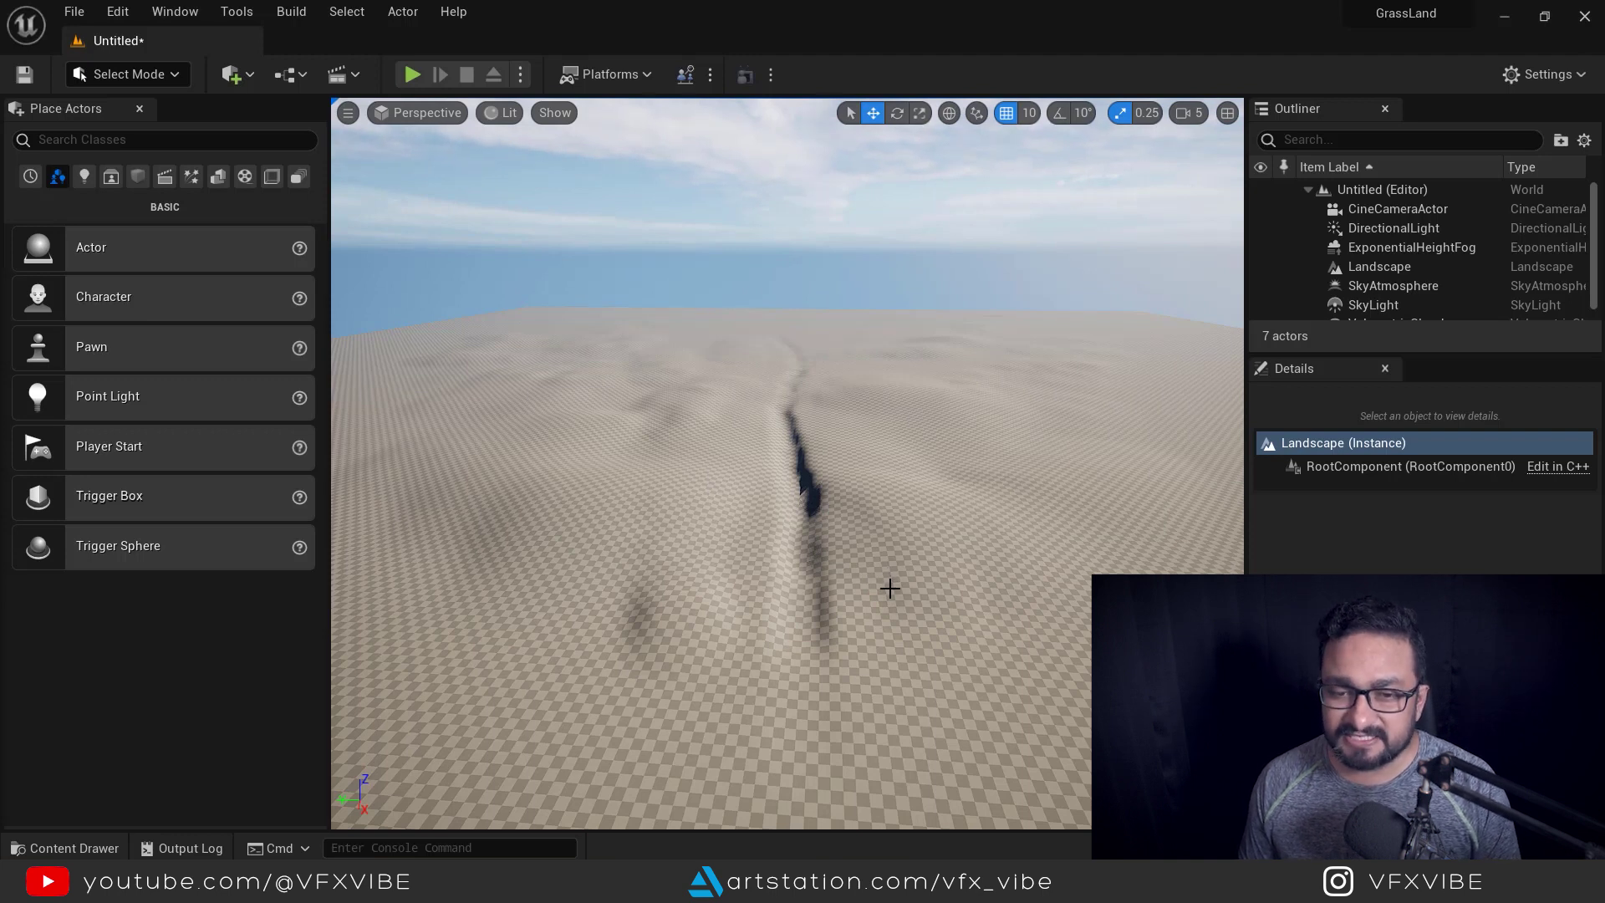
{"action": "left_click_drag", "start_coordinate": [888, 577], "coordinate": [885, 612], "text": "alt"}
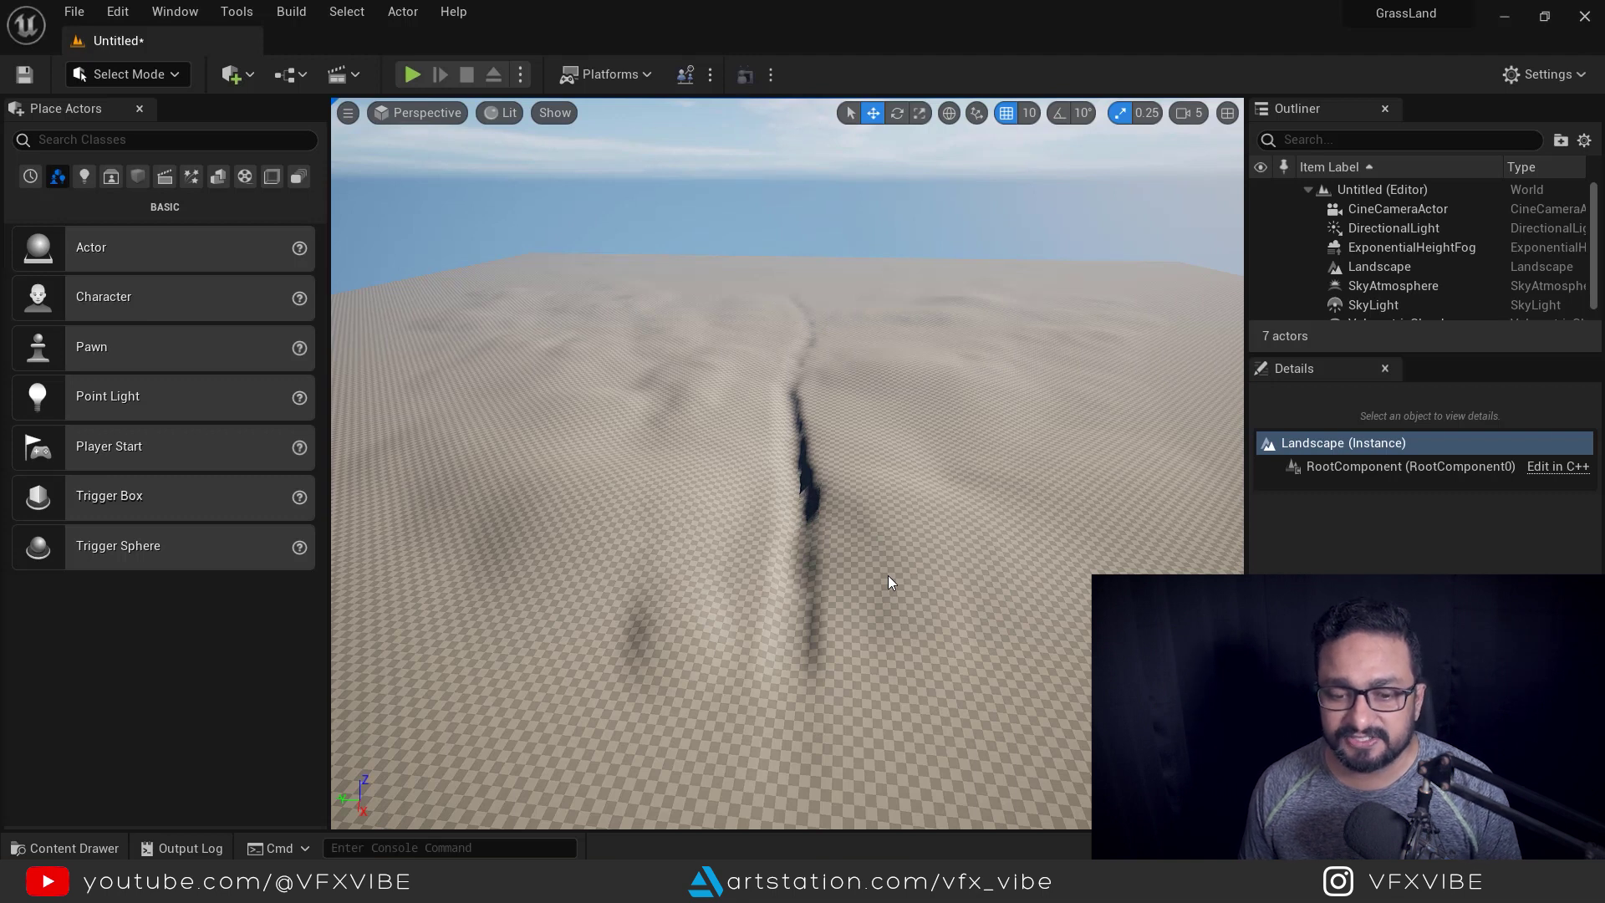
{"action": "left_click_drag", "start_coordinate": [896, 618], "coordinate": [905, 600], "text": "alt"}
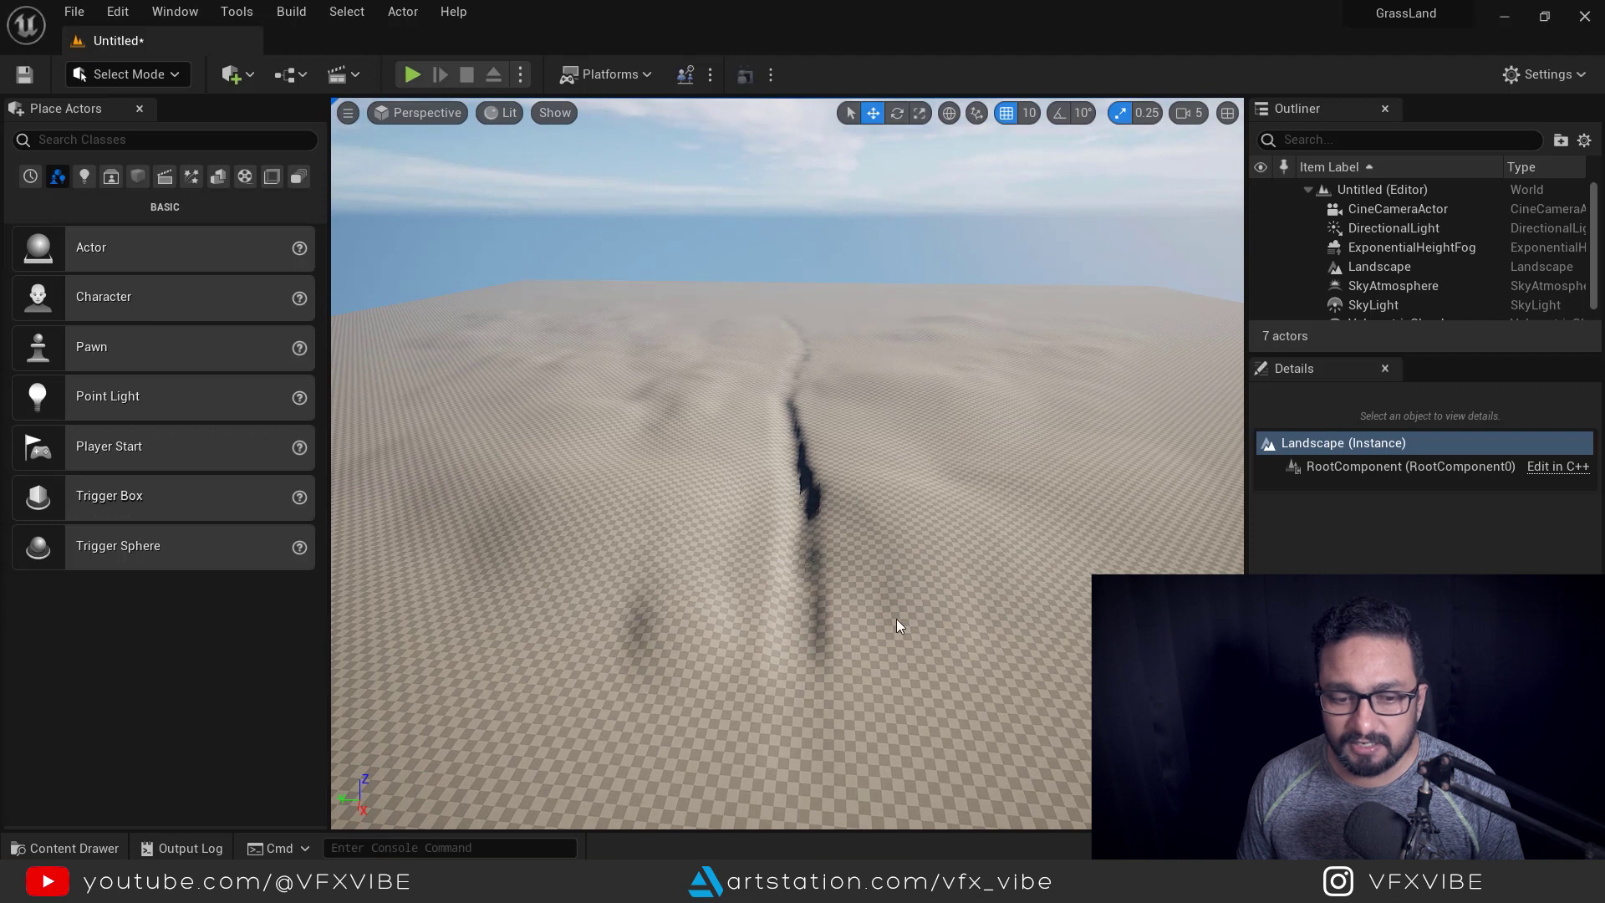
Browse the project content and open the Landscape_Blend_Material folder
{"action": "key", "text": "ctrl+space"}
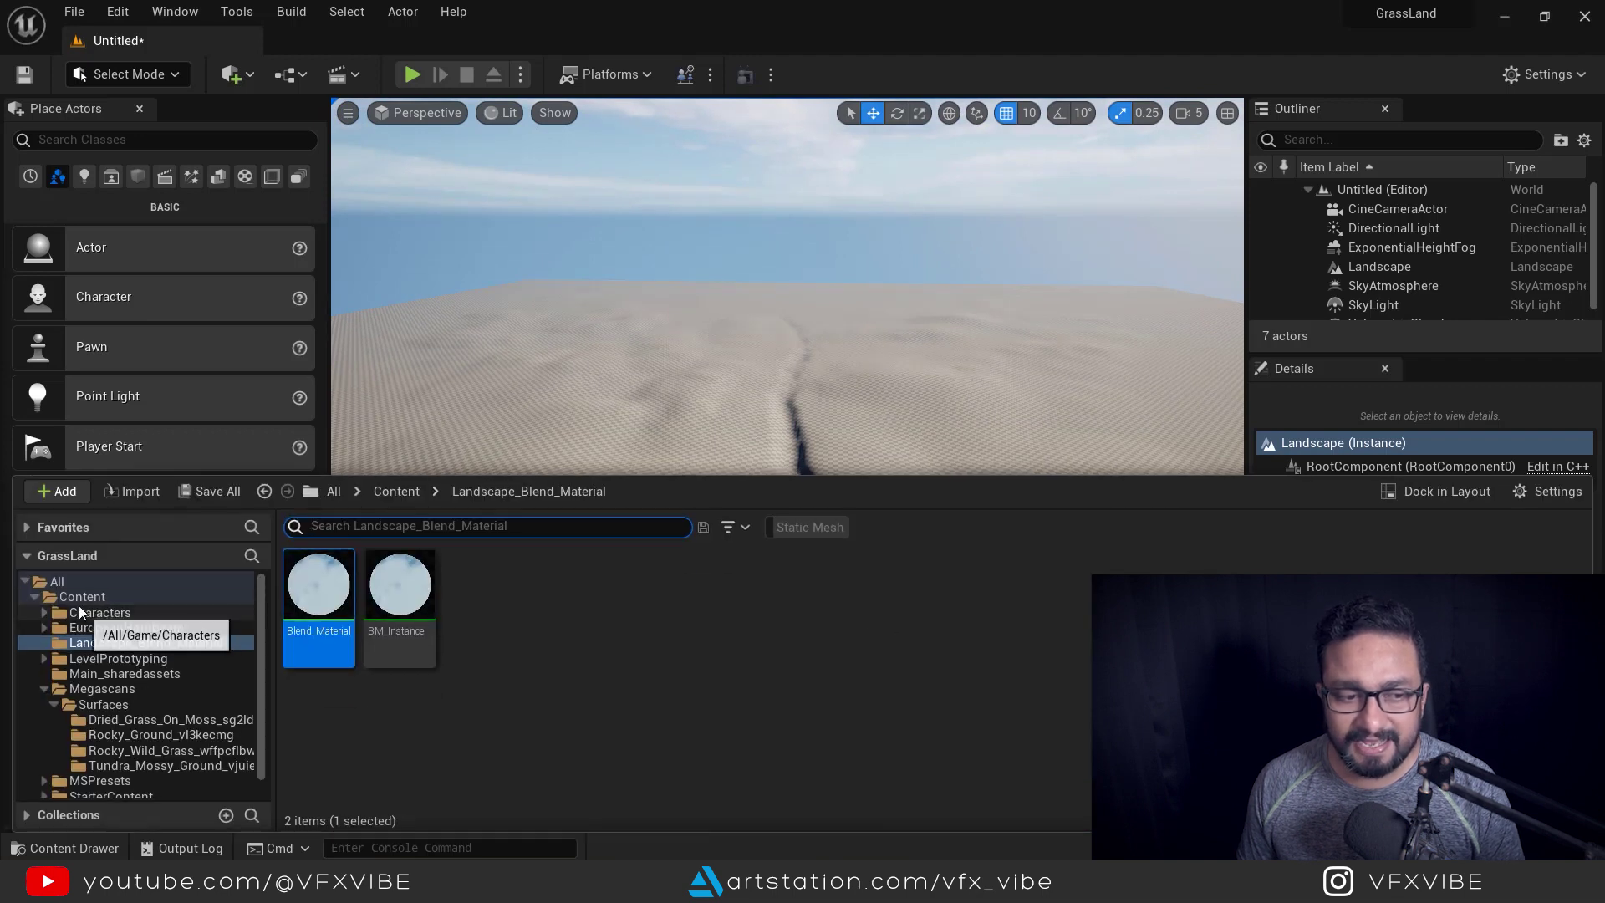
{"action": "left_click", "coordinate": [77, 597]}
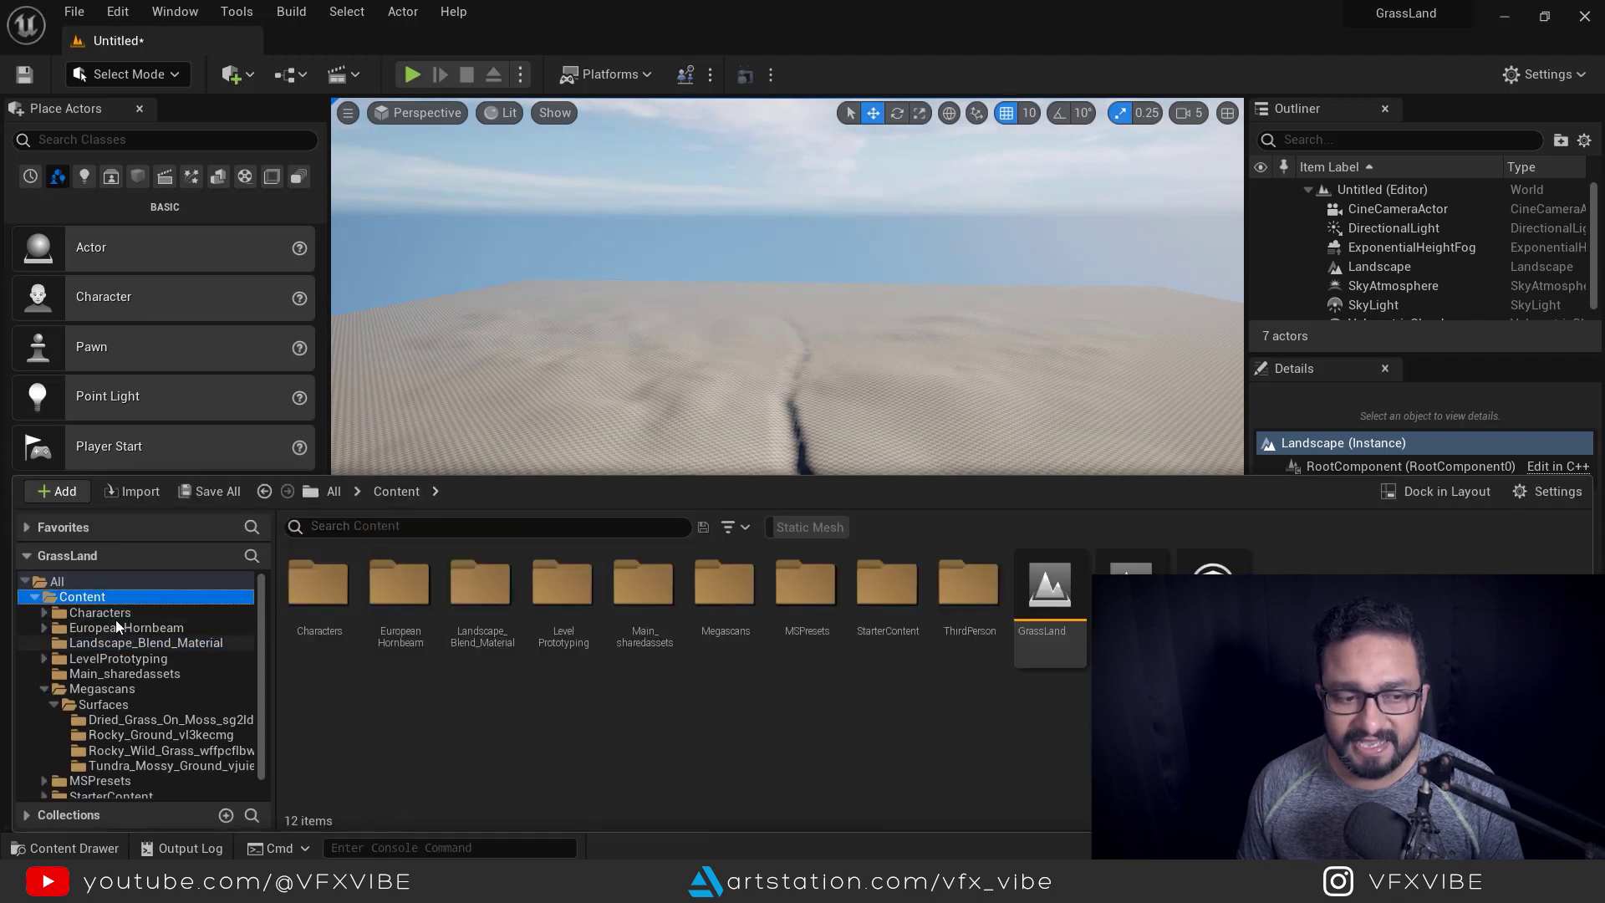
{"action": "left_click", "coordinate": [159, 643]}
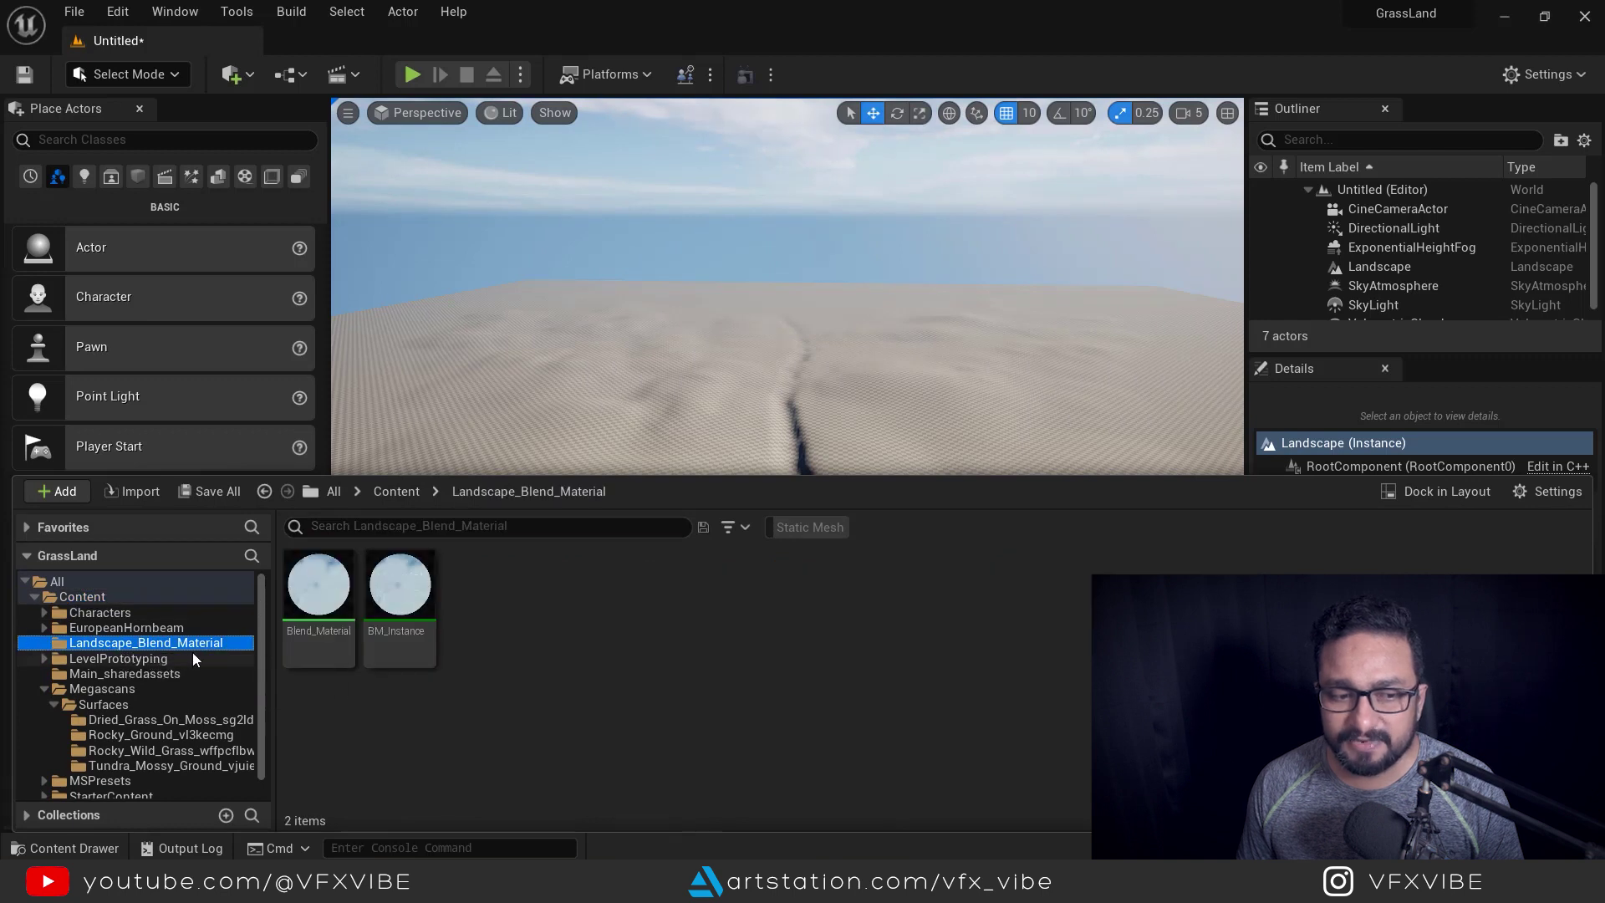
{"action": "left_click", "coordinate": [84, 597]}
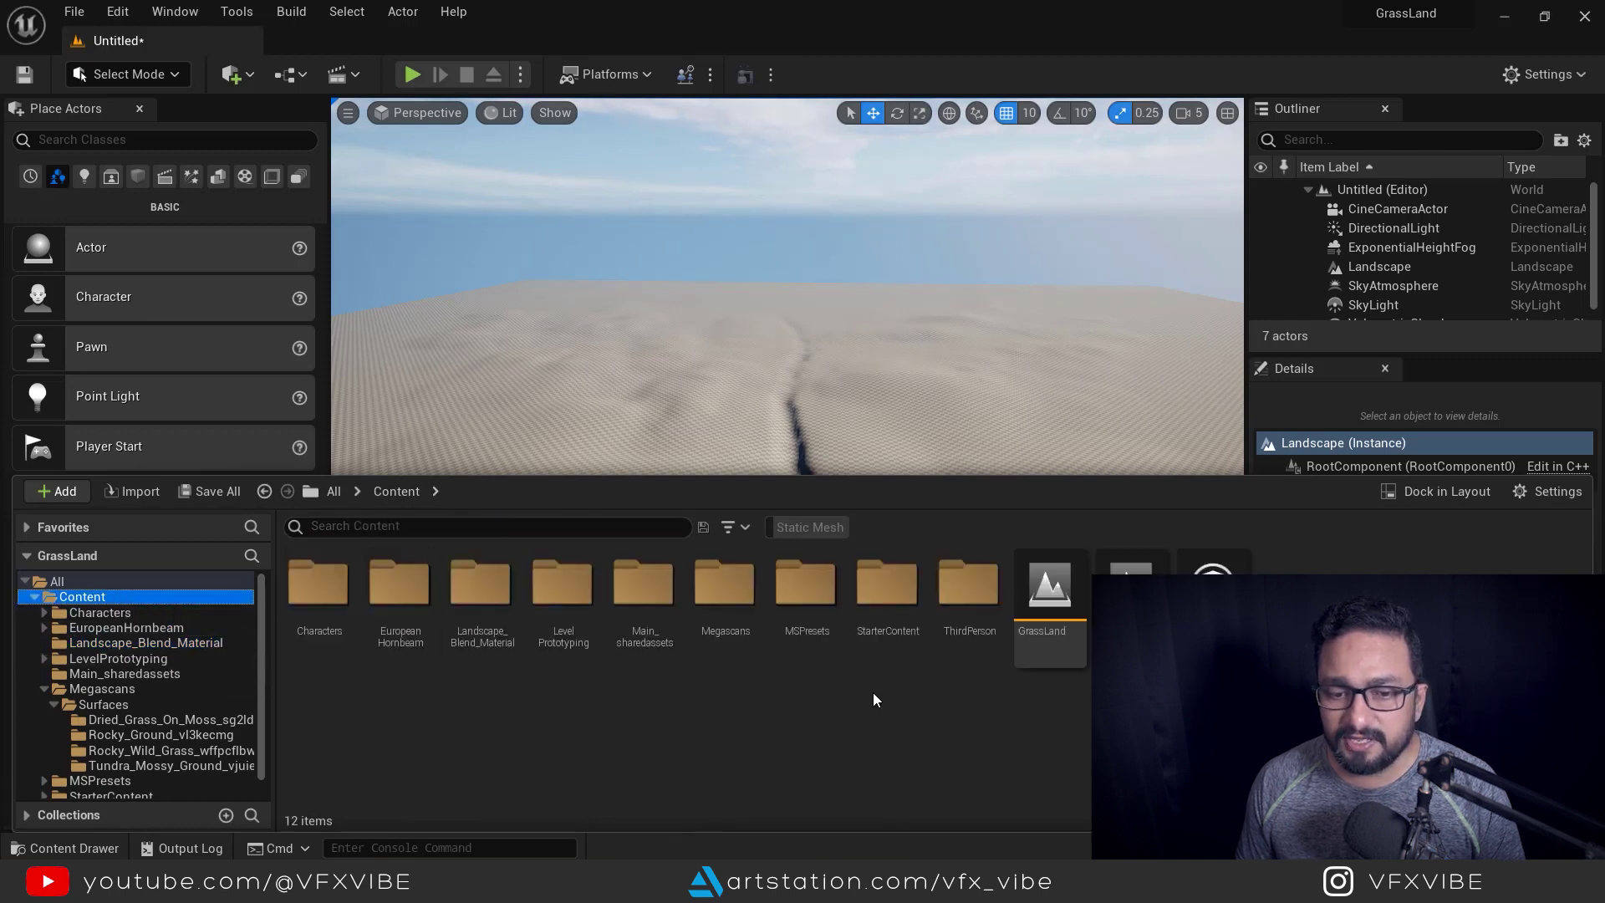
{"action": "right_click", "coordinate": [1297, 652]}
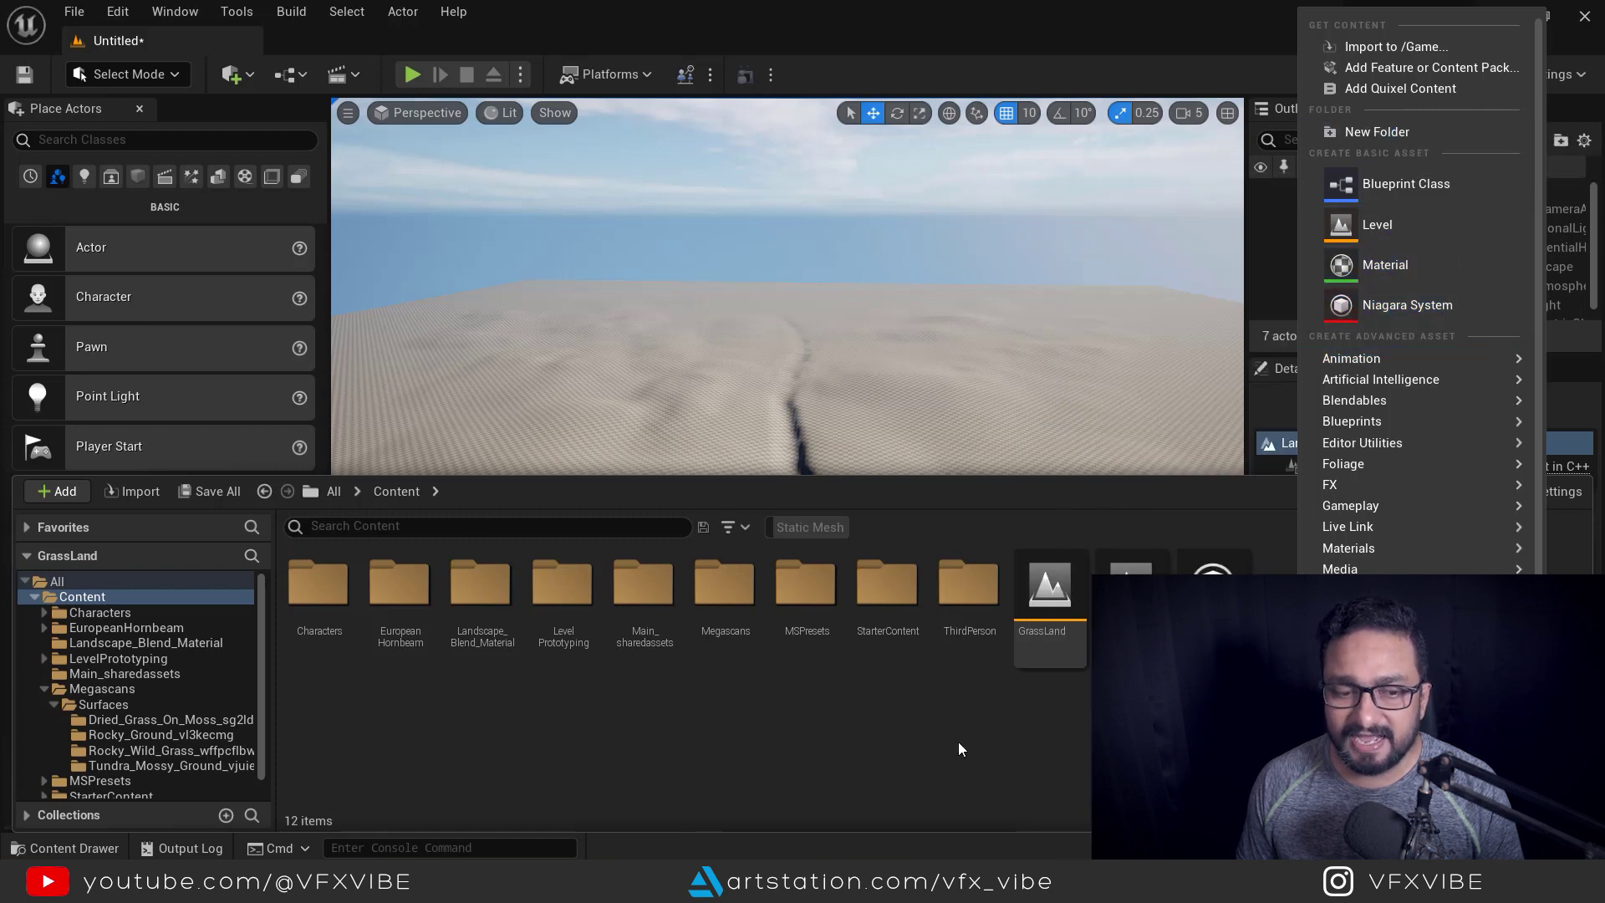
{"action": "left_click", "coordinate": [916, 734]}
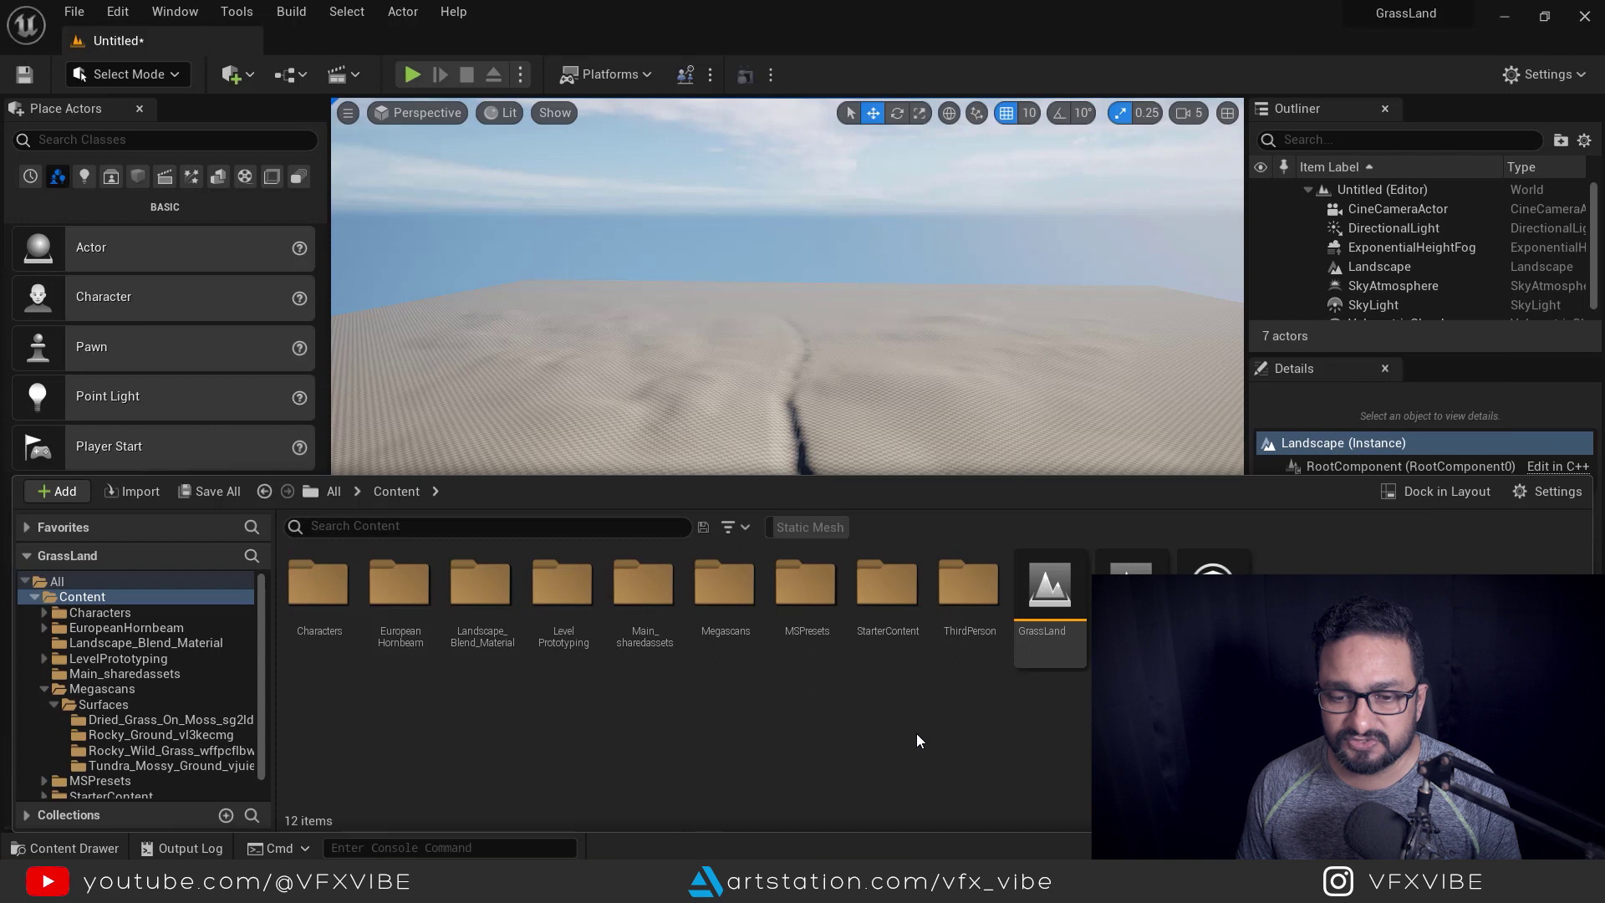
{"action": "double_click", "coordinate": [496, 608]}
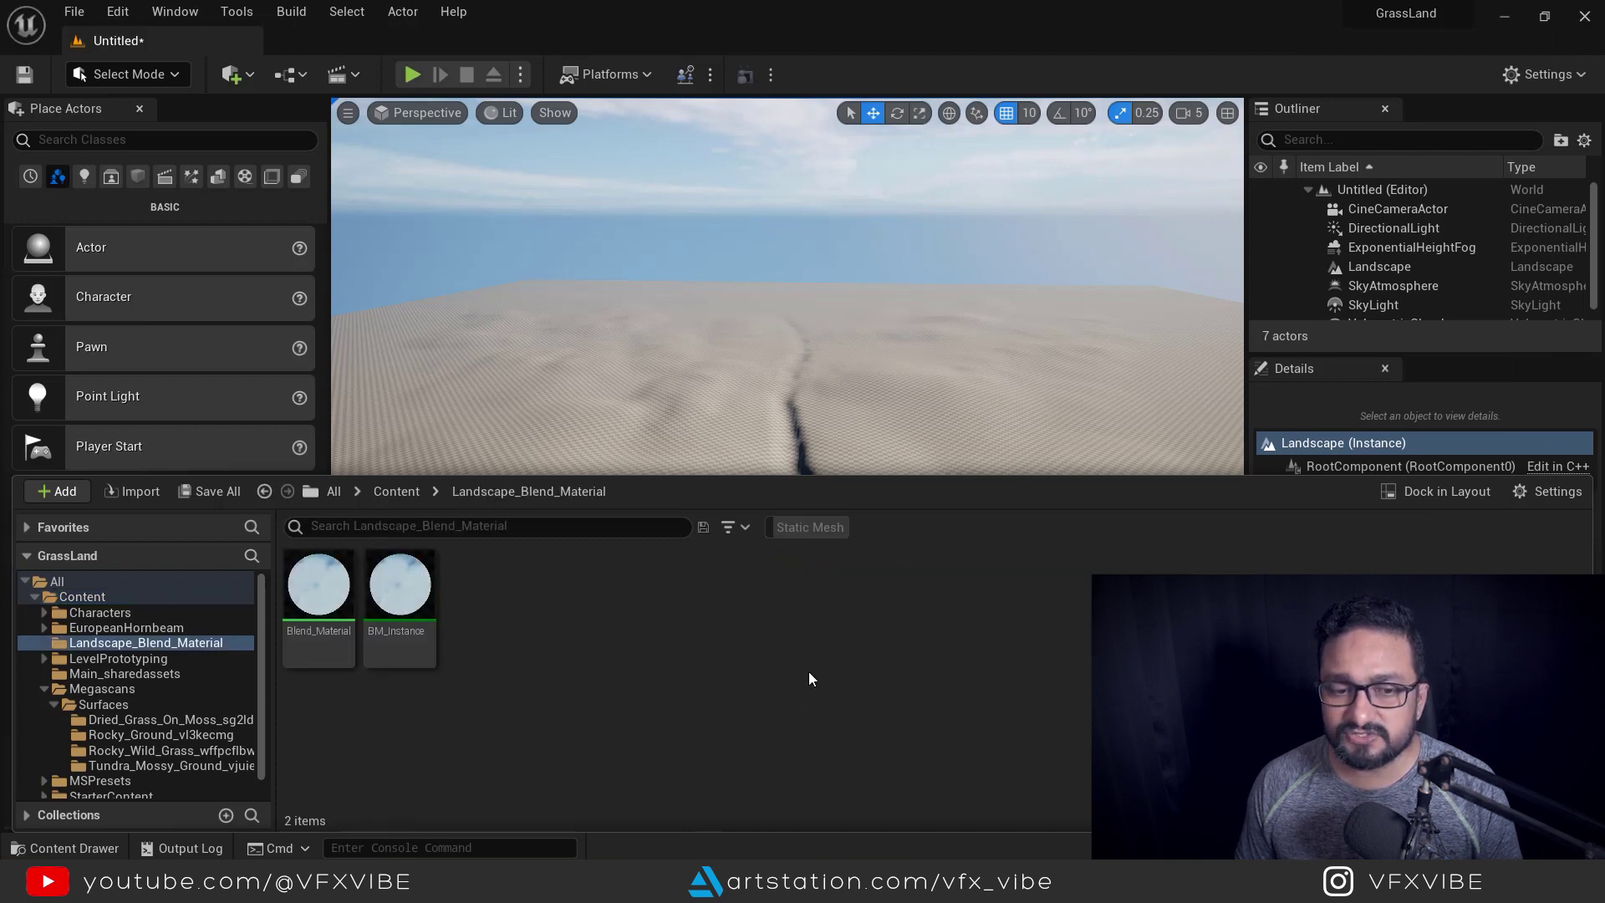
Create a new material named Blend_Material_YT in the Landscape_Blend_Material folder
{"action": "right_click", "coordinate": [899, 654]}
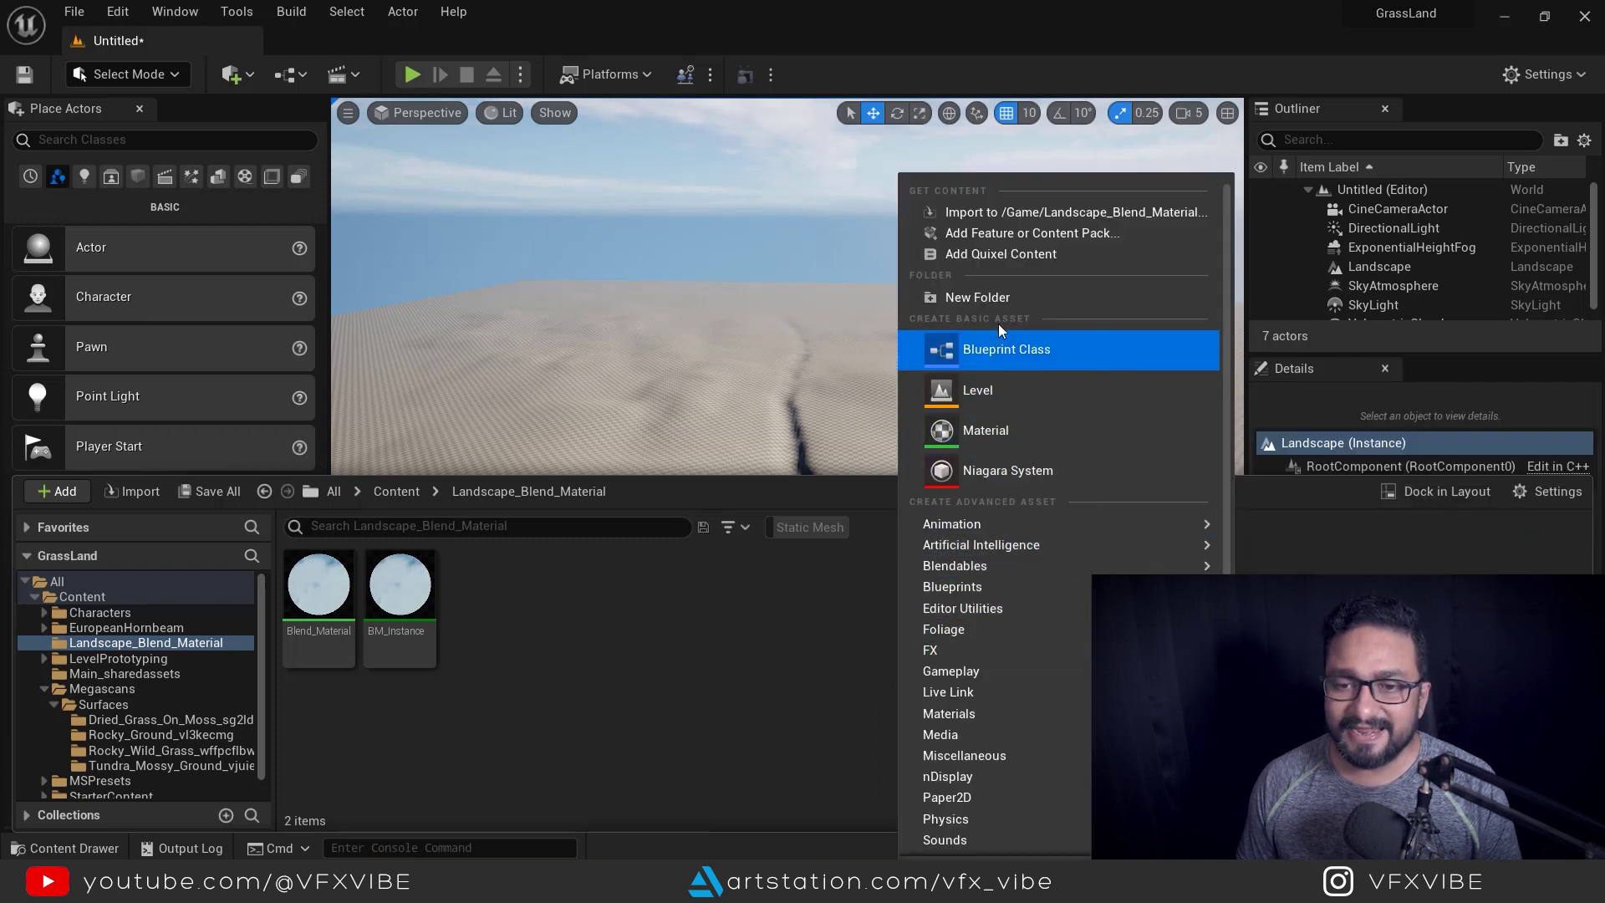
{"action": "left_click", "coordinate": [1014, 428]}
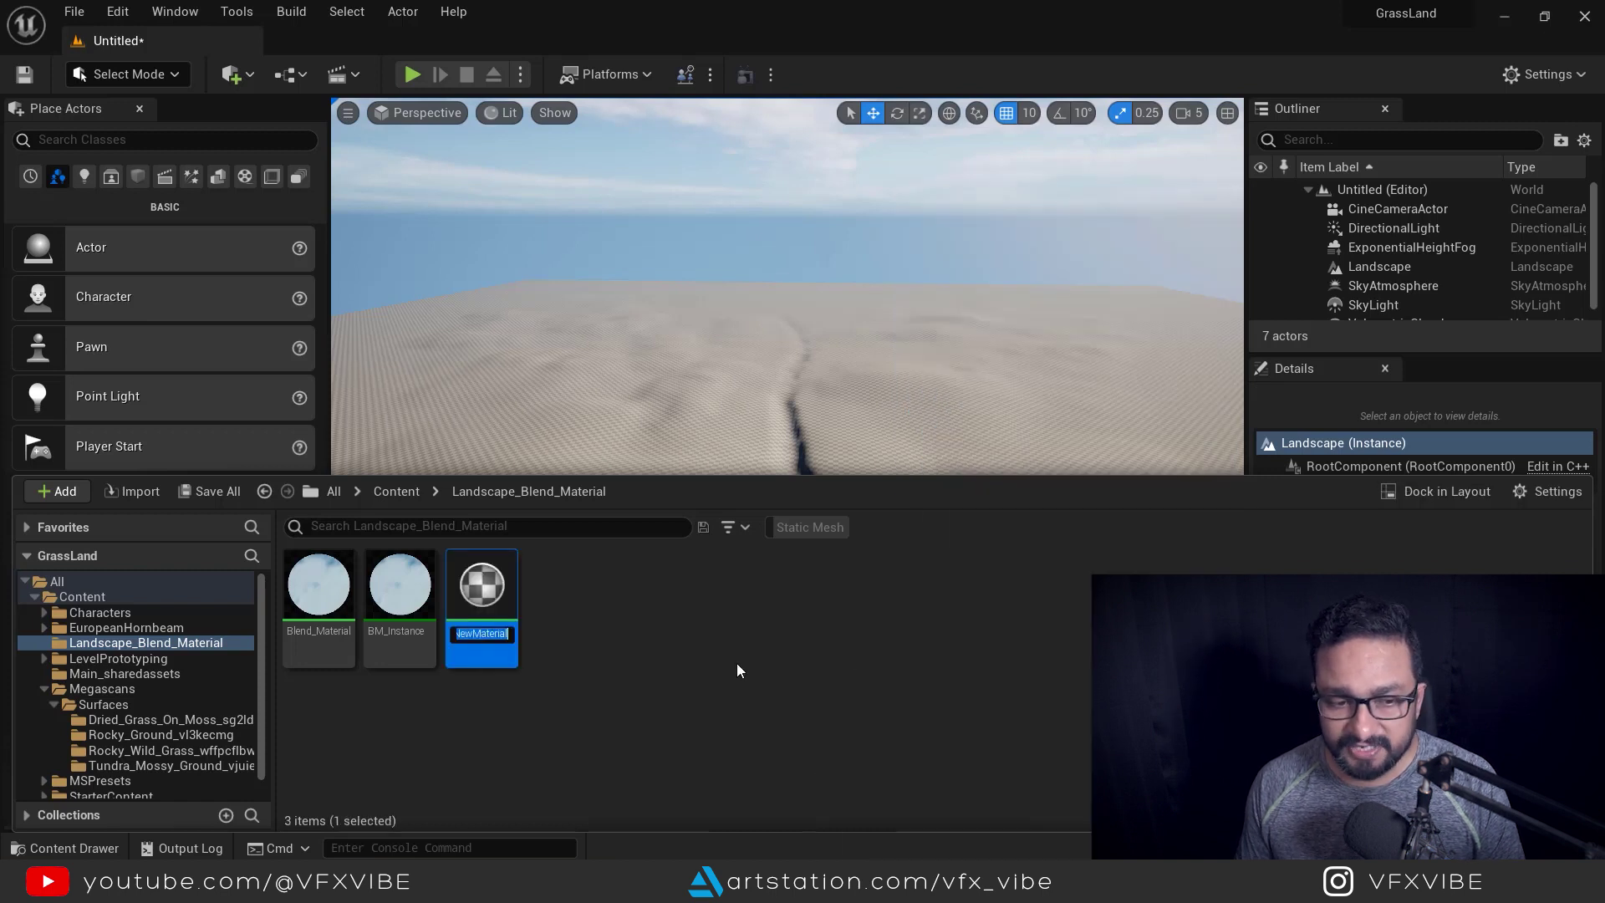
{"action": "type", "text": "Bl"}
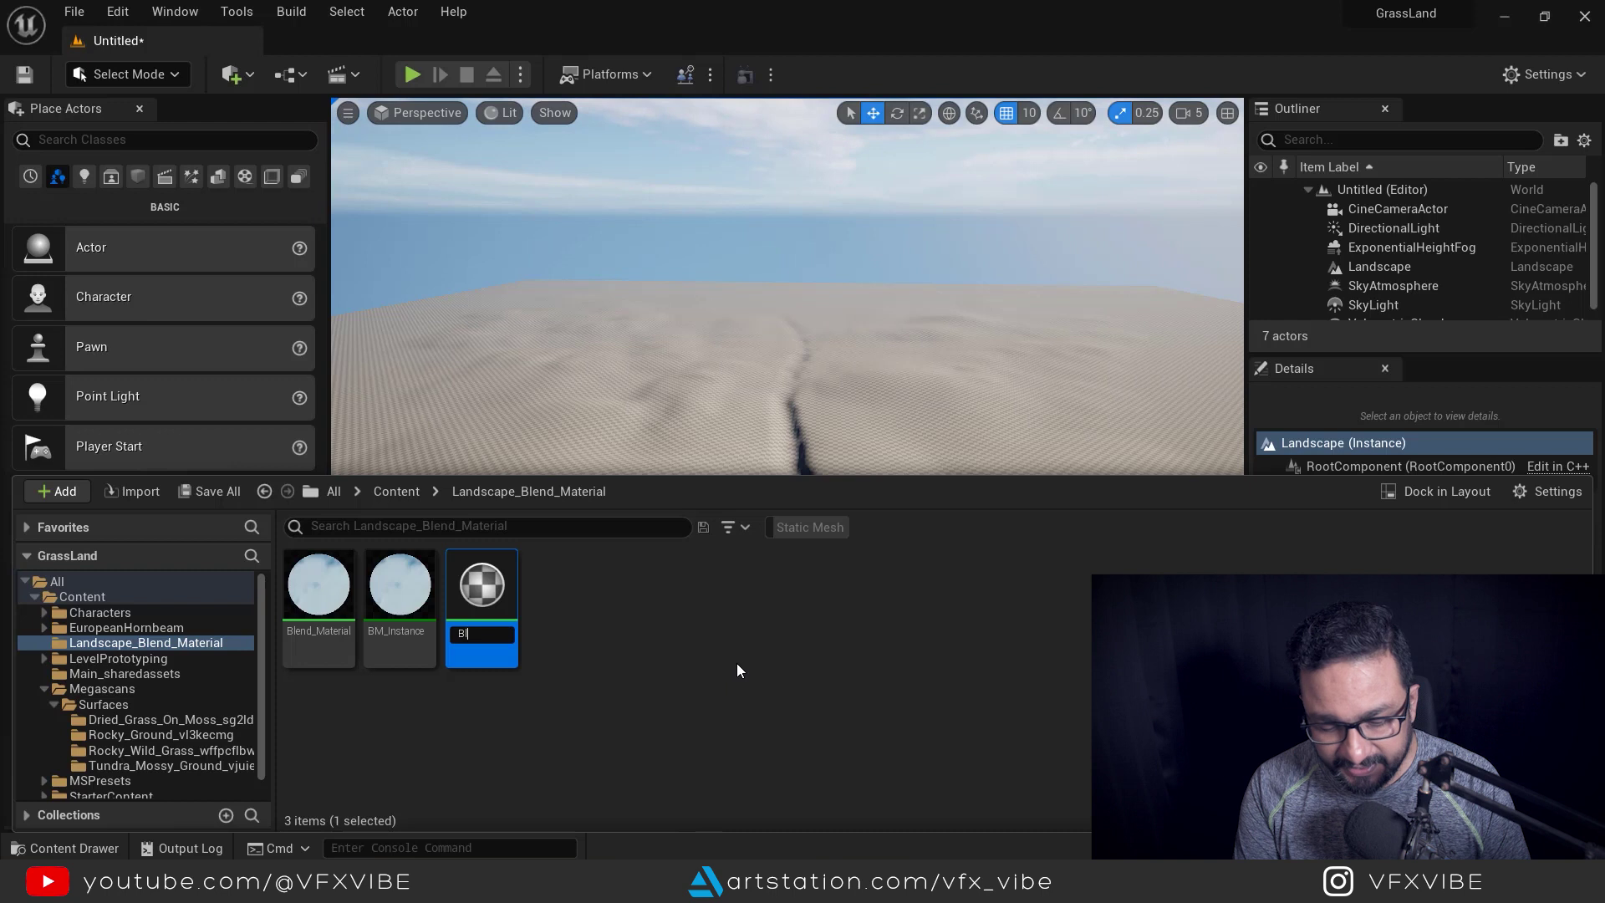
{"action": "type", "text": "end"}
{"action": "type", "text": "_Mater"}
{"action": "type", "text": "i"}
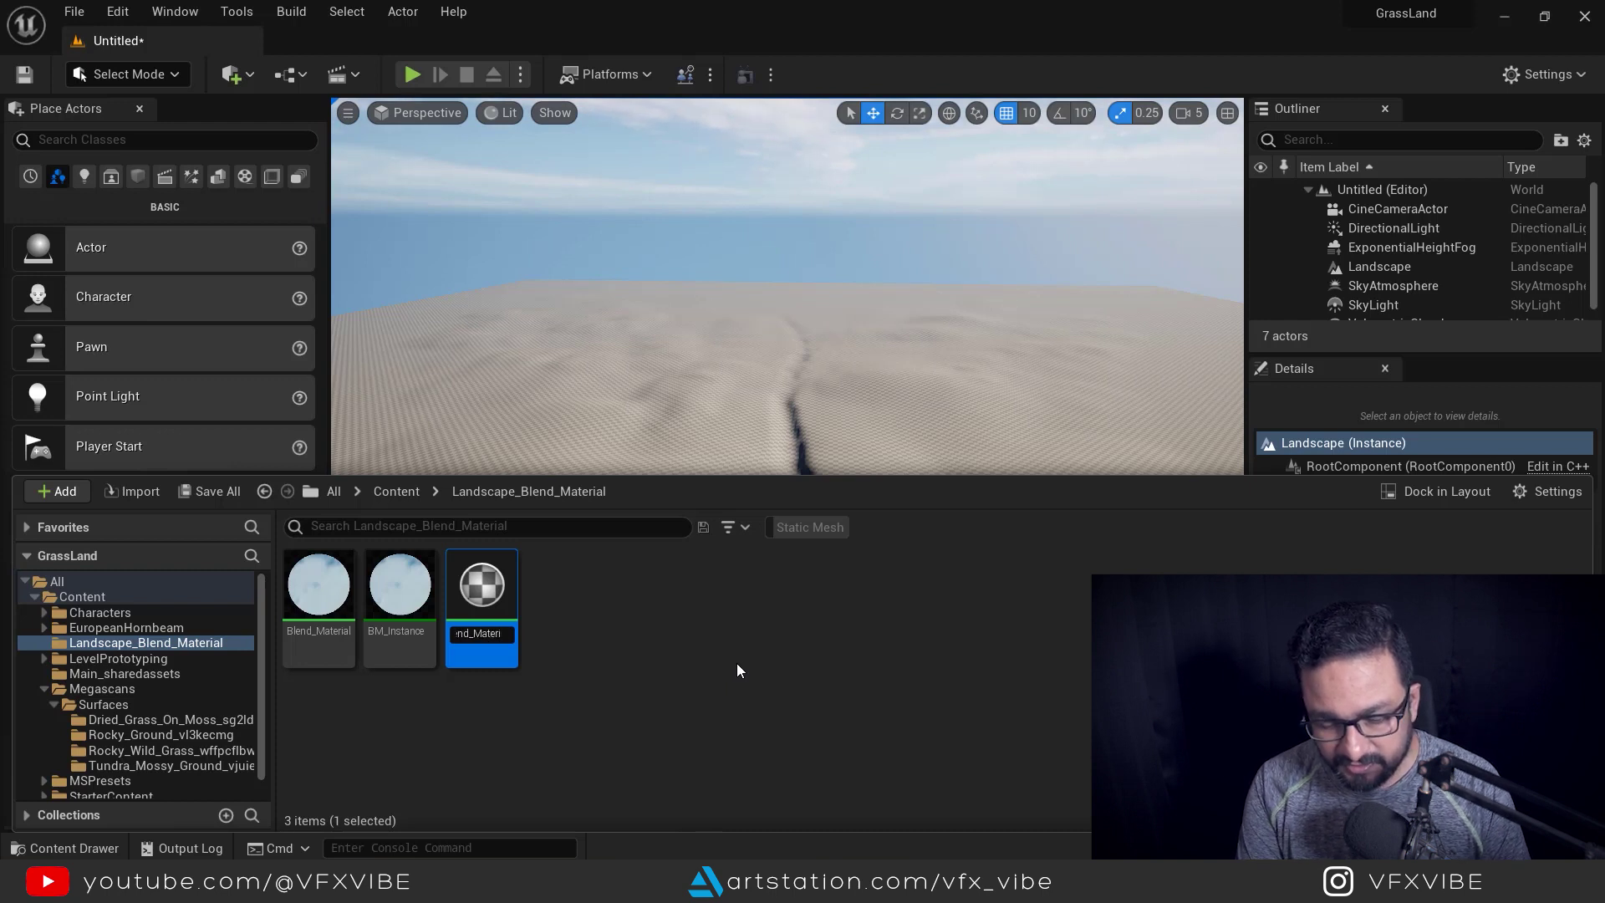
{"action": "type", "text": "al_YT"}
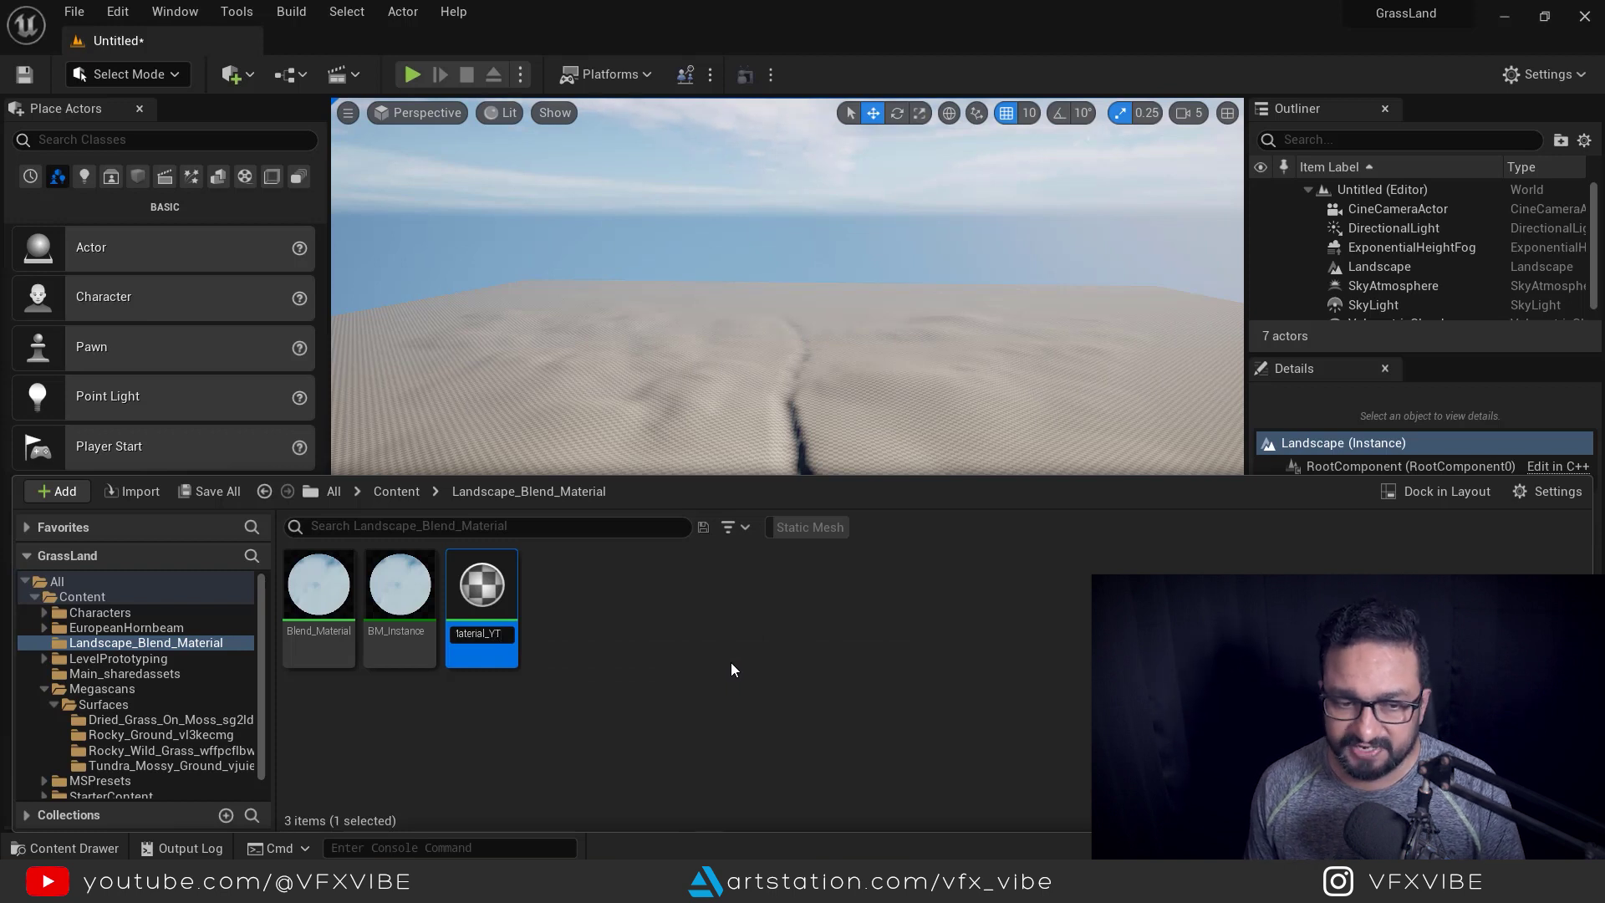
{"action": "key", "text": "Return"}
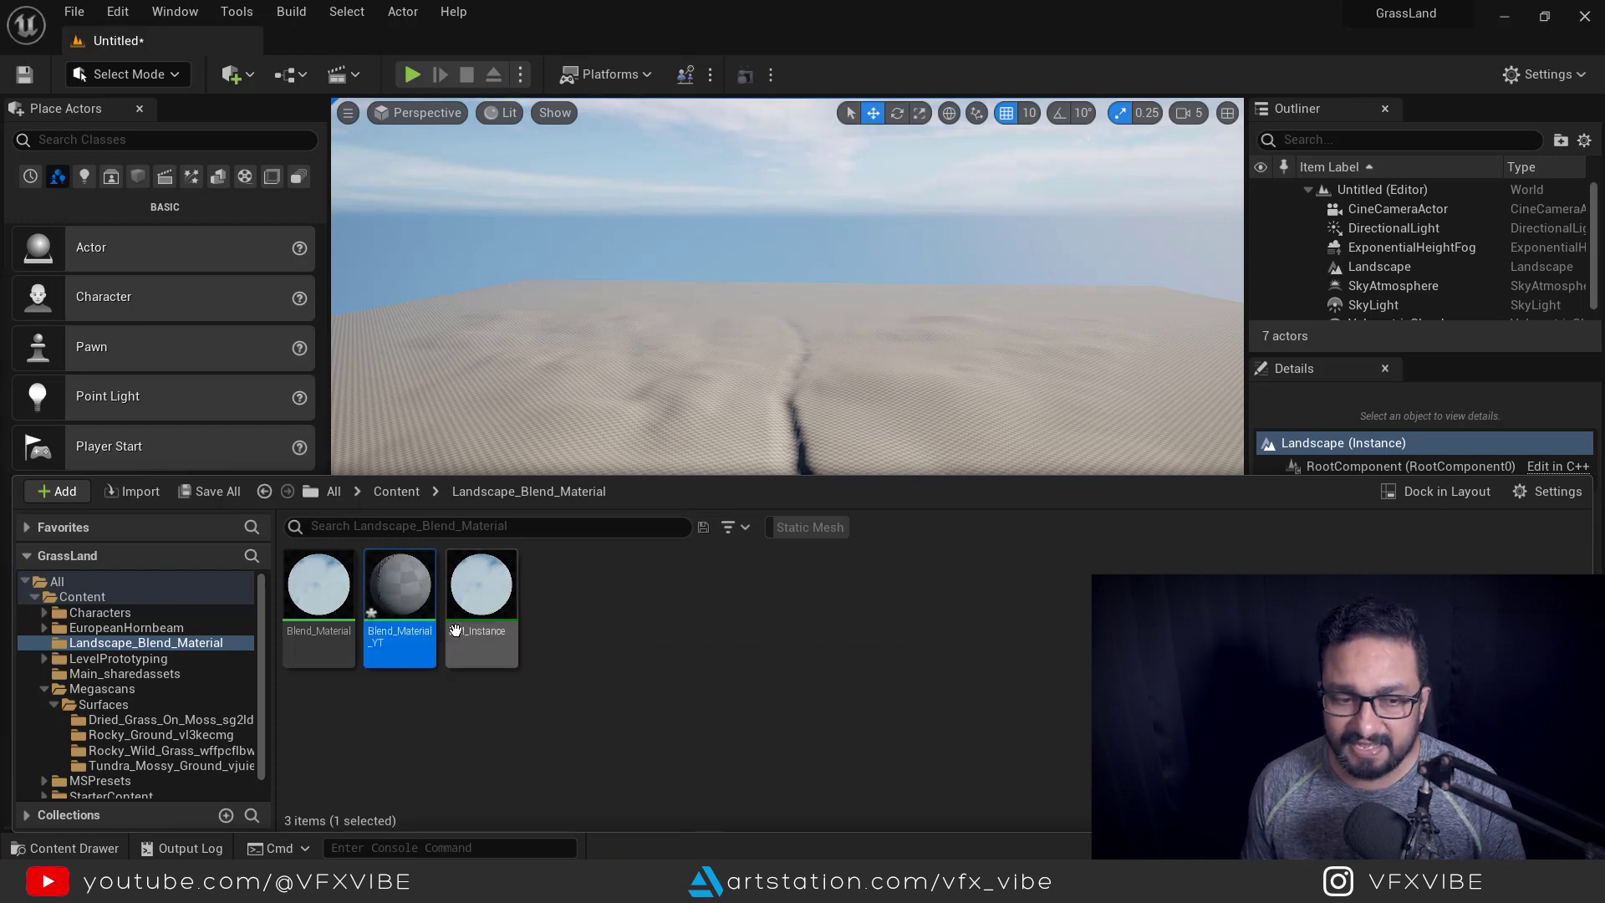
Open the Blend_Material_YT material for editing and bring its output node into readable view
{"action": "double_click", "coordinate": [410, 594]}
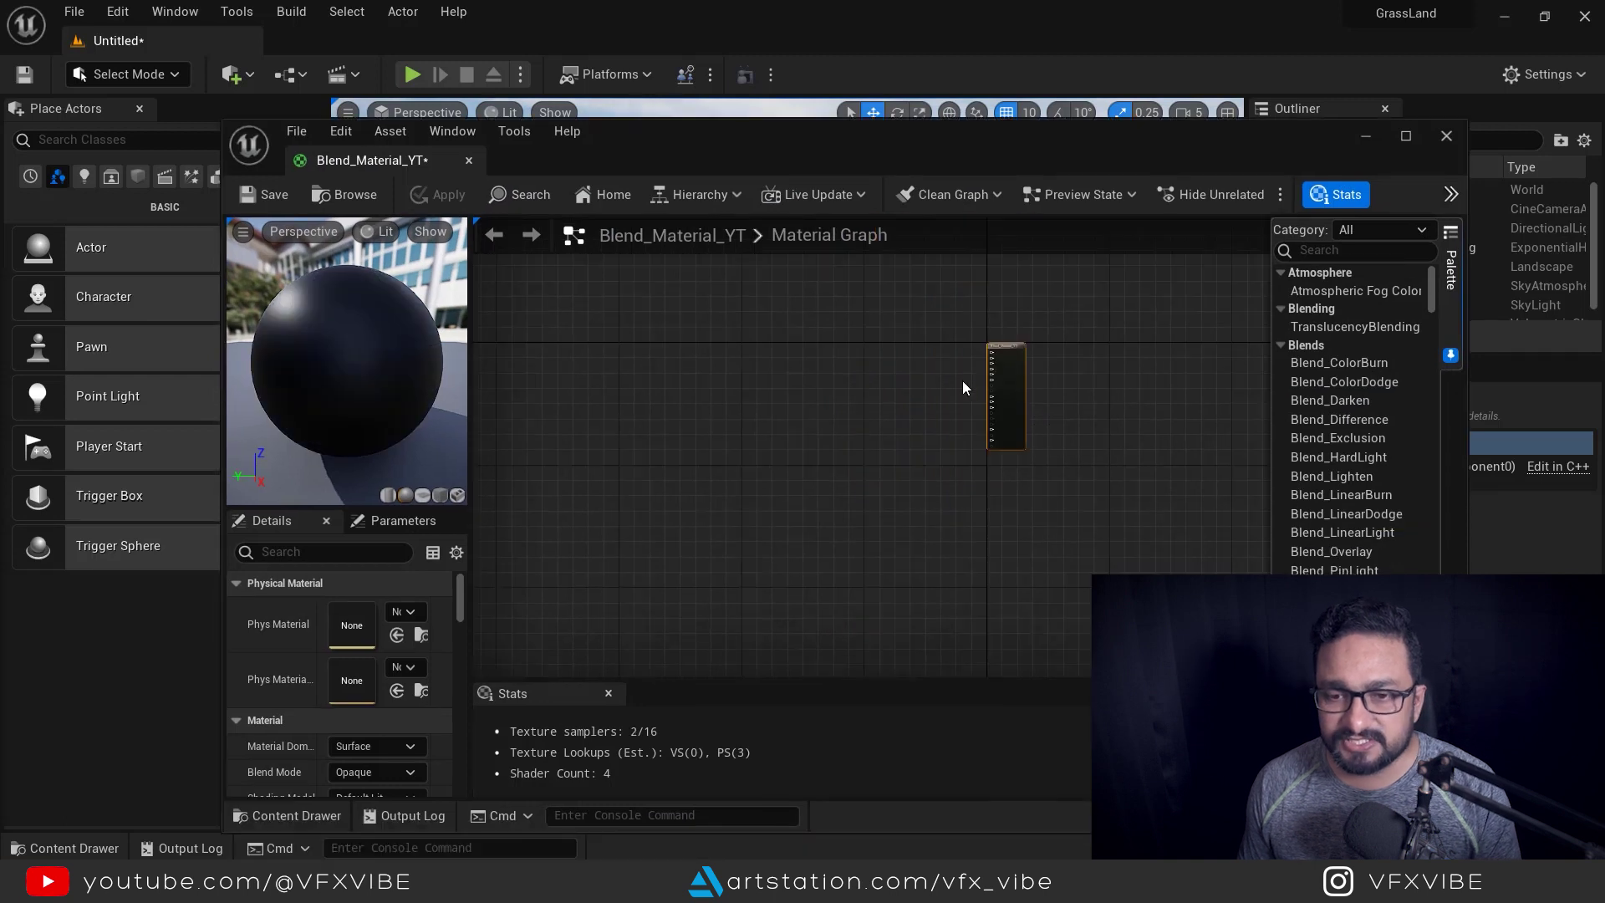
{"action": "left_click", "coordinate": [949, 430]}
{"action": "mouse_move", "coordinate": [961, 387]}
{"action": "right_mouse_down"}
{"action": "mouse_move", "coordinate": [889, 412]}
{"action": "mouse_move", "coordinate": [909, 370]}
{"action": "mouse_move", "coordinate": [934, 388]}
{"action": "right_mouse_up"}
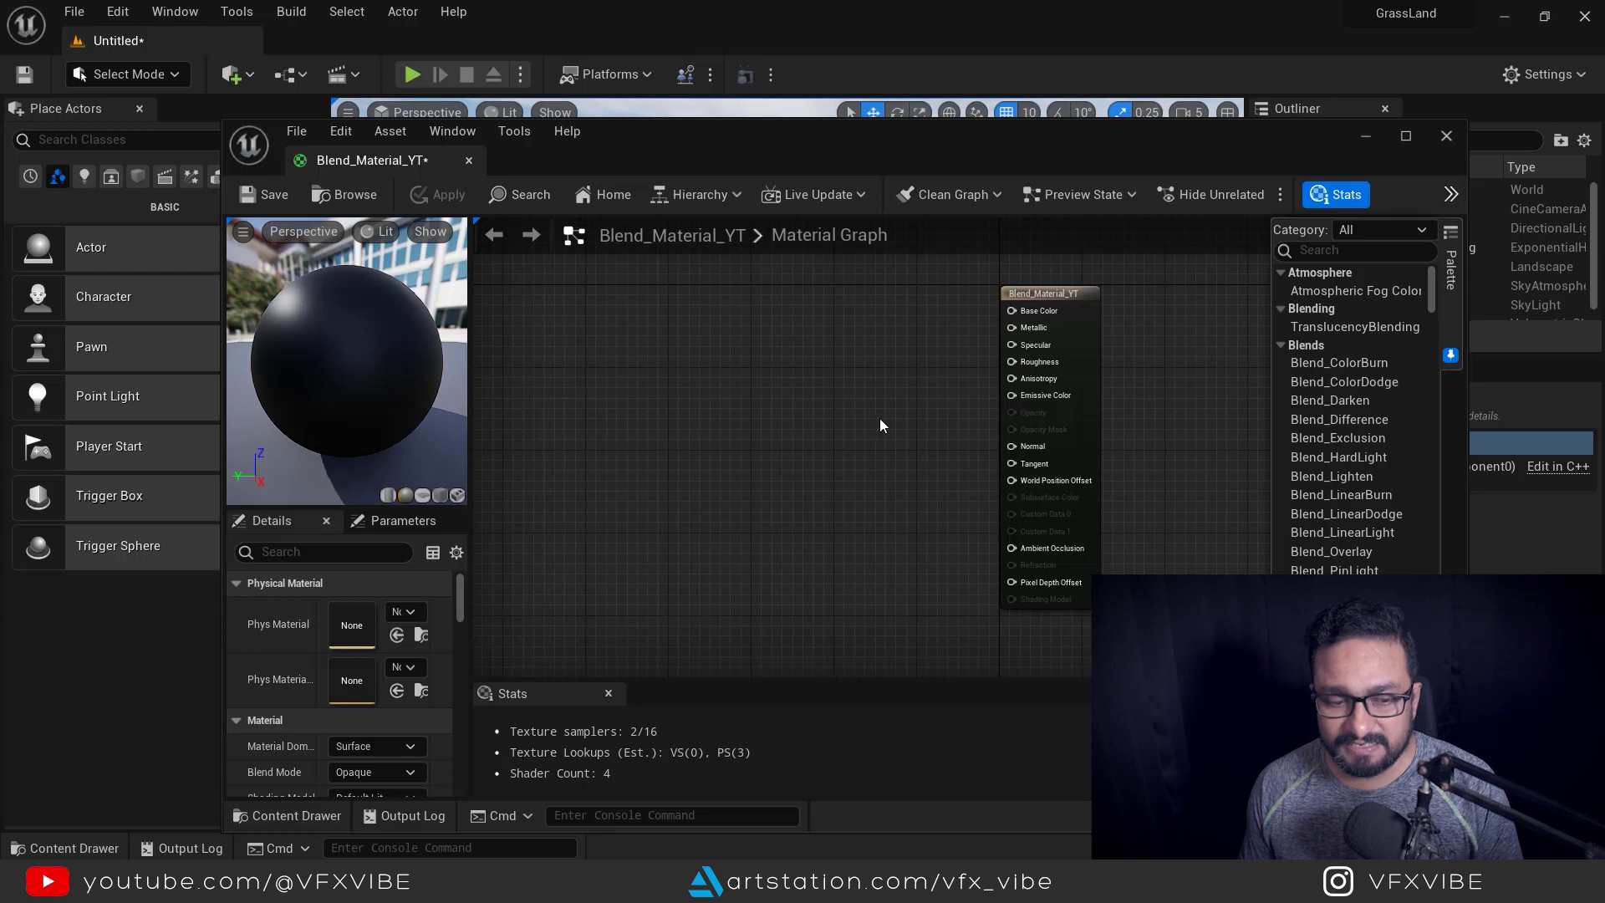
Look through the locally downloaded surfaces in Quixel Bridge, and minimize Bridge to return to the material graph
{"action": "key", "text": "ctrl+space"}
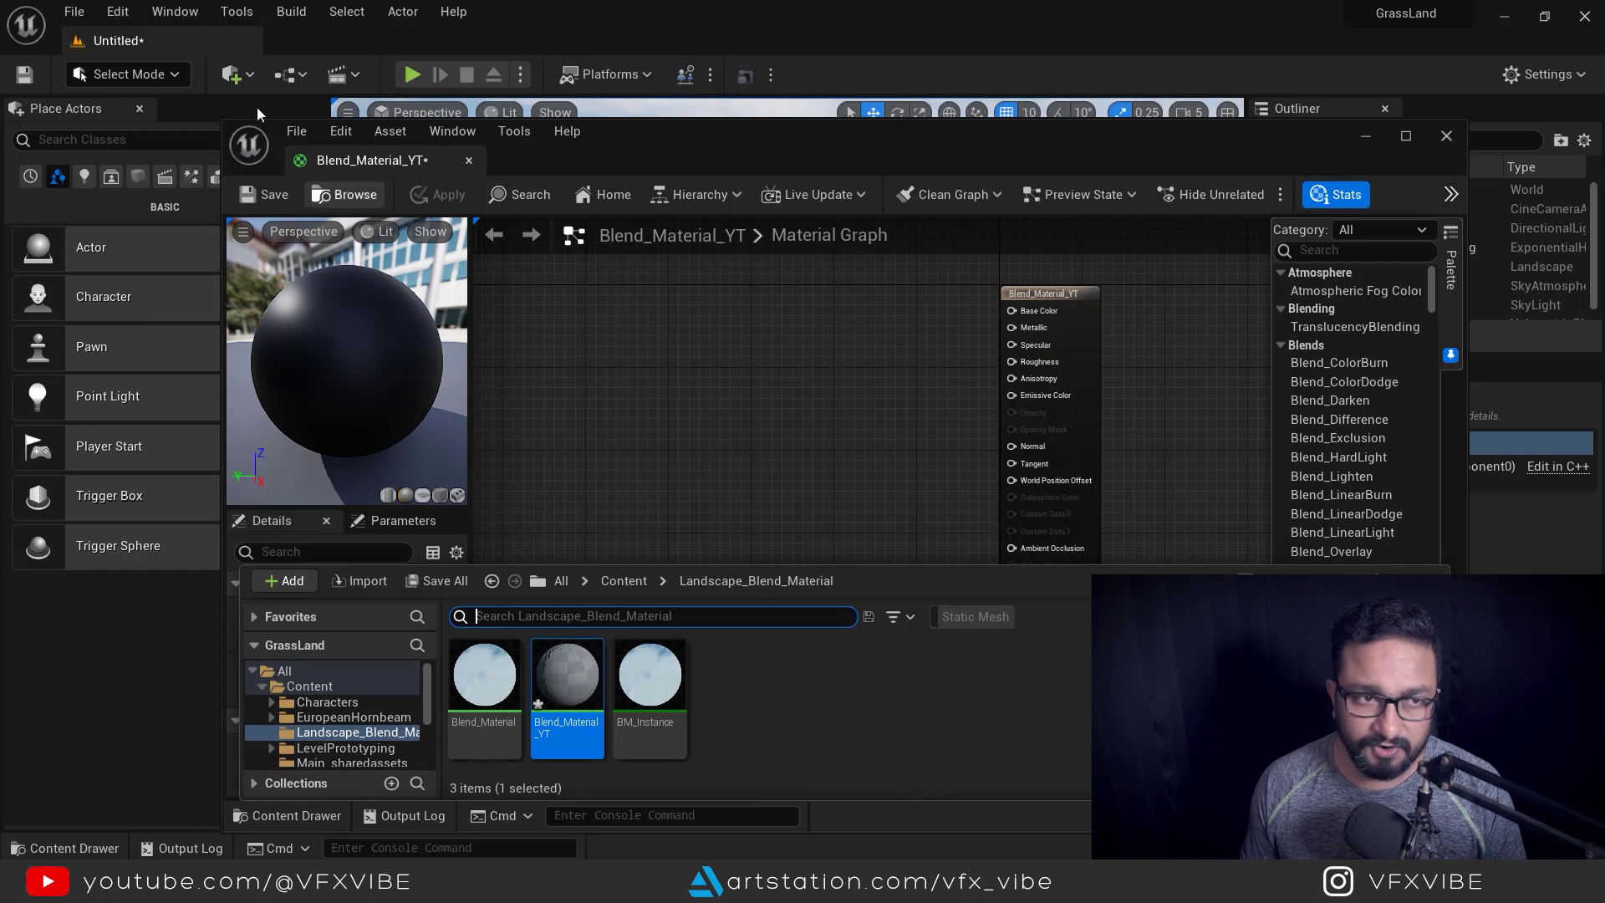
{"action": "left_click", "coordinate": [173, 16]}
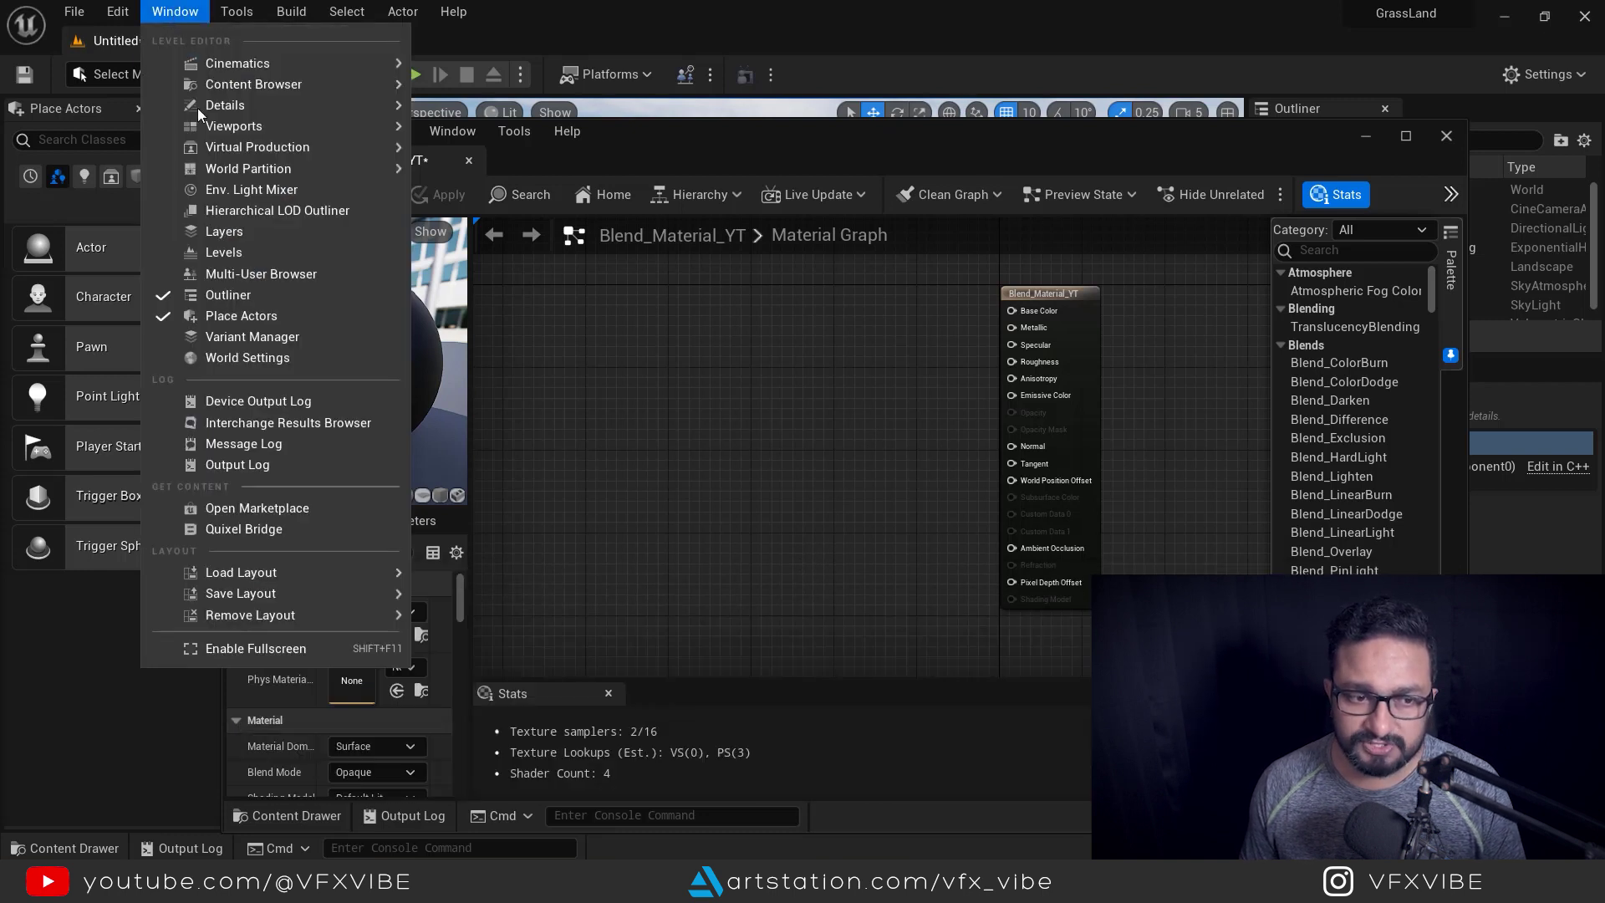
{"action": "left_click", "coordinate": [253, 530]}
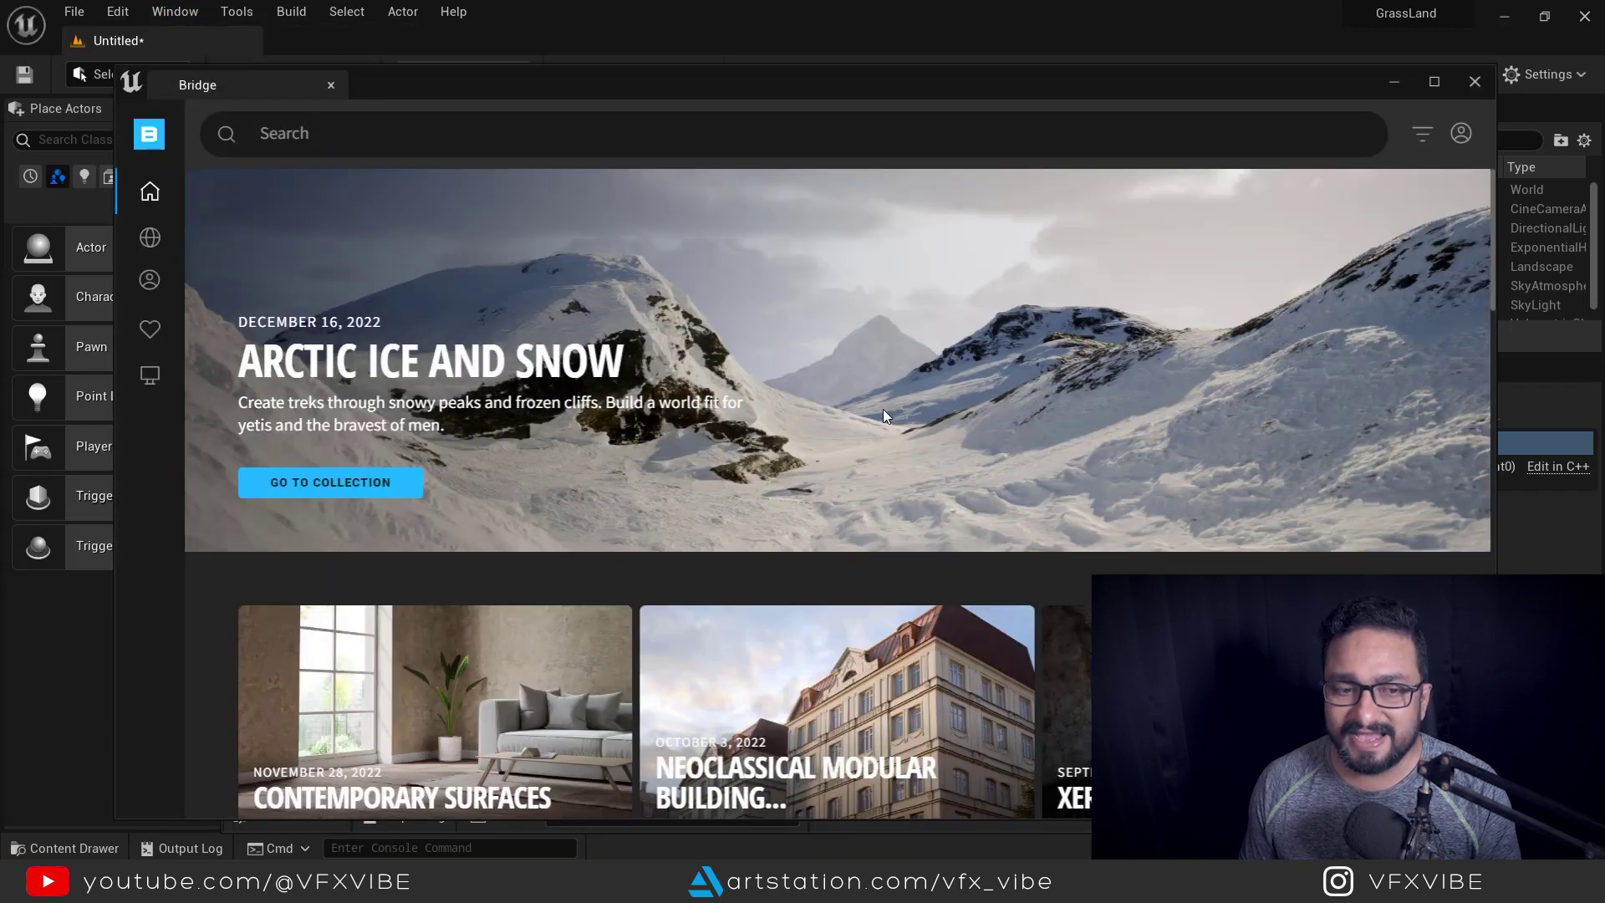
{"action": "mouse_move", "coordinate": [150, 375]}
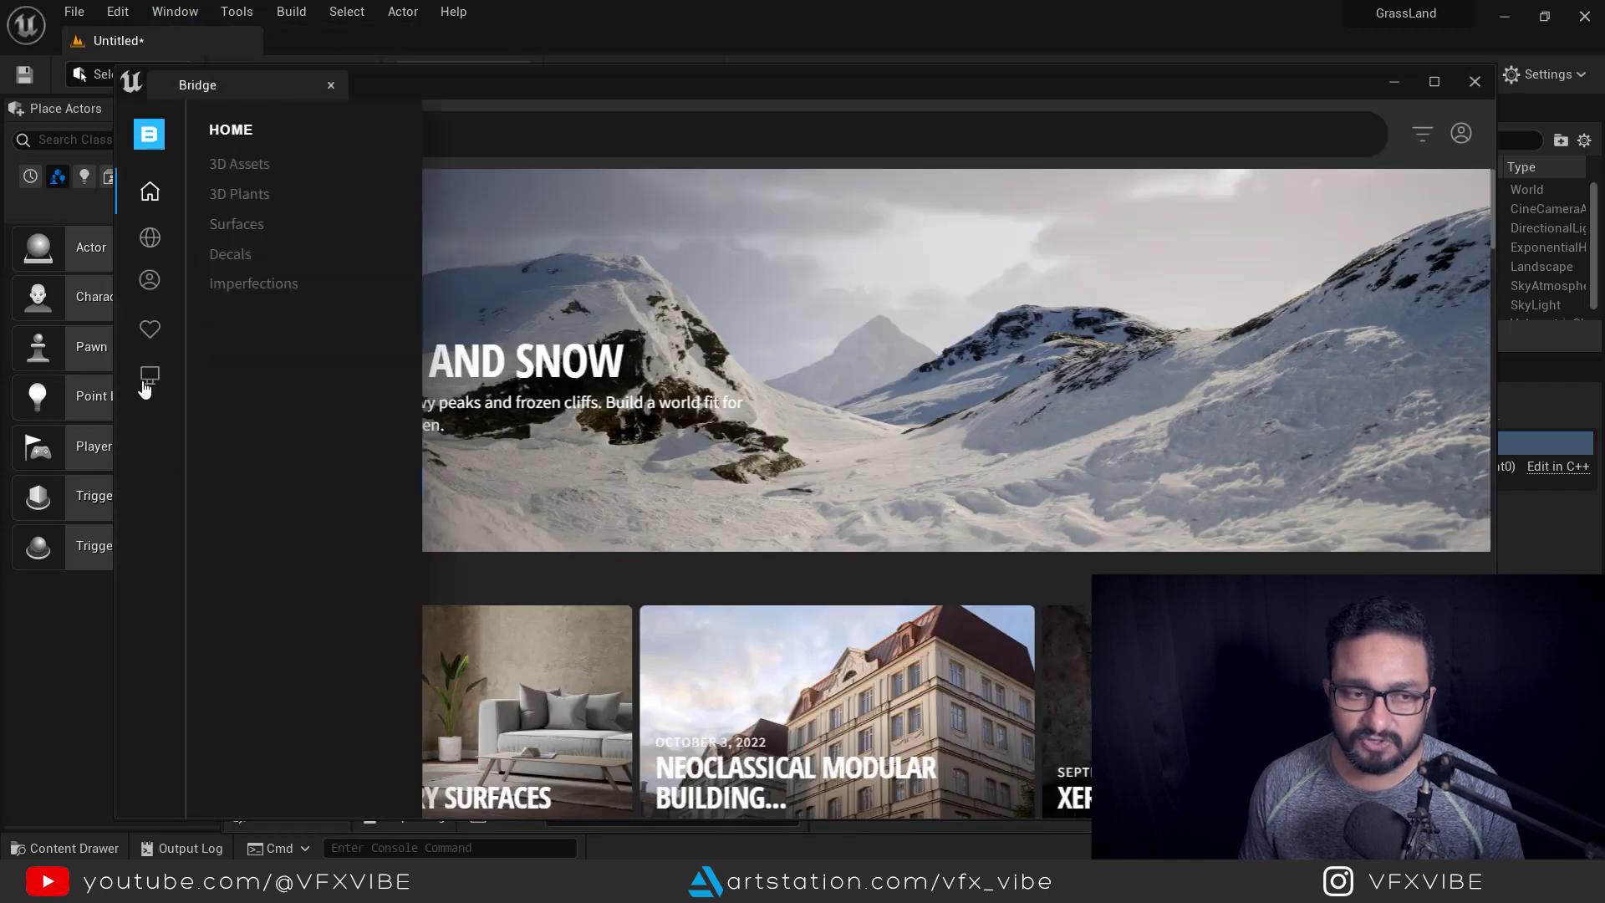
{"action": "left_click", "coordinate": [250, 393]}
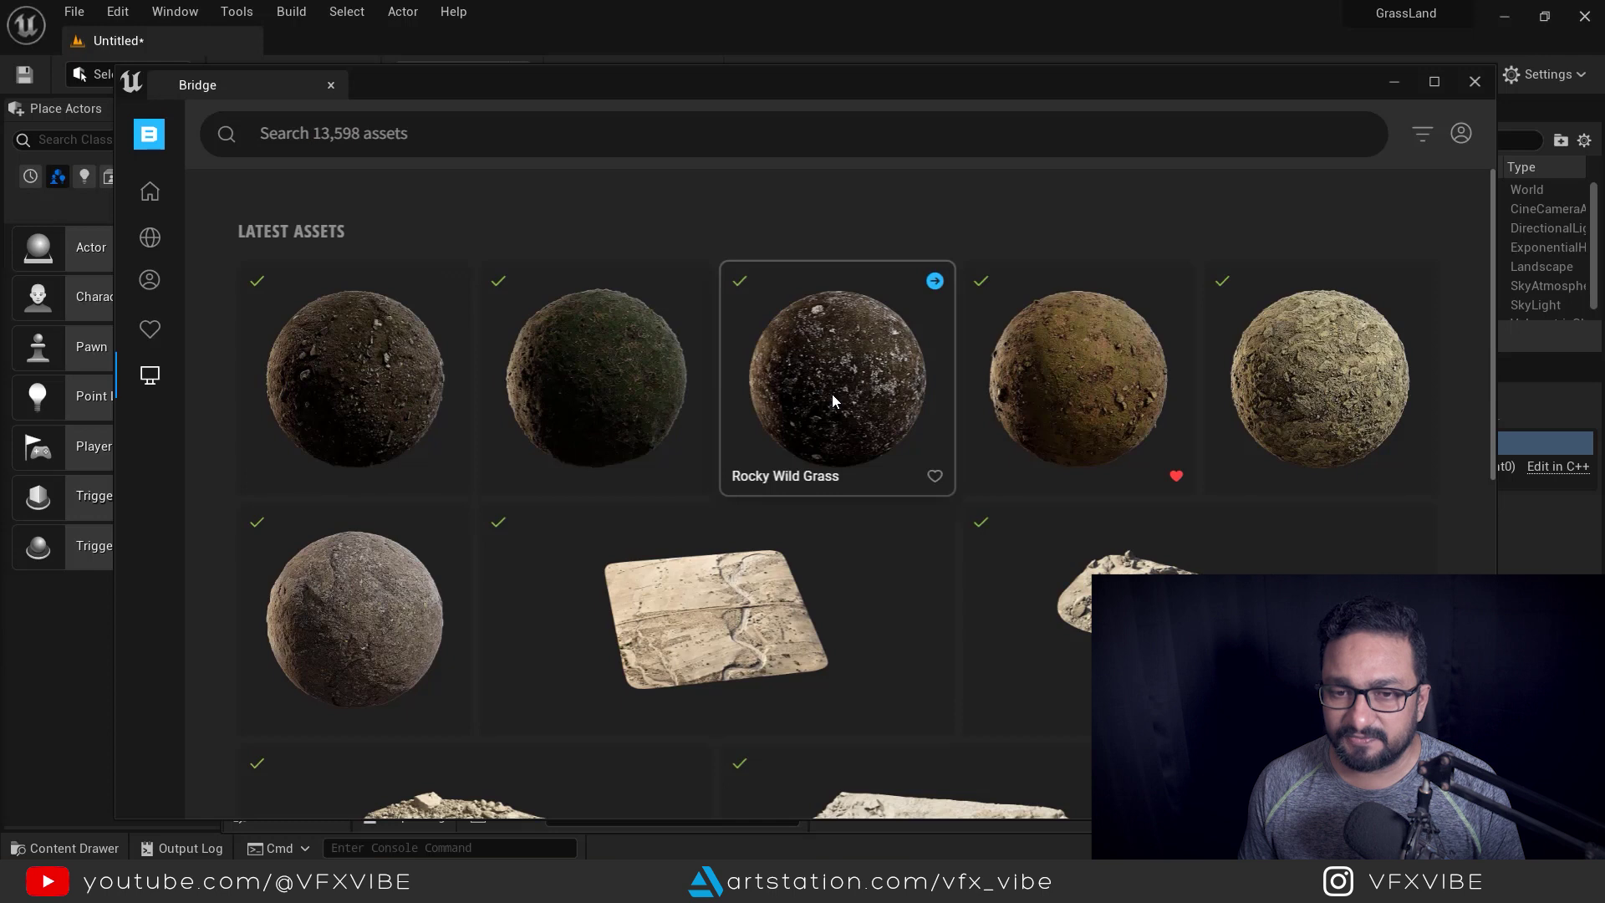
{"action": "left_click", "coordinate": [1395, 84]}
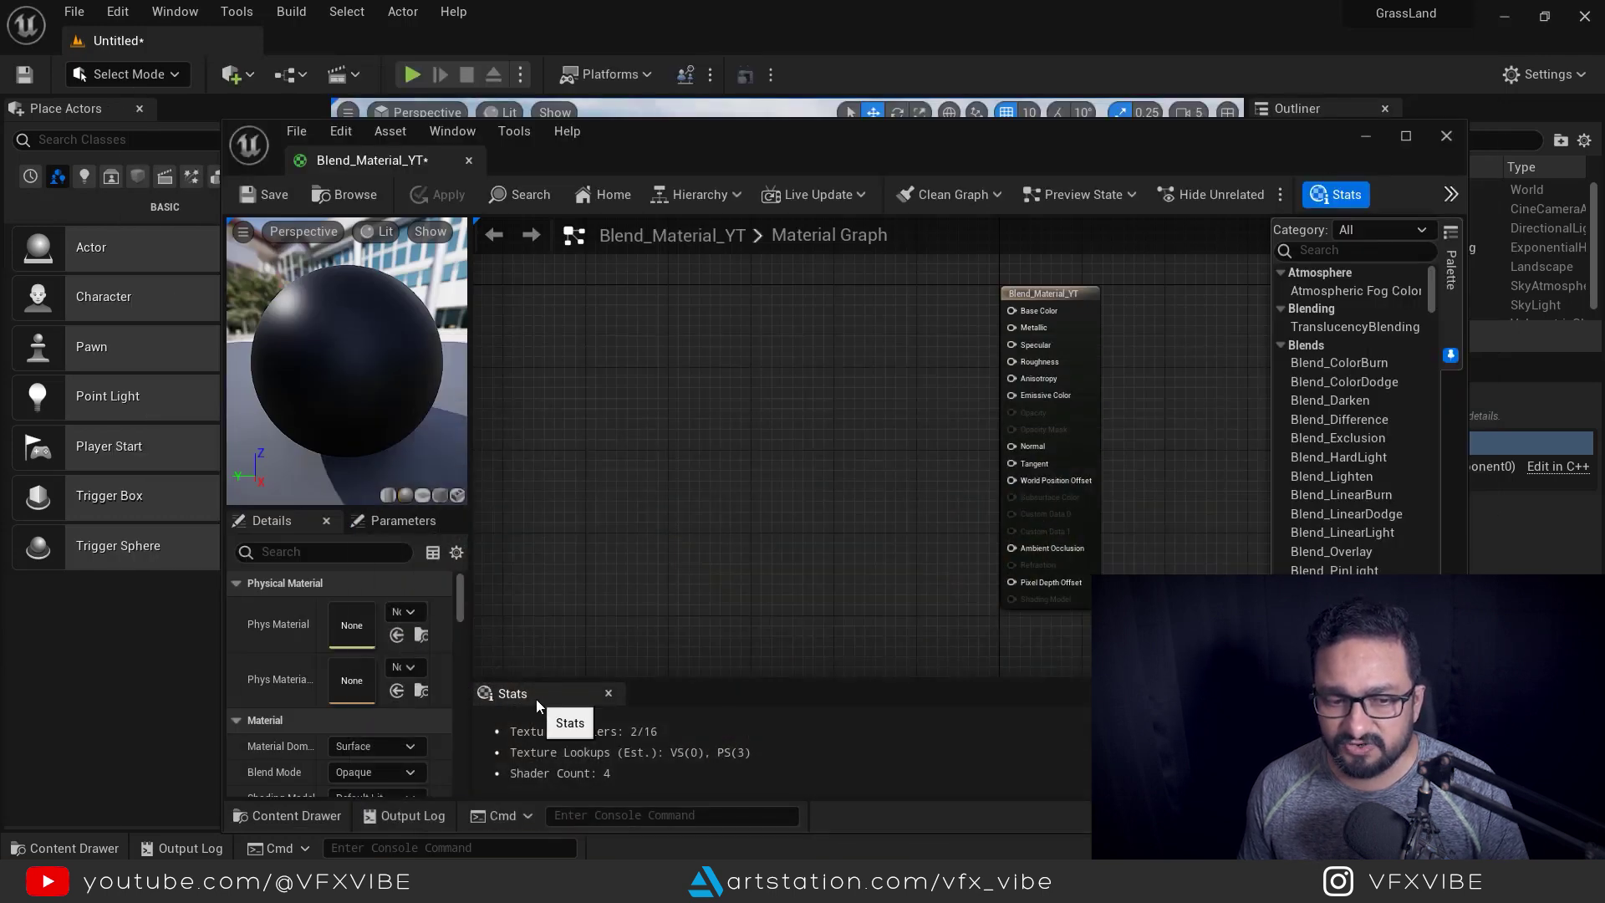
{"action": "key", "text": "ctrl+space"}
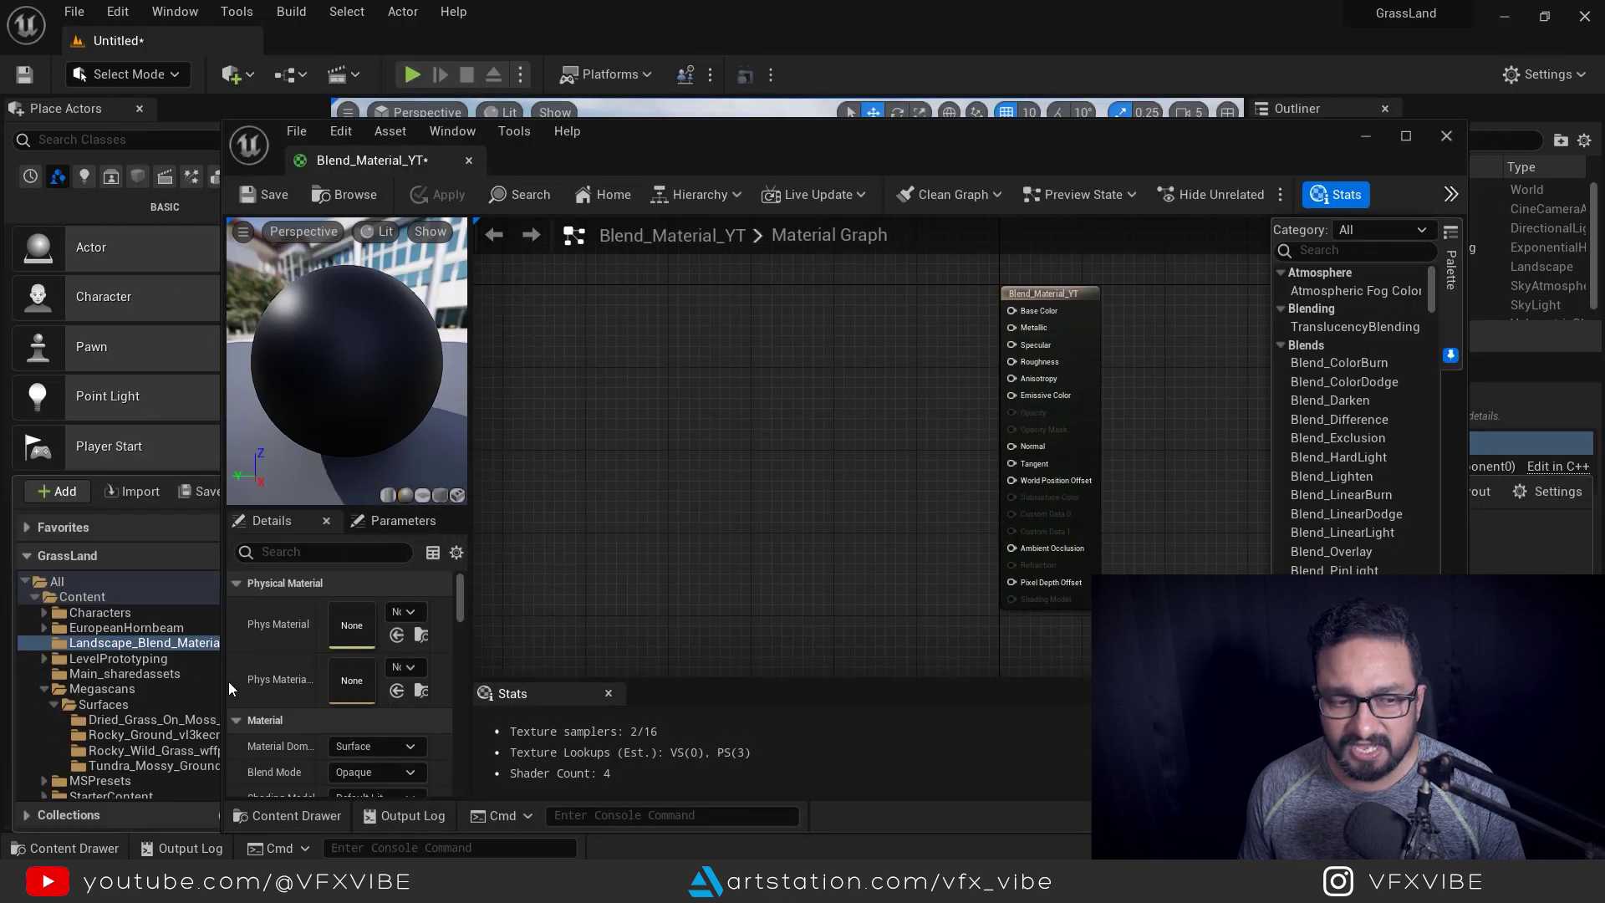
{"action": "left_click", "coordinate": [108, 689]}
{"action": "left_click", "coordinate": [110, 706]}
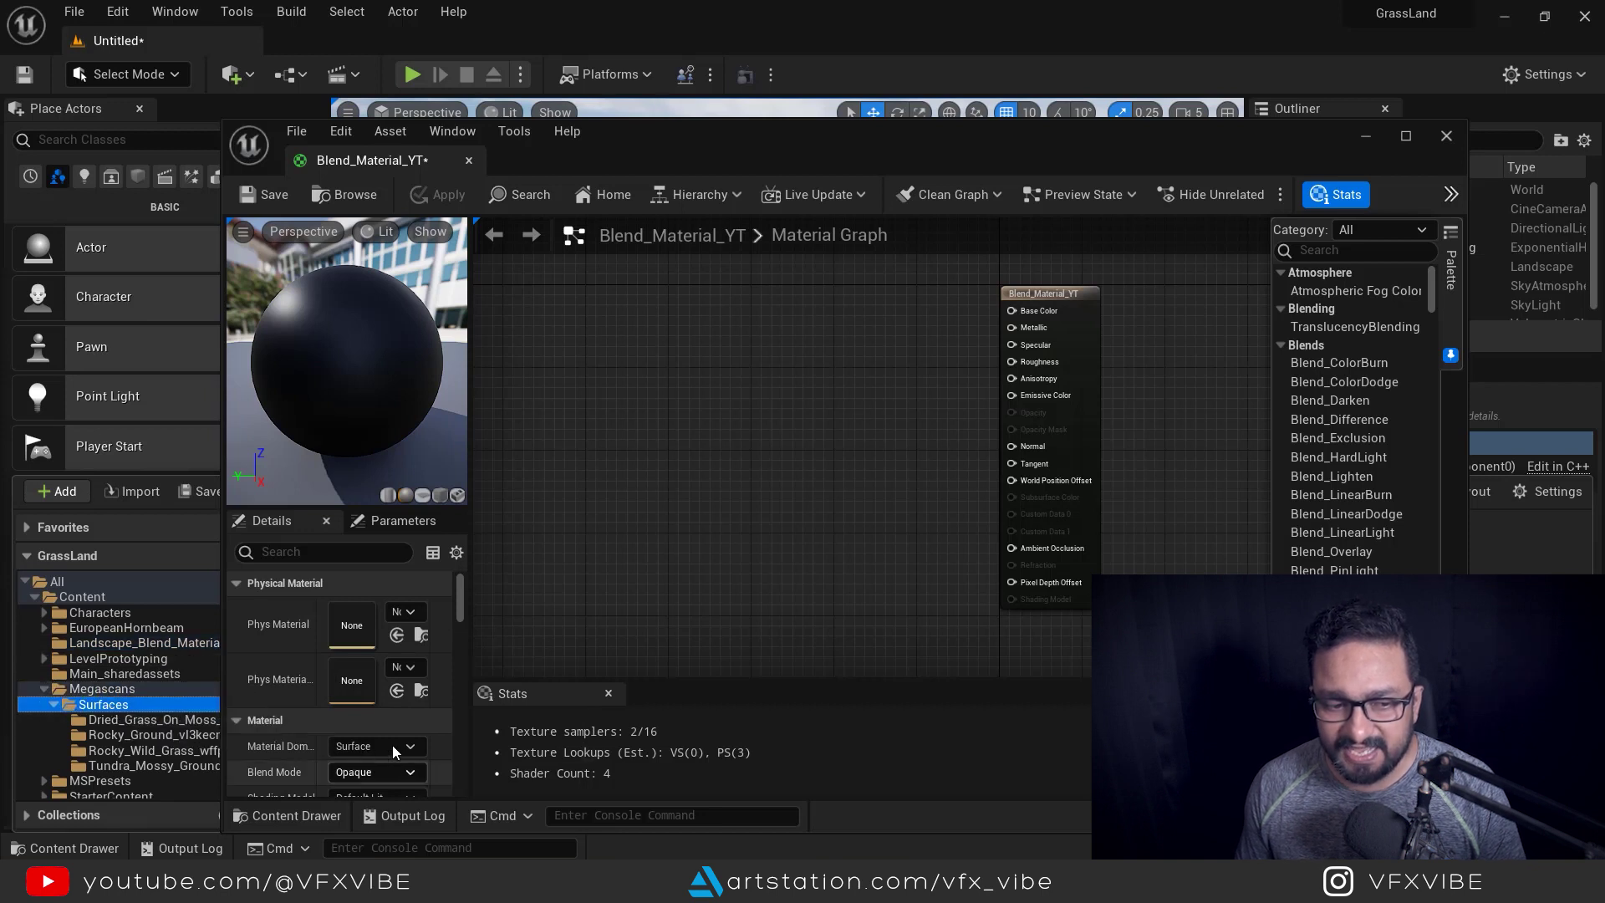
{"action": "mouse_move", "coordinate": [854, 152]}
{"action": "left_mouse_down"}
{"action": "mouse_move", "coordinate": [1111, 122]}
{"action": "mouse_move", "coordinate": [824, 163]}
{"action": "left_mouse_up"}
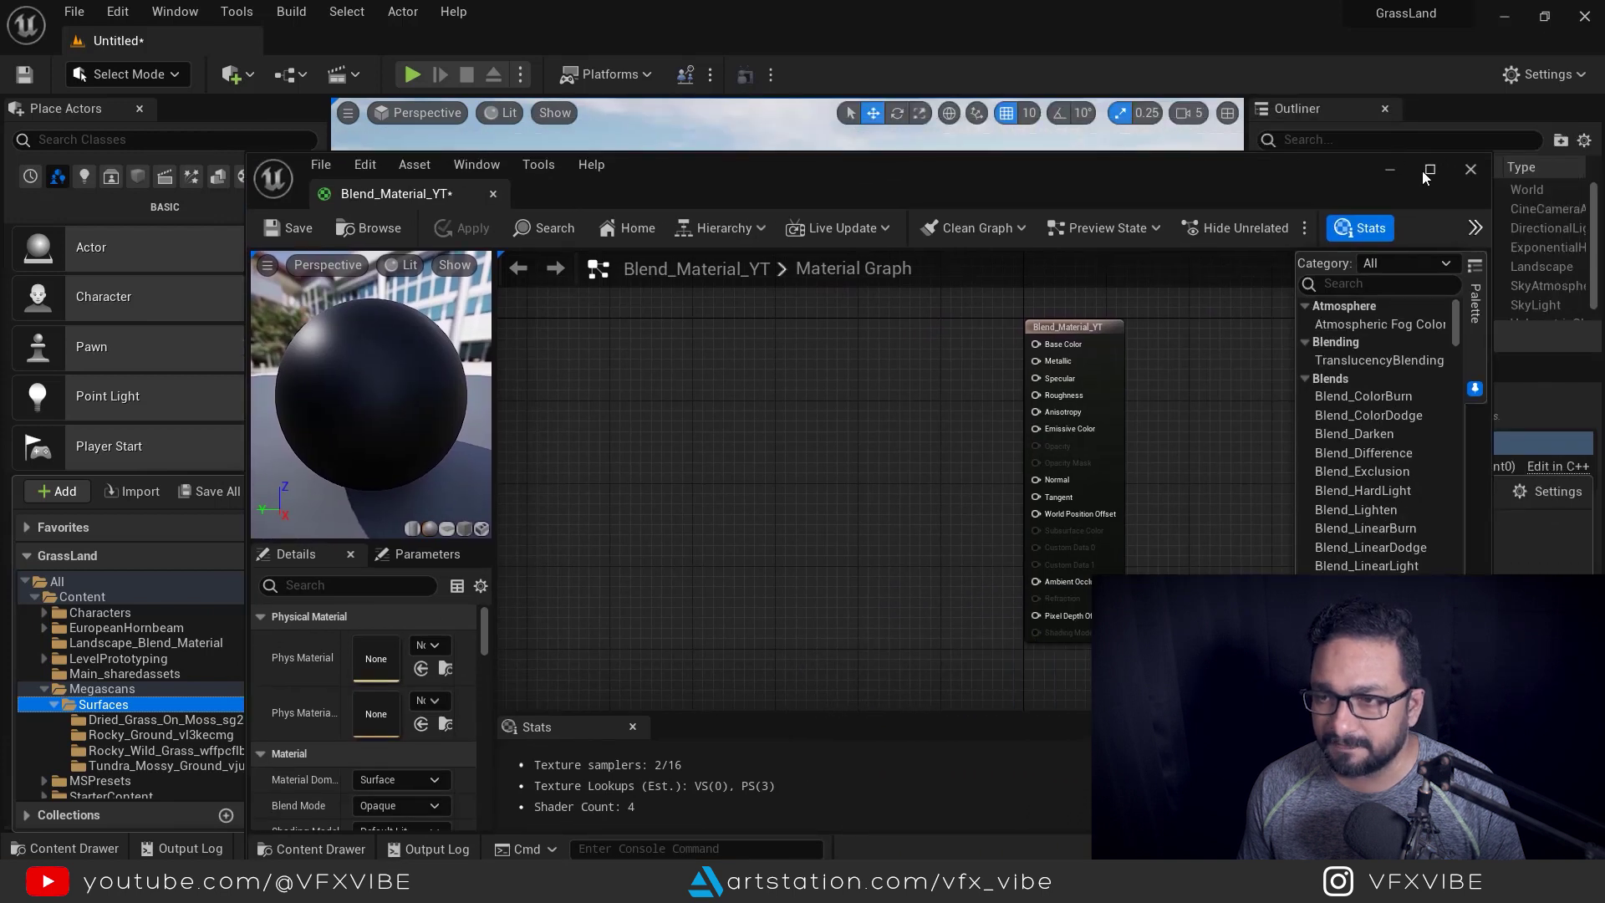
{"action": "left_click", "coordinate": [1471, 169]}
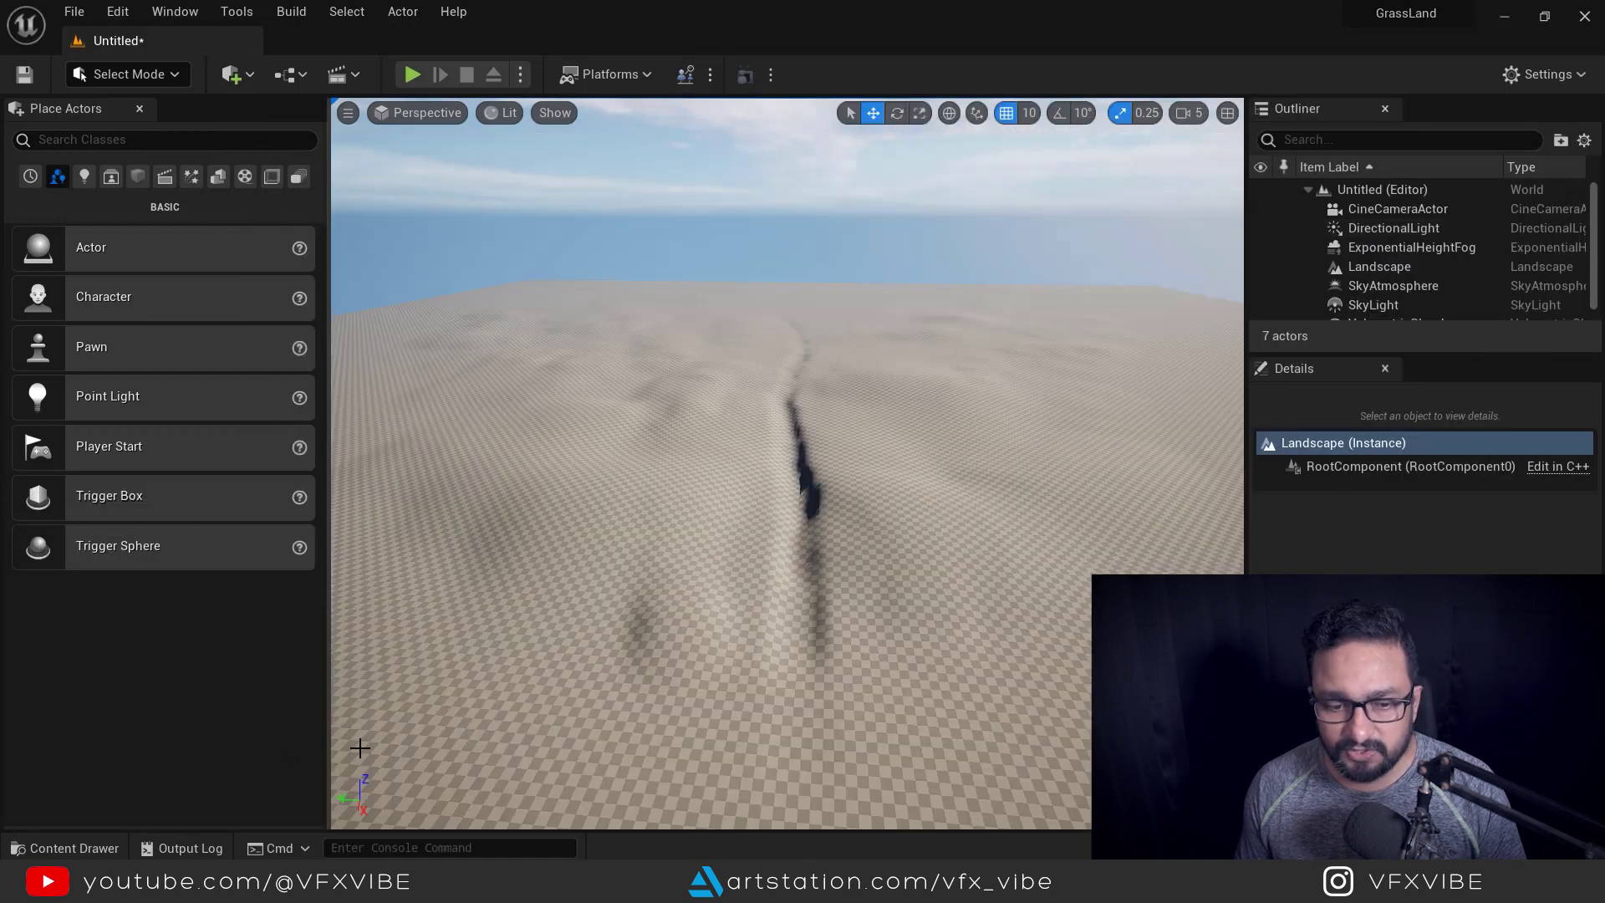
Reopen Blend_Material_YT from the Landscape_Blend_Material folder and shrink and reposition its editor window over the viewport
{"action": "key", "text": "ctrl+space"}
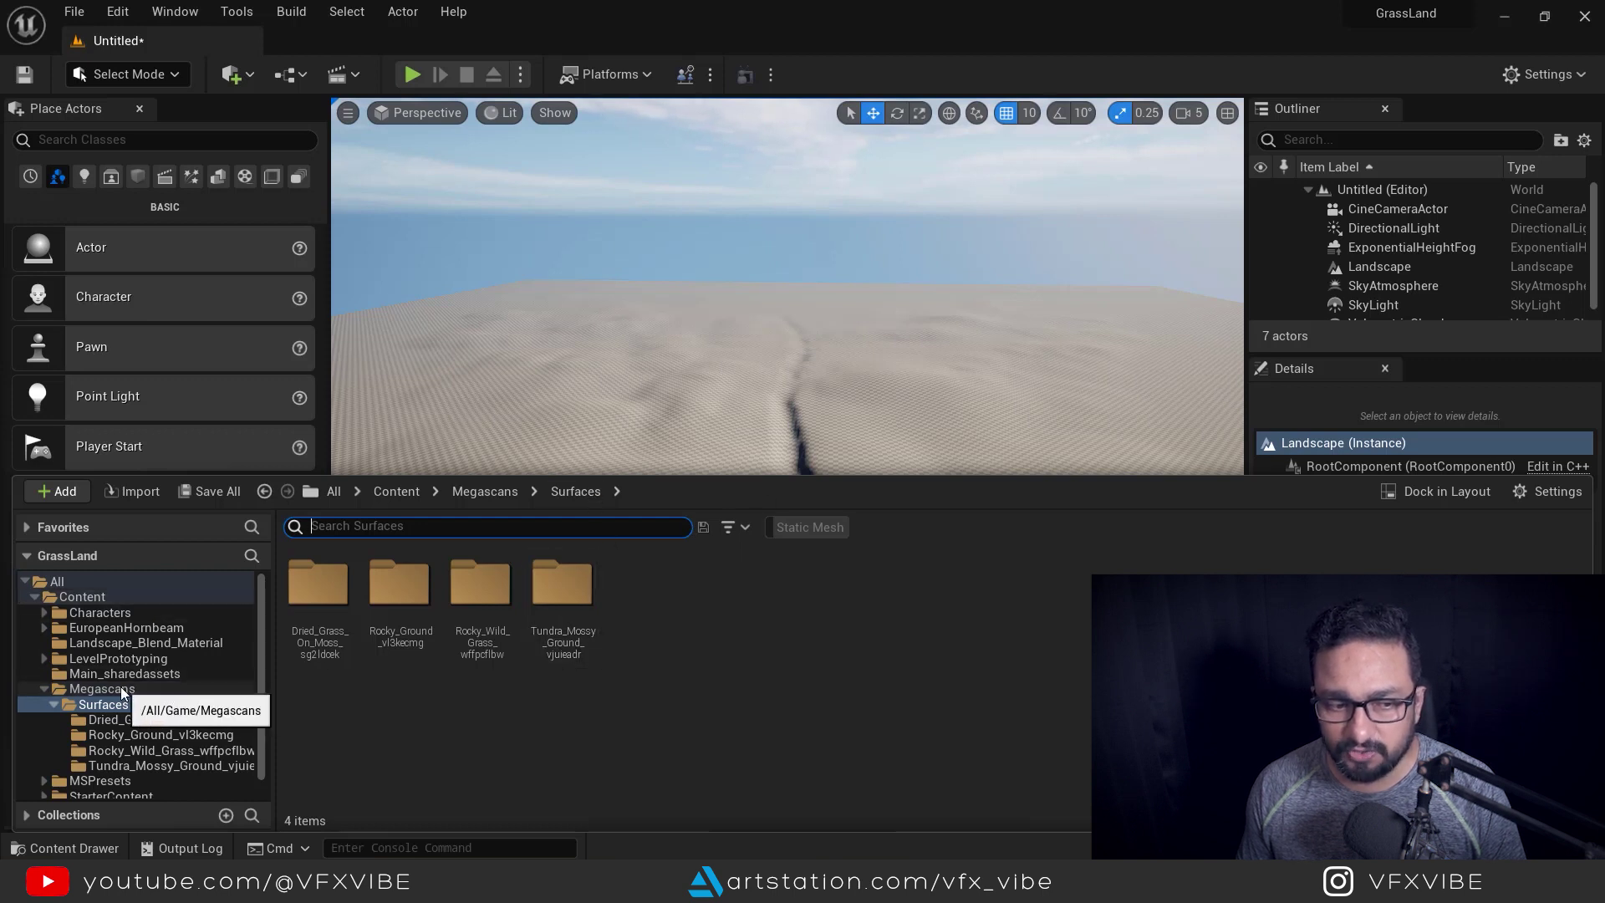
{"action": "left_click", "coordinate": [121, 644]}
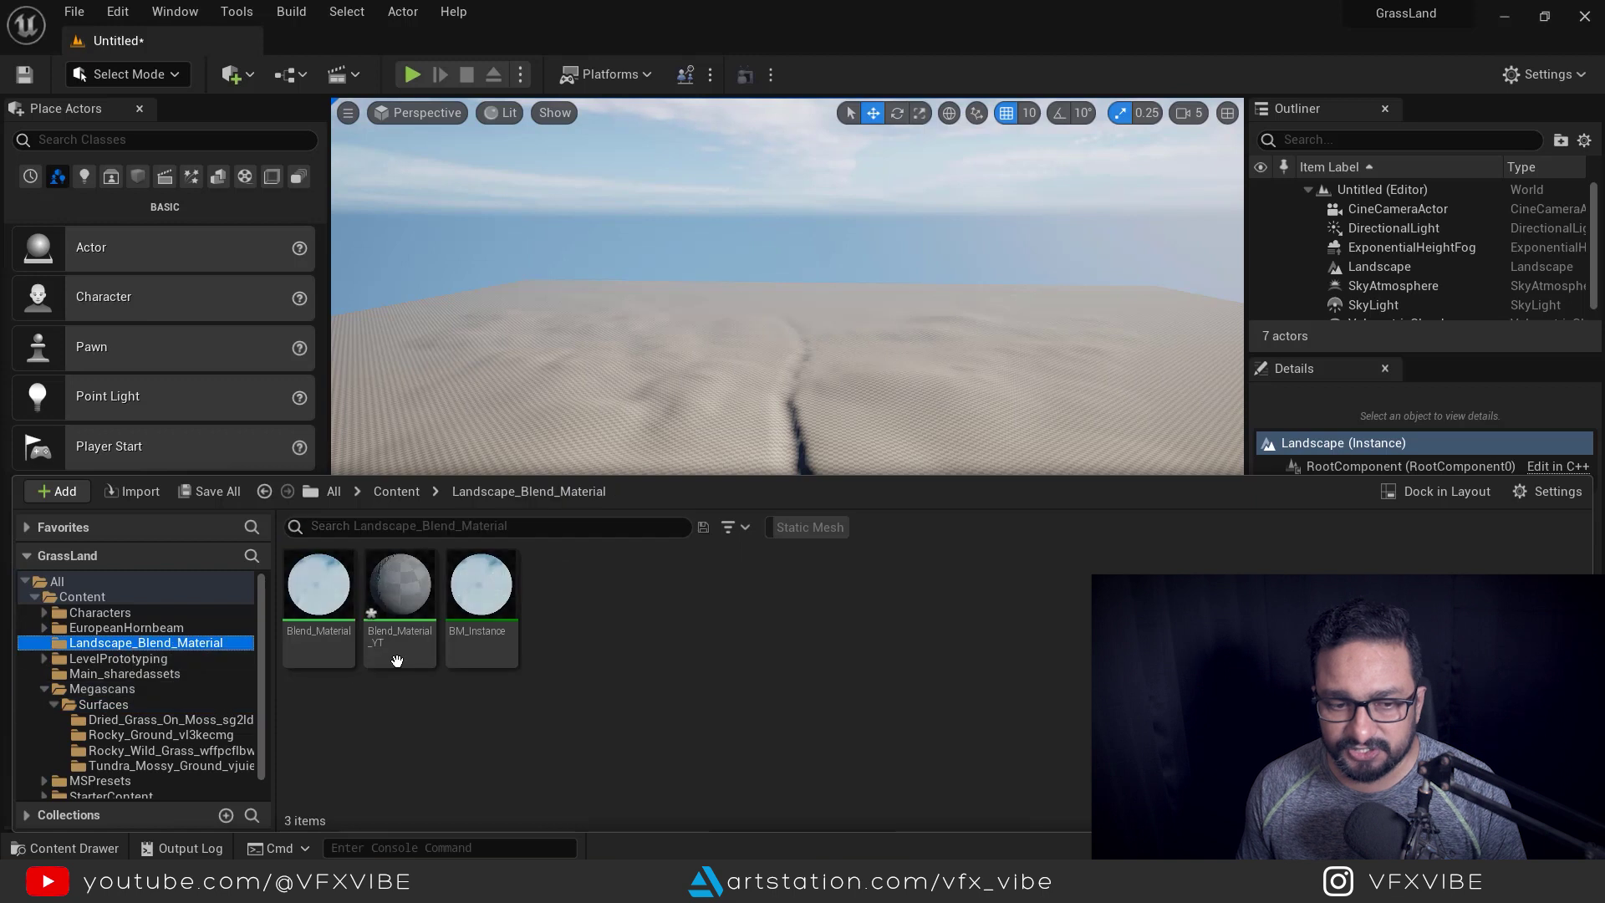
{"action": "double_click", "coordinate": [398, 628]}
{"action": "left_click_drag", "start_coordinate": [816, 176], "coordinate": [998, 204]}
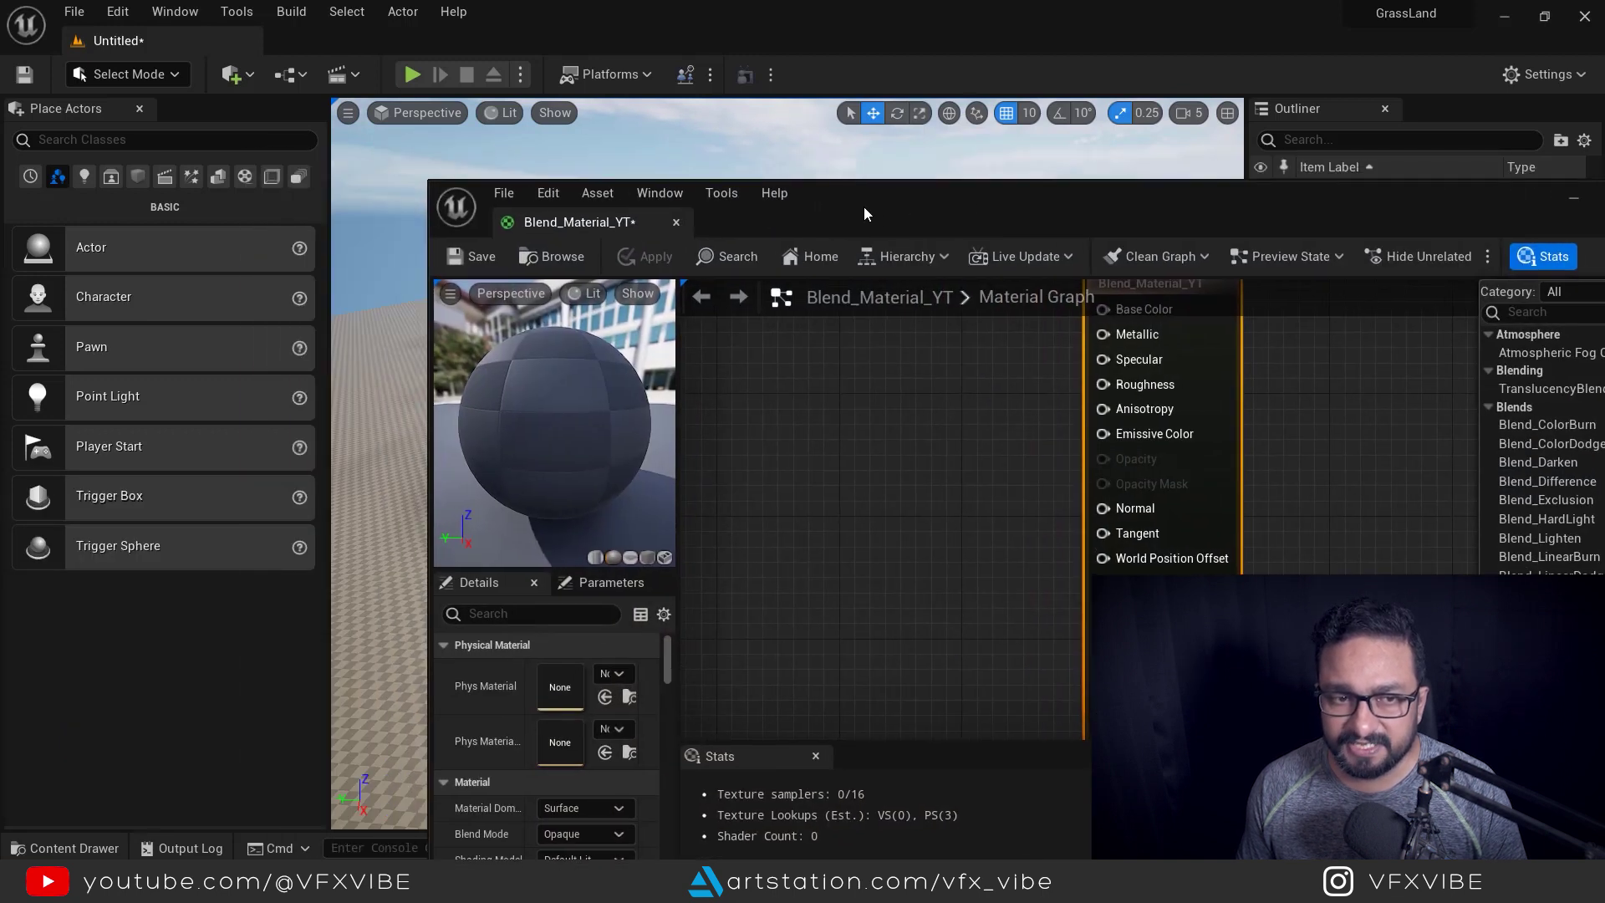
{"action": "left_click_drag", "start_coordinate": [429, 180], "coordinate": [717, 376]}
{"action": "left_click_drag", "start_coordinate": [1104, 400], "coordinate": [801, 183]}
Show the Megascans Surfaces folder inside the material editor, moving and enlarging the editor window to make room
{"action": "key", "text": "ctrl+space"}
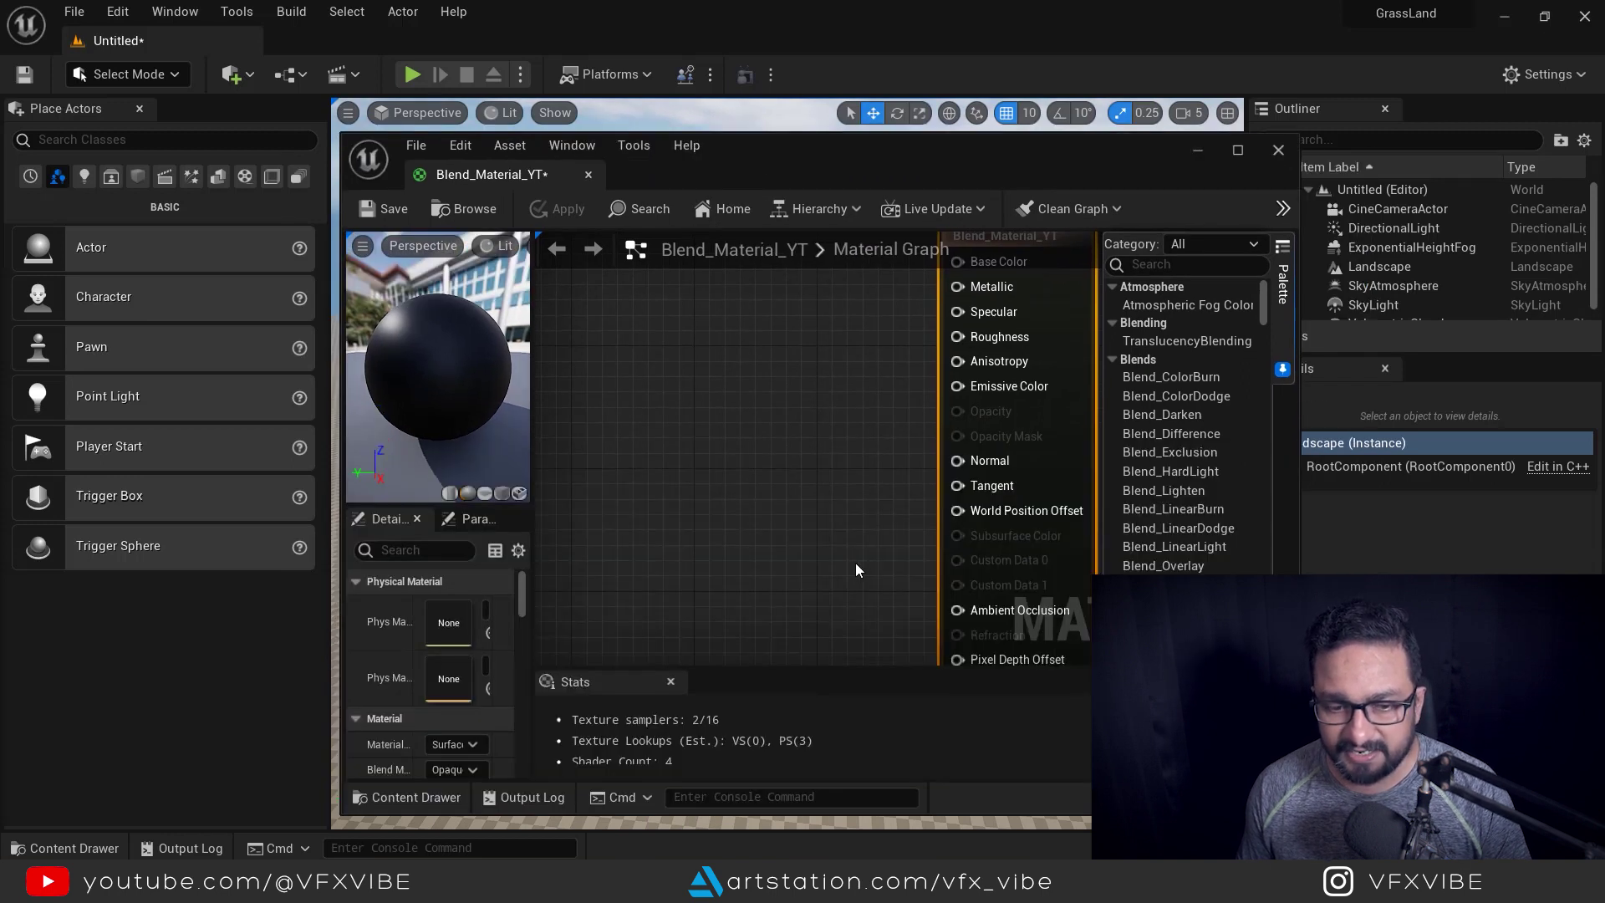
{"action": "key", "text": "ctrl+space"}
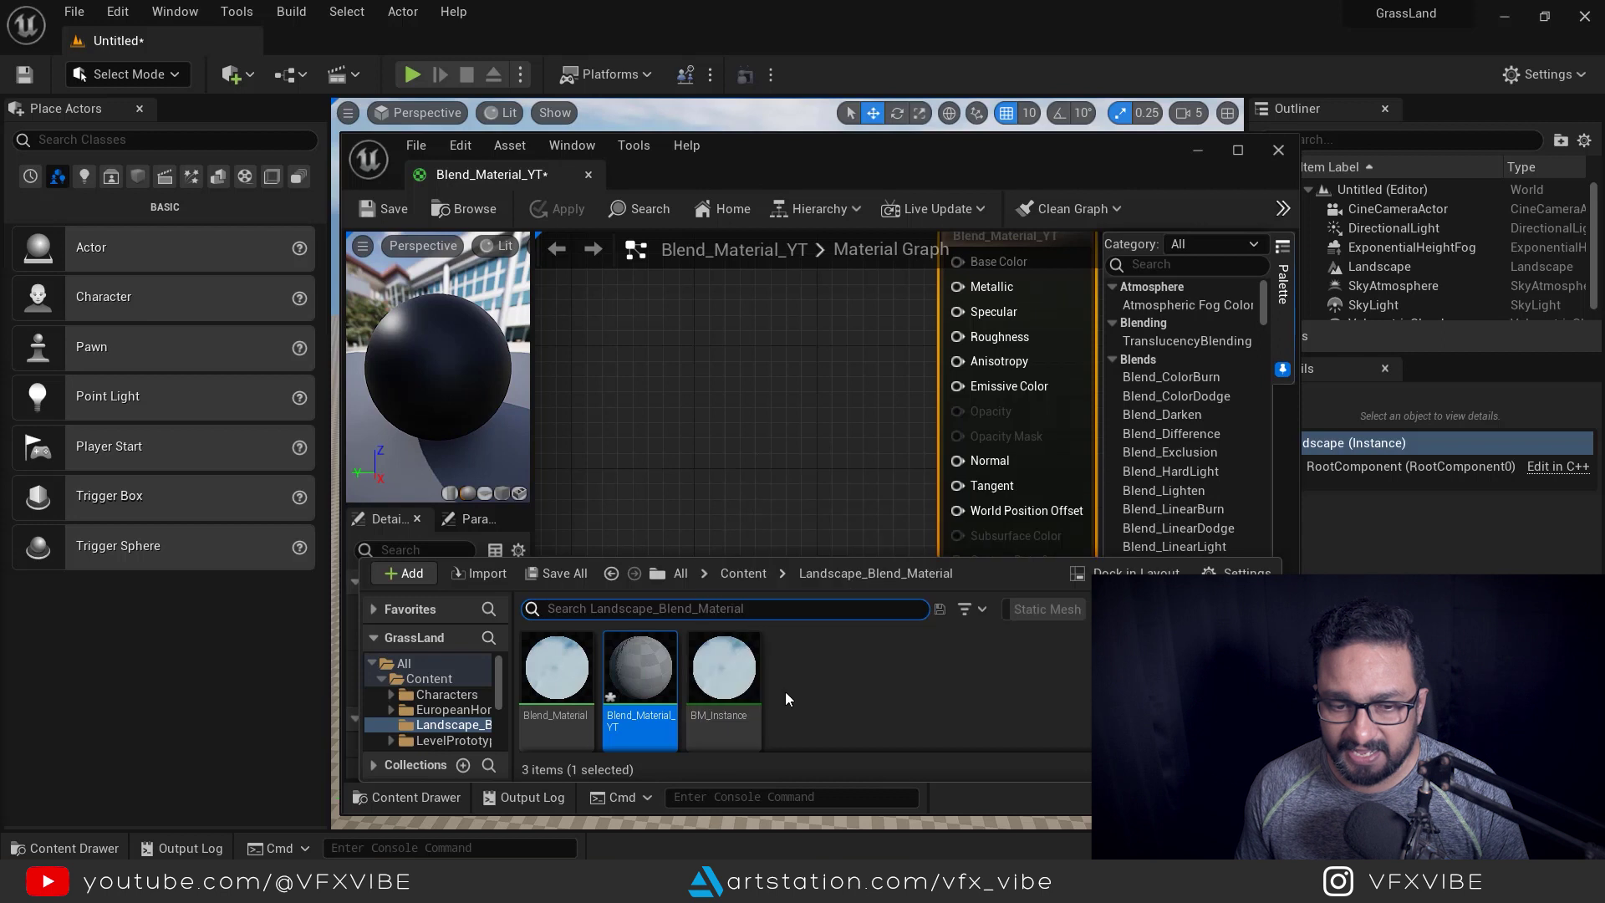
{"action": "left_click_drag", "start_coordinate": [782, 149], "coordinate": [765, 125]}
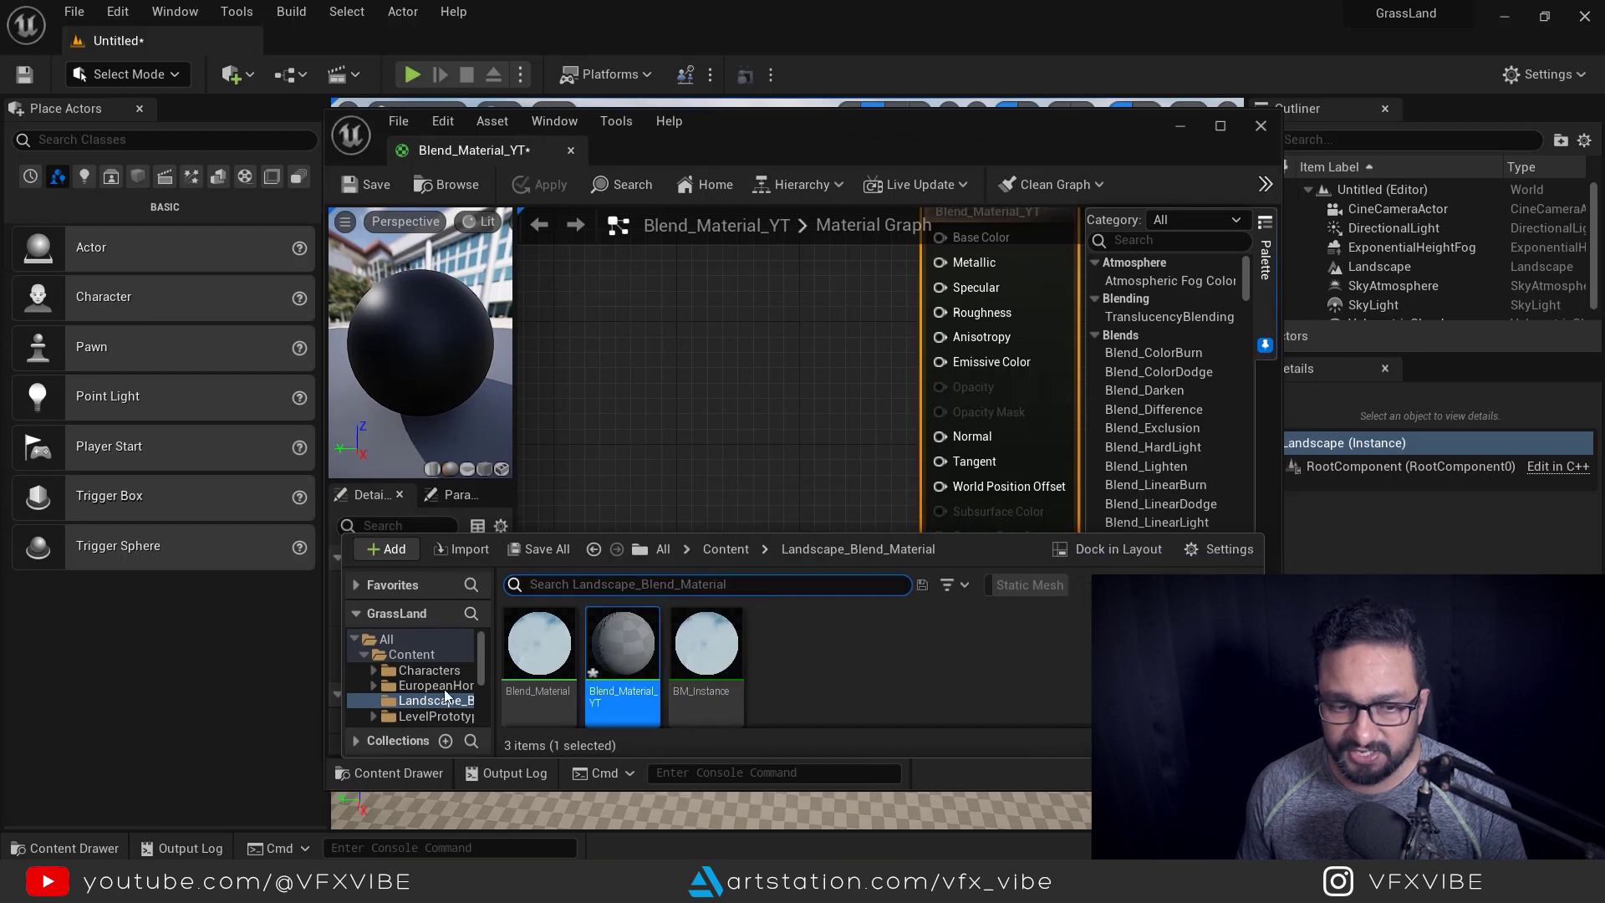
{"action": "left_click_drag", "start_coordinate": [720, 788], "coordinate": [721, 837]}
{"action": "scroll", "coordinate": [430, 749], "scroll_direction": "down", "scroll_amount": 2}
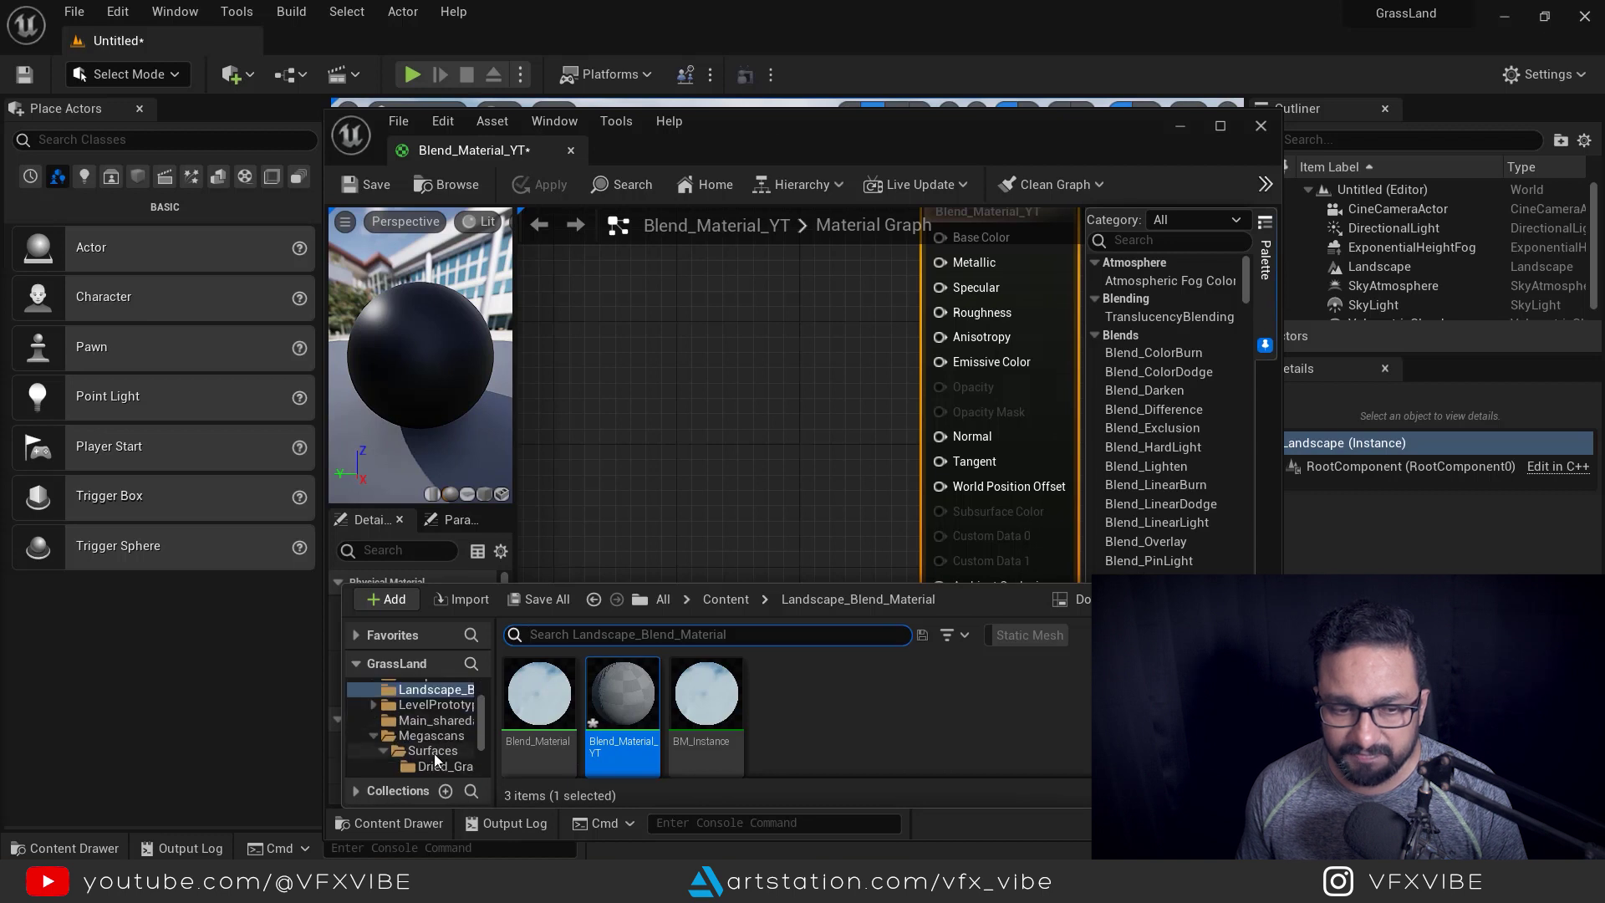
{"action": "left_click", "coordinate": [432, 750]}
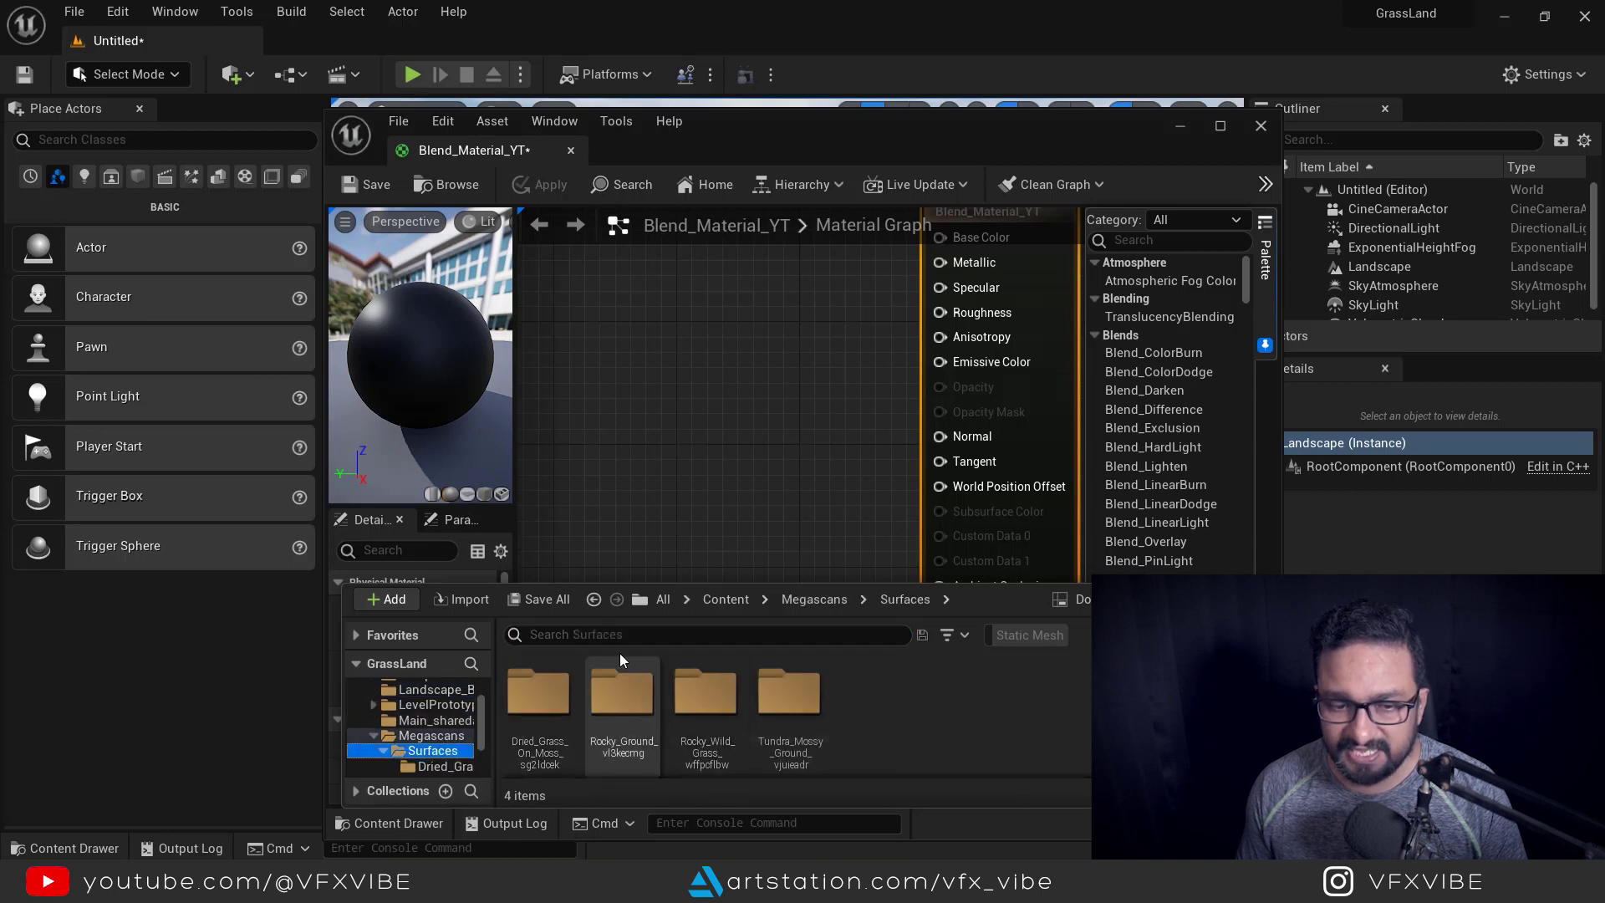
Add the three Dried_Grass_On_Moss textures from the Megascans Surfaces folder to the material graph as texture samples
{"action": "double_click", "coordinate": [539, 698]}
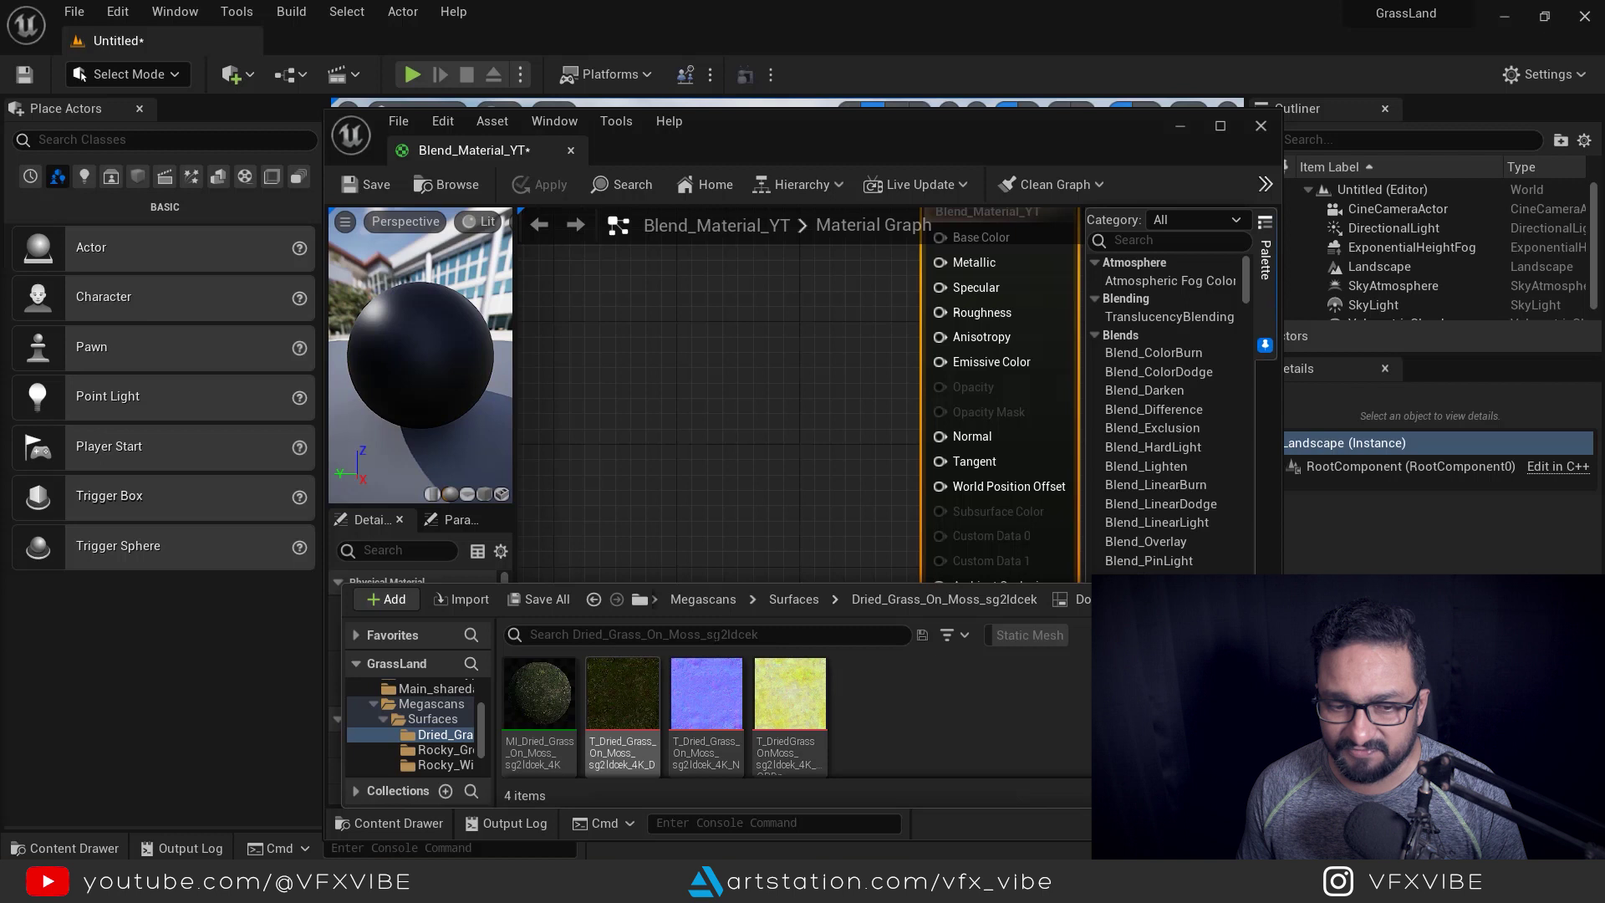
{"action": "left_click", "coordinate": [623, 694]}
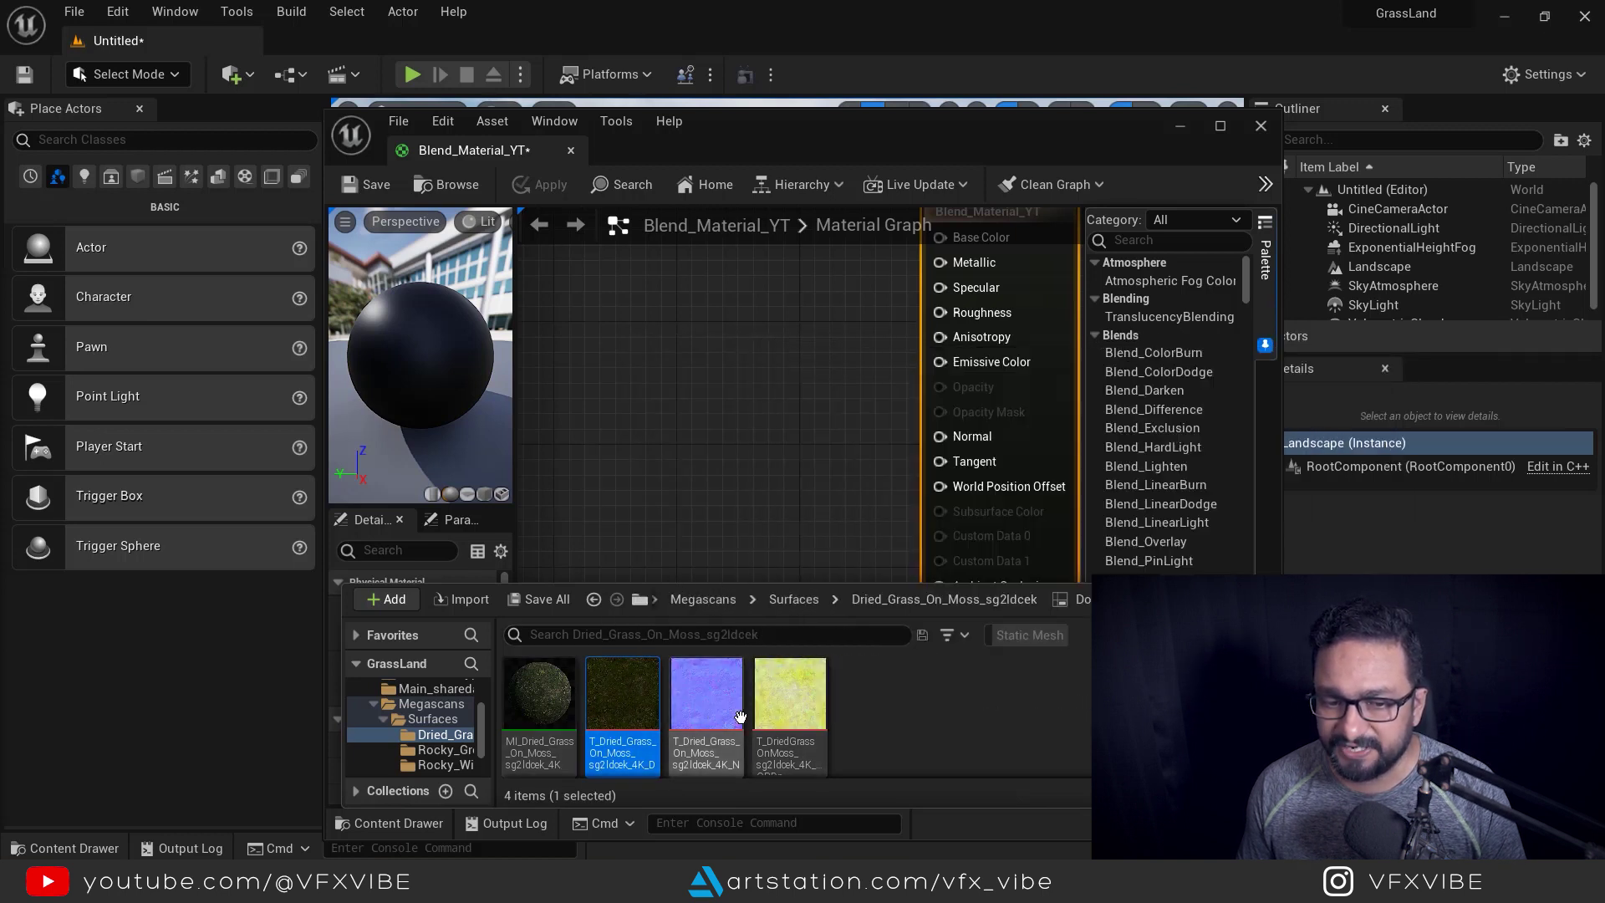
{"action": "left_click", "coordinate": [706, 694], "text": "ctrl"}
{"action": "left_click", "coordinate": [802, 704], "text": "ctrl"}
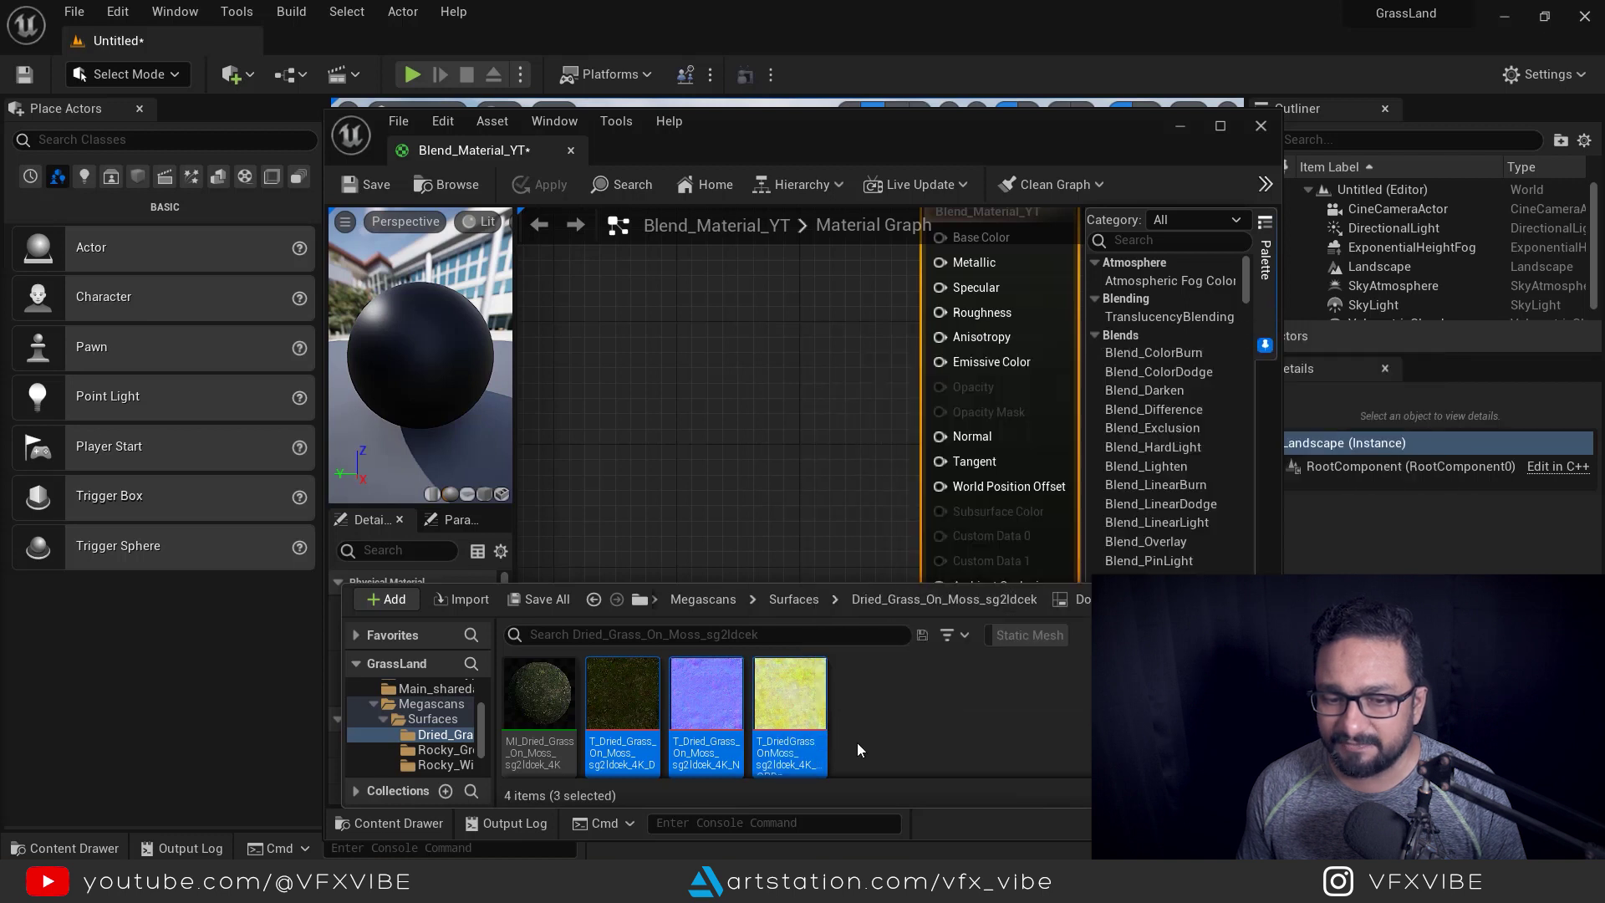
{"action": "left_click_drag", "start_coordinate": [623, 707], "coordinate": [659, 272]}
Stack the three dried grass texture samples in a column and move the group farther from the material output node
{"action": "scroll", "coordinate": [684, 403], "scroll_direction": "down", "scroll_amount": 1}
{"action": "left_click_drag", "start_coordinate": [756, 368], "coordinate": [645, 444]}
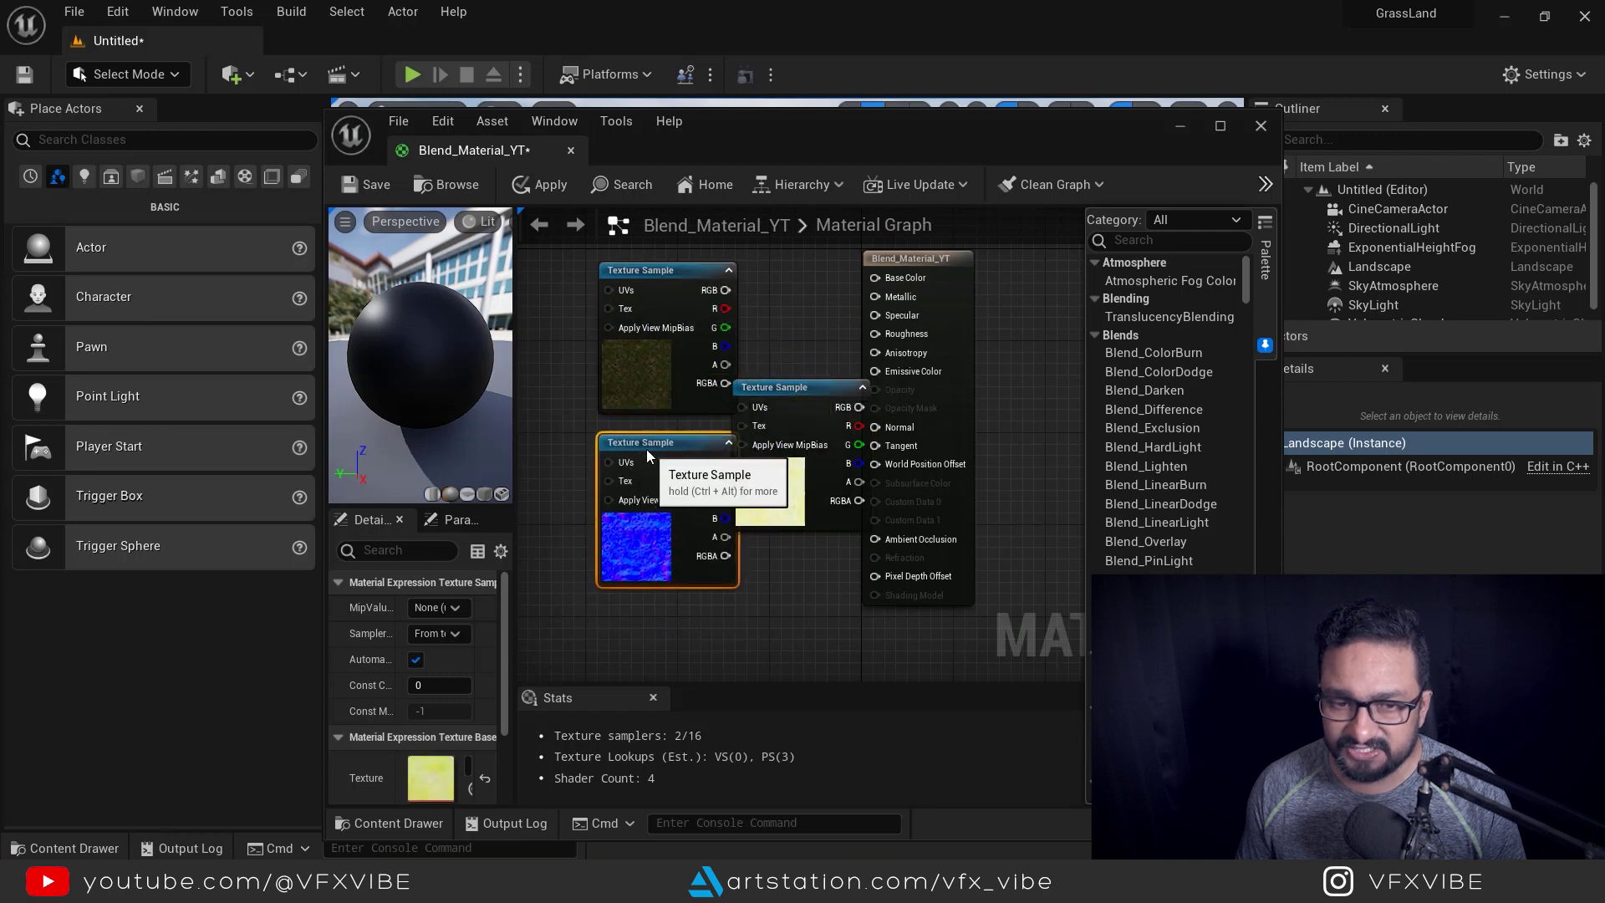
{"action": "left_click_drag", "start_coordinate": [794, 387], "coordinate": [663, 615]}
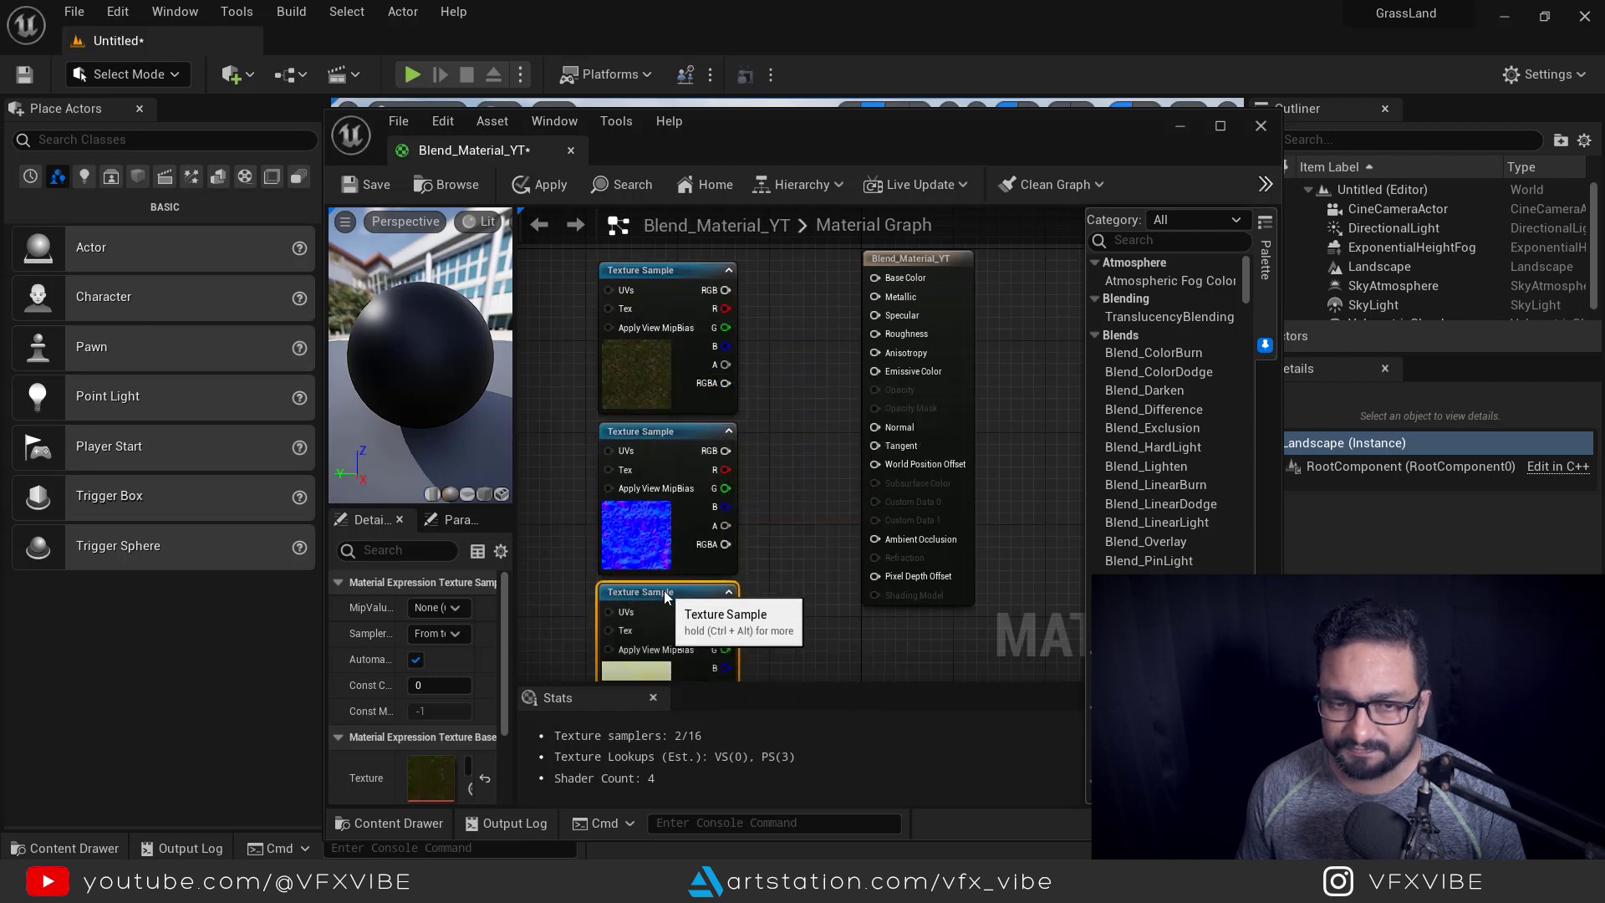
{"action": "scroll", "coordinate": [761, 391], "scroll_direction": "down", "scroll_amount": 5}
{"action": "left_click_drag", "start_coordinate": [645, 315], "coordinate": [794, 547]}
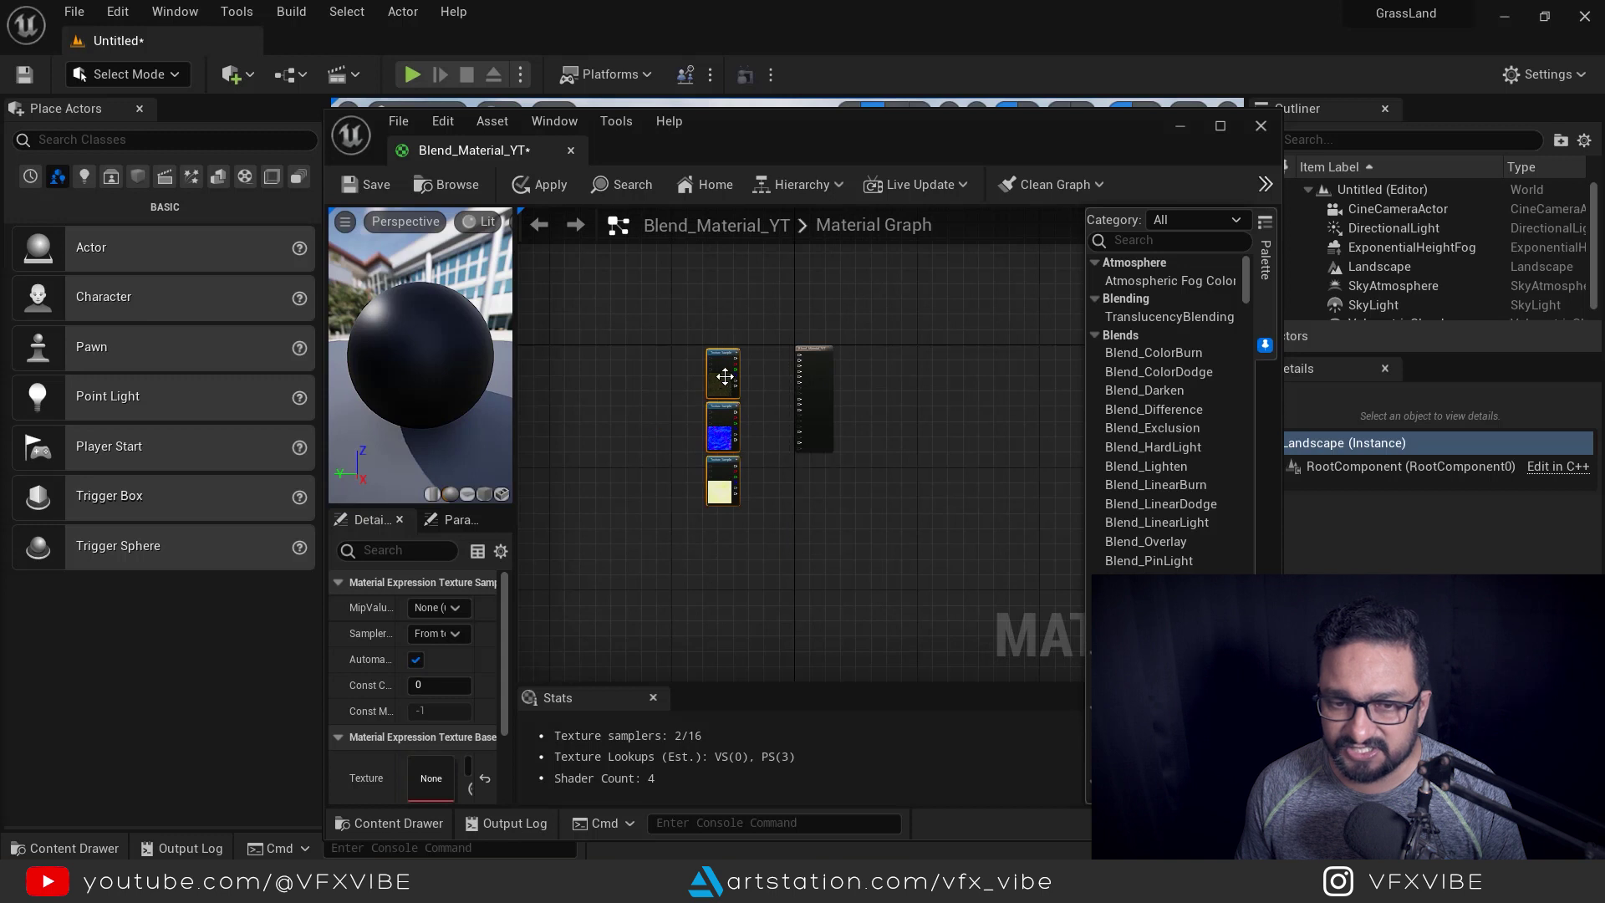
{"action": "scroll", "coordinate": [720, 373], "scroll_direction": "up", "scroll_amount": 5}
{"action": "left_click_drag", "start_coordinate": [667, 258], "coordinate": [643, 265]}
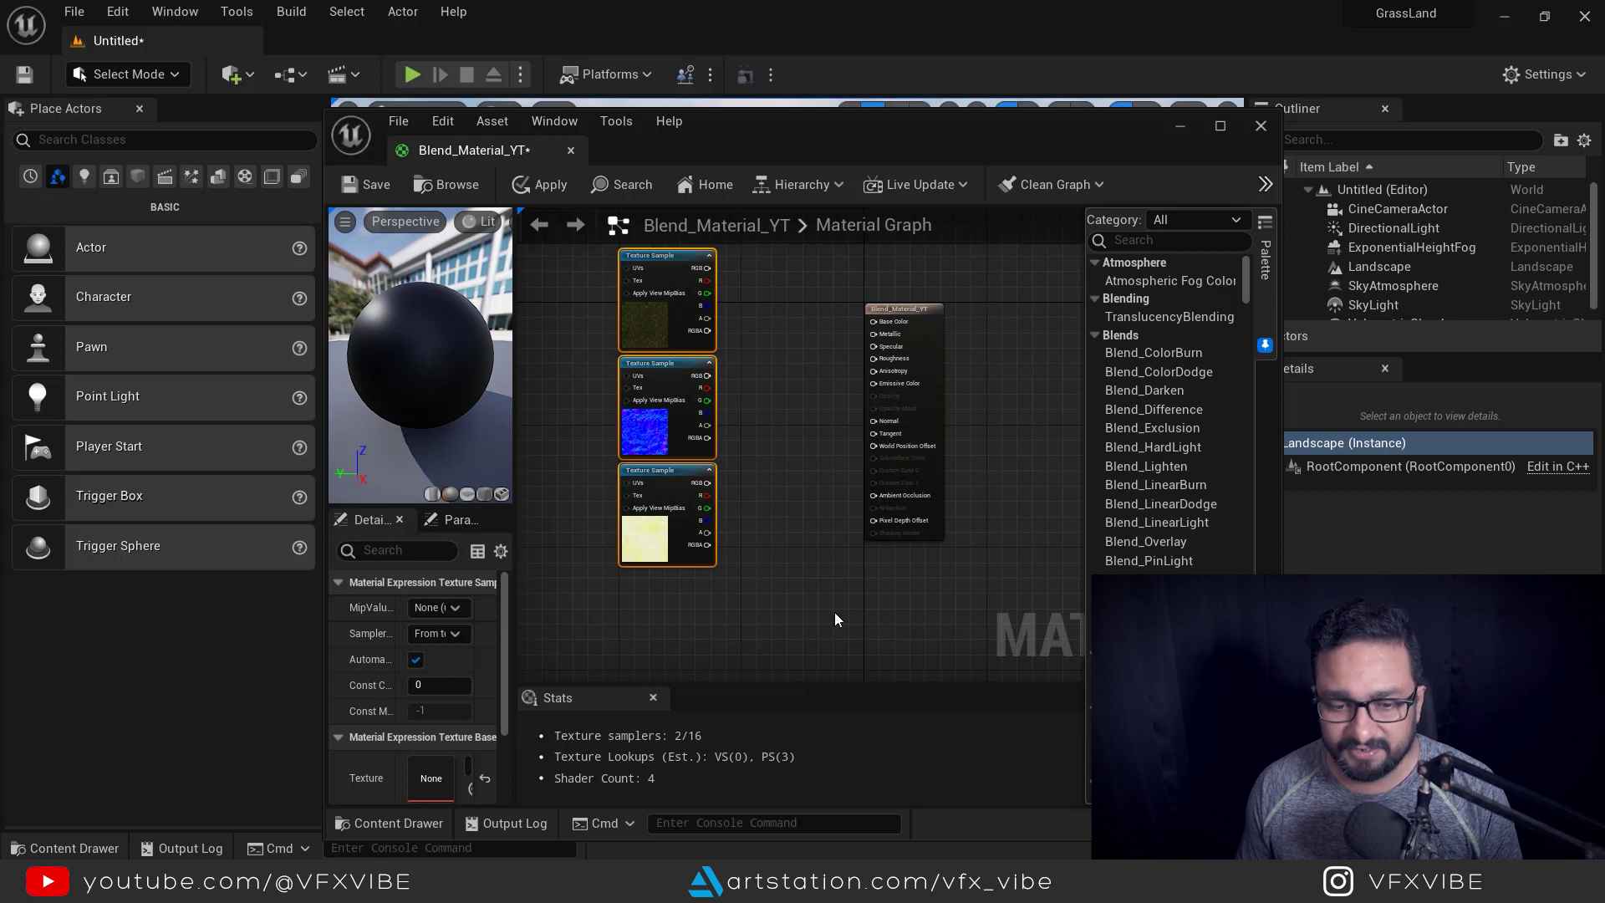
Add the three Rocky_Wild_Grass textures to the material graph as texture samples
{"action": "key", "text": "ctrl+space"}
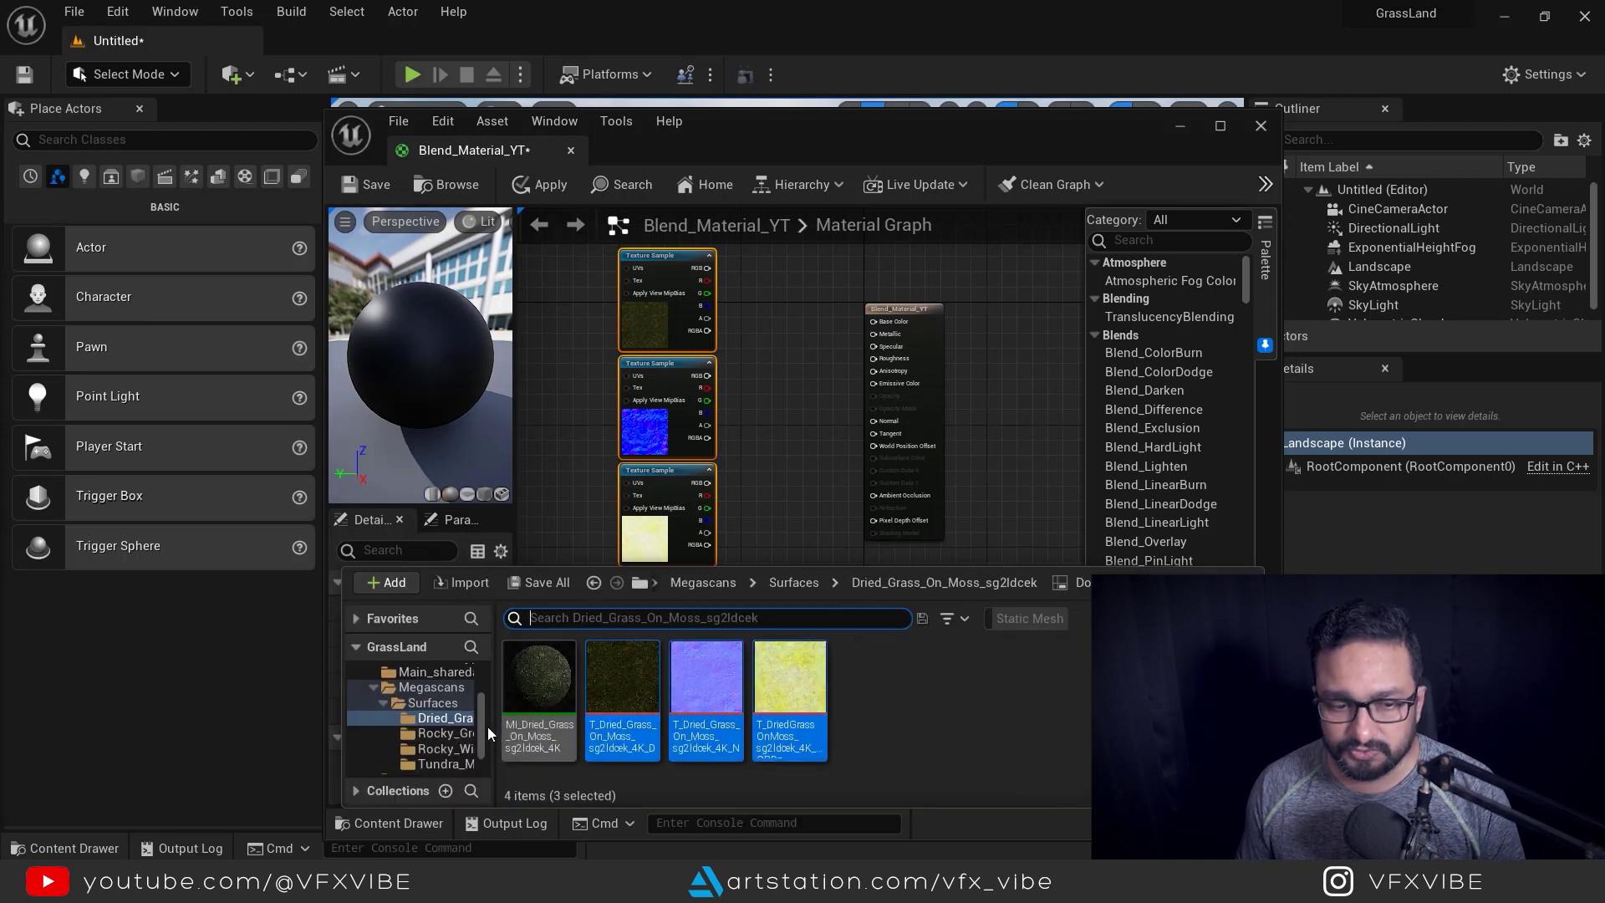
{"action": "left_click", "coordinate": [446, 749]}
{"action": "left_click", "coordinate": [622, 694]}
{"action": "left_click", "coordinate": [706, 694], "text": "ctrl"}
{"action": "left_click", "coordinate": [787, 699], "text": "ctrl"}
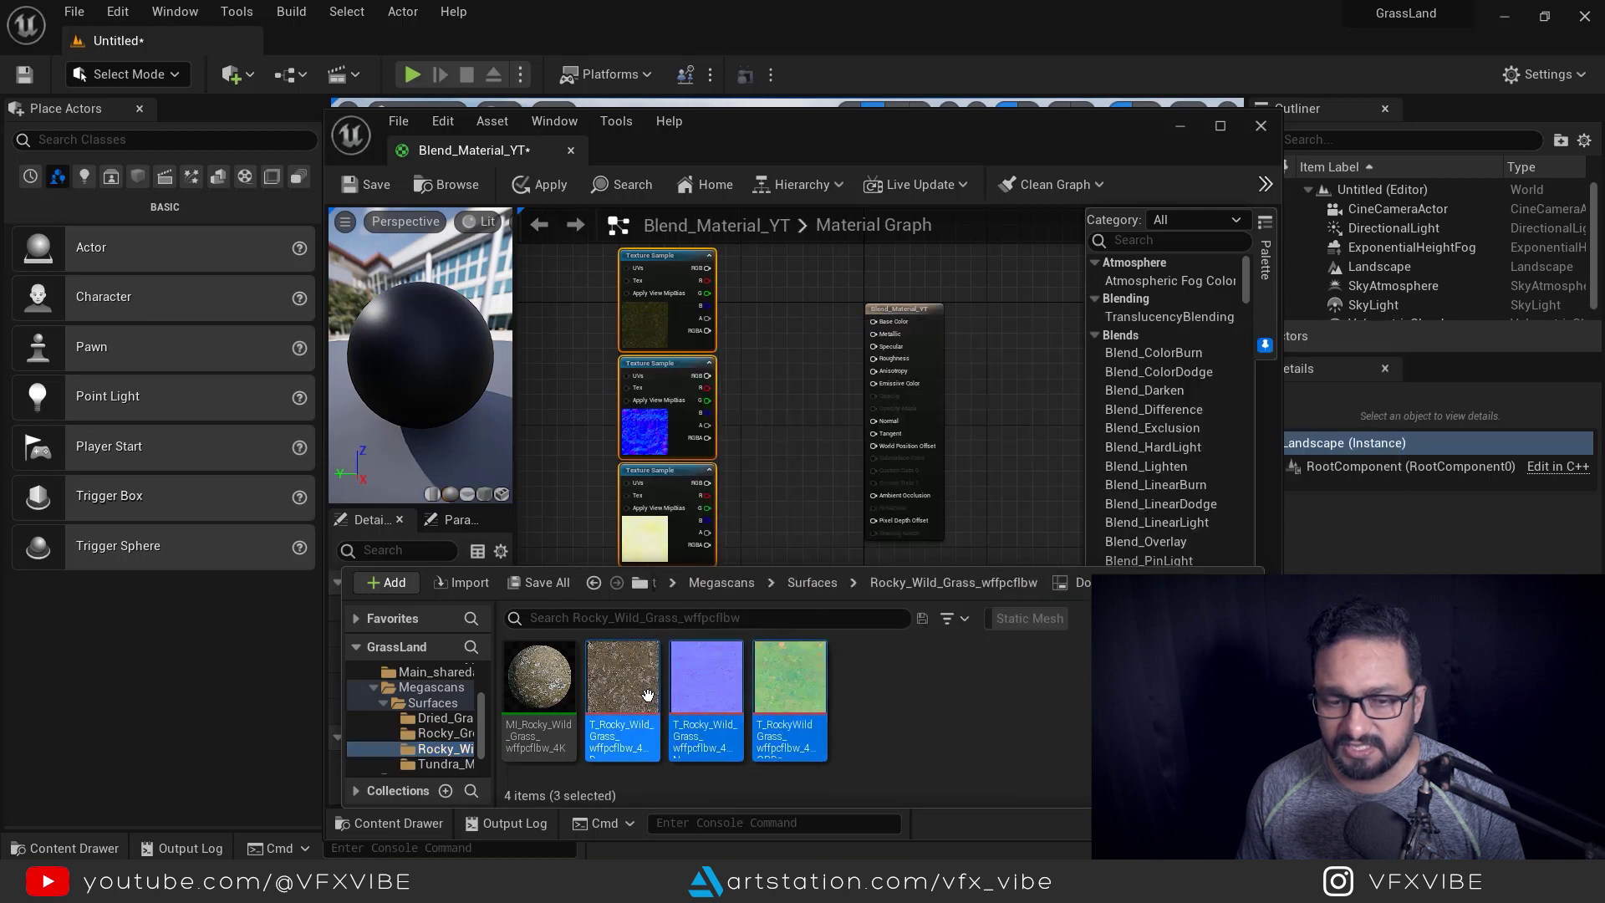
{"action": "left_click_drag", "start_coordinate": [787, 699], "coordinate": [828, 481]}
Arrange the Rocky_Wild_Grass texture samples in a column beneath the dried grass samples
{"action": "scroll", "coordinate": [801, 398], "scroll_direction": "down", "scroll_amount": 4}
{"action": "left_click_drag", "start_coordinate": [832, 331], "coordinate": [861, 318]}
{"action": "left_click_drag", "start_coordinate": [789, 368], "coordinate": [846, 466]}
{"action": "left_click_drag", "start_coordinate": [833, 394], "coordinate": [724, 477]}
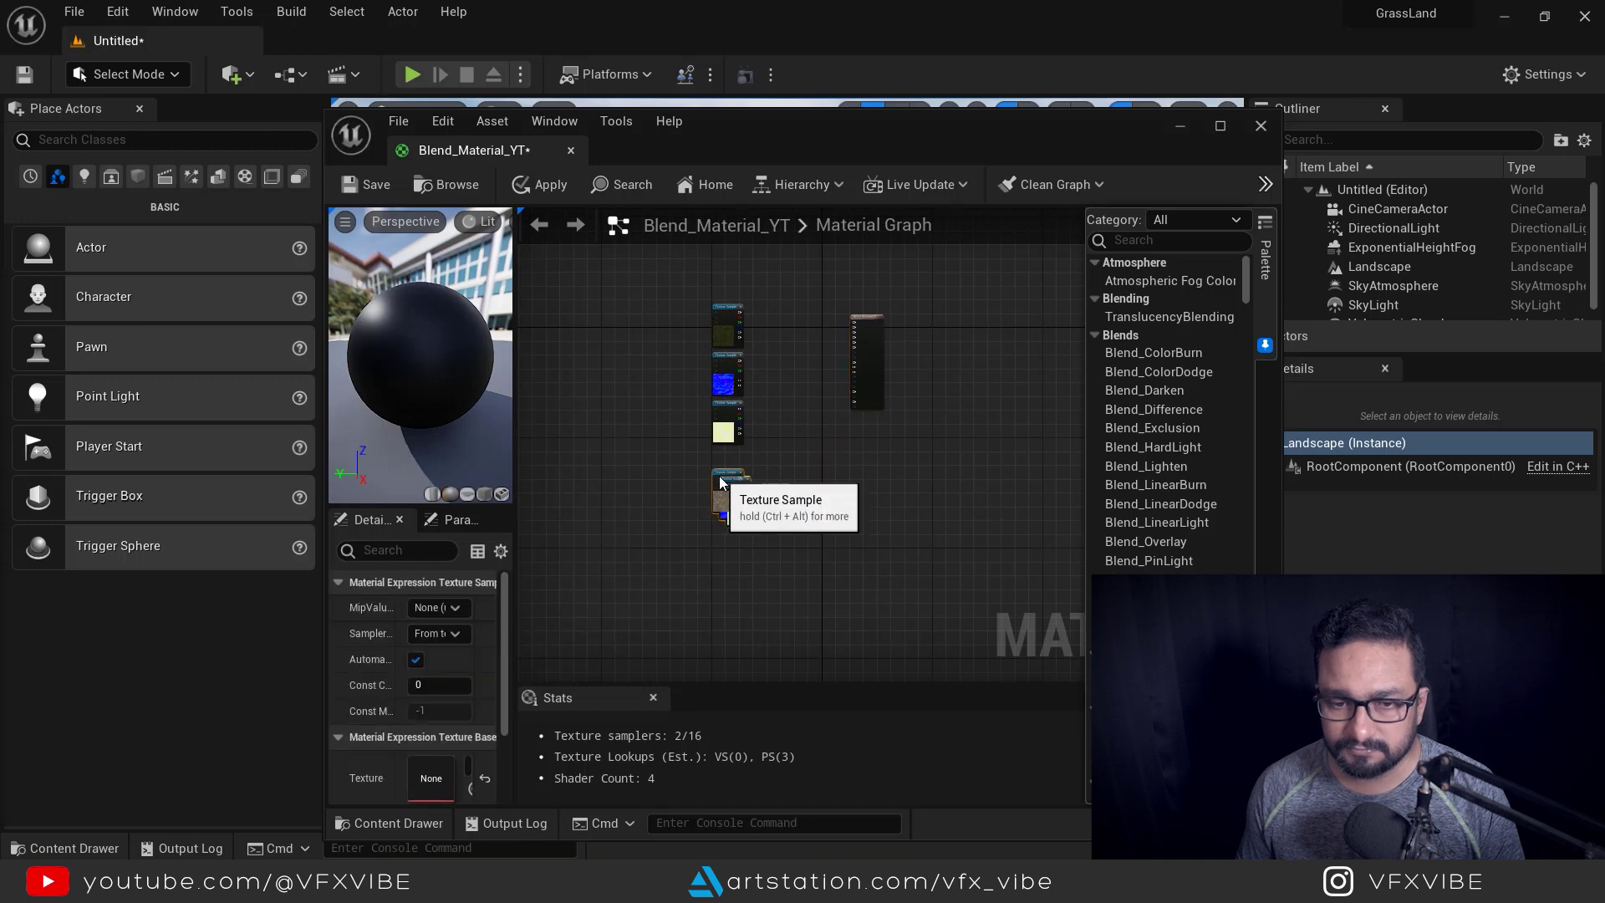
{"action": "scroll", "coordinate": [726, 479], "scroll_direction": "up", "scroll_amount": 5}
{"action": "left_click", "coordinate": [796, 360]}
{"action": "left_click_drag", "start_coordinate": [781, 419], "coordinate": [758, 541]}
{"action": "left_click_drag", "start_coordinate": [844, 426], "coordinate": [796, 408]}
Add the three Tundra_Mossy_Ground textures to the graph and stack them beneath the Rocky_Wild_Grass samples
{"action": "scroll", "coordinate": [958, 498], "scroll_direction": "down", "scroll_amount": 3}
{"action": "left_click", "coordinate": [387, 823]}
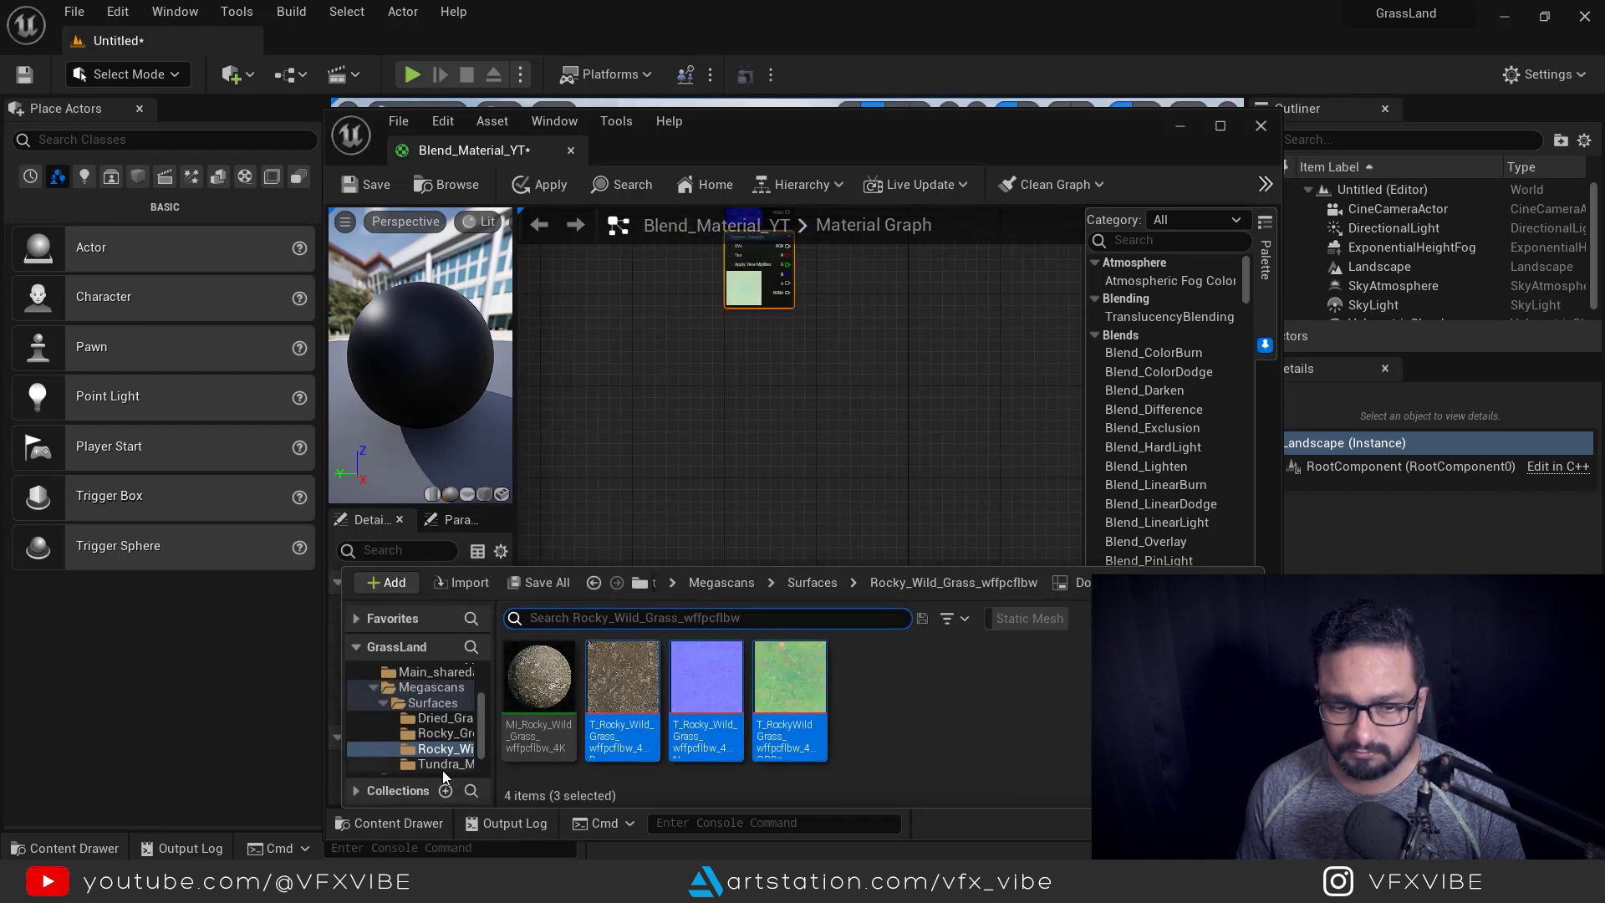
{"action": "left_click", "coordinate": [439, 765]}
{"action": "left_click", "coordinate": [625, 694]}
{"action": "left_click", "coordinate": [709, 694], "text": "ctrl"}
{"action": "left_click", "coordinate": [794, 694], "text": "ctrl"}
{"action": "left_click_drag", "start_coordinate": [794, 694], "coordinate": [750, 340]}
{"action": "left_click_drag", "start_coordinate": [778, 418], "coordinate": [753, 540]}
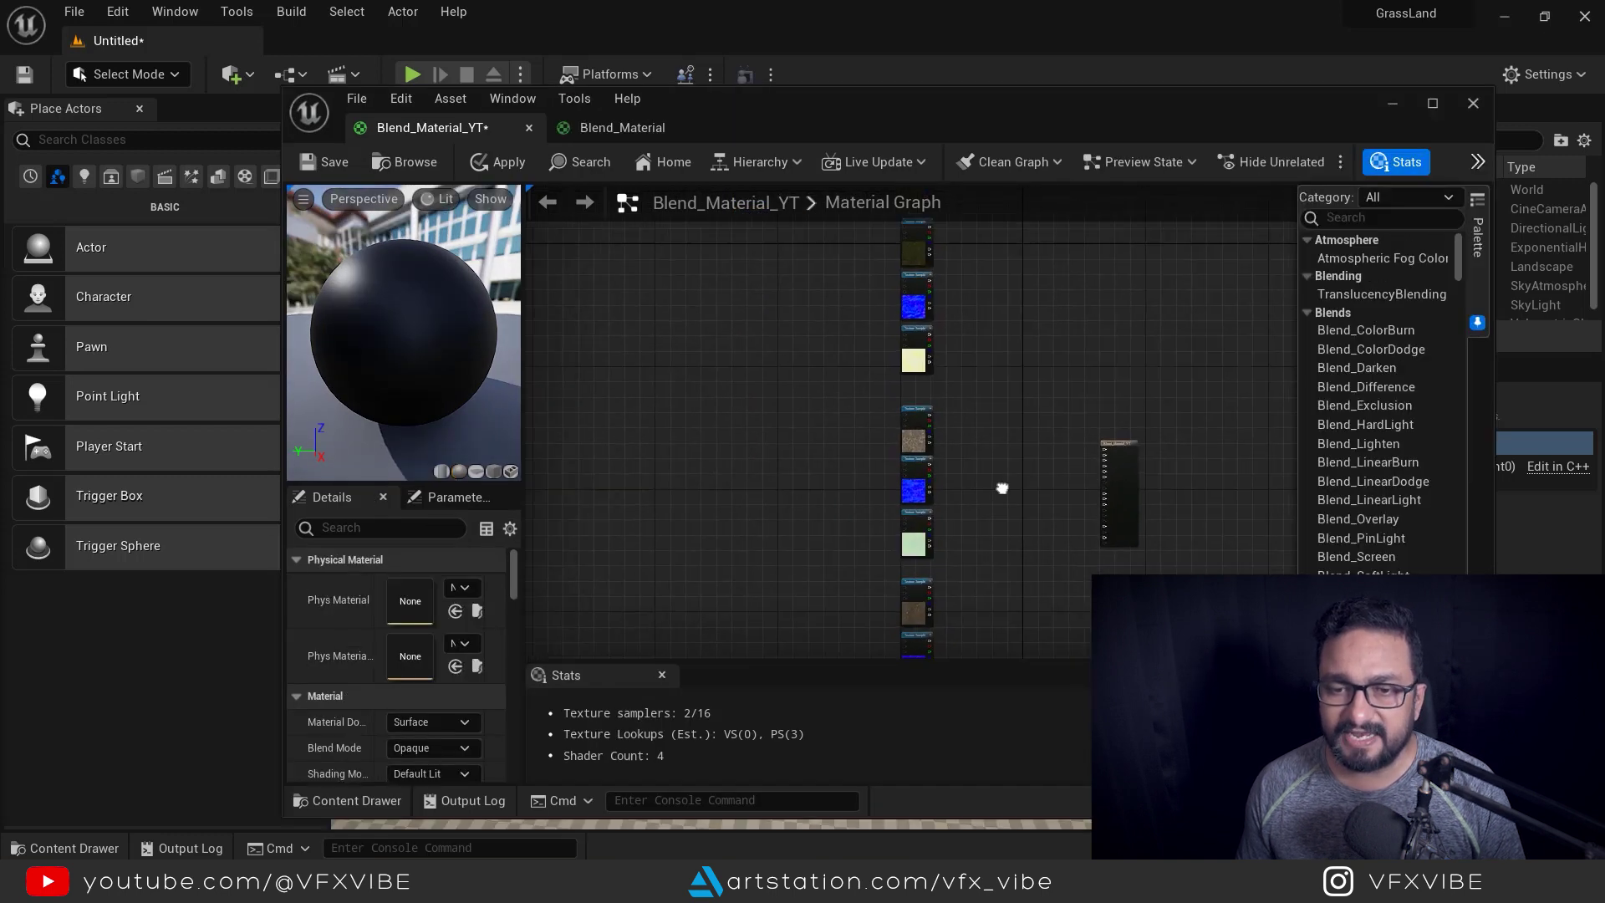
Add a LandscapeLayerCoords node in the empty graph area before the texture samples
{"action": "right_click_drag", "start_coordinate": [1002, 488], "coordinate": [993, 477]}
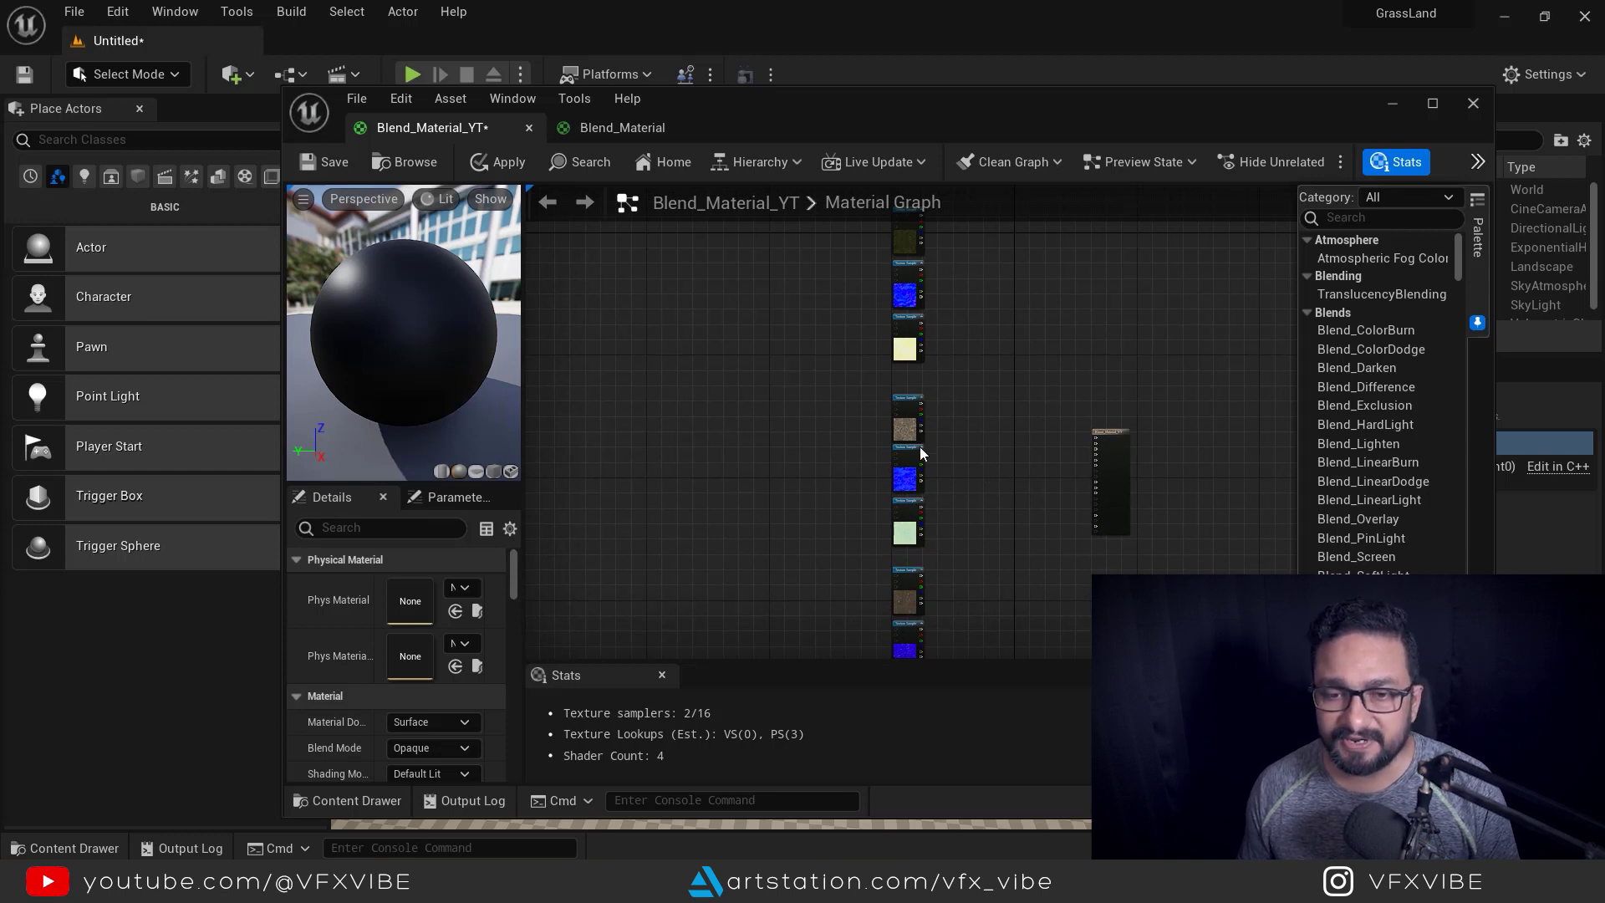
{"action": "scroll", "coordinate": [907, 558], "scroll_direction": "up", "scroll_amount": 5}
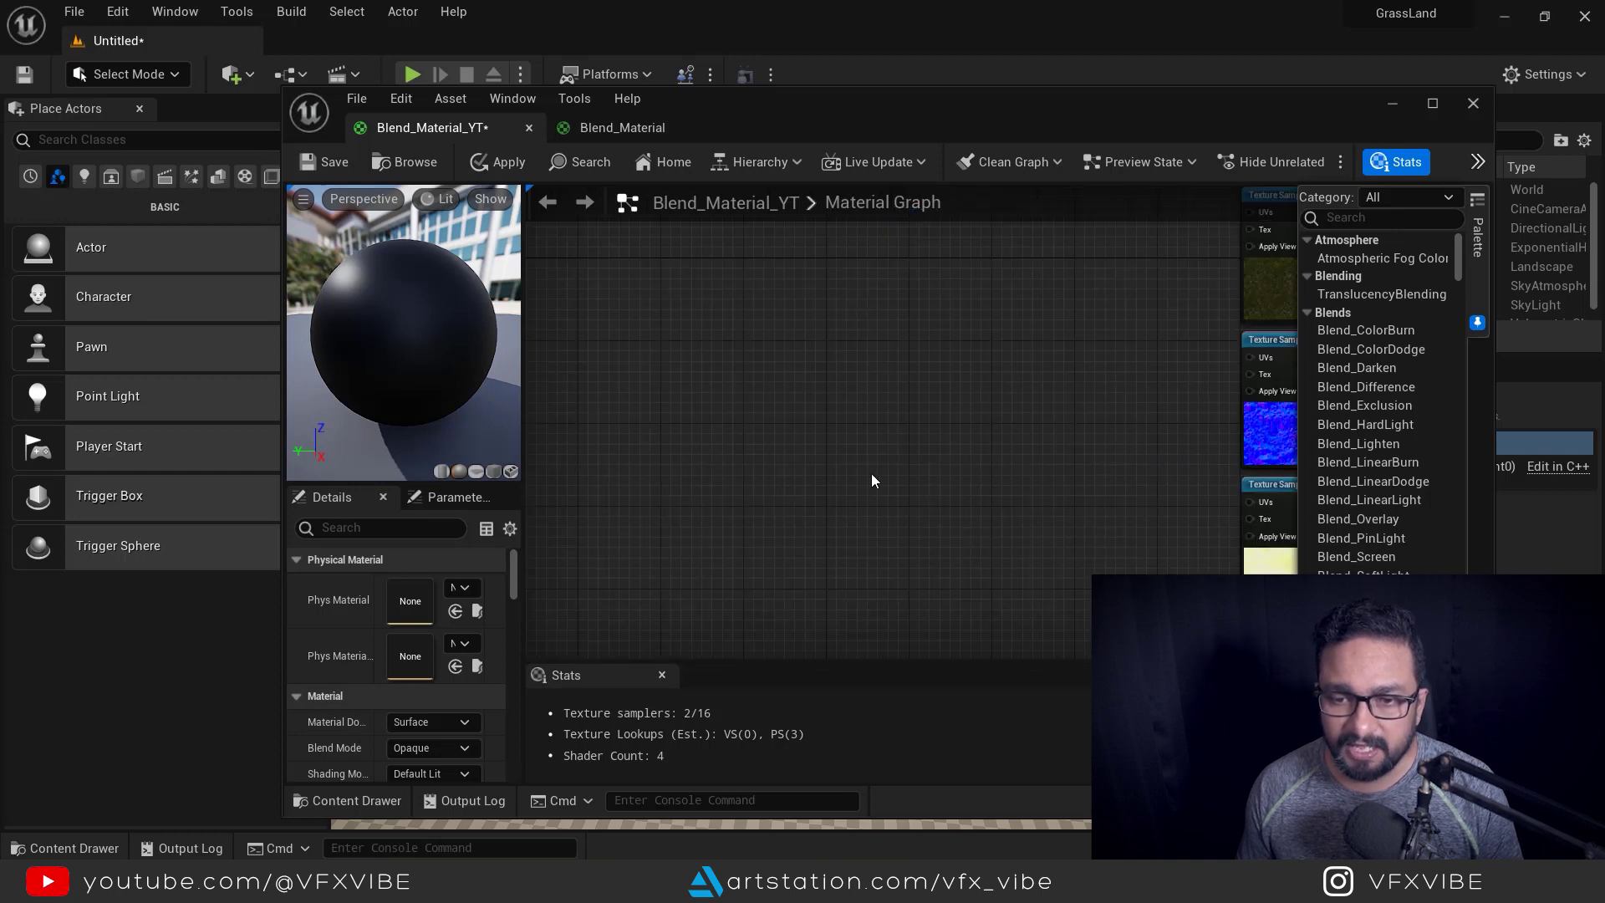
{"action": "right_click", "coordinate": [842, 386]}
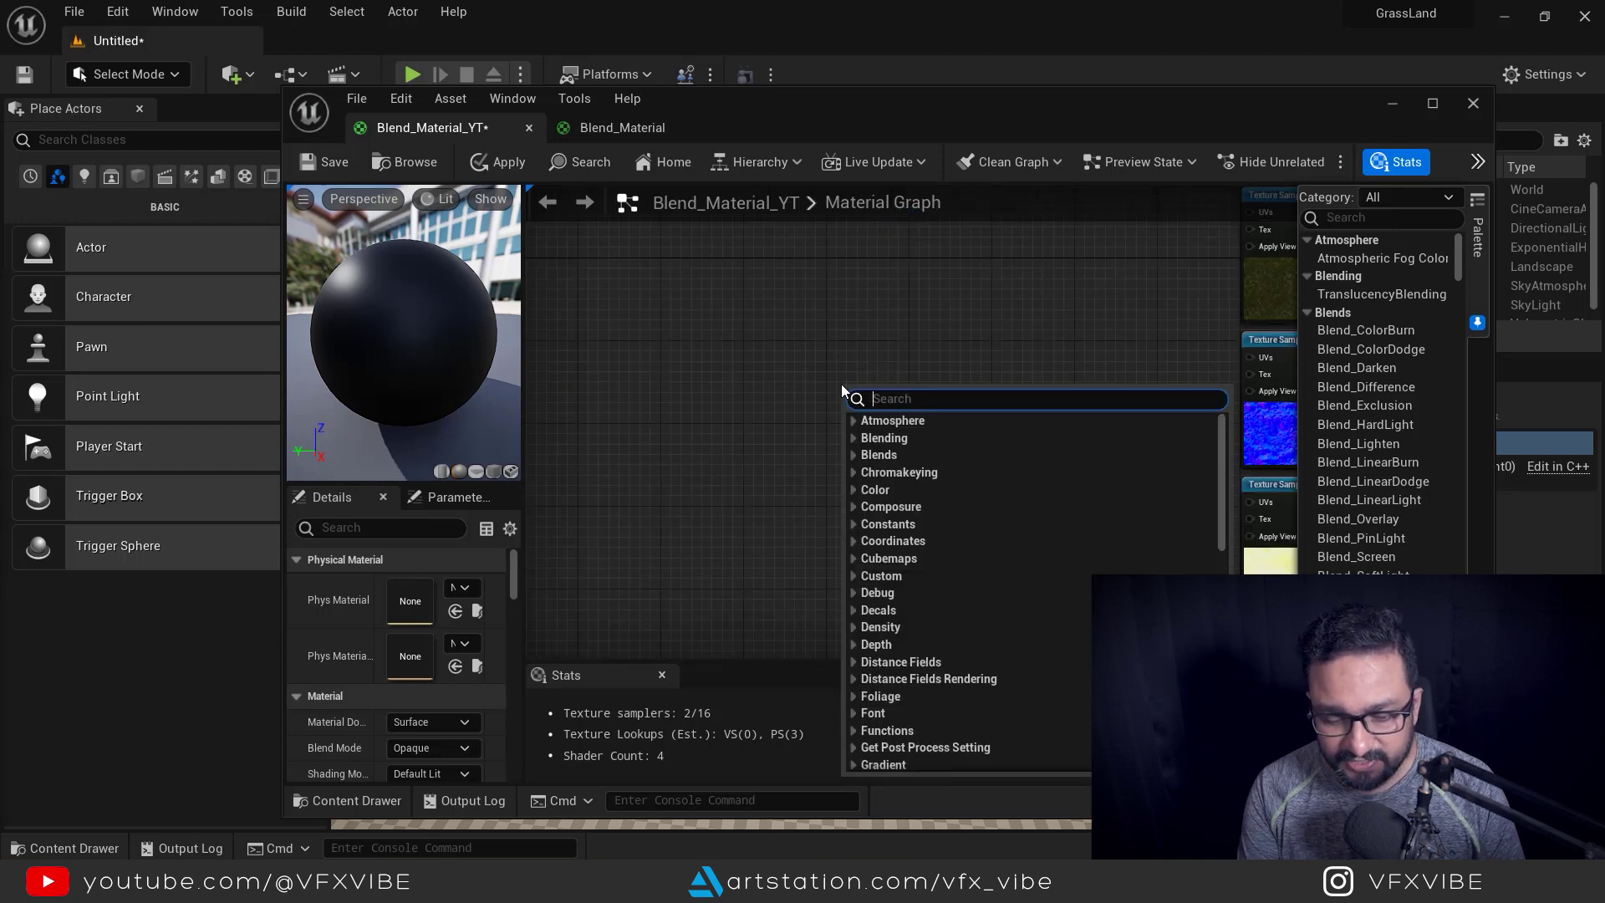
{"action": "type", "text": "l"}
{"action": "type", "text": "dsc"}
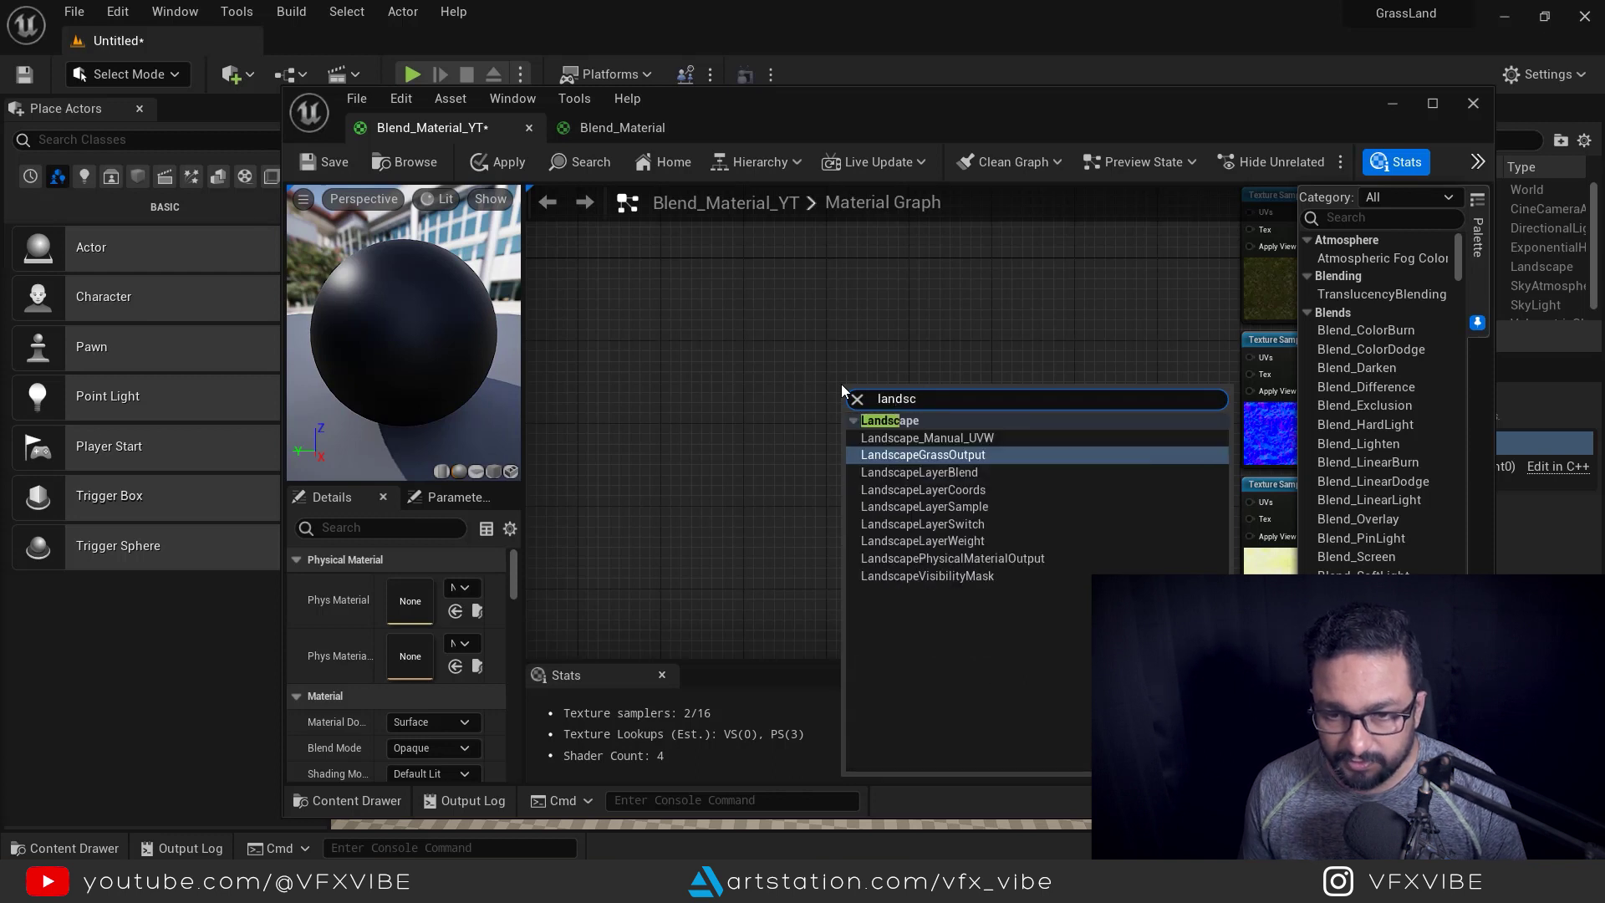
{"action": "left_click", "coordinate": [959, 492]}
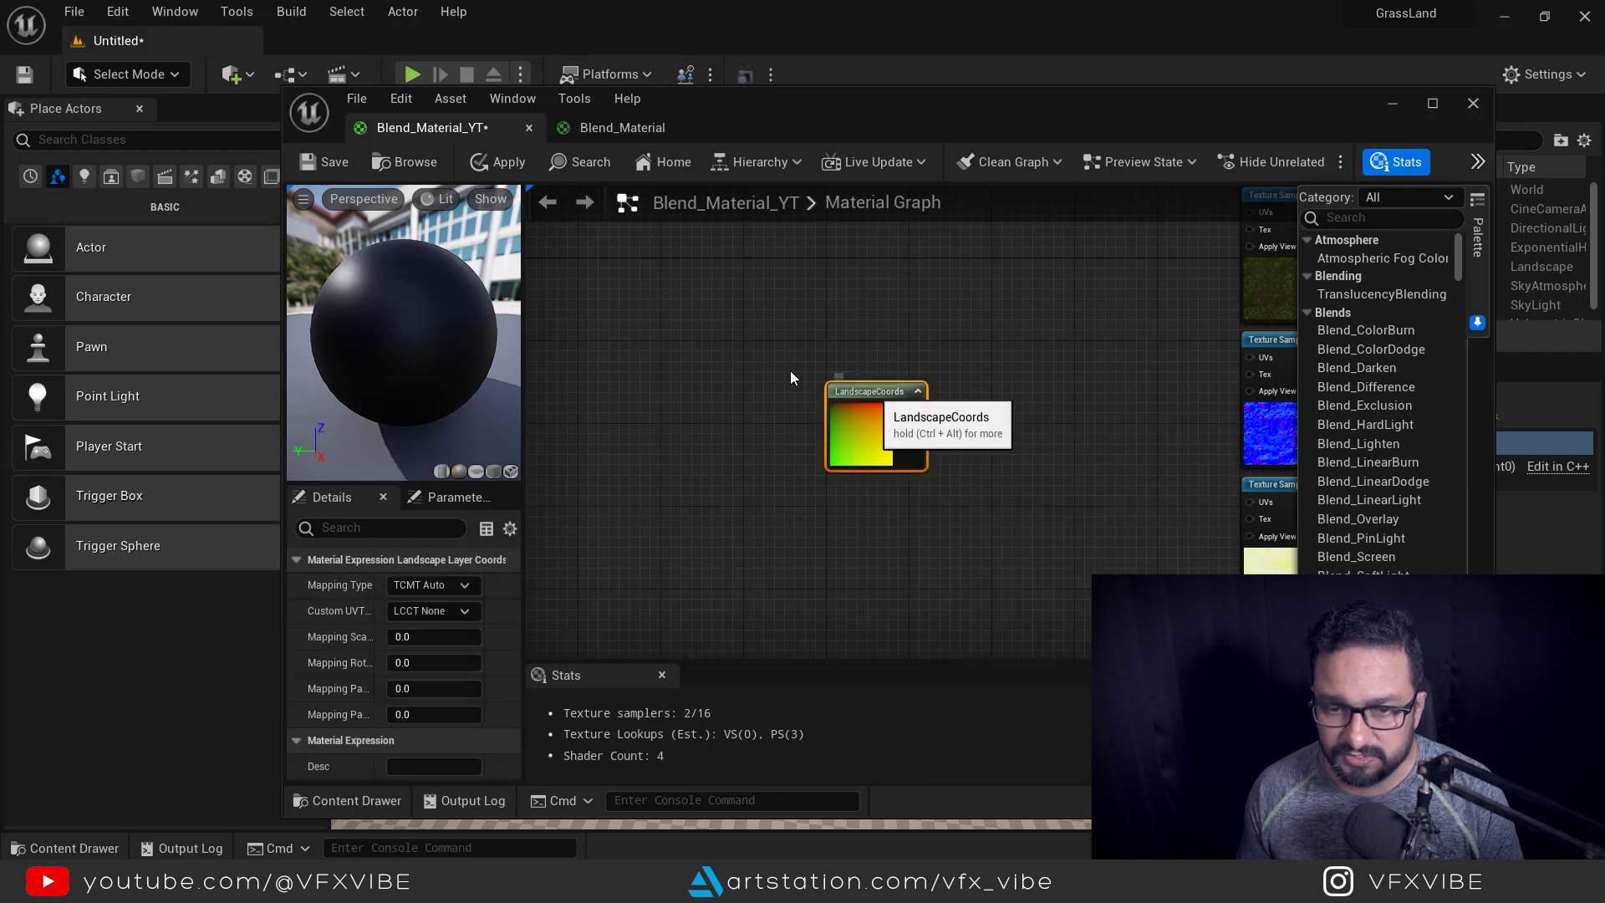
{"action": "left_click_drag", "start_coordinate": [888, 392], "coordinate": [754, 347]}
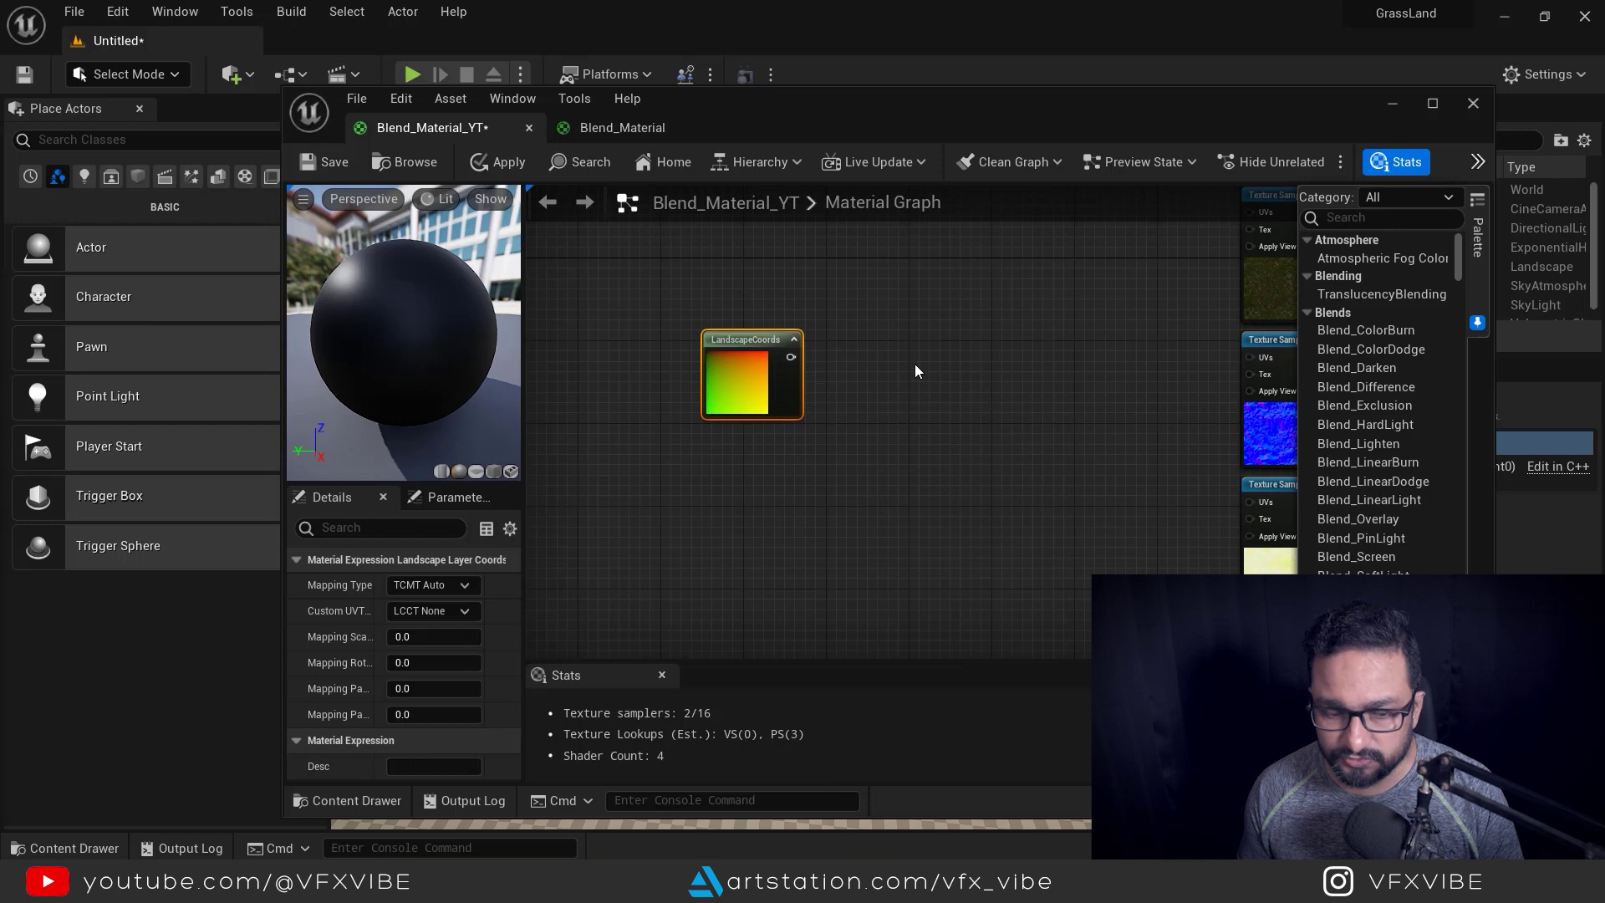
Add a Multiply node beside LandscapeCoords and connect the LandscapeCoords output to its A input
{"action": "left_click", "coordinate": [915, 364]}
{"action": "right_click", "coordinate": [916, 364]}
{"action": "type", "text": "mul"}
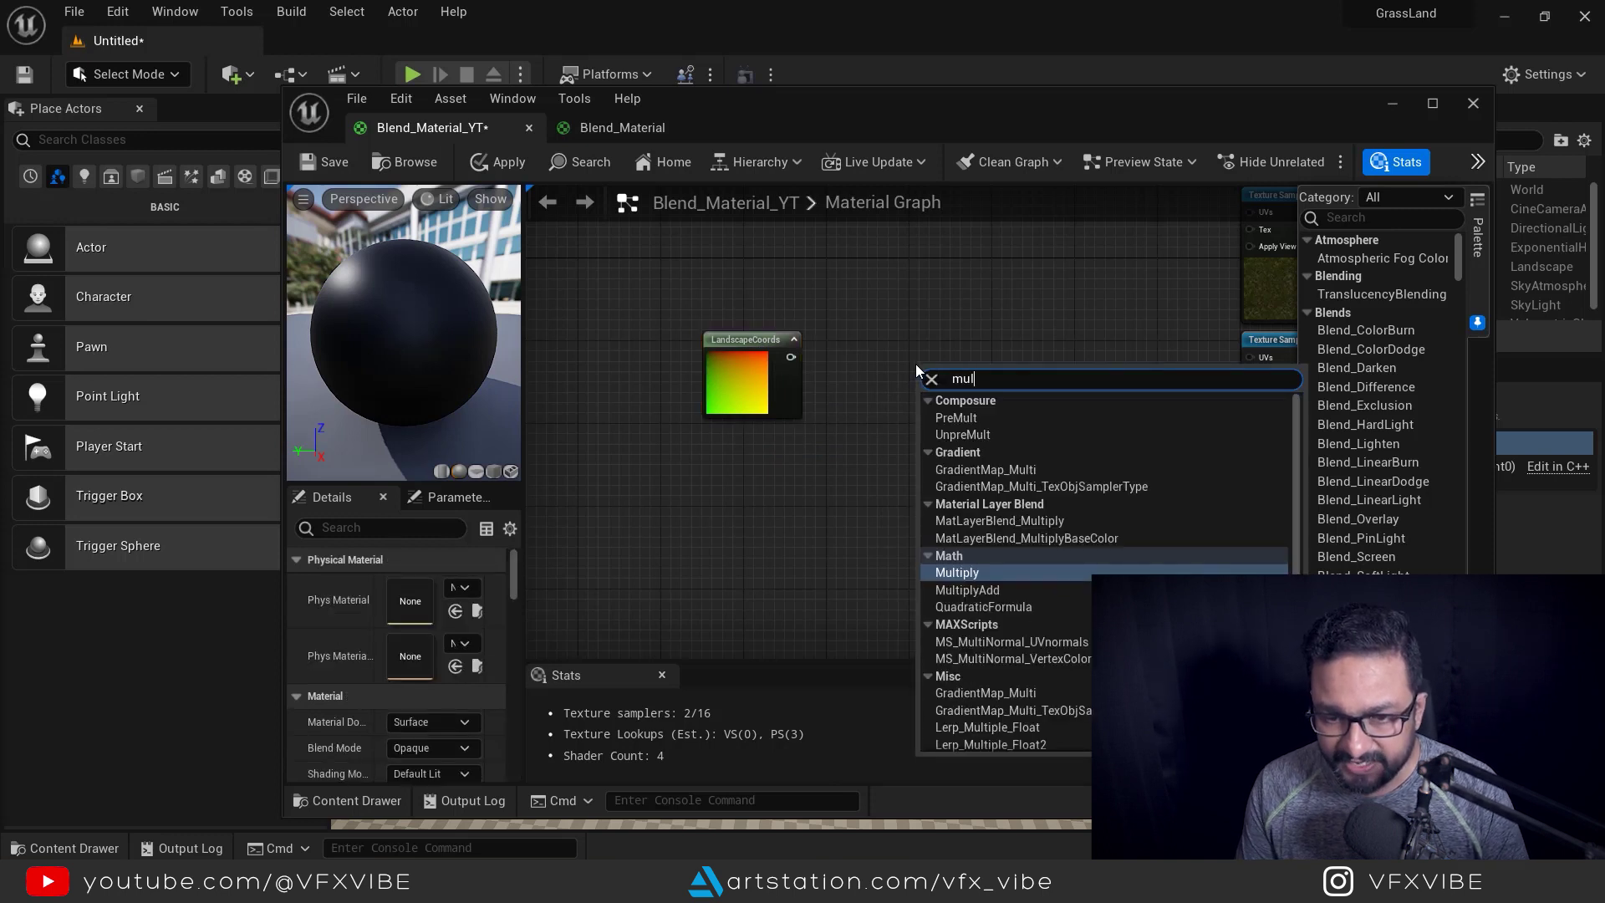
{"action": "left_click", "coordinate": [962, 573]}
{"action": "left_click_drag", "start_coordinate": [950, 369], "coordinate": [953, 366]}
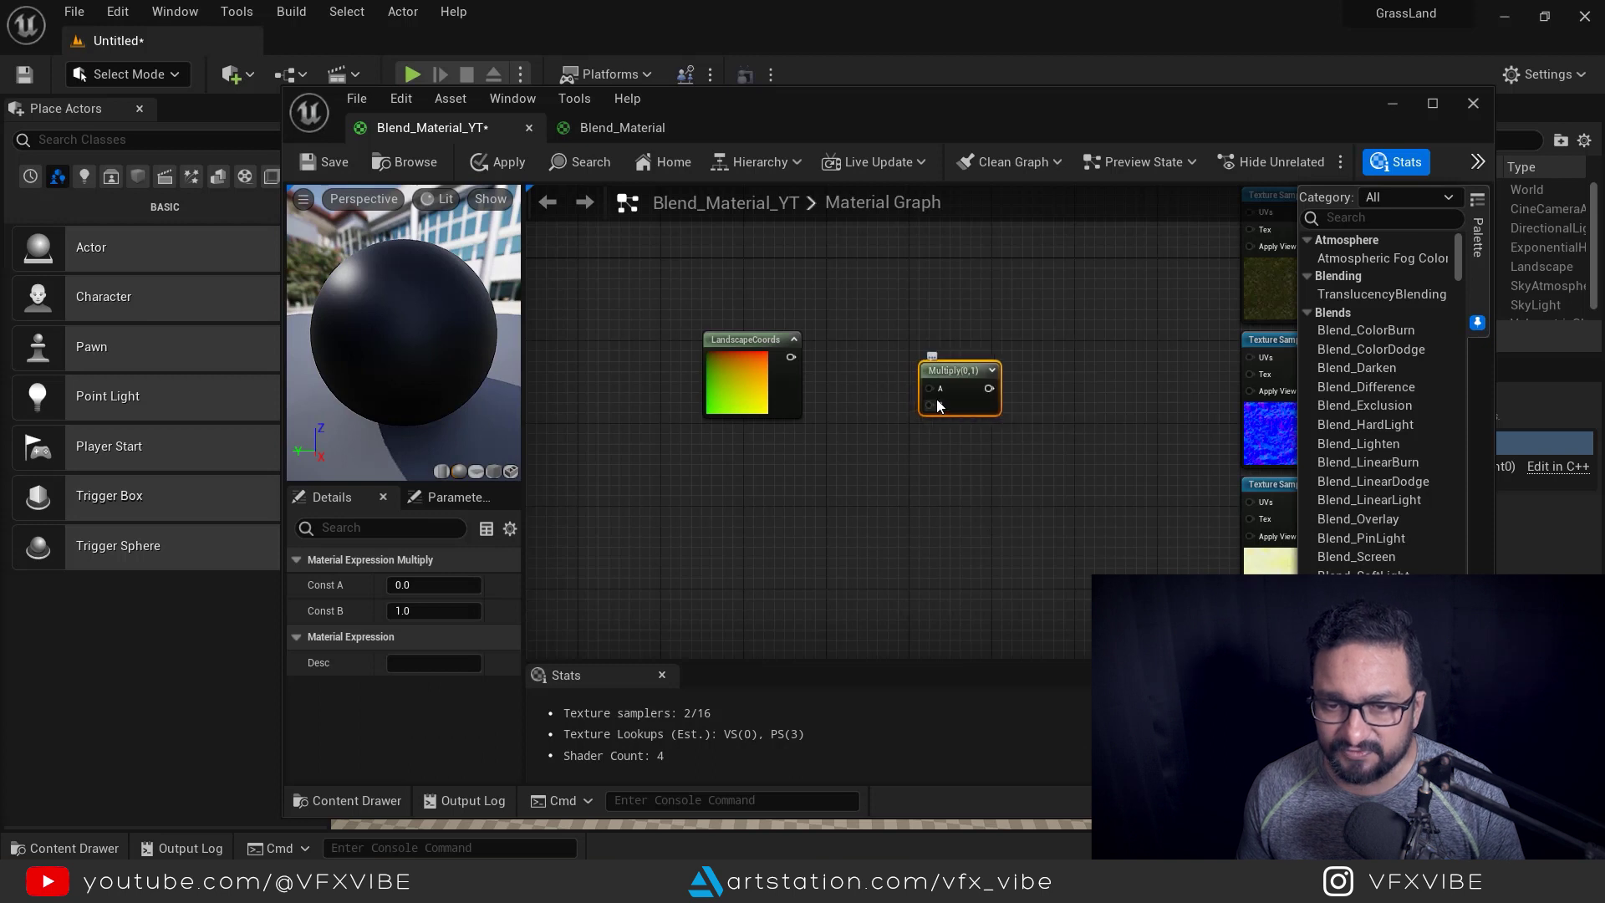
{"action": "left_click_drag", "start_coordinate": [790, 357], "coordinate": [929, 388]}
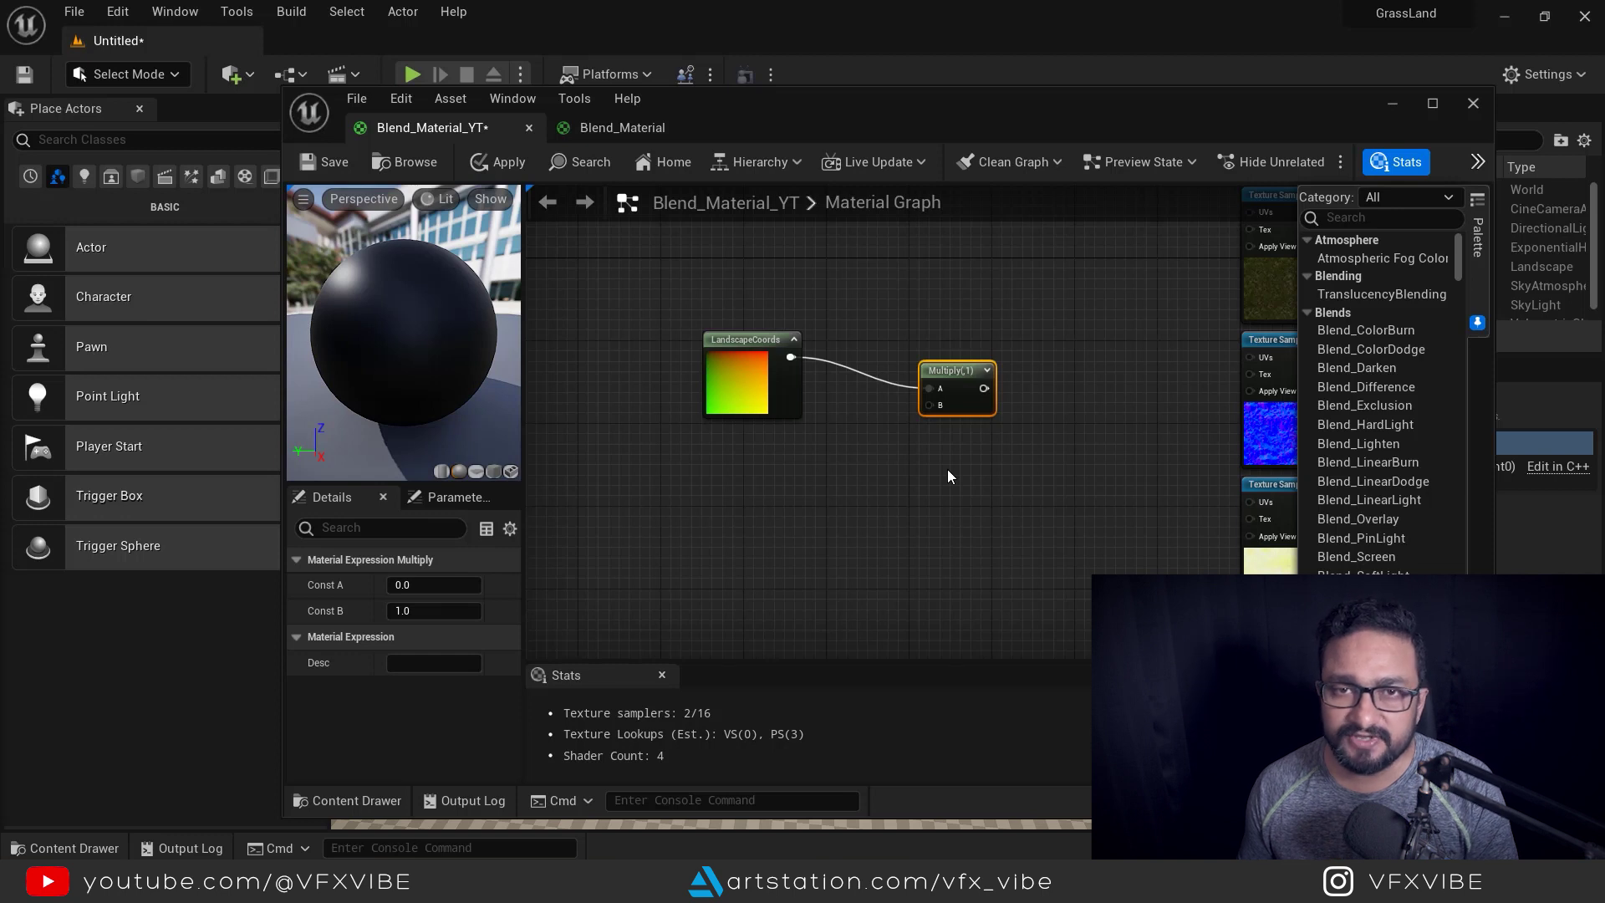
Promote the Multiply node's B input to a parameter and place the parameter node below LandscapeCoords
{"action": "right_click", "coordinate": [939, 410]}
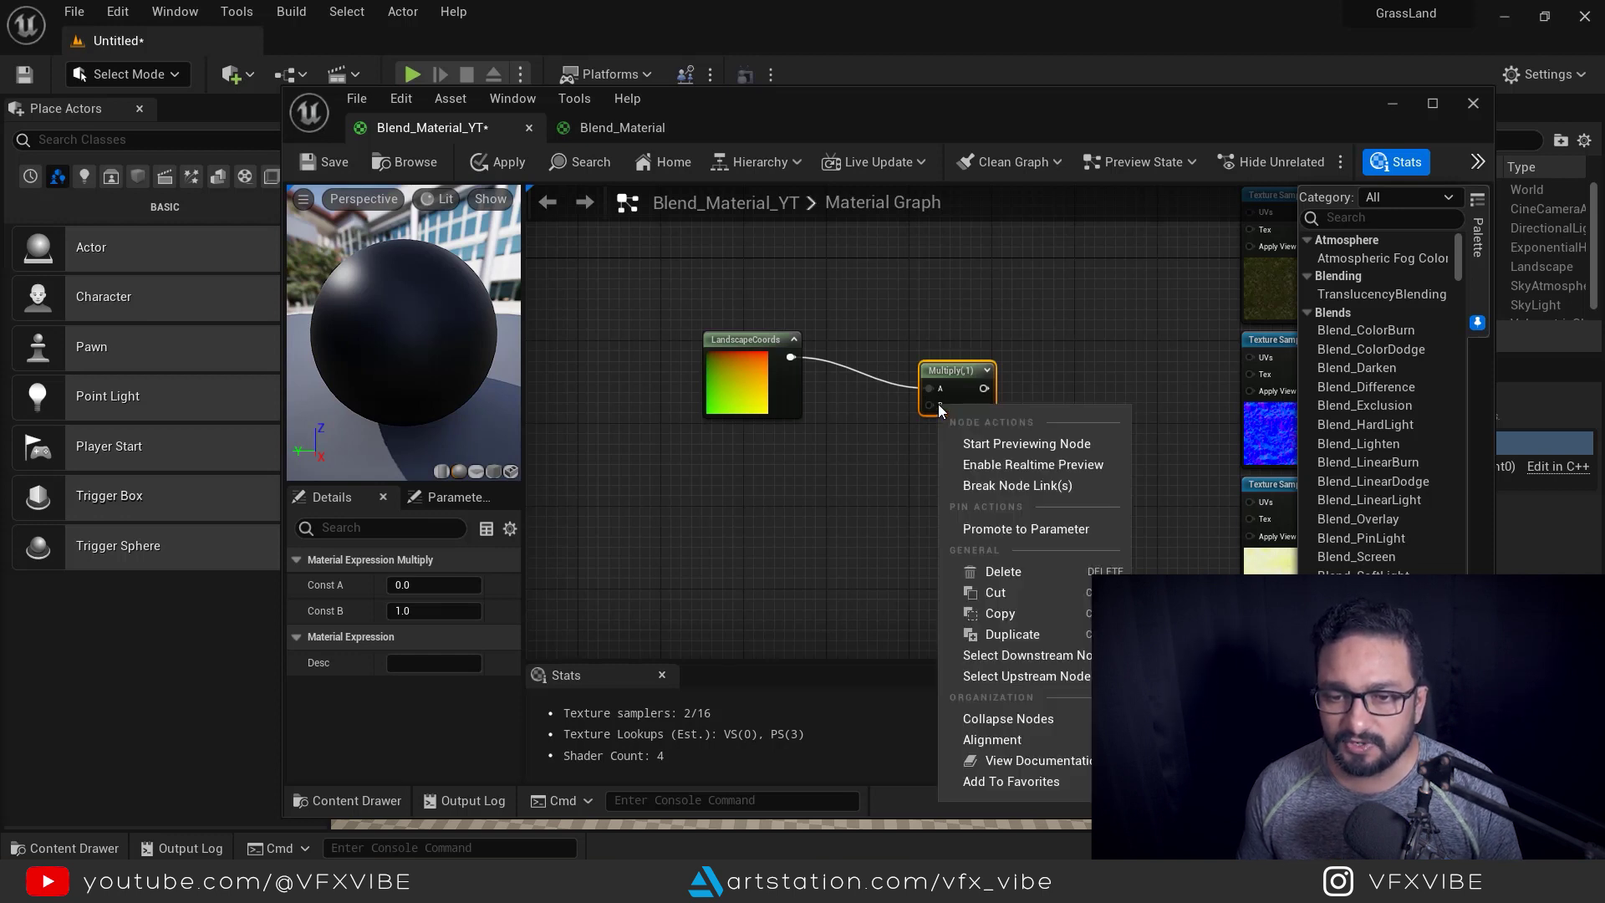
{"action": "left_click", "coordinate": [1006, 533]}
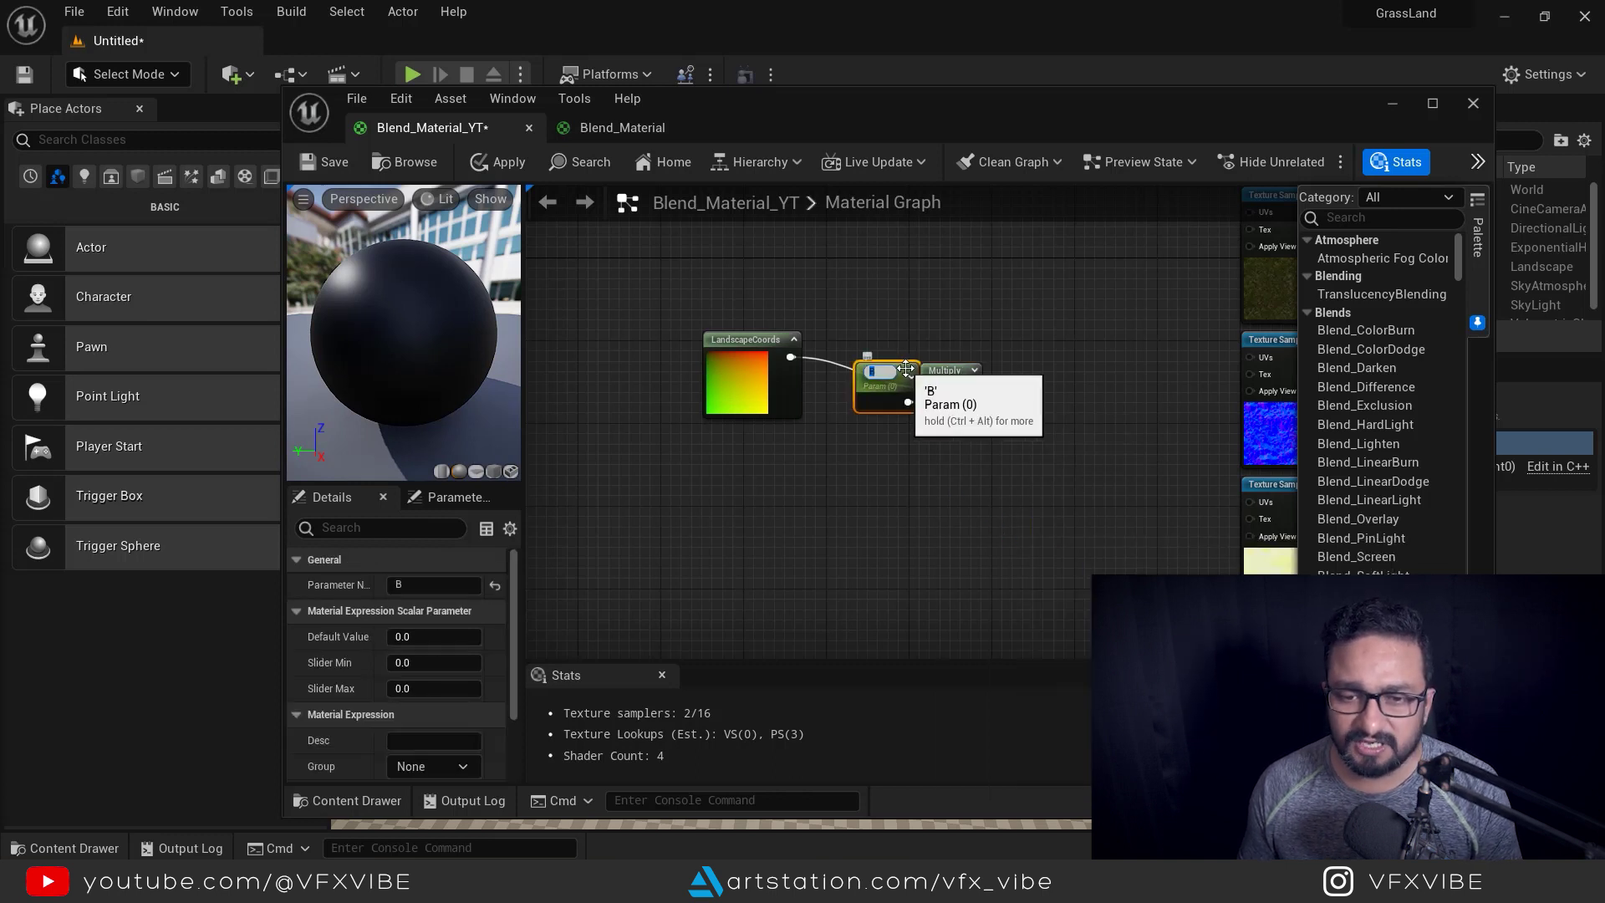
{"action": "left_click_drag", "start_coordinate": [907, 369], "coordinate": [771, 465]}
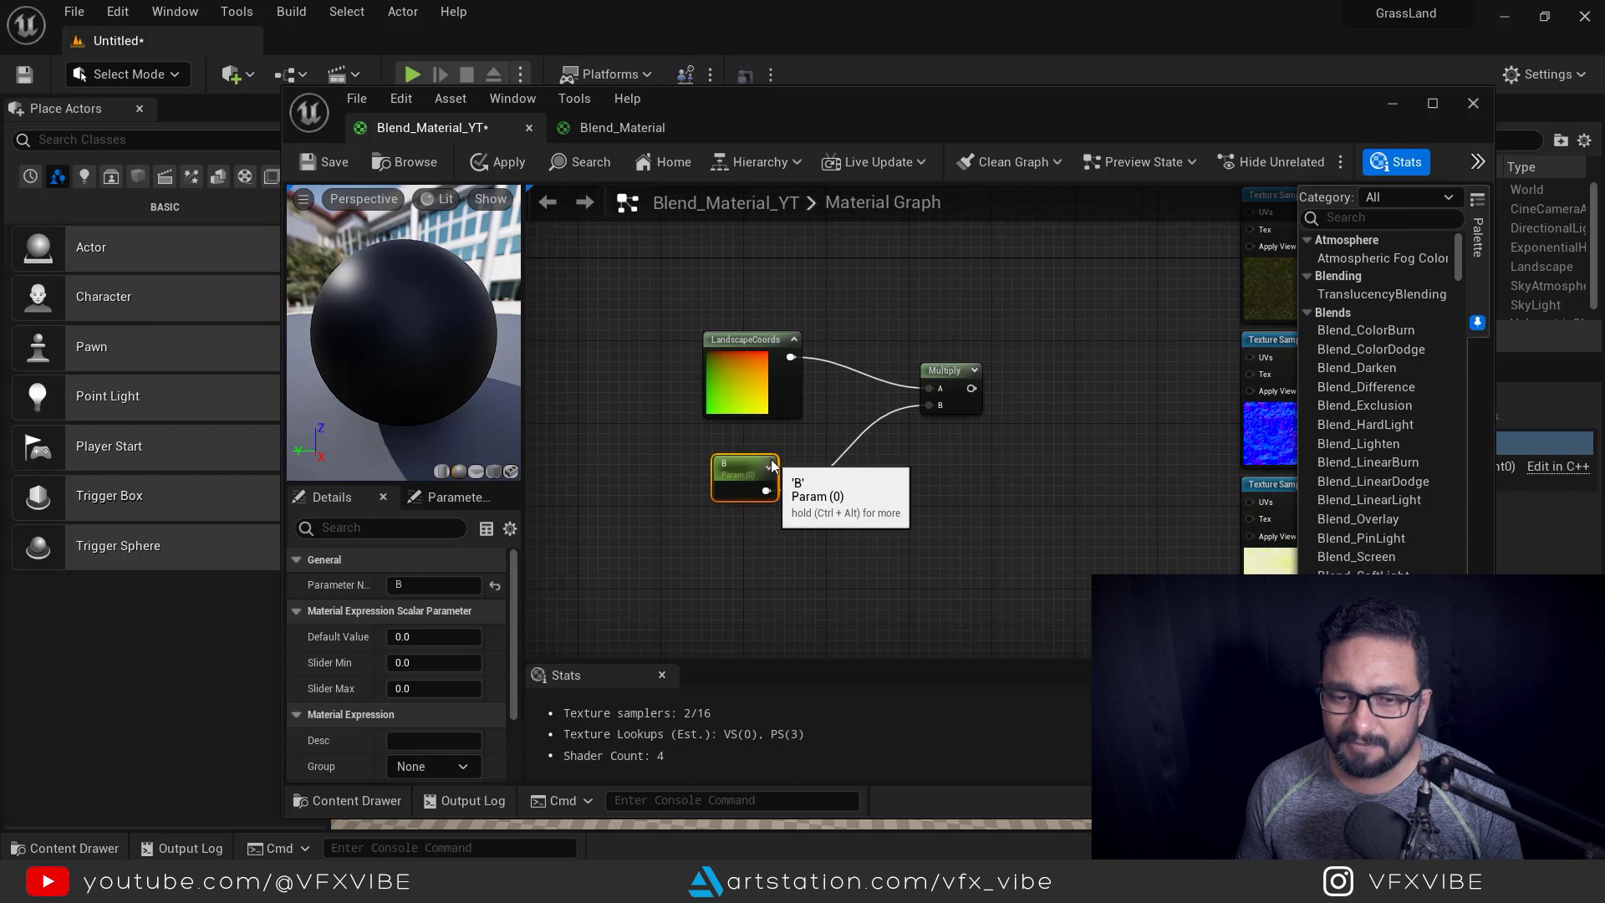
{"action": "left_click", "coordinate": [906, 509]}
{"action": "right_click", "coordinate": [907, 509]}
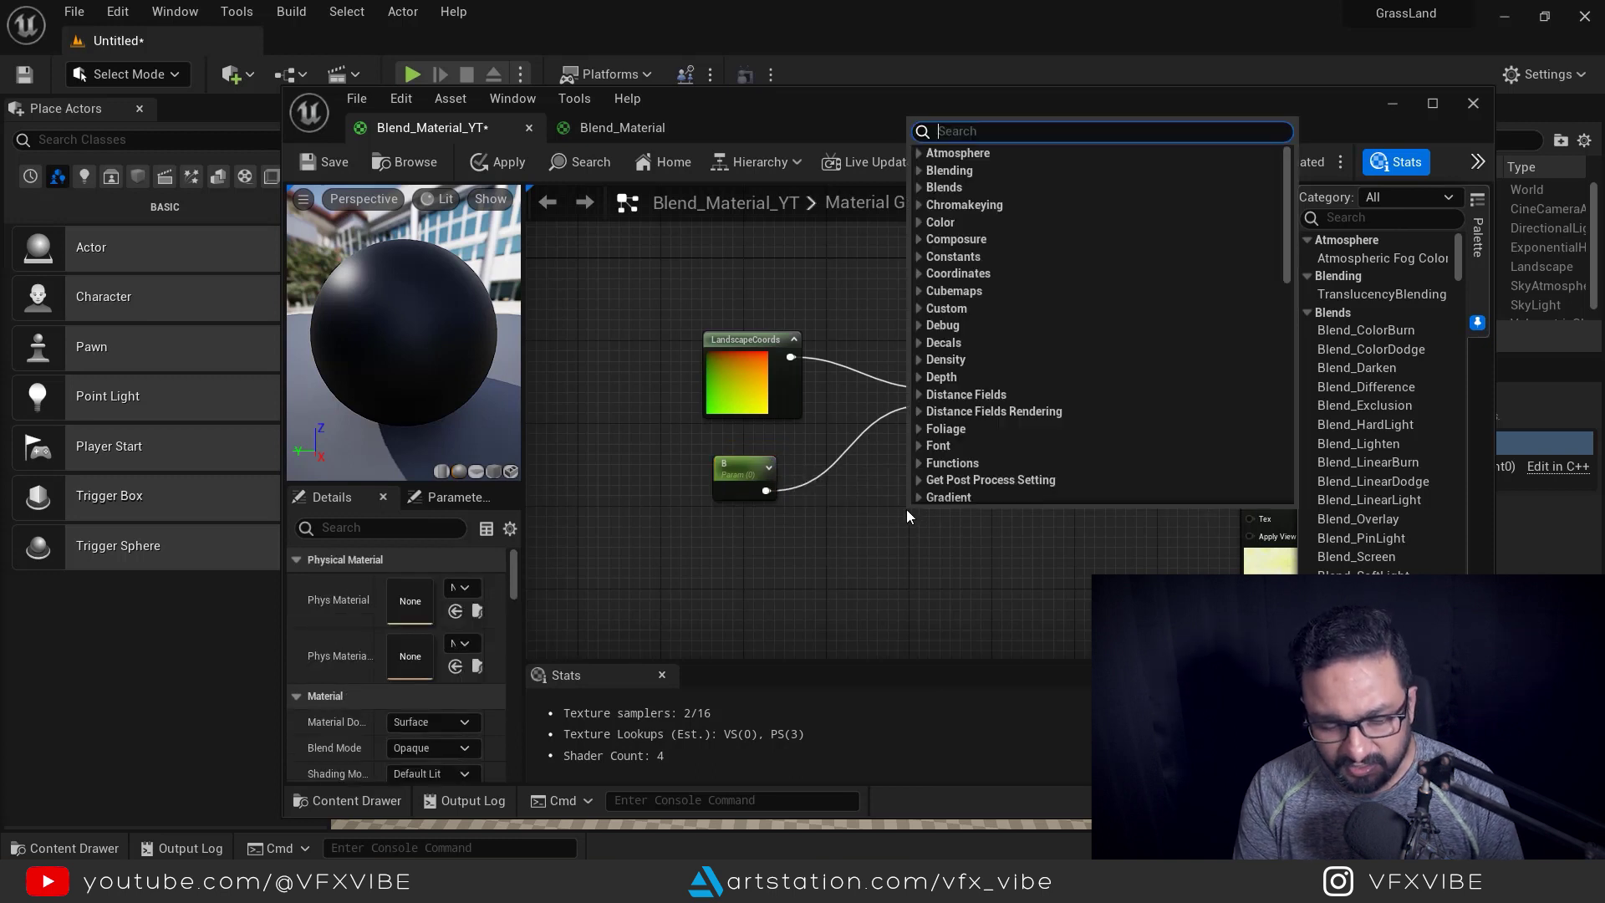
{"action": "type", "text": "para"}
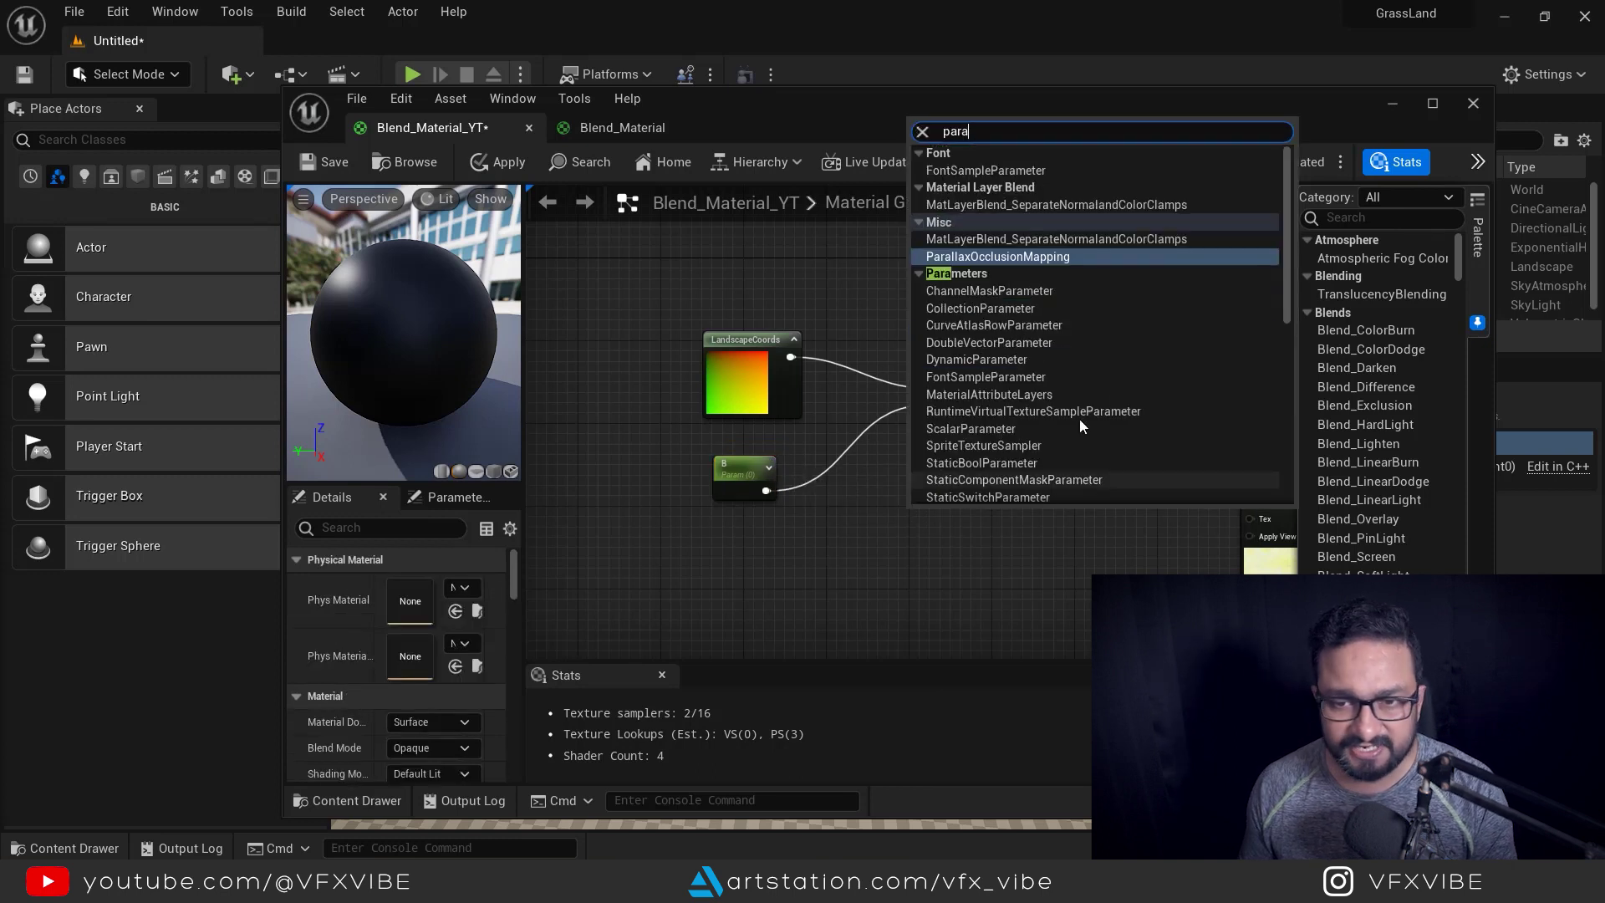
{"action": "left_click", "coordinate": [810, 291]}
Check the name of the first texture sample's source texture in the Dried_Grass_On_Moss folder
{"action": "left_click", "coordinate": [757, 468]}
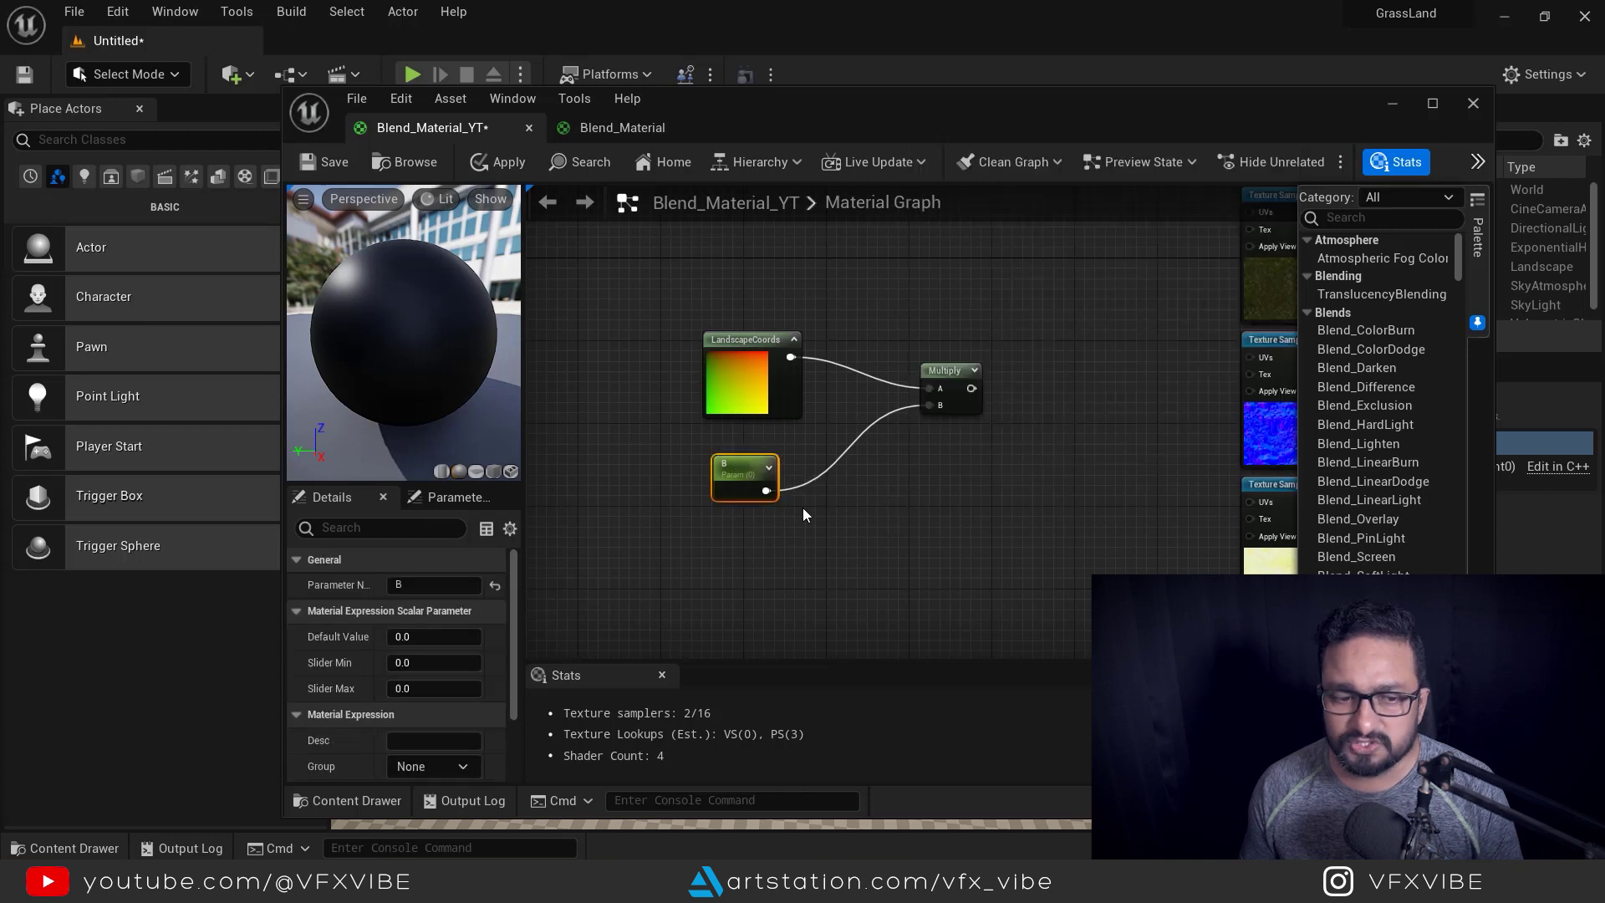
{"action": "double_click", "coordinate": [734, 469]}
{"action": "right_click_drag", "start_coordinate": [1073, 465], "coordinate": [871, 563]}
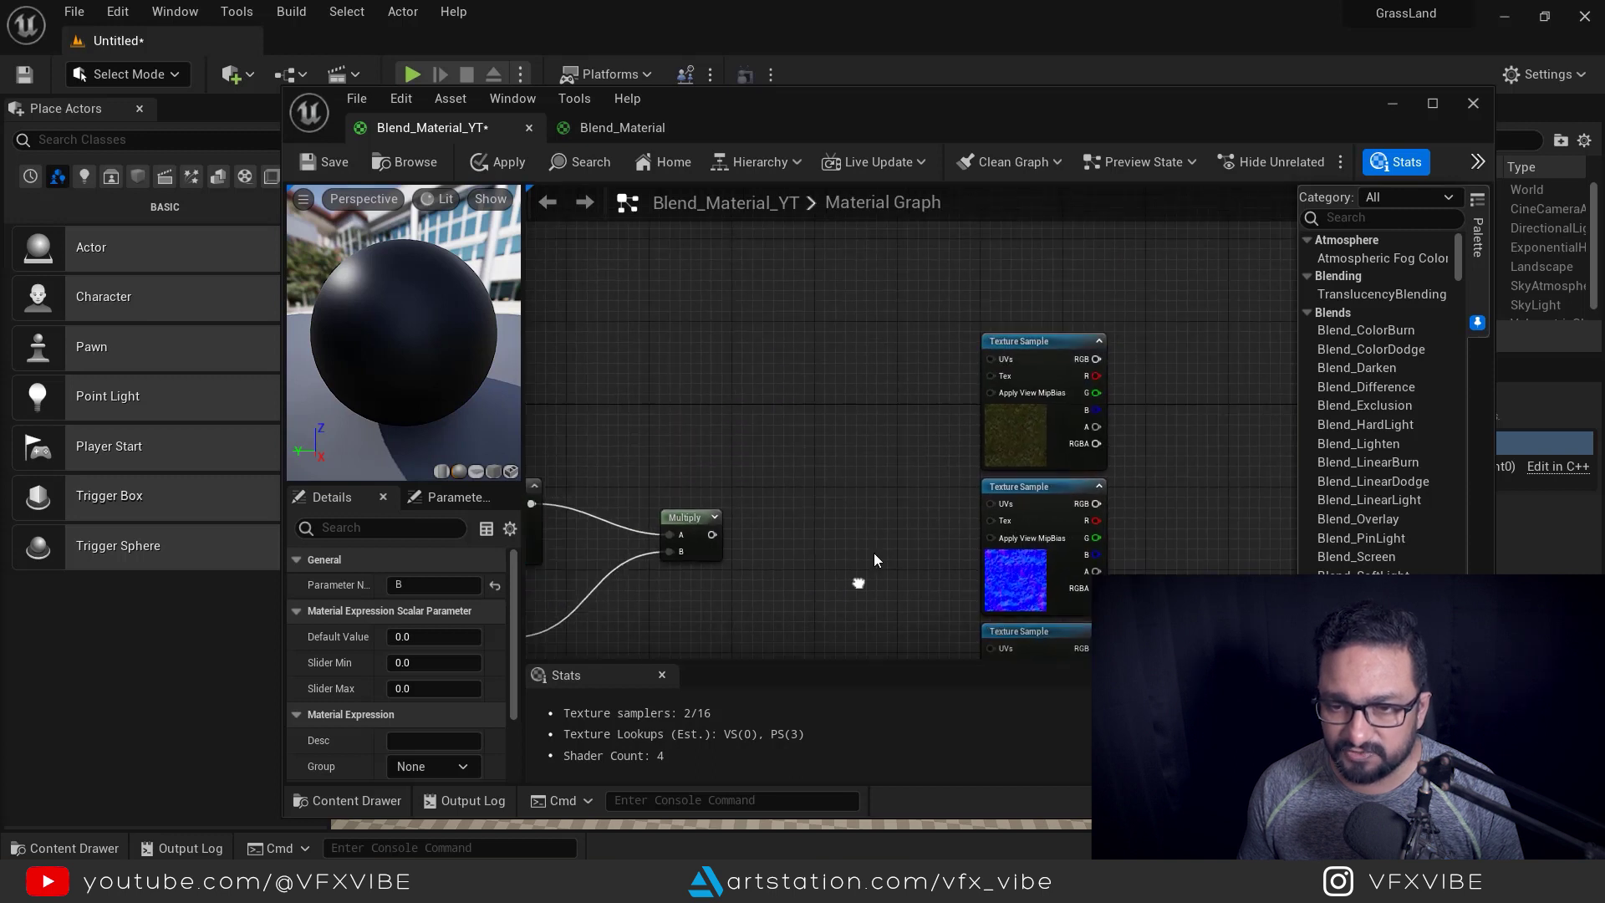
{"action": "left_click", "coordinate": [1026, 428]}
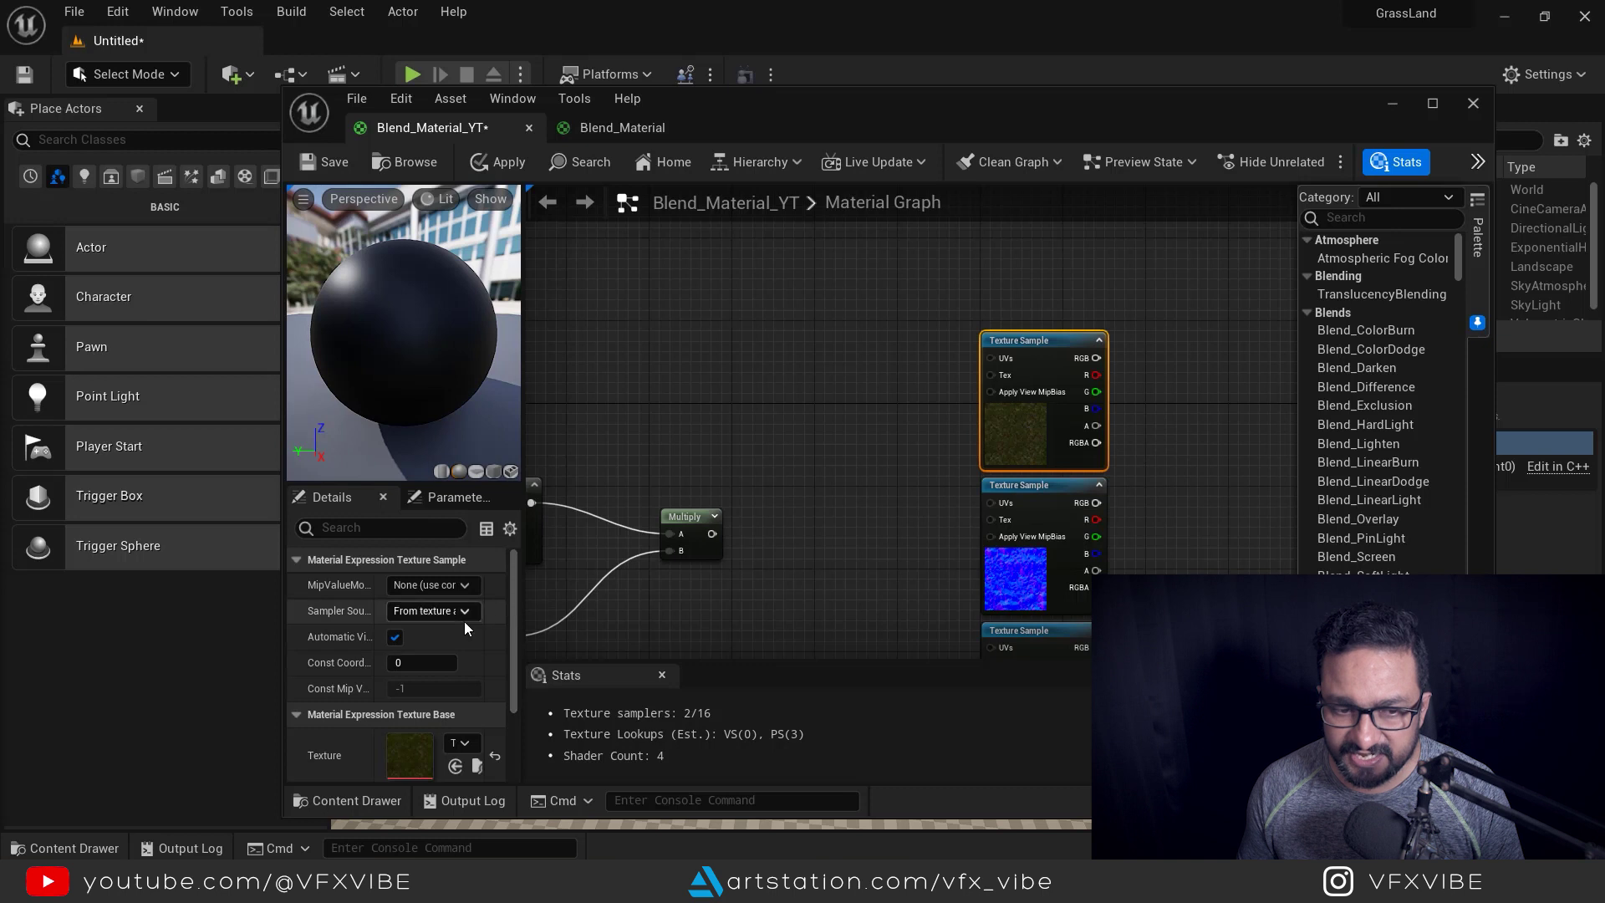
{"action": "key", "text": "ctrl+space"}
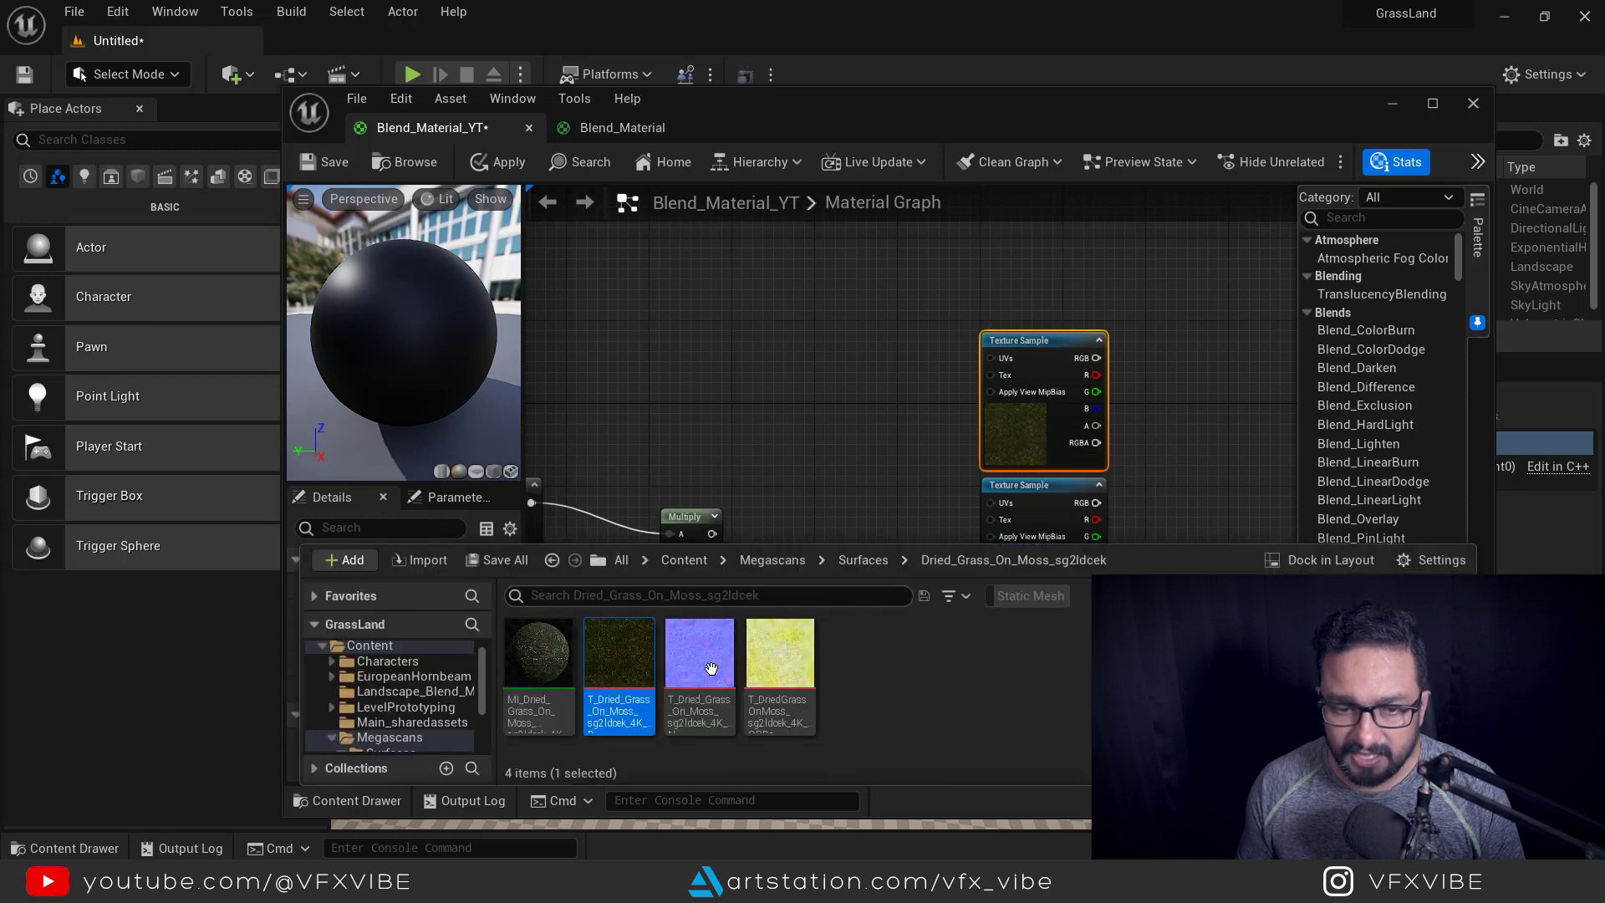
{"action": "left_click", "coordinate": [804, 378]}
Rename the scalar parameter feeding Multiply's B input to Dried_Grass and set its default value to 1.0
{"action": "right_click_drag", "start_coordinate": [618, 590], "coordinate": [1099, 487]}
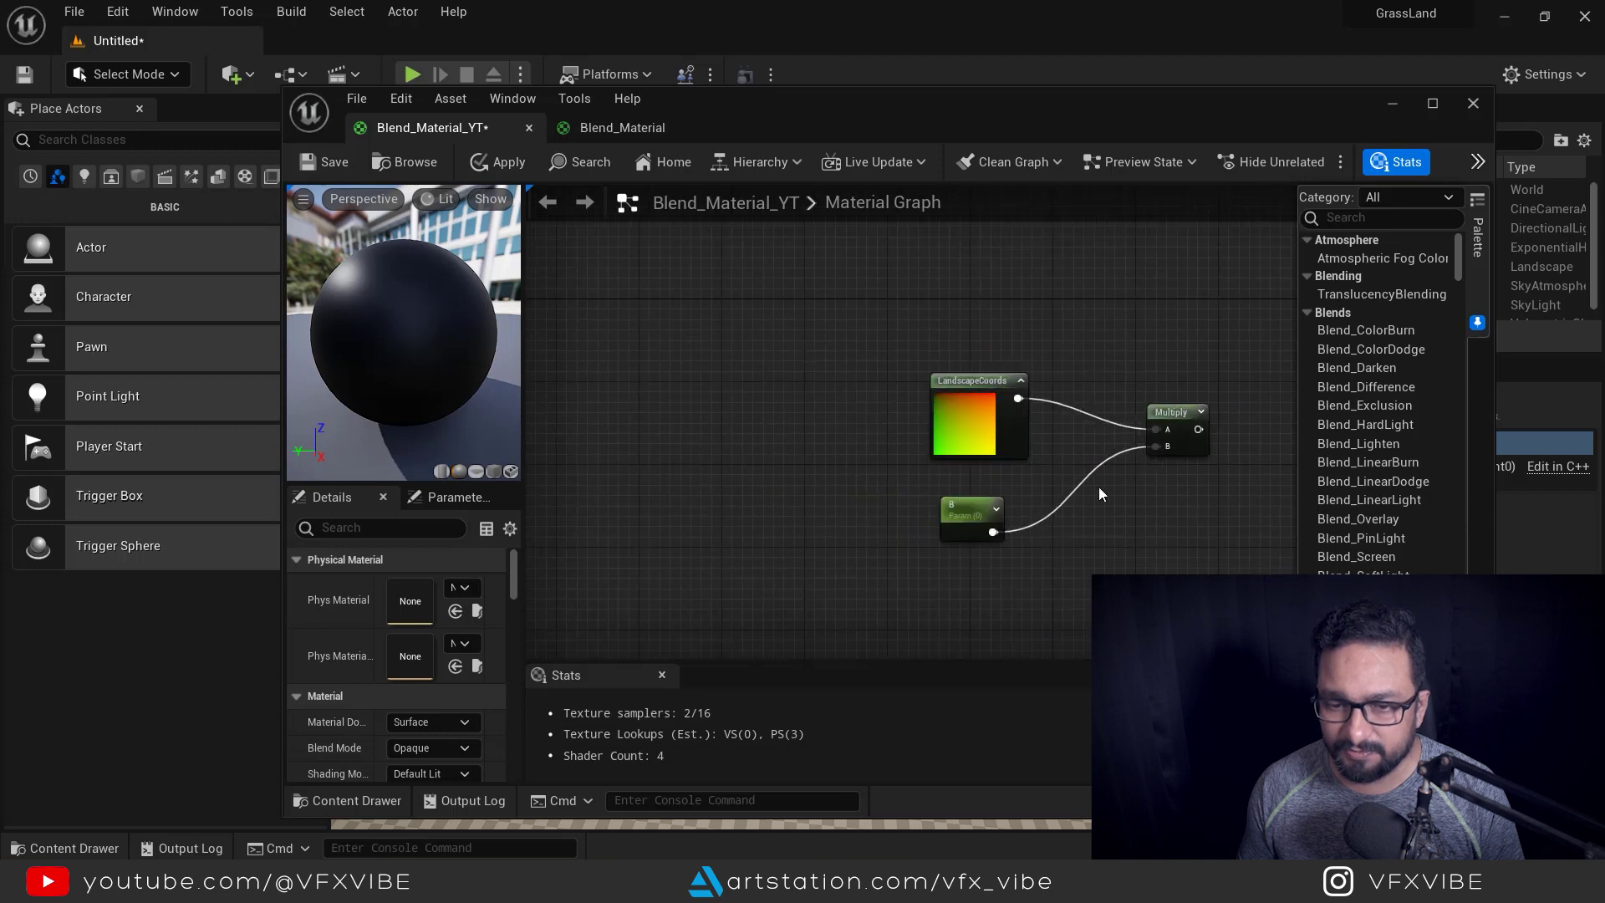
{"action": "left_click", "coordinate": [974, 511]}
{"action": "double_click", "coordinate": [981, 519]}
{"action": "type", "text": "Drie"}
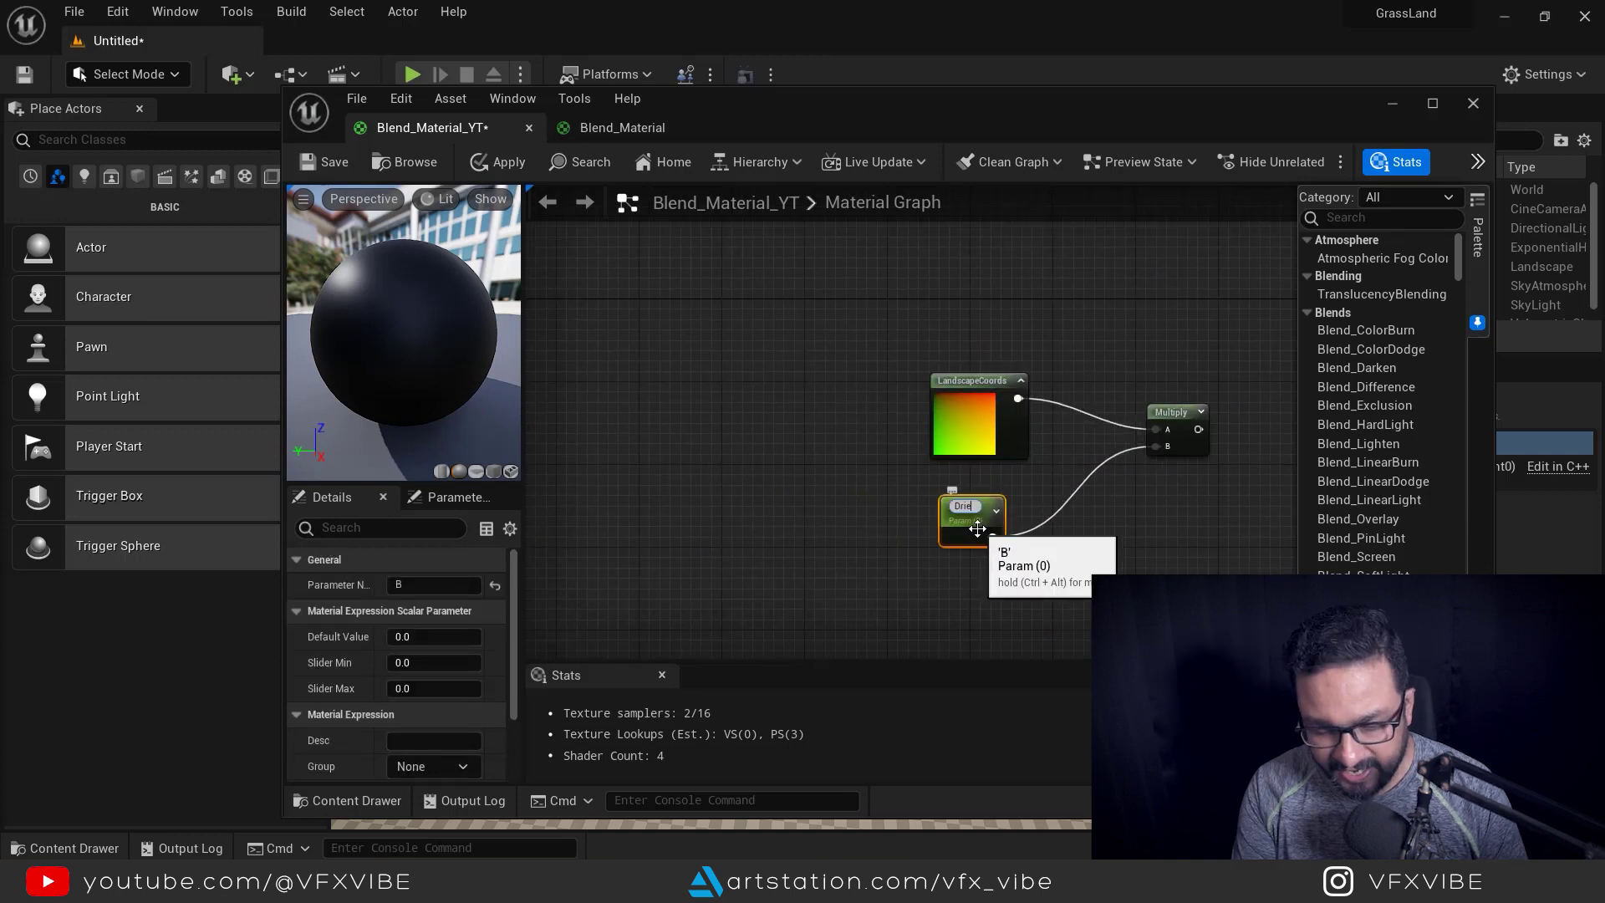
{"action": "type", "text": "d_Grass"}
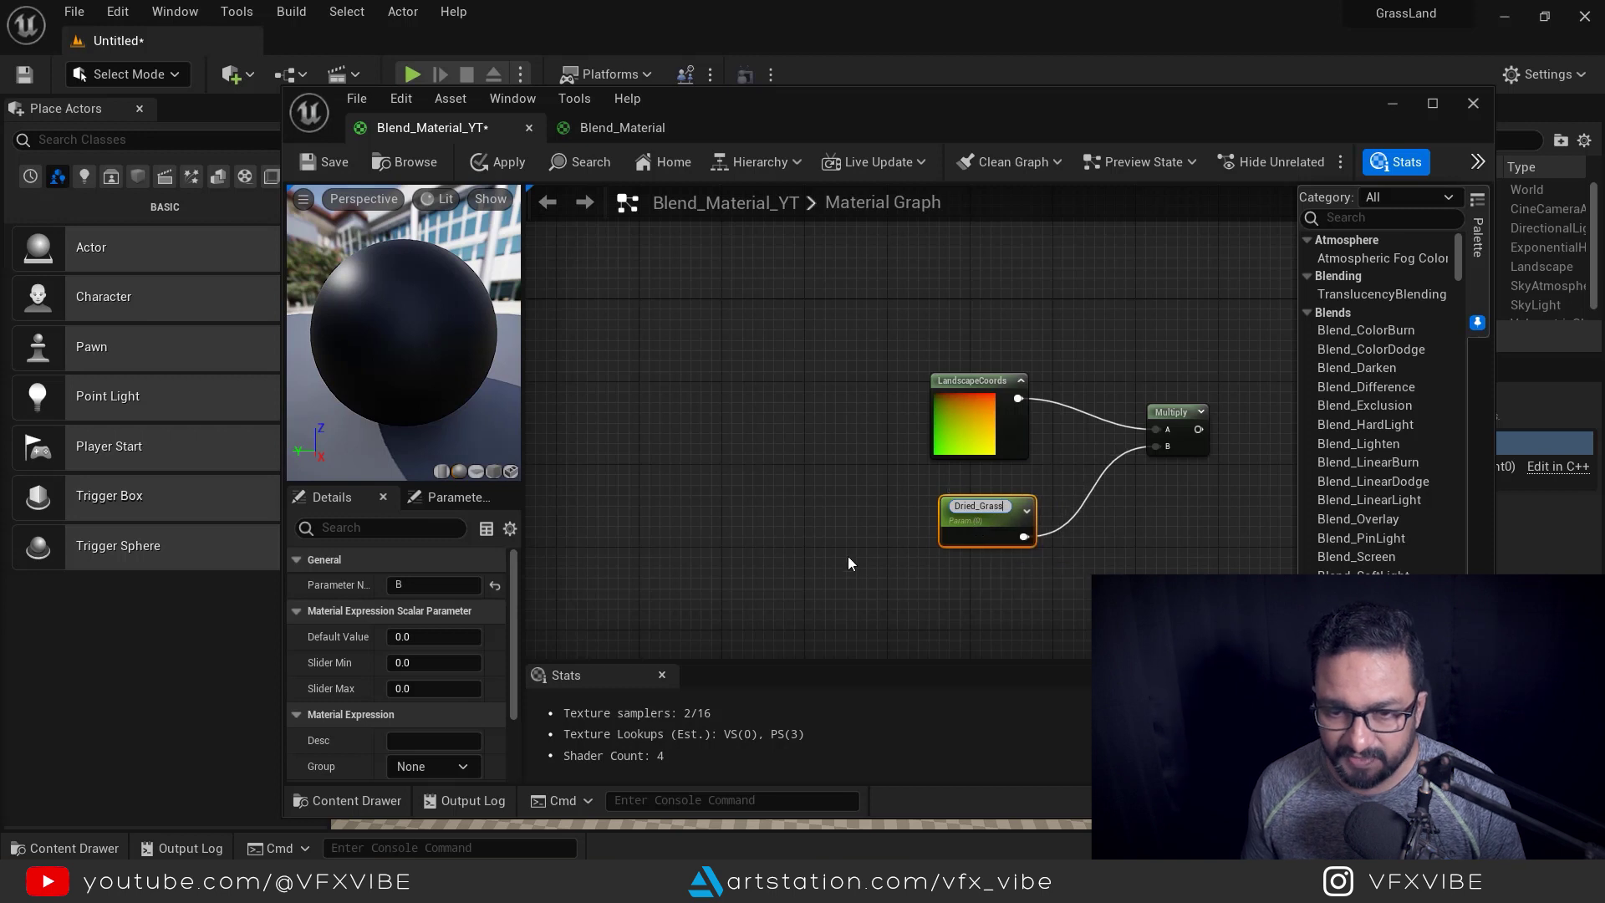
{"action": "key", "text": "Return"}
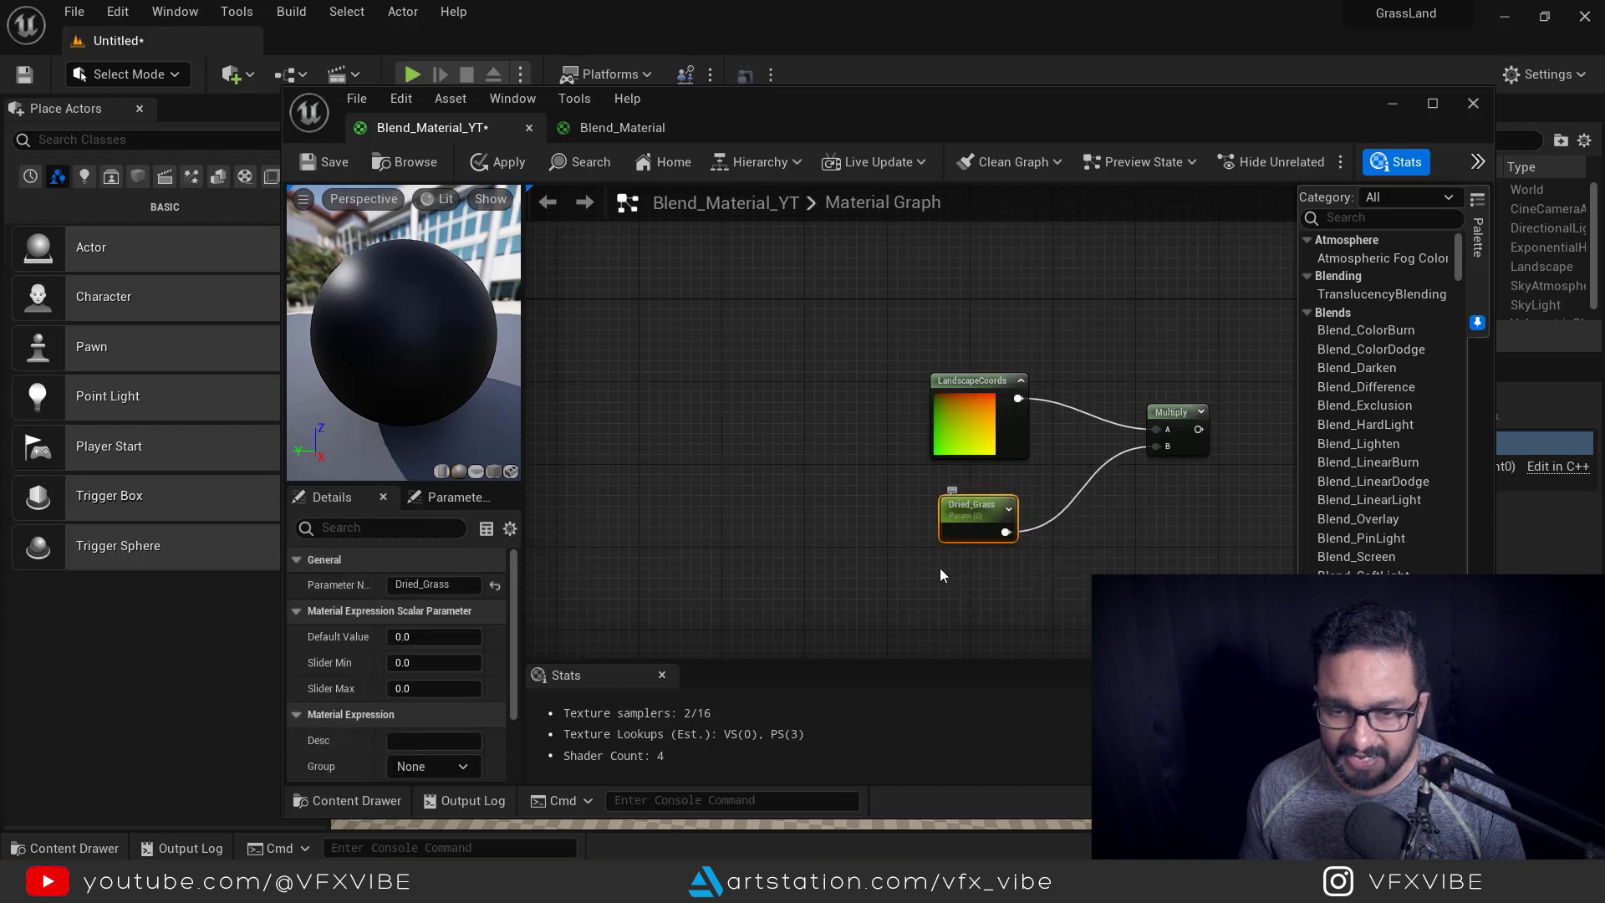
{"action": "left_click", "coordinate": [411, 637]}
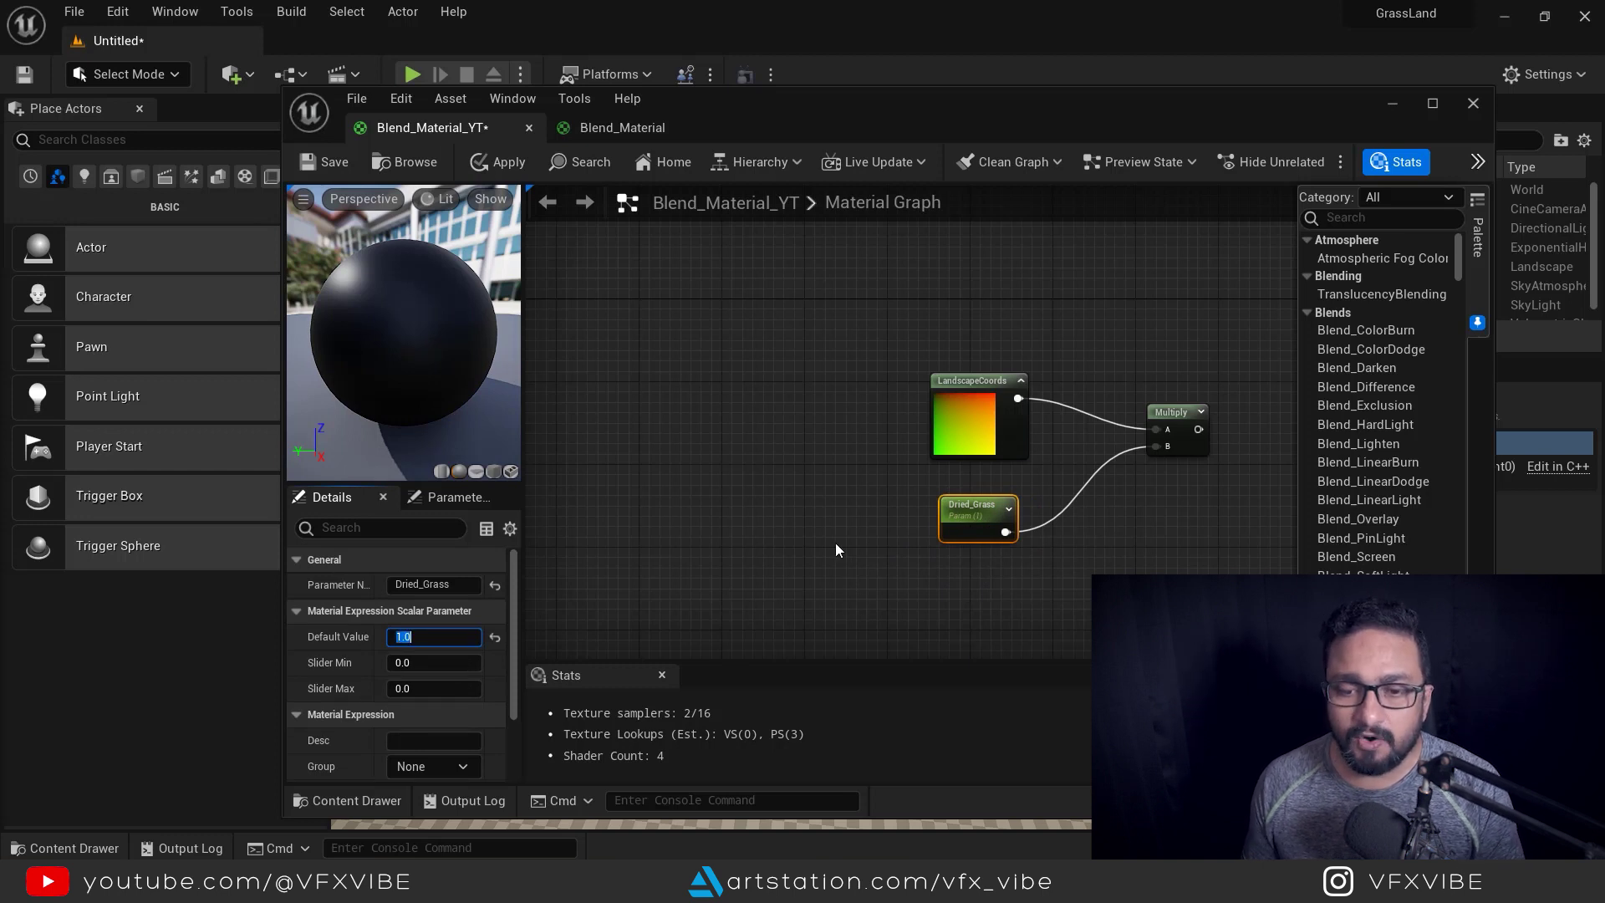
Duplicate the LandscapeCoords, Dried_Grass and Multiply node group and place the copy beside the second set of texture samples
{"action": "left_click", "coordinate": [961, 507]}
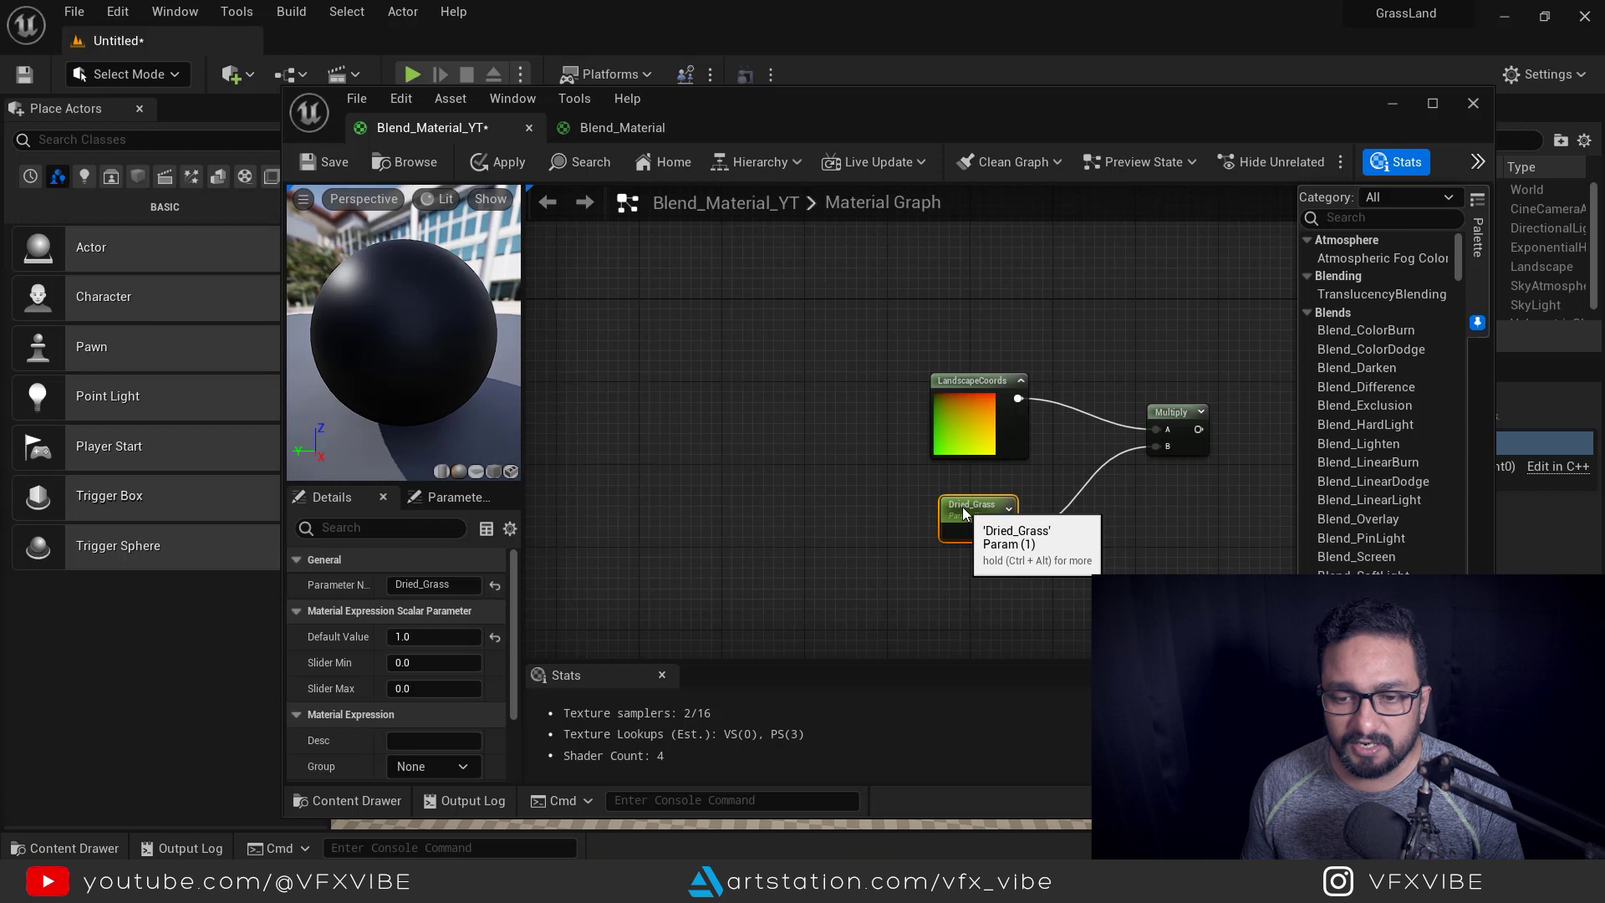
{"action": "left_click_drag", "start_coordinate": [826, 298], "coordinate": [1234, 438]}
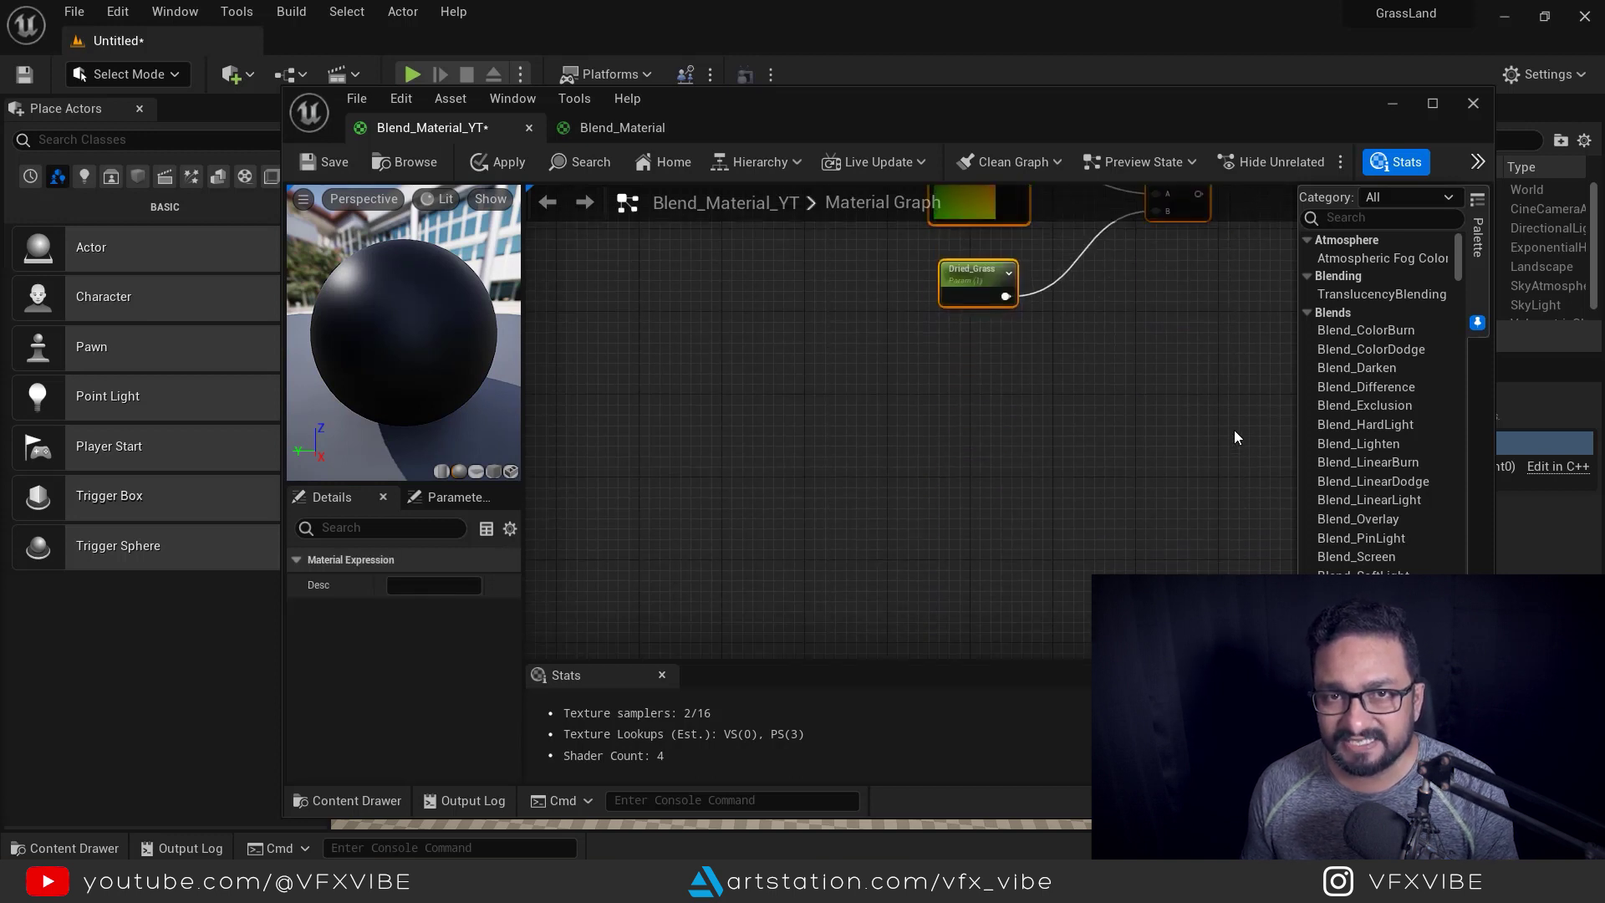
{"action": "right_click_drag", "start_coordinate": [1152, 418], "coordinate": [925, 423]}
{"action": "scroll", "coordinate": [875, 497], "scroll_direction": "down", "scroll_amount": 2}
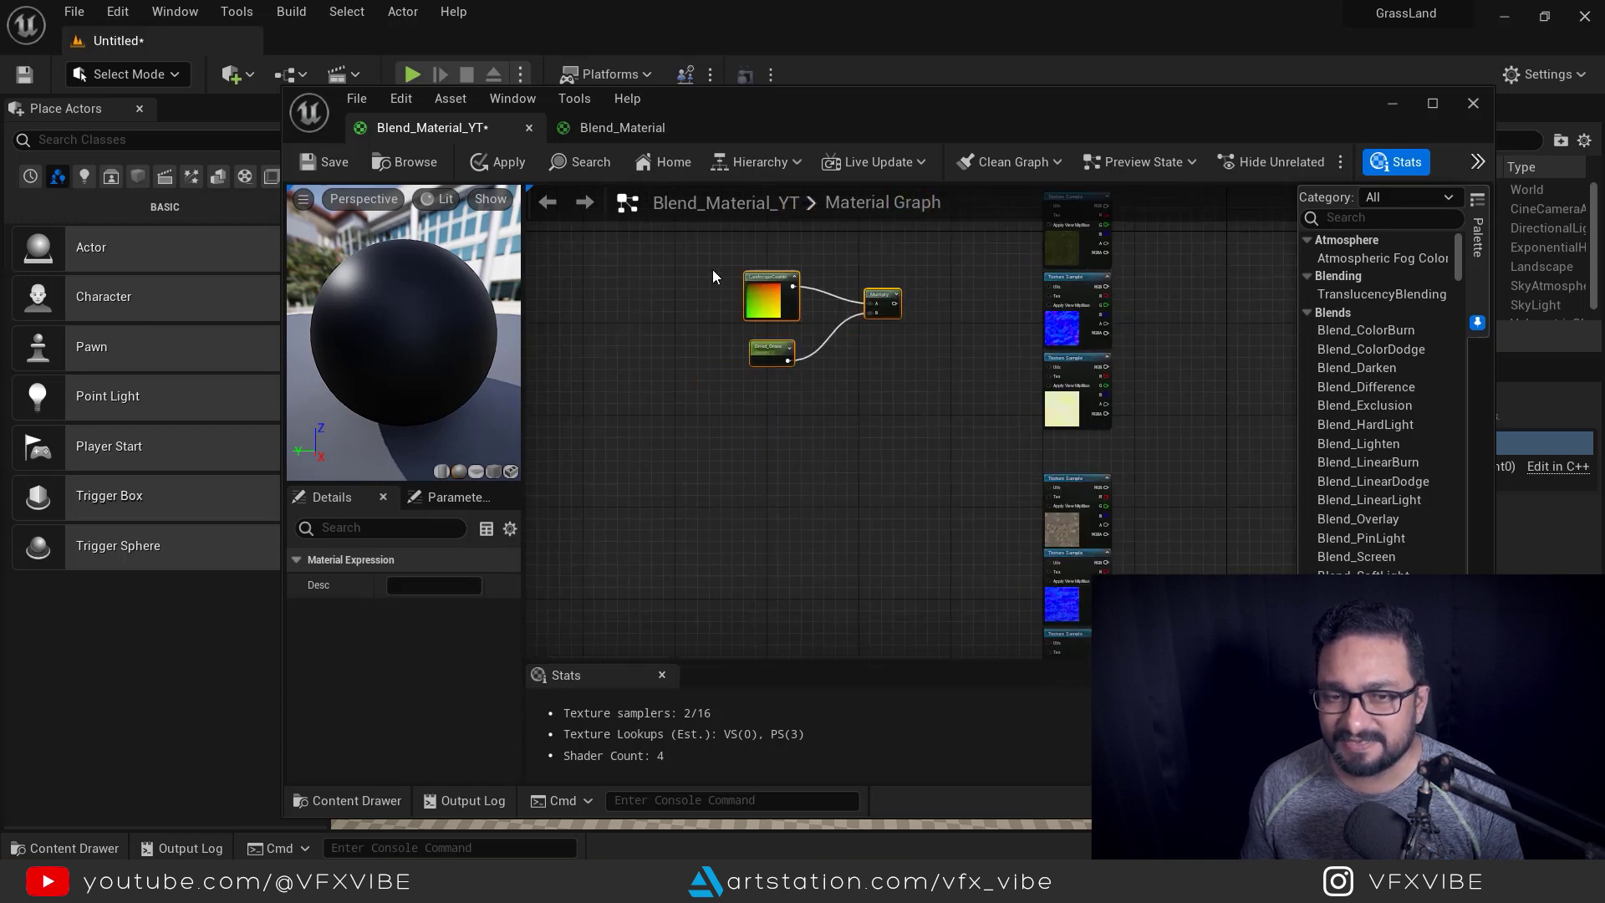
{"action": "left_click_drag", "start_coordinate": [805, 333], "coordinate": [897, 465]}
{"action": "right_click_drag", "start_coordinate": [896, 465], "coordinate": [964, 539]}
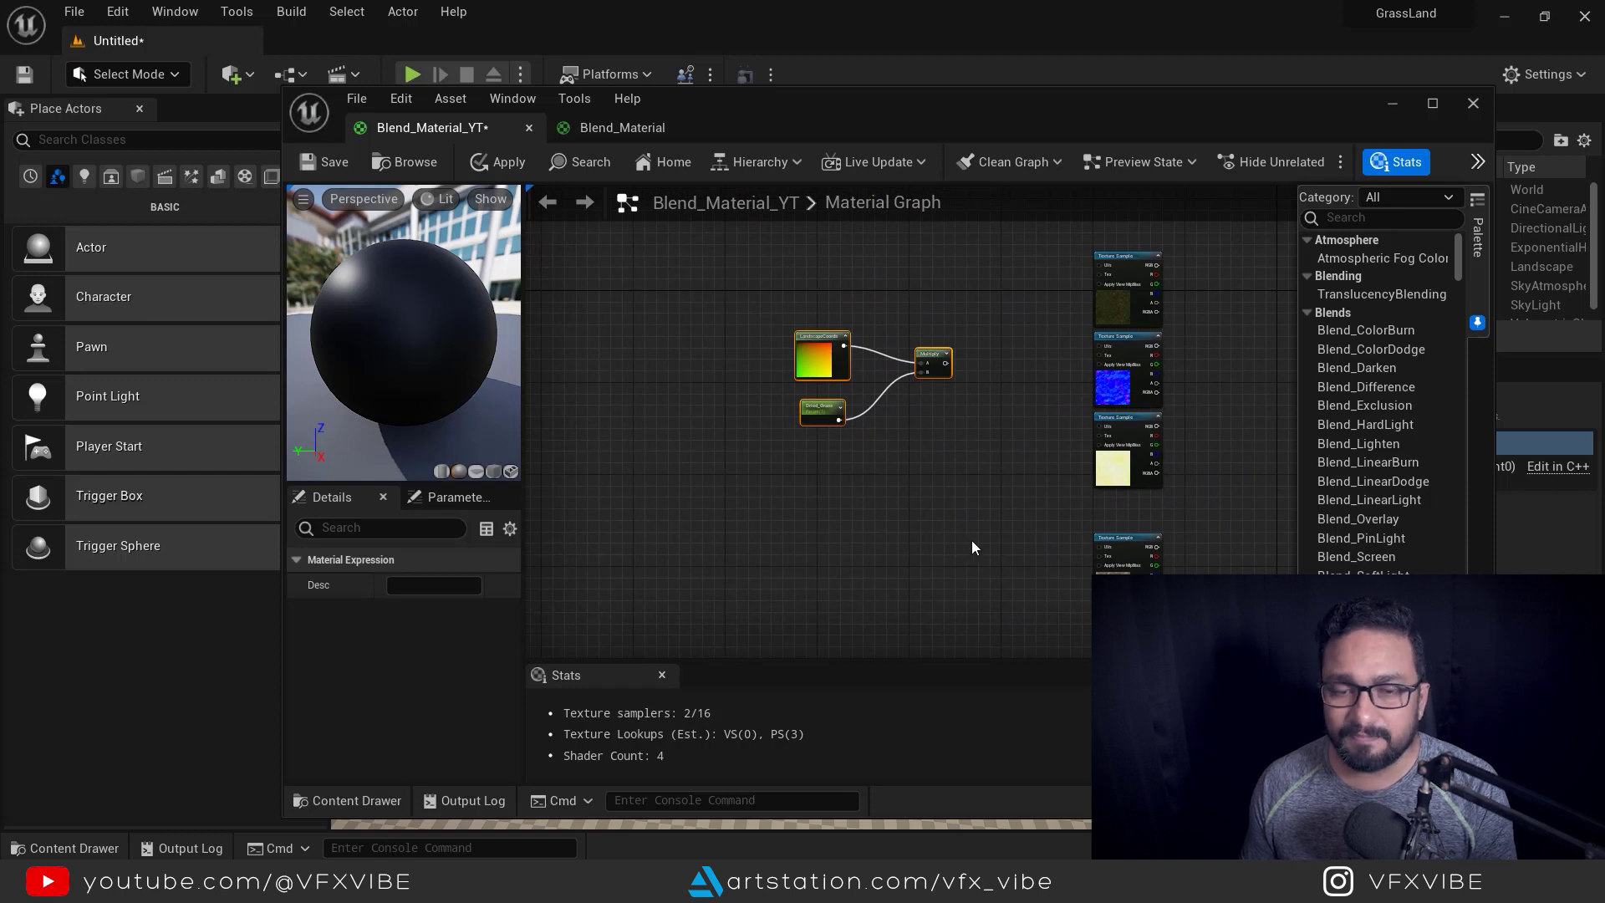
{"action": "left_click_drag", "start_coordinate": [731, 298], "coordinate": [1038, 494]}
{"action": "key", "text": "ctrl+v"}
{"action": "left_click_drag", "start_coordinate": [964, 547], "coordinate": [928, 545]}
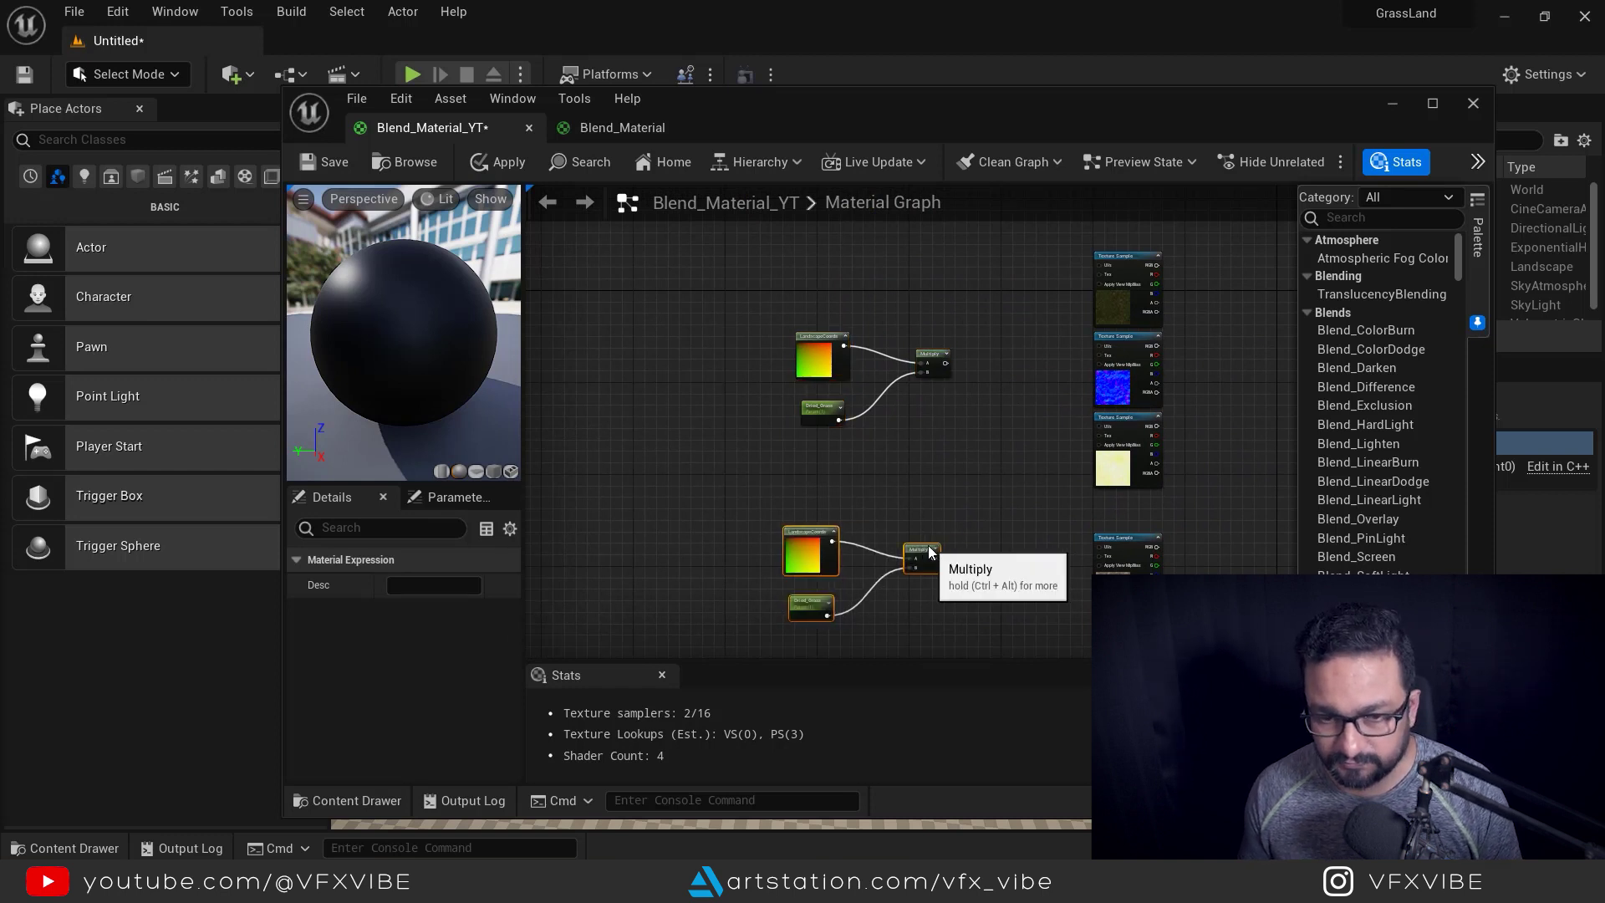
Rename the scalar parameter in the copied group beside the second texture set to Rocky_Wild
{"action": "left_click", "coordinate": [846, 459]}
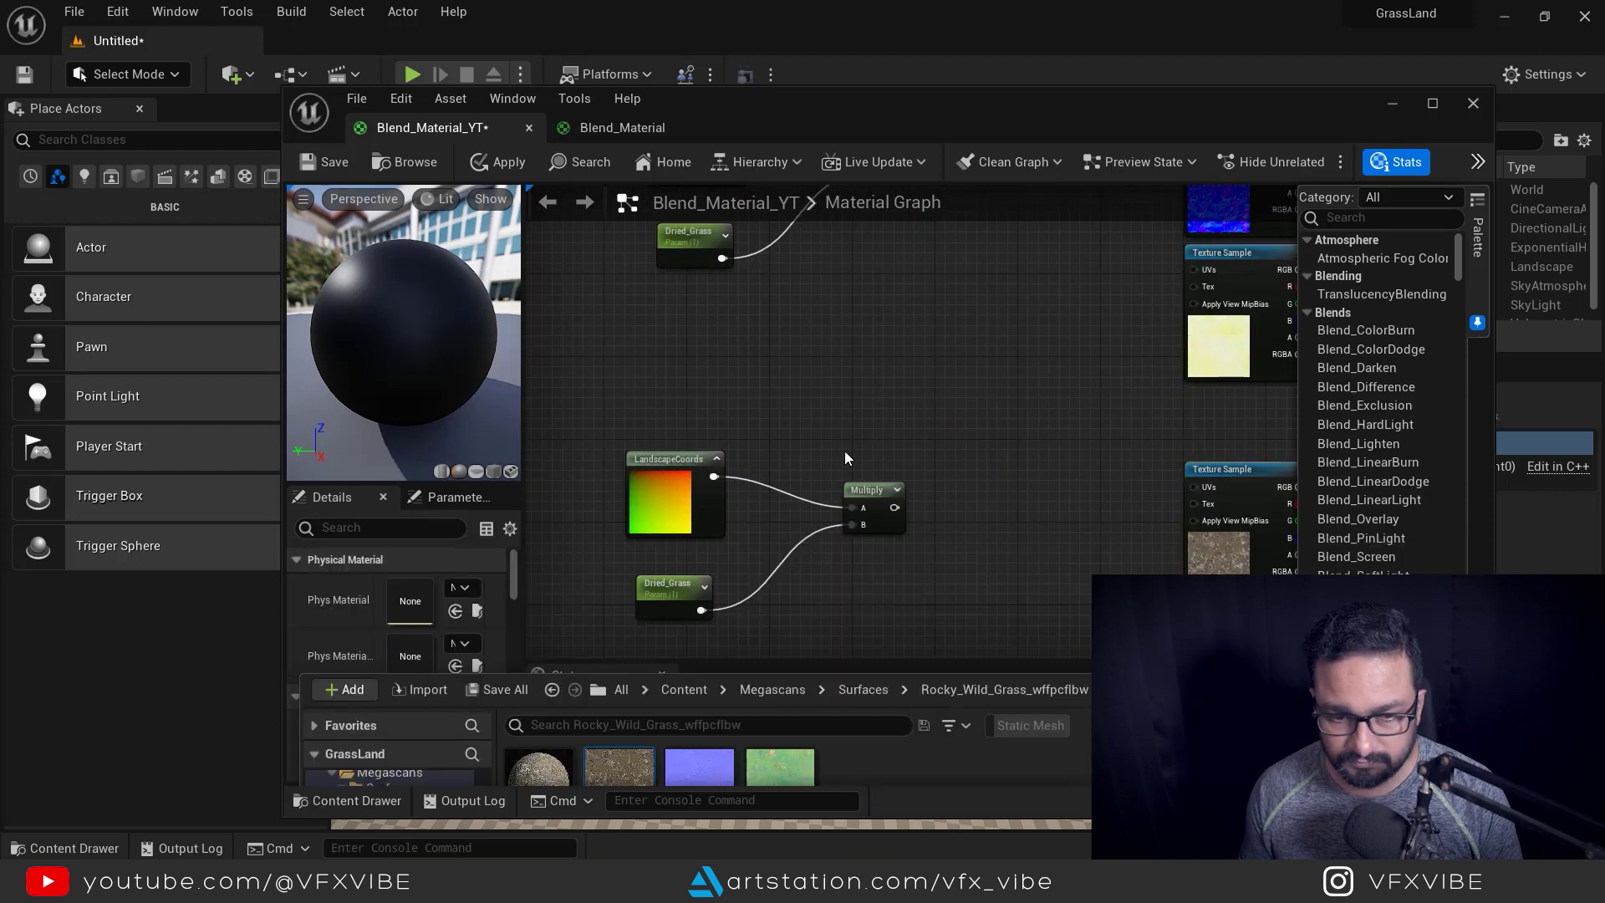
{"action": "double_click", "coordinate": [696, 582]}
{"action": "type", "text": "Rocky_Wil"}
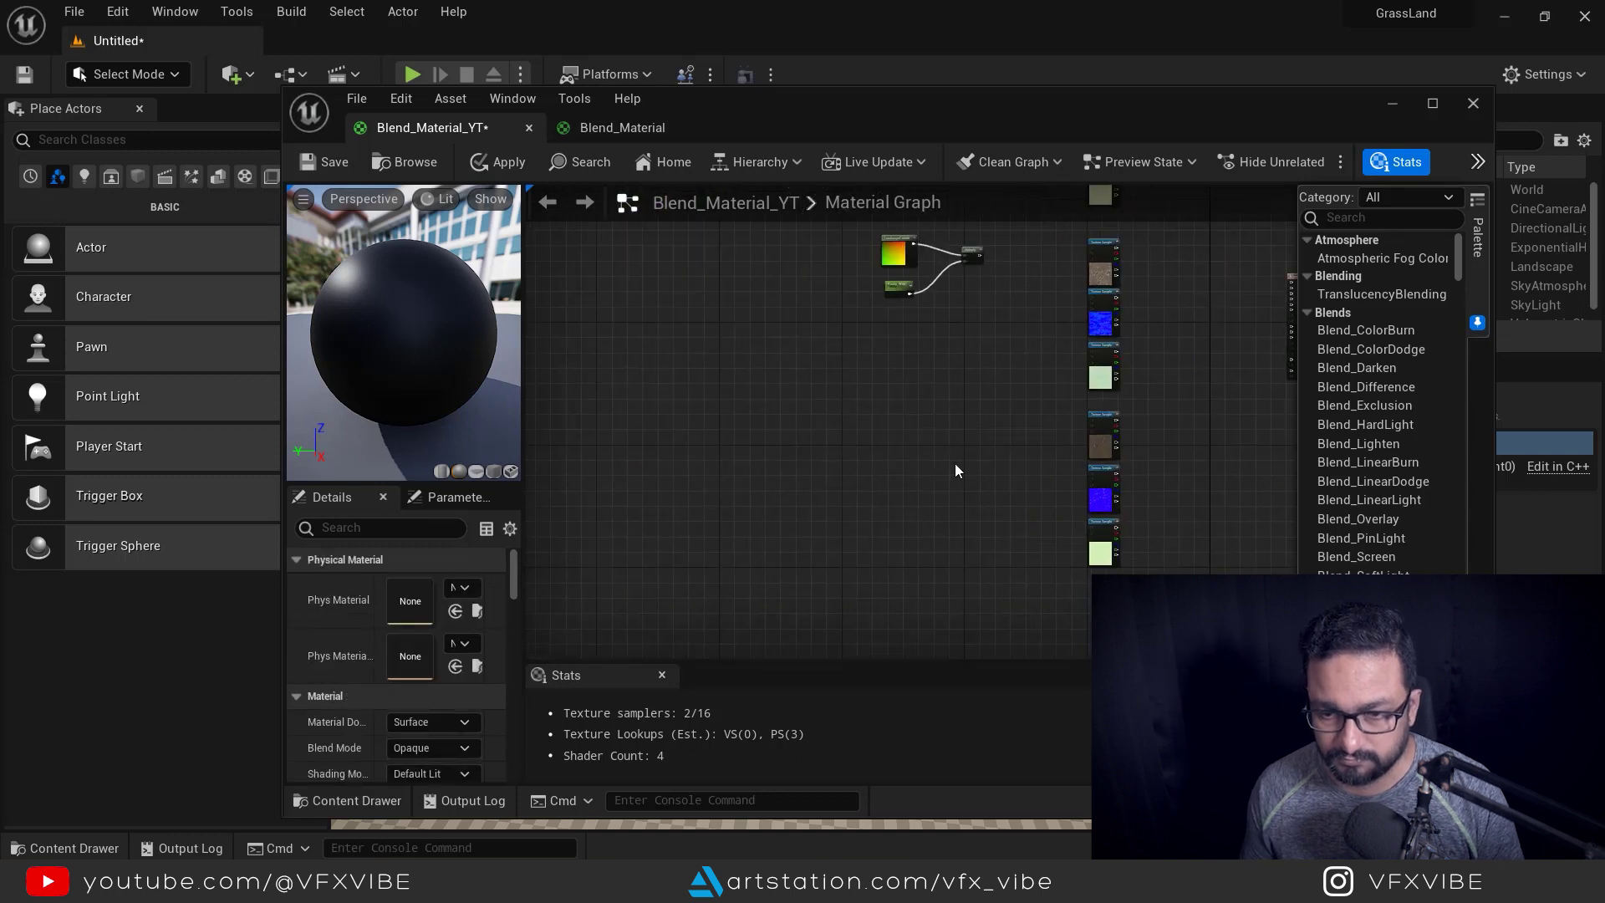
Rename the scalar parameter in the third copy of the coordinate nodes to Tundra_Mossy
{"action": "double_click", "coordinate": [882, 565]}
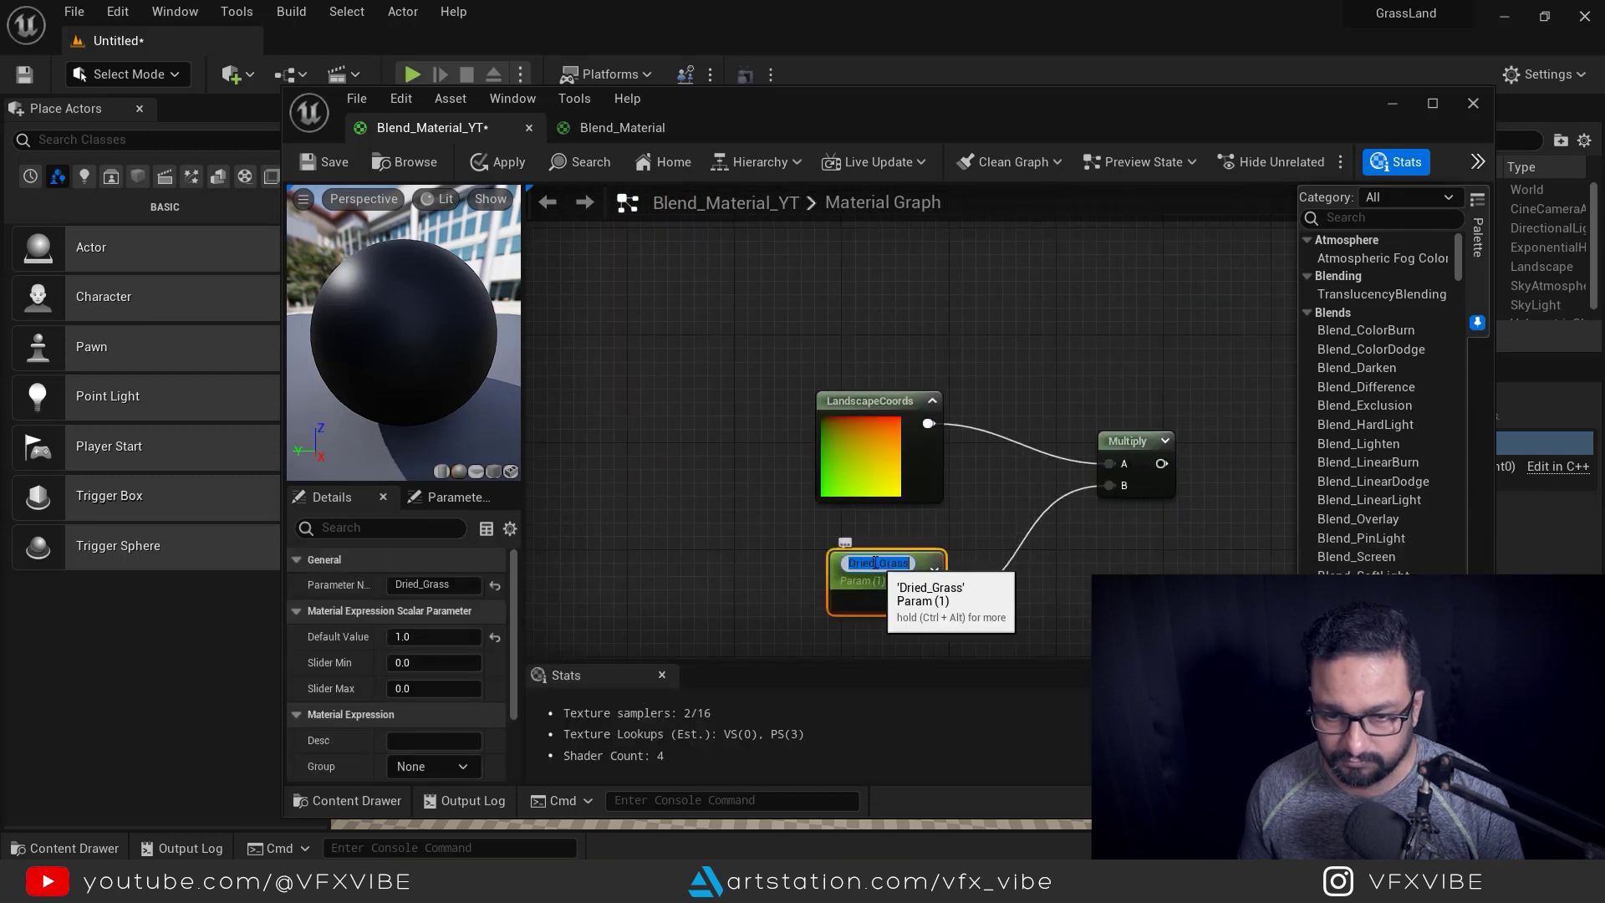
{"action": "type", "text": "Tundra_Mossy"}
{"action": "key", "text": "Return"}
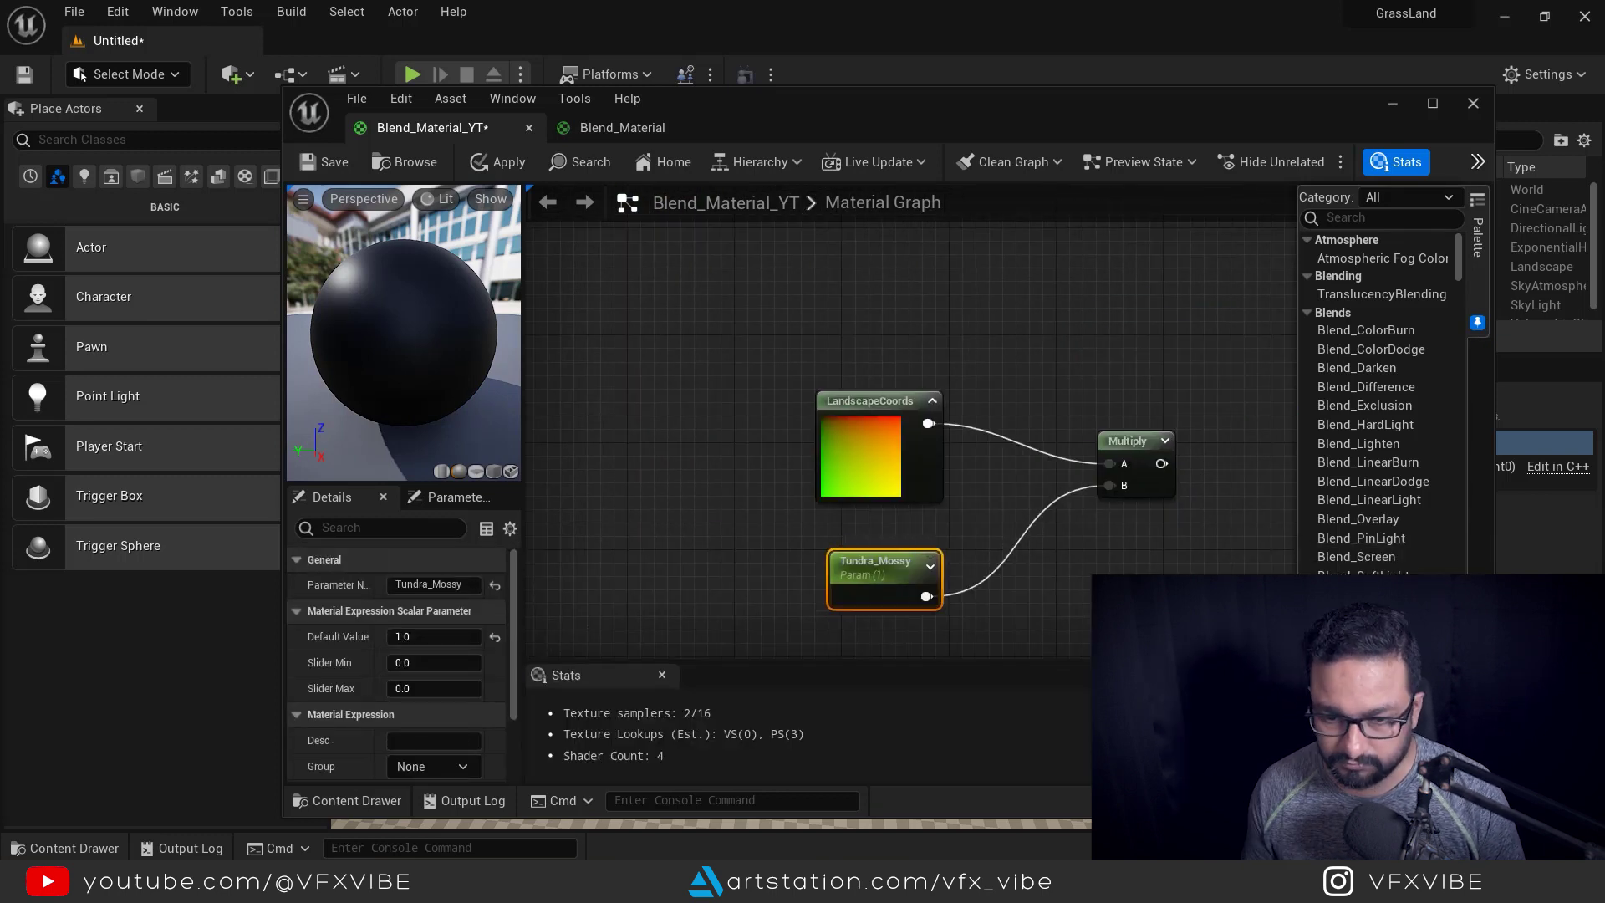
Move the Tundra_Mossy coordinate node group beside the third set of texture samples
{"action": "left_click", "coordinate": [798, 493]}
{"action": "scroll", "coordinate": [823, 482], "scroll_direction": "down", "scroll_amount": 6}
{"action": "right_click_drag", "start_coordinate": [1036, 652], "coordinate": [1096, 550]}
{"action": "scroll", "coordinate": [1096, 552], "scroll_direction": "down", "scroll_amount": 3}
{"action": "left_click_drag", "start_coordinate": [939, 562], "coordinate": [1114, 648]}
{"action": "right_click_drag", "start_coordinate": [1045, 338], "coordinate": [1054, 625]}
{"action": "left_click_drag", "start_coordinate": [1085, 619], "coordinate": [1085, 625]}
{"action": "left_click_drag", "start_coordinate": [1009, 540], "coordinate": [990, 530]}
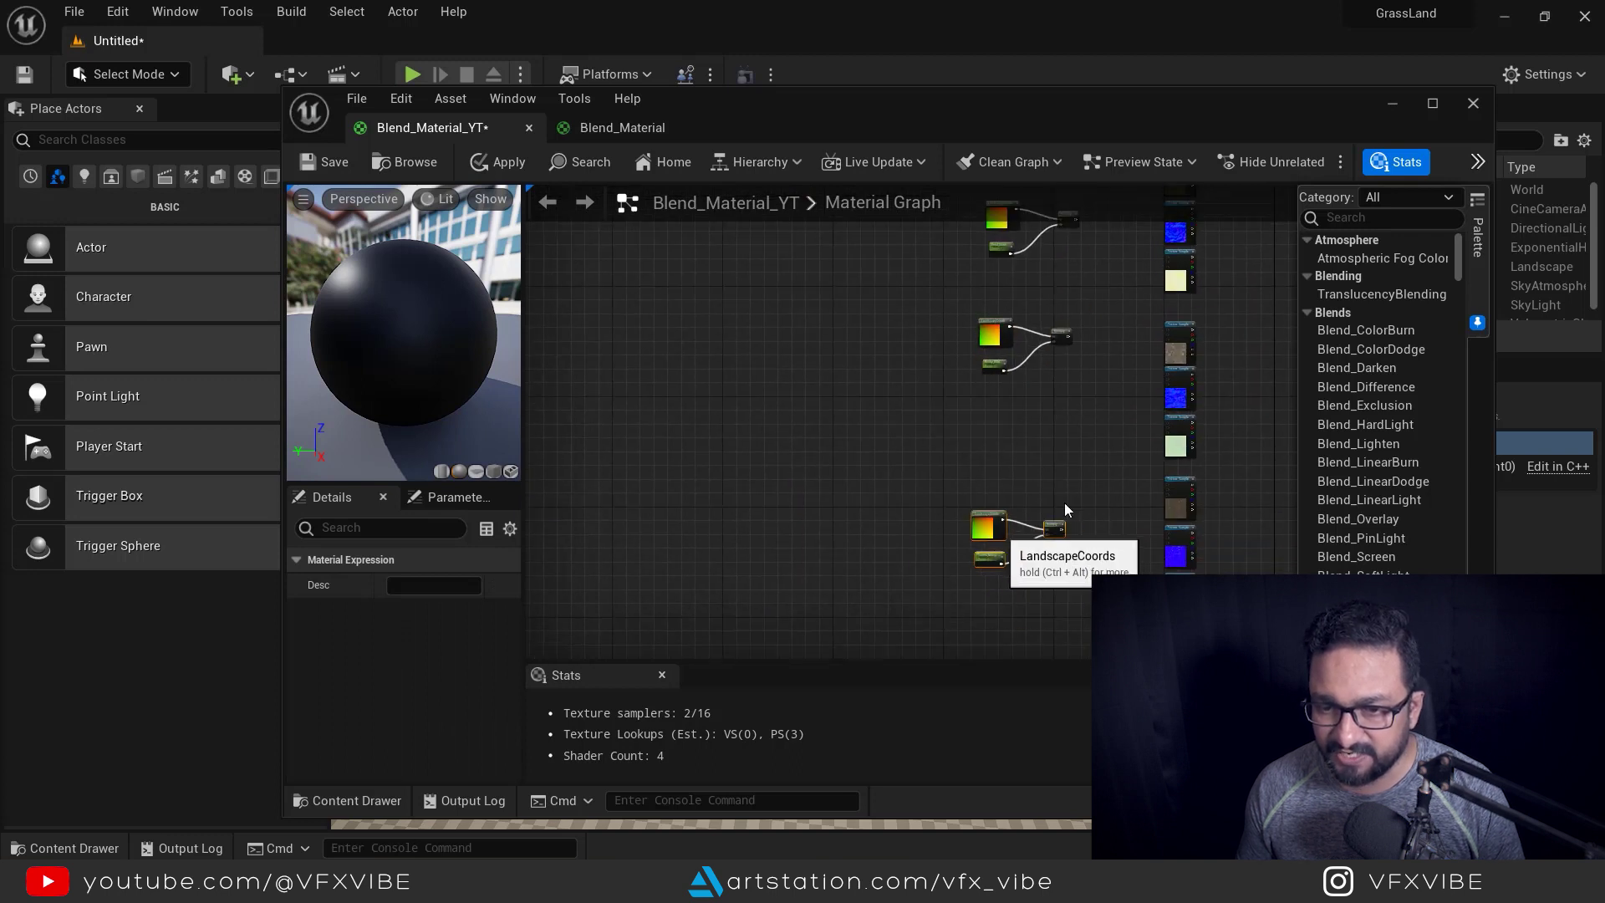
Connect the Dried_Grass group's Multiply output to the UVs inputs of the three texture samples in the first set
{"action": "right_click_drag", "start_coordinate": [1086, 438], "coordinate": [956, 555]}
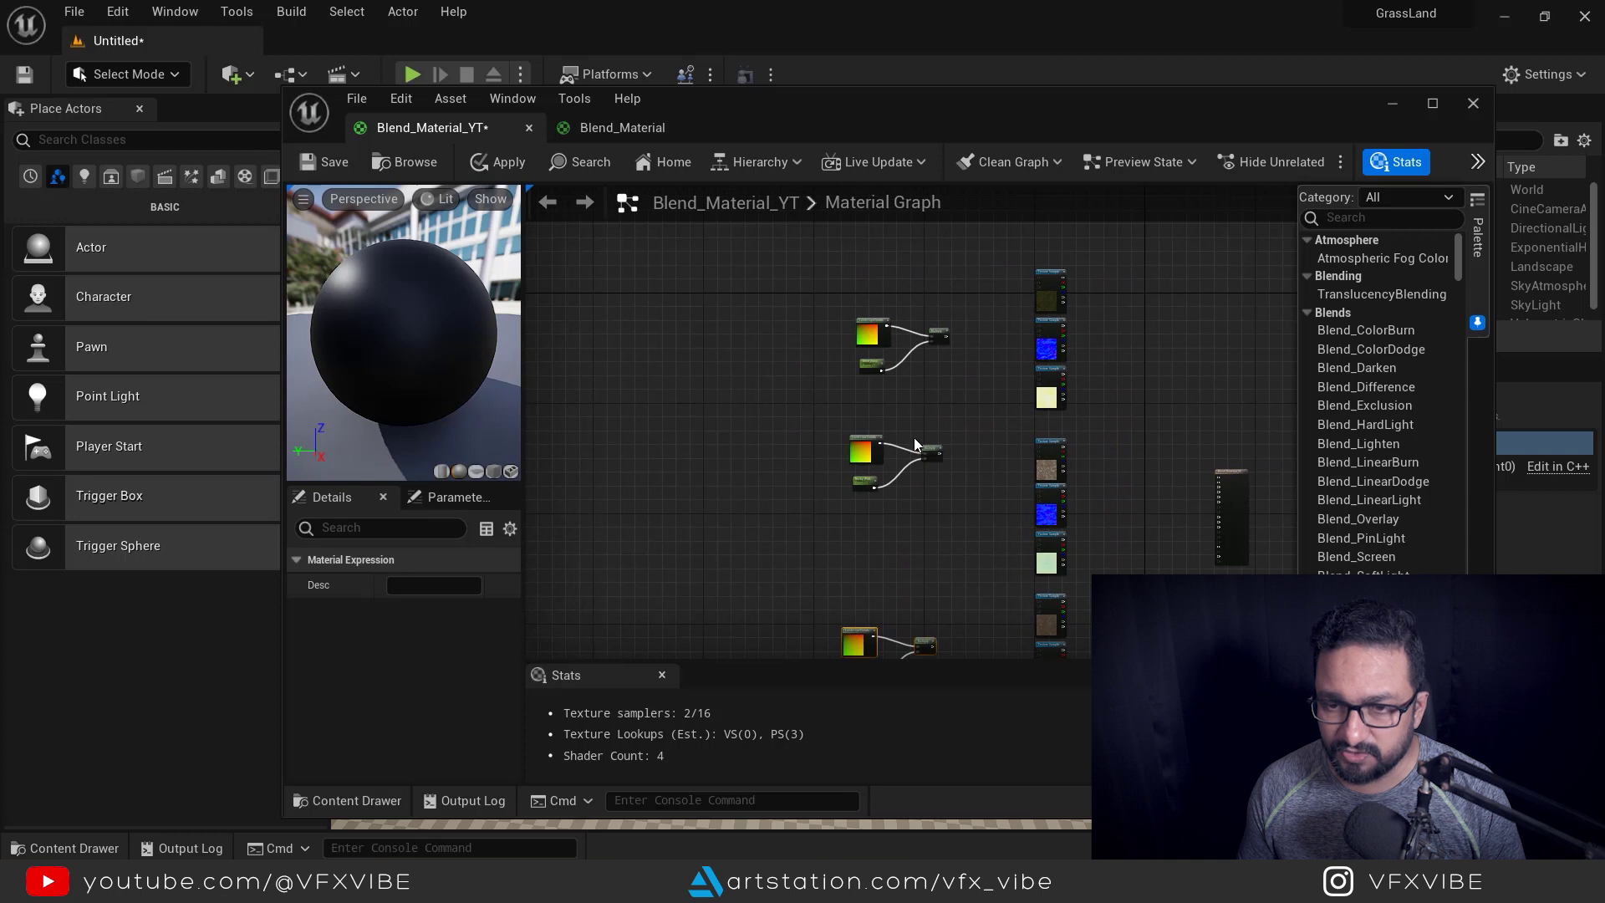
{"action": "scroll", "coordinate": [915, 438], "scroll_direction": "up", "scroll_amount": 2}
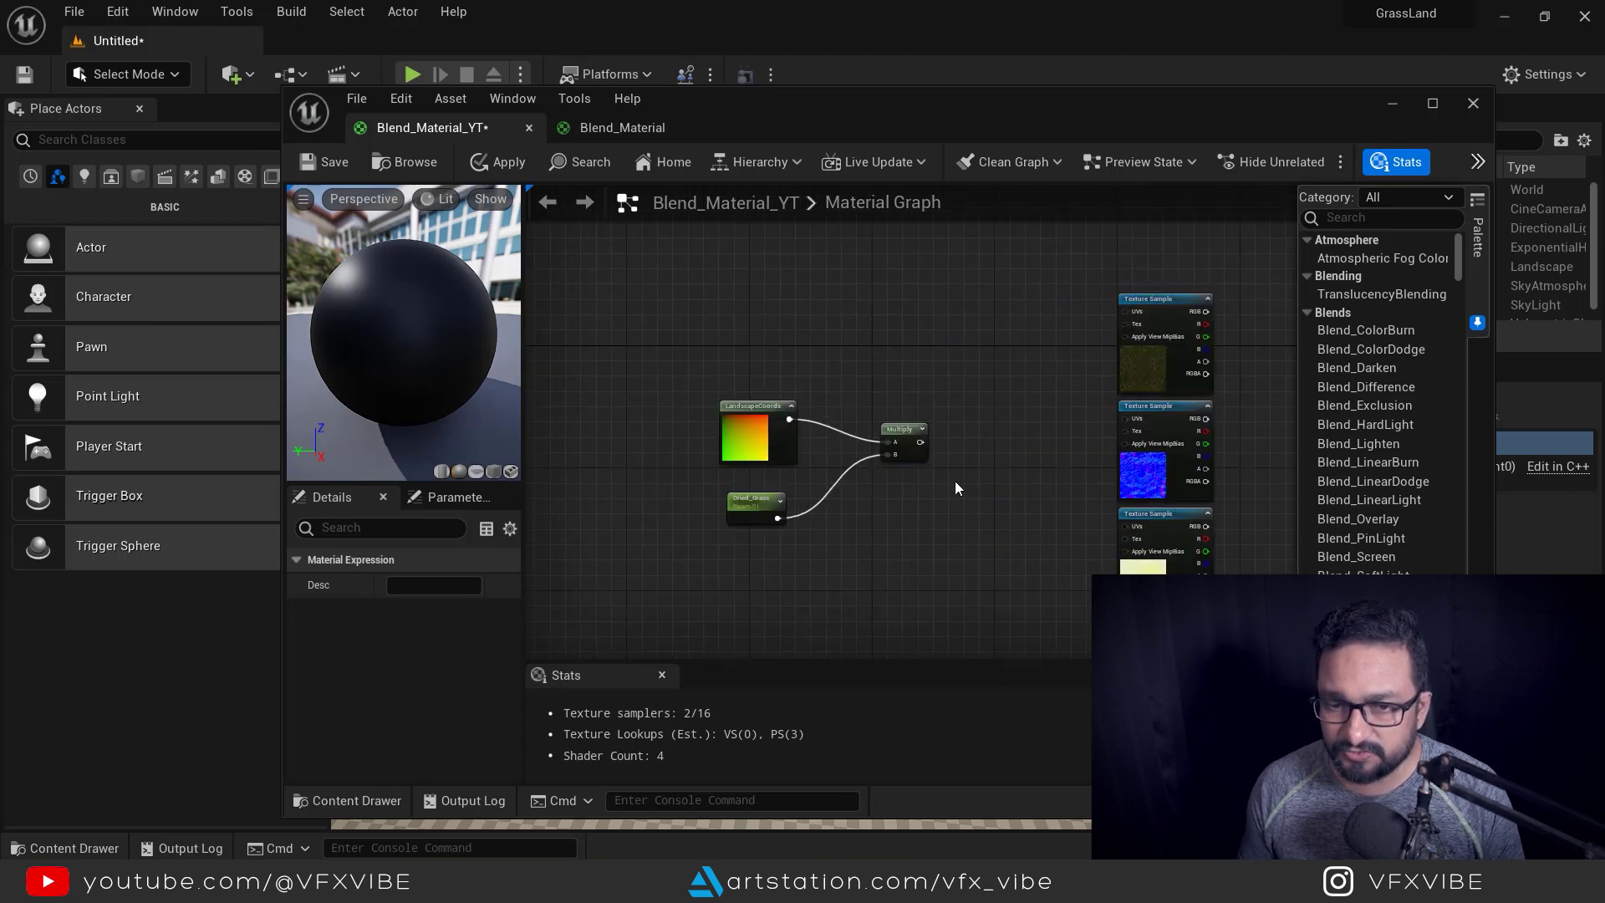
{"action": "scroll", "coordinate": [914, 510], "scroll_direction": "up", "scroll_amount": 2}
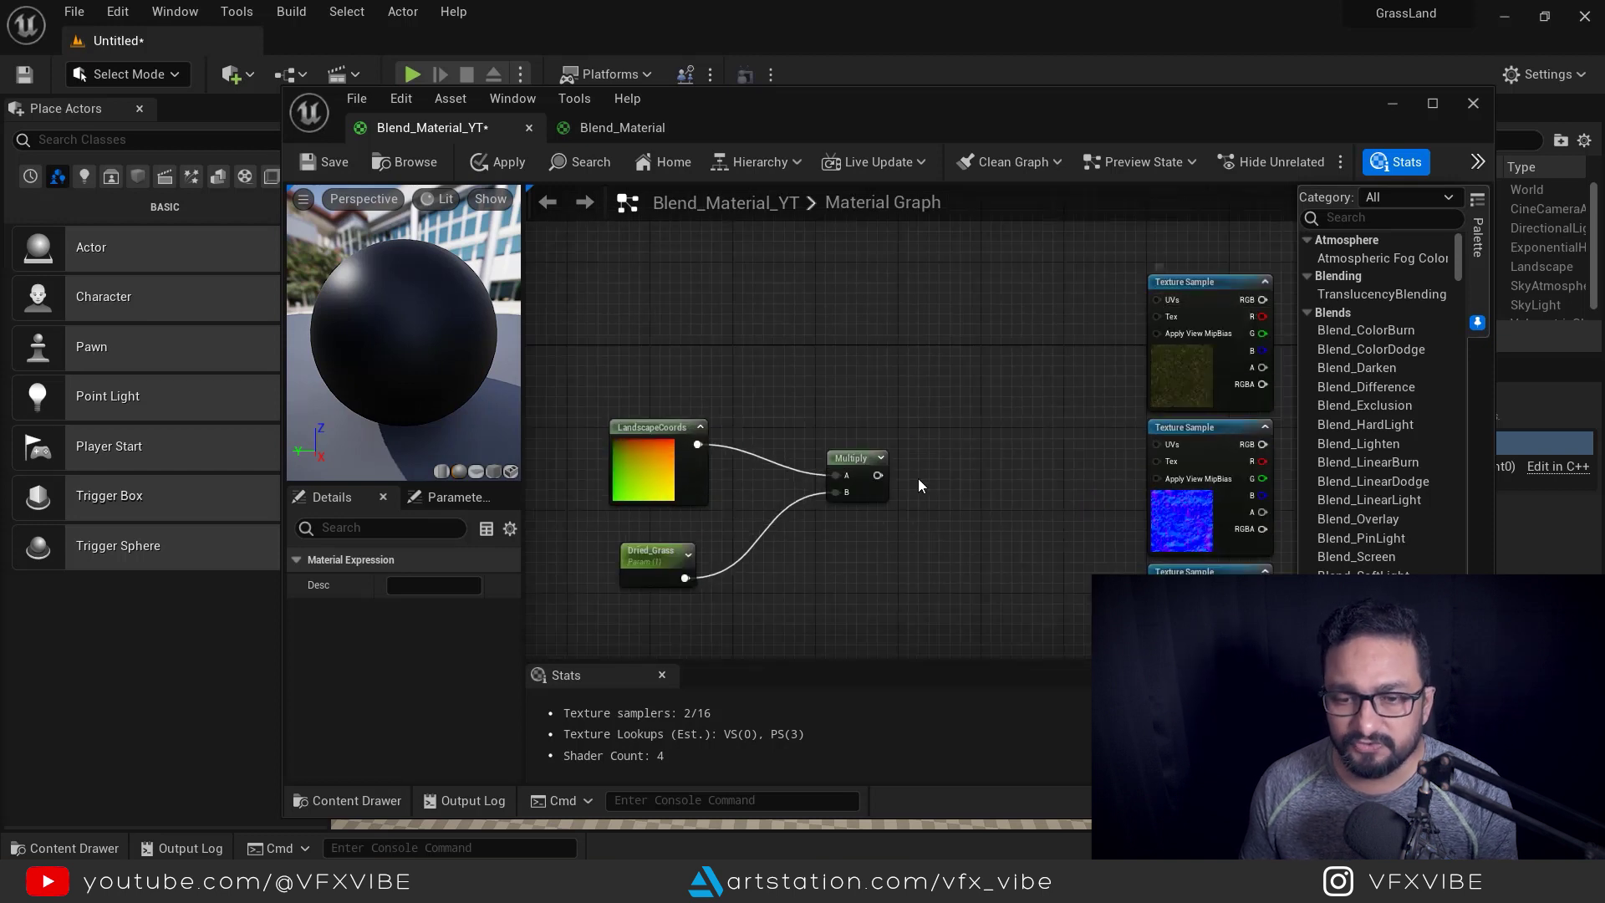
{"action": "left_click_drag", "start_coordinate": [878, 475], "coordinate": [1160, 299]}
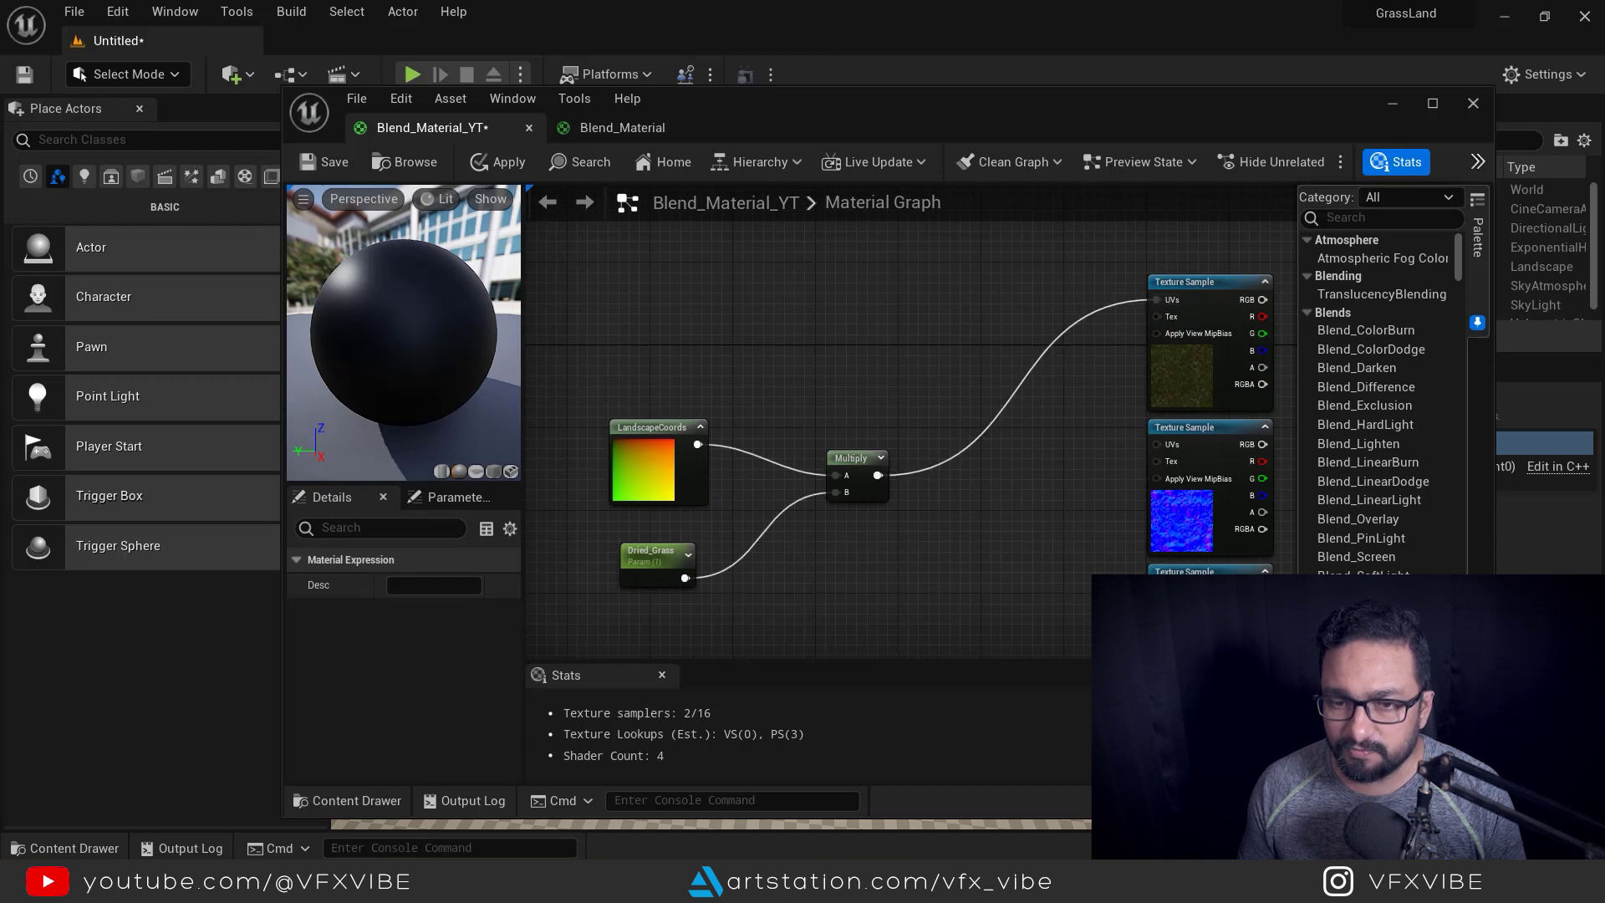
{"action": "right_click_drag", "start_coordinate": [898, 490], "coordinate": [714, 433]}
{"action": "left_click_drag", "start_coordinate": [694, 418], "coordinate": [975, 390]}
{"action": "right_click_drag", "start_coordinate": [765, 525], "coordinate": [907, 388]}
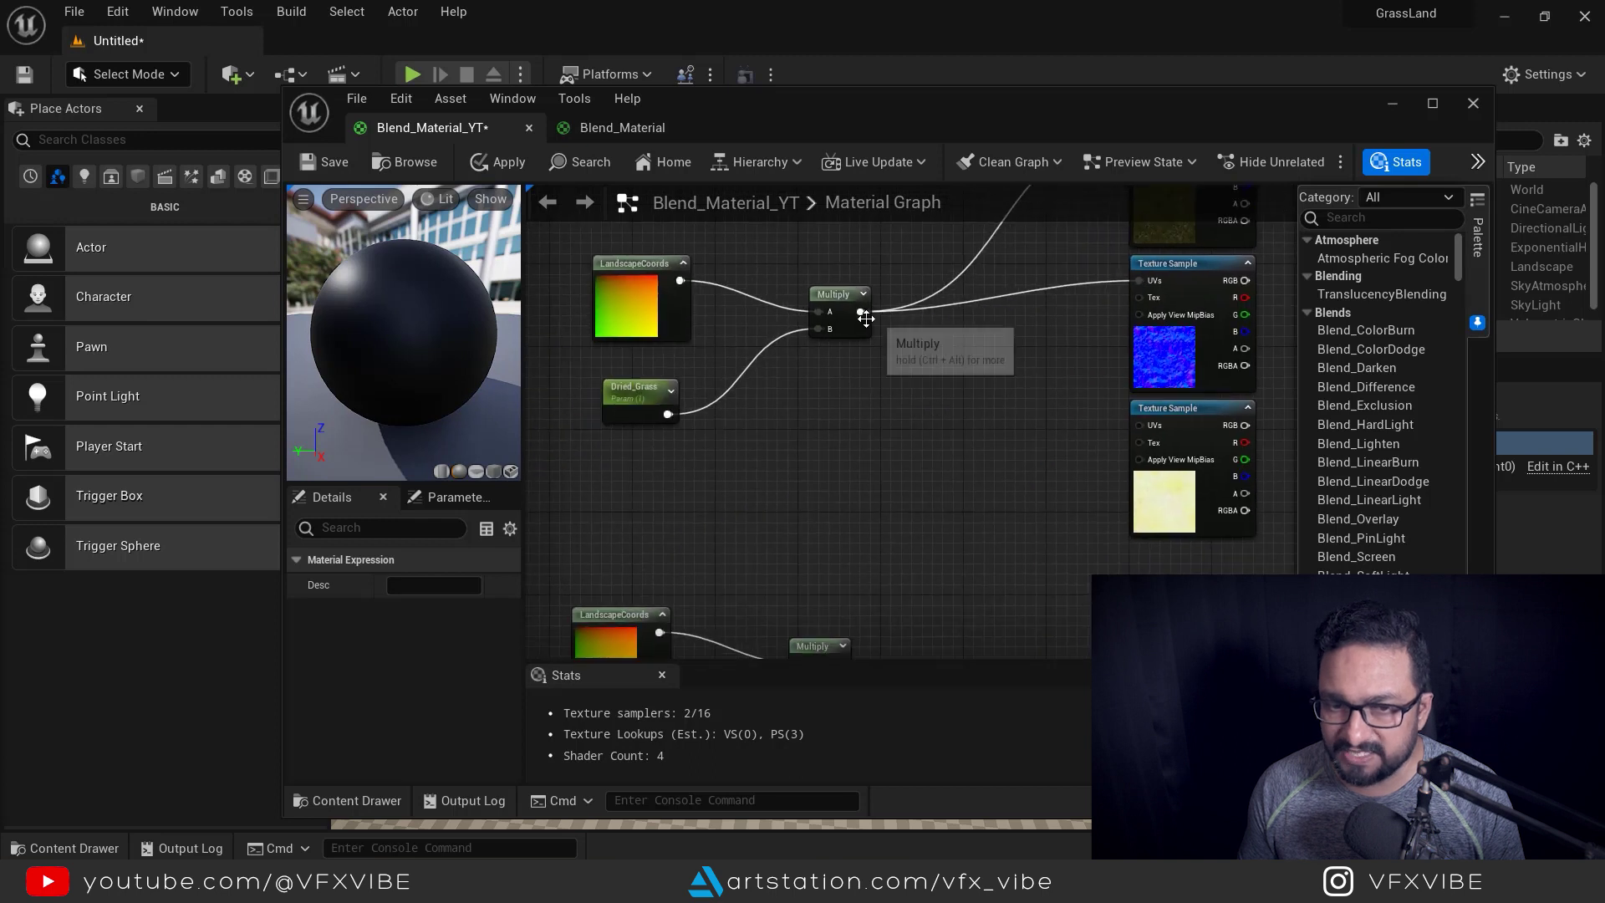
{"action": "left_click_drag", "start_coordinate": [862, 314], "coordinate": [1149, 424]}
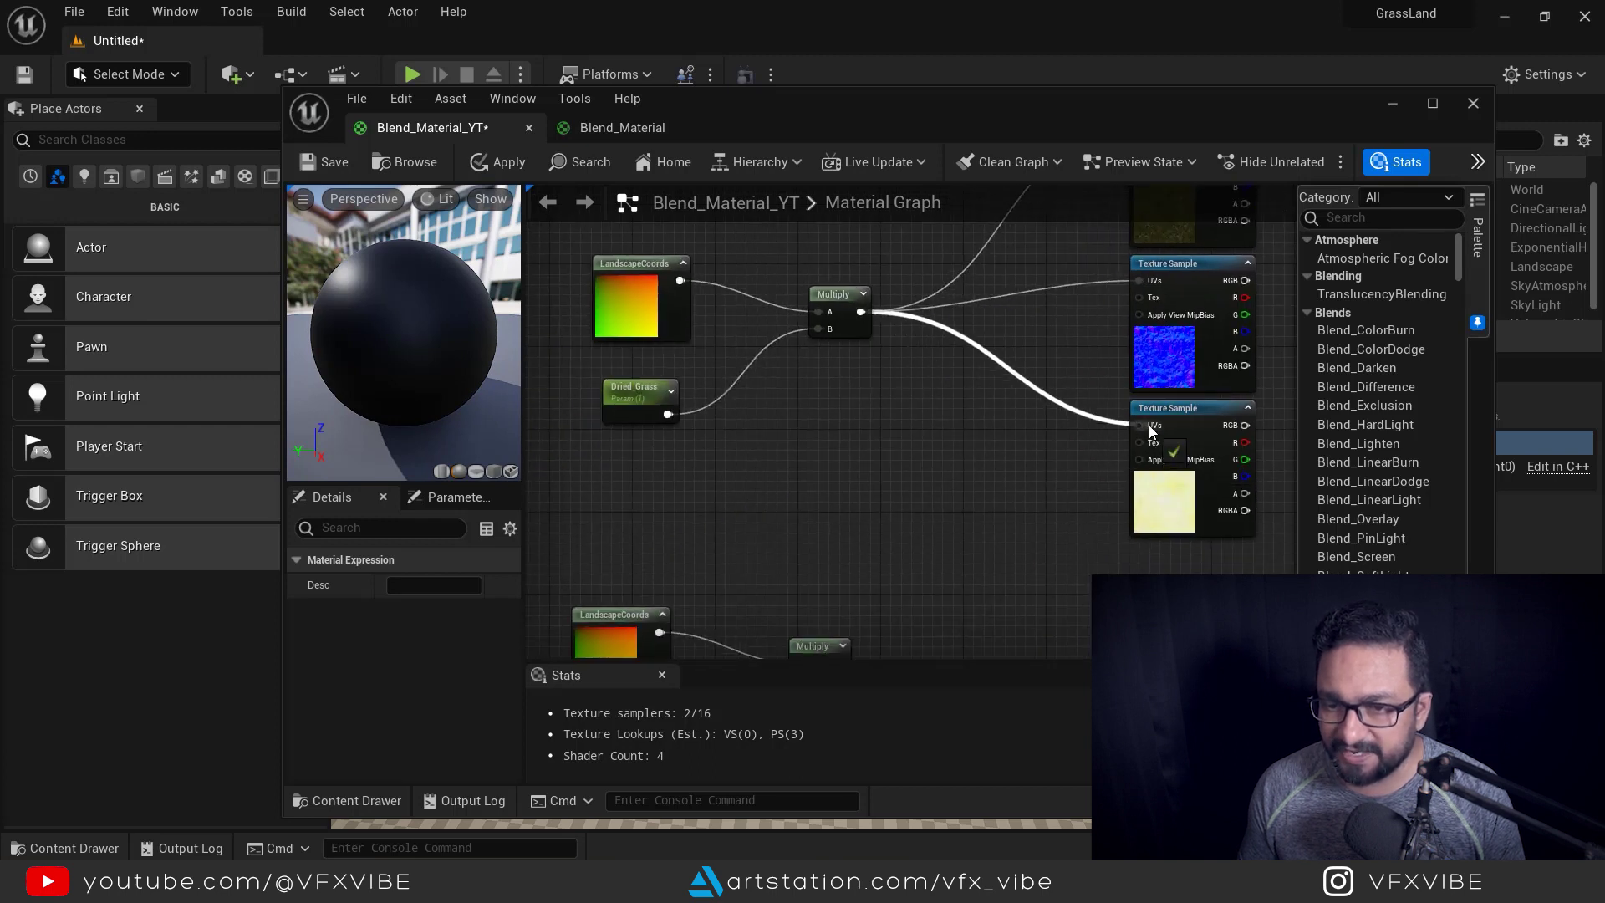
Connect the Rocky_Wild group's Multiply output to the UVs of the second set's color and normal samples, and try connecting the third sample
{"action": "right_click_drag", "start_coordinate": [965, 508], "coordinate": [926, 356]}
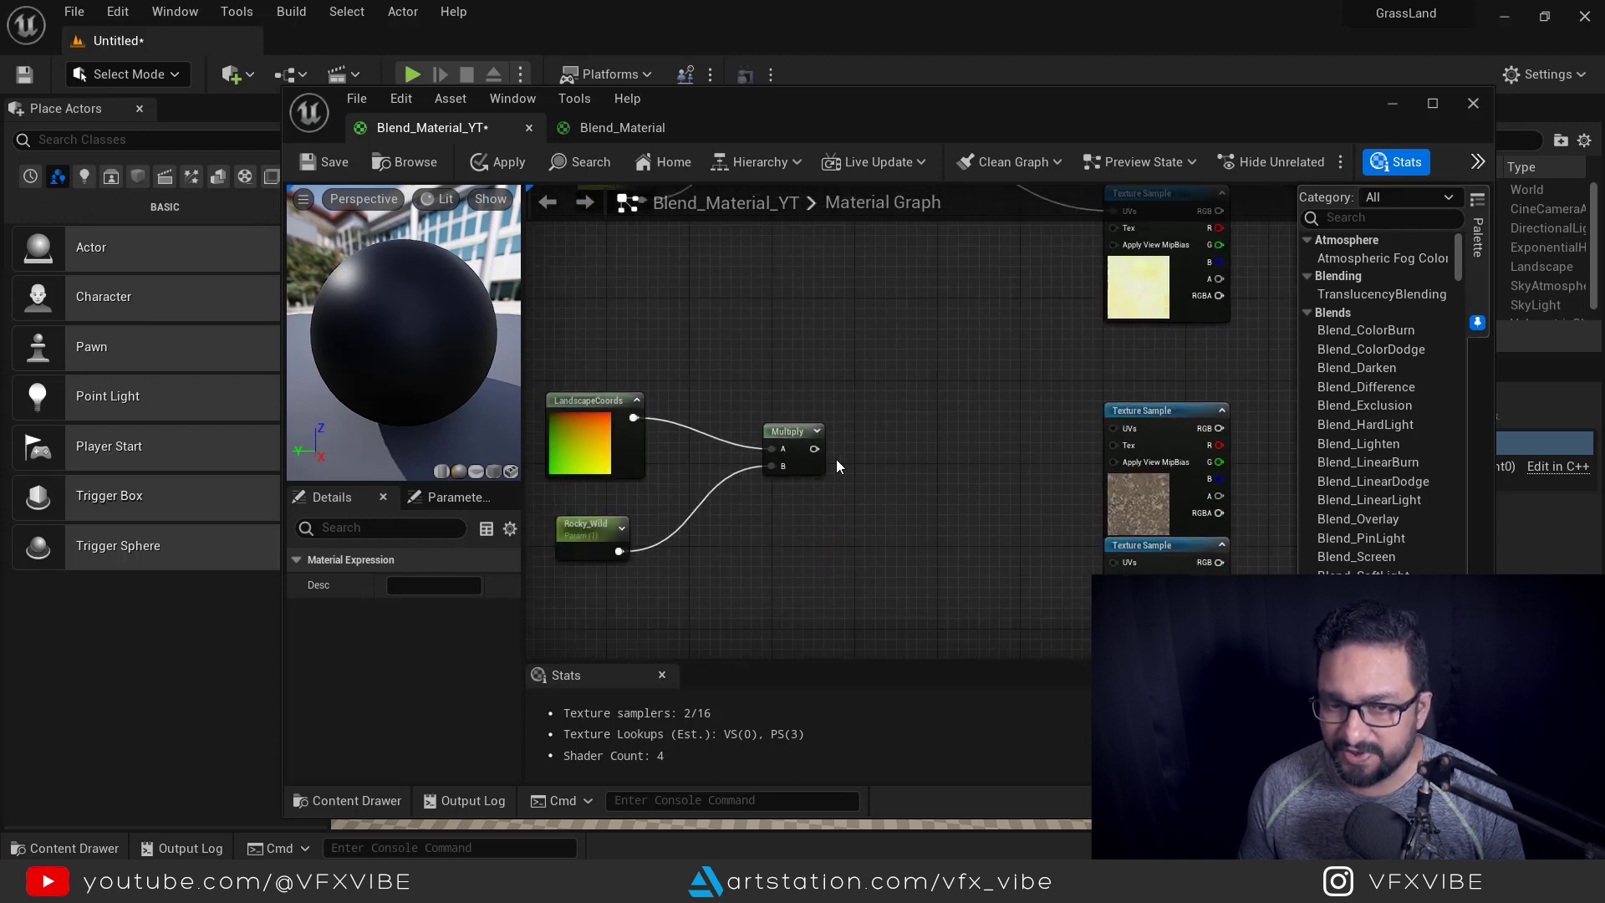
{"action": "left_click_drag", "start_coordinate": [813, 452], "coordinate": [1113, 428]}
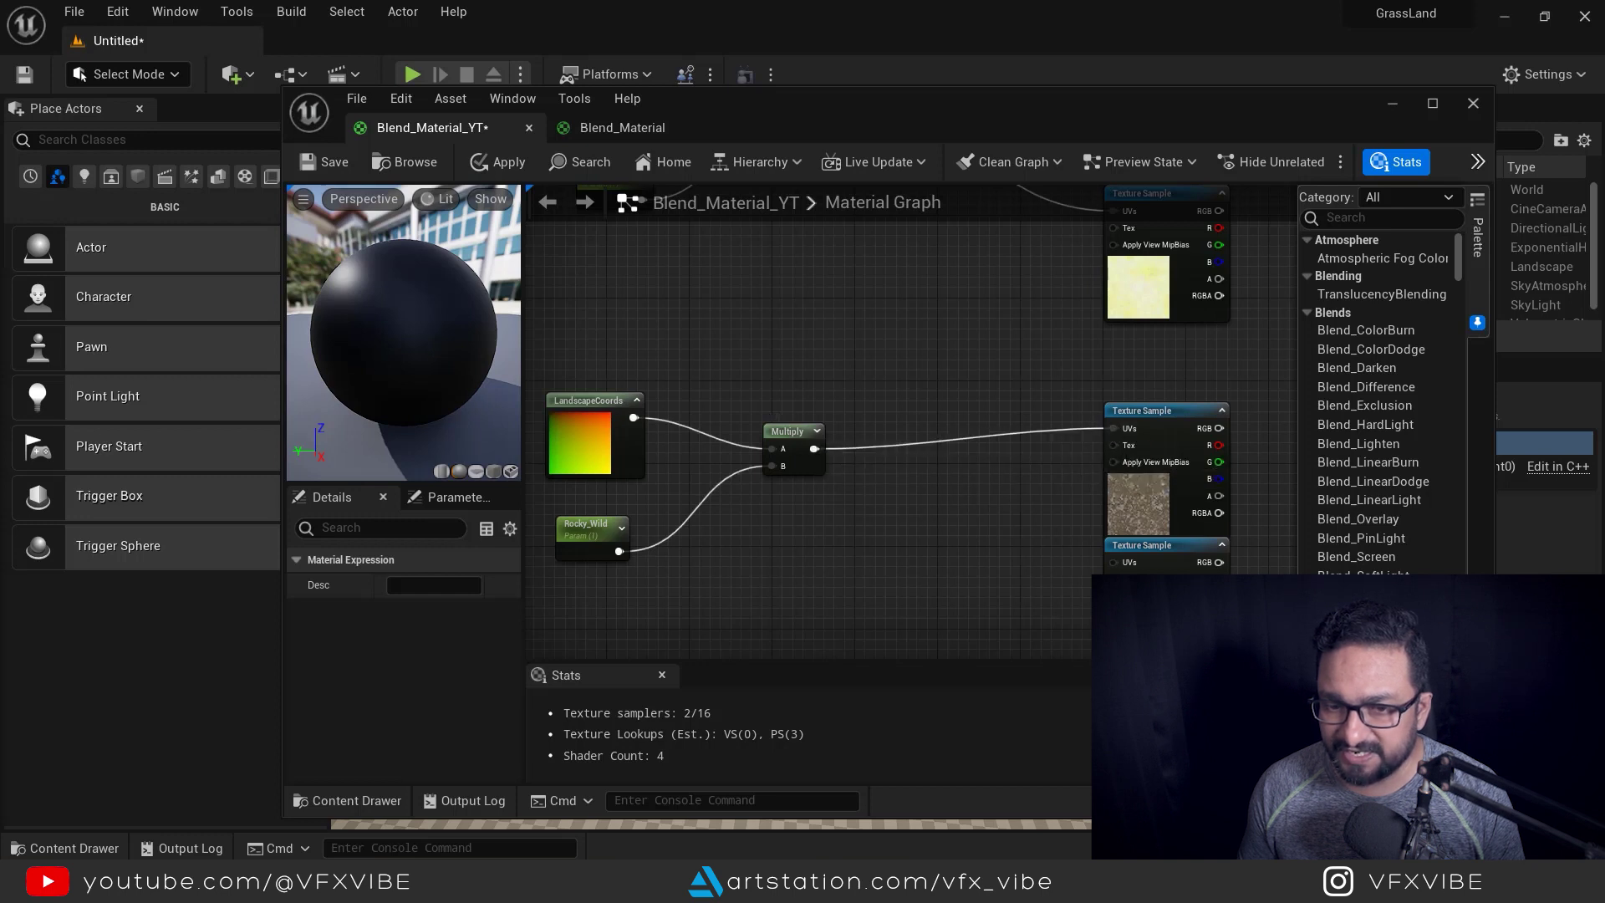
{"action": "right_click_drag", "start_coordinate": [818, 466], "coordinate": [836, 306]}
{"action": "left_click_drag", "start_coordinate": [833, 290], "coordinate": [1135, 403]}
{"action": "right_click_drag", "start_coordinate": [904, 436], "coordinate": [896, 378]}
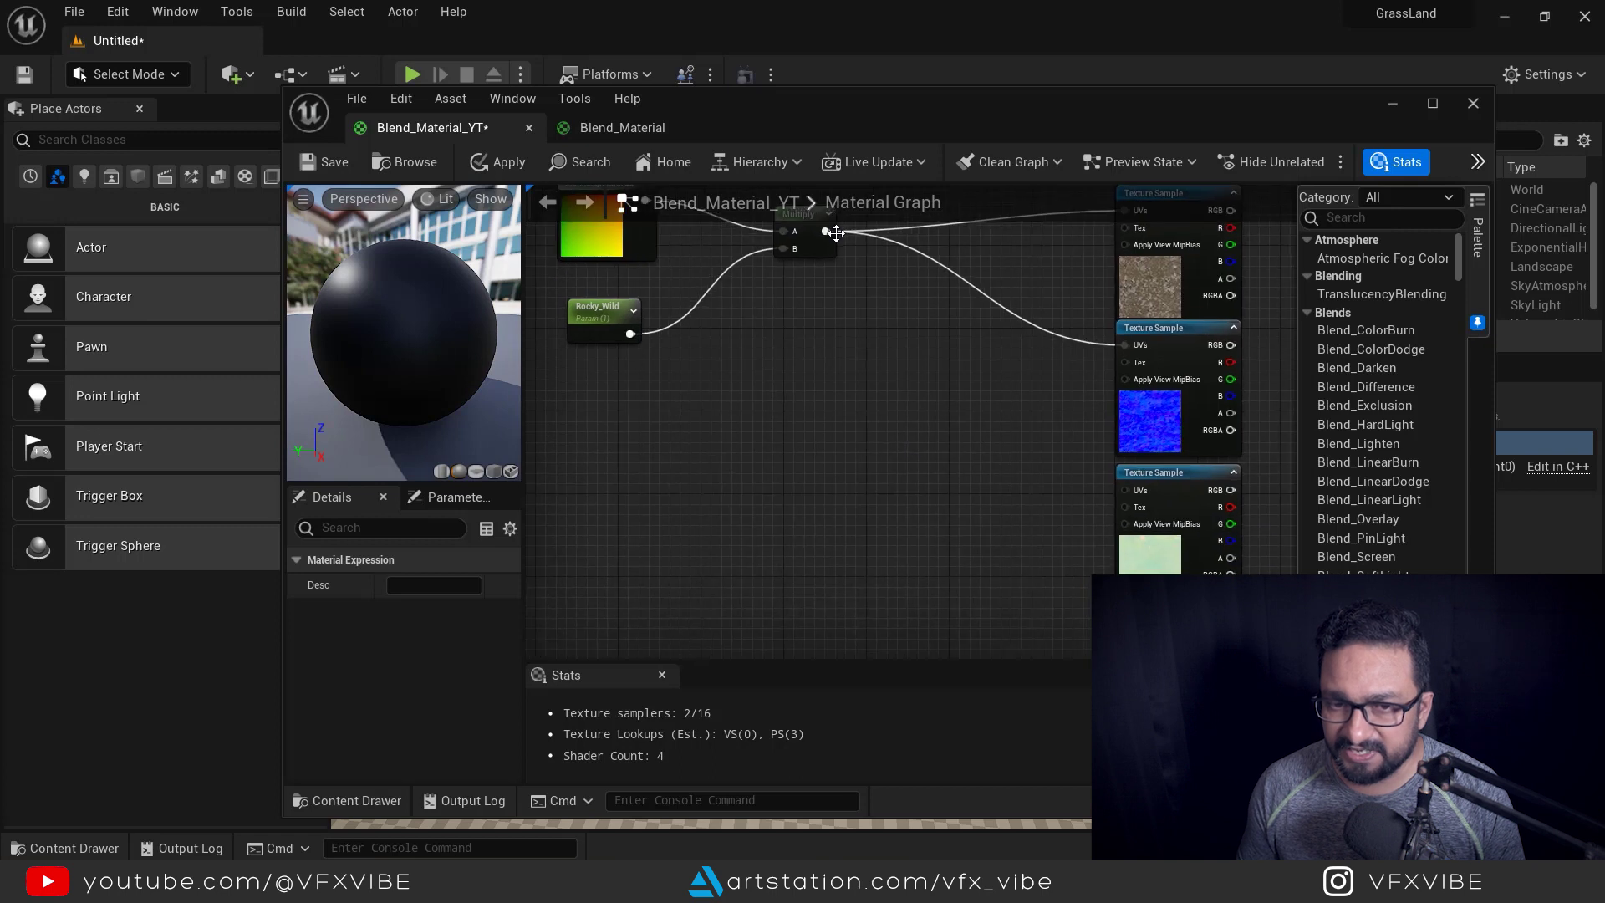
{"action": "left_click_drag", "start_coordinate": [836, 232], "coordinate": [1118, 494]}
Connect the Tundra_Mossy group's Multiply output to the UVs inputs of the texture samples in the third set
{"action": "right_click_drag", "start_coordinate": [936, 564], "coordinate": [931, 341]}
{"action": "left_click_drag", "start_coordinate": [852, 473], "coordinate": [1179, 484]}
{"action": "left_click_drag", "start_coordinate": [855, 482], "coordinate": [1177, 444]}
Add a MakeMaterialAttributes node and place it beside the first set of texture samples
{"action": "scroll", "coordinate": [1121, 435], "scroll_direction": "down", "scroll_amount": 5}
{"action": "right_click_drag", "start_coordinate": [1102, 242], "coordinate": [1014, 516]}
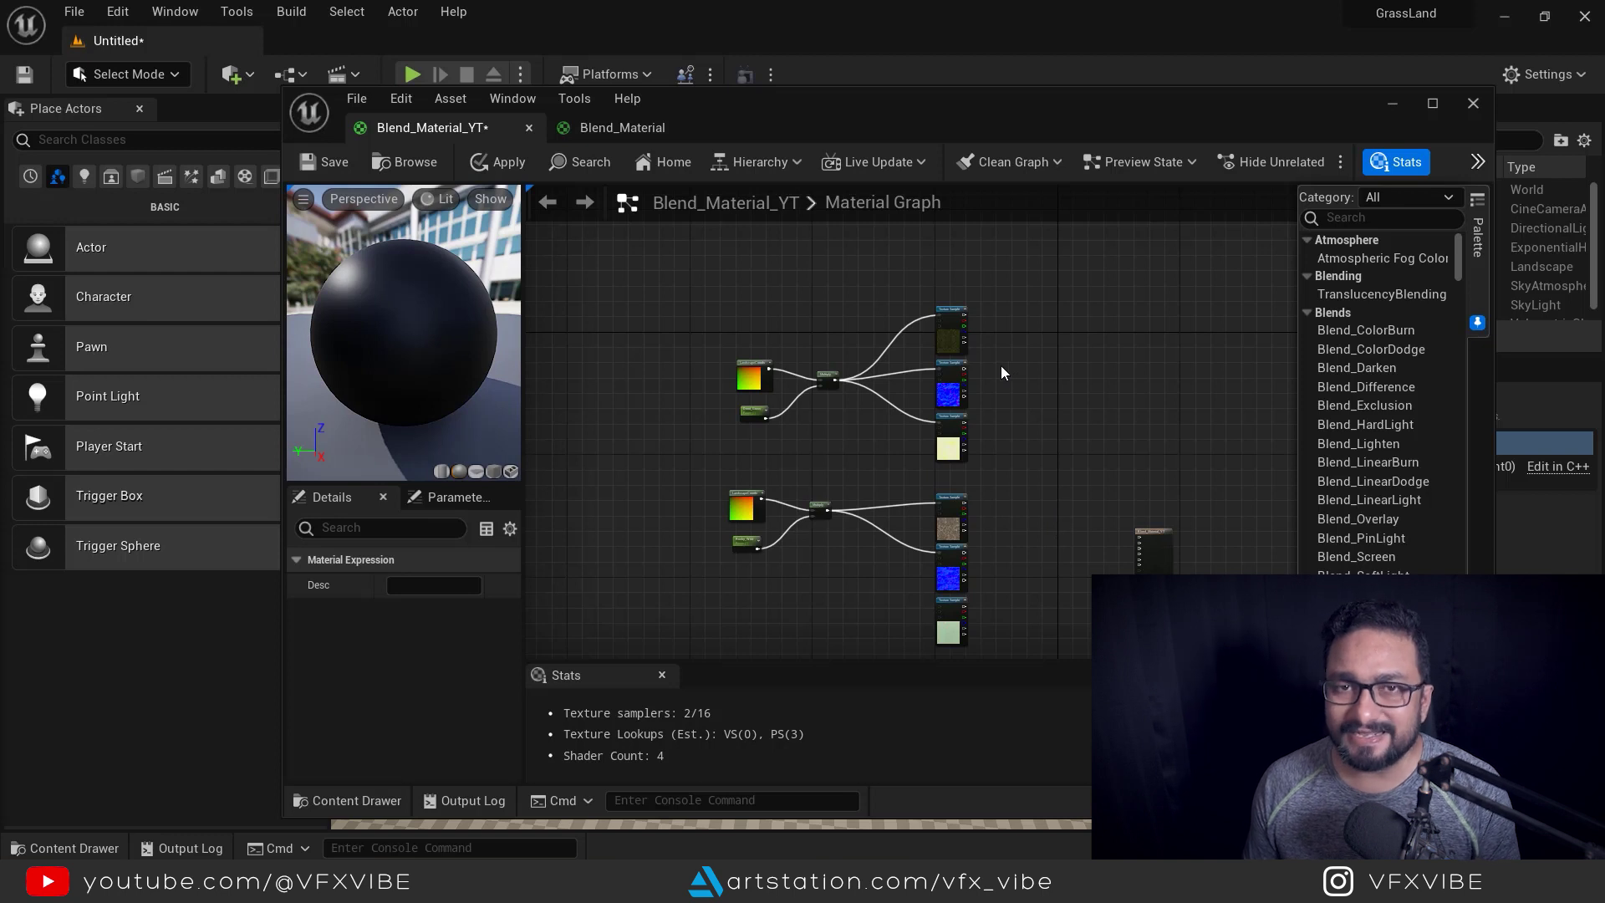
{"action": "right_click_drag", "start_coordinate": [925, 313], "coordinate": [783, 383]}
{"action": "scroll", "coordinate": [893, 357], "scroll_direction": "up", "scroll_amount": 4}
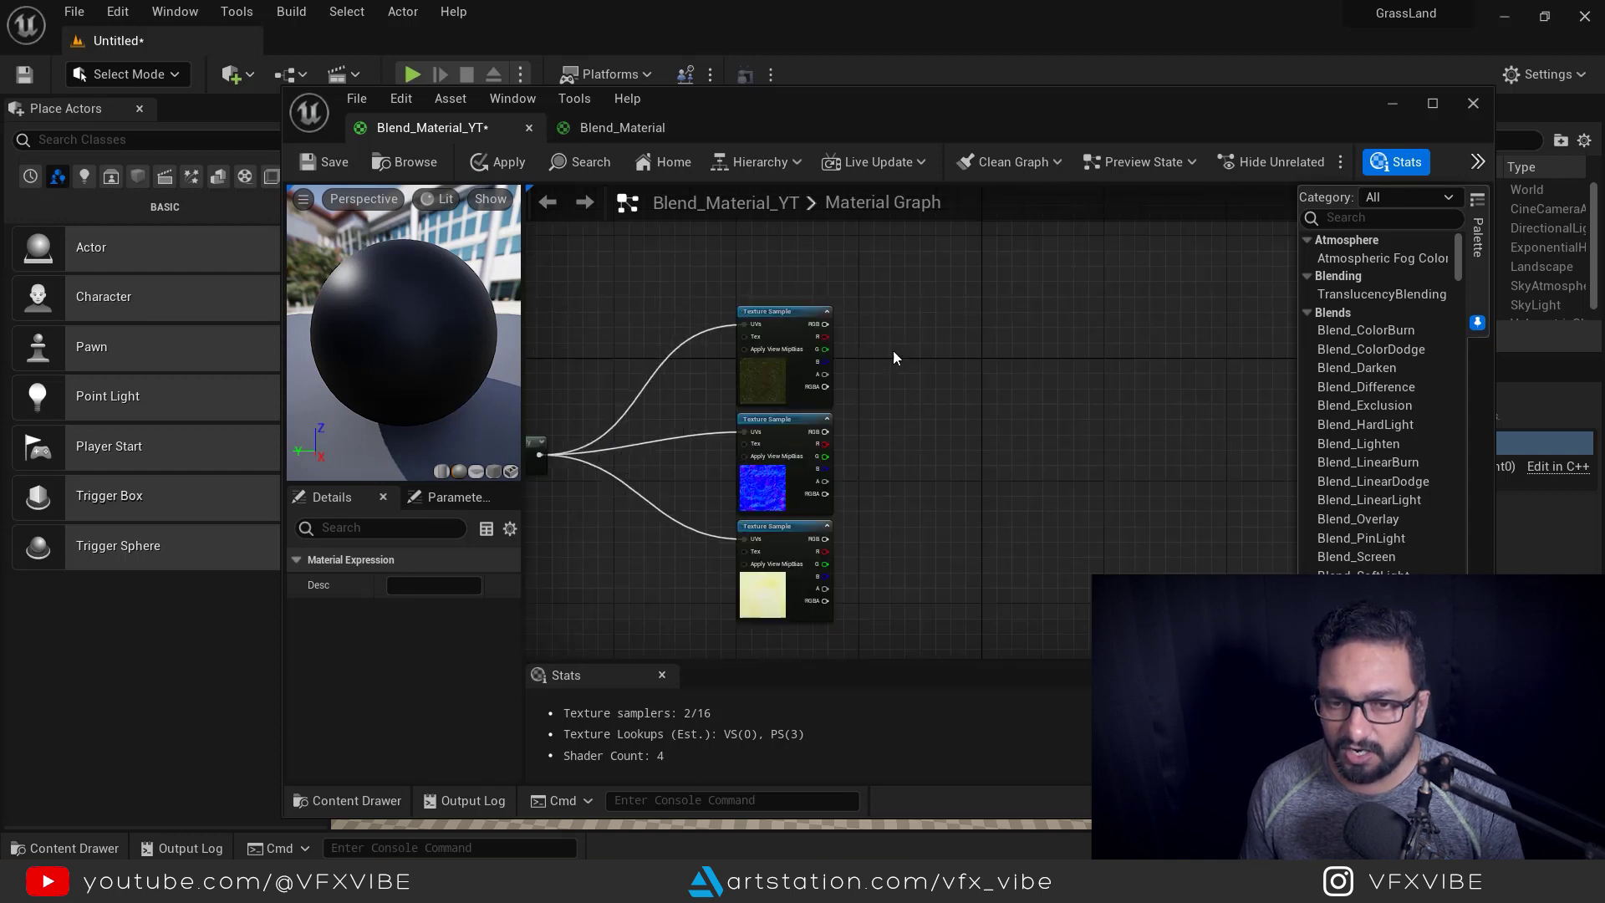
{"action": "left_click", "coordinate": [951, 355]}
{"action": "right_click", "coordinate": [951, 354]}
{"action": "type", "text": "make"}
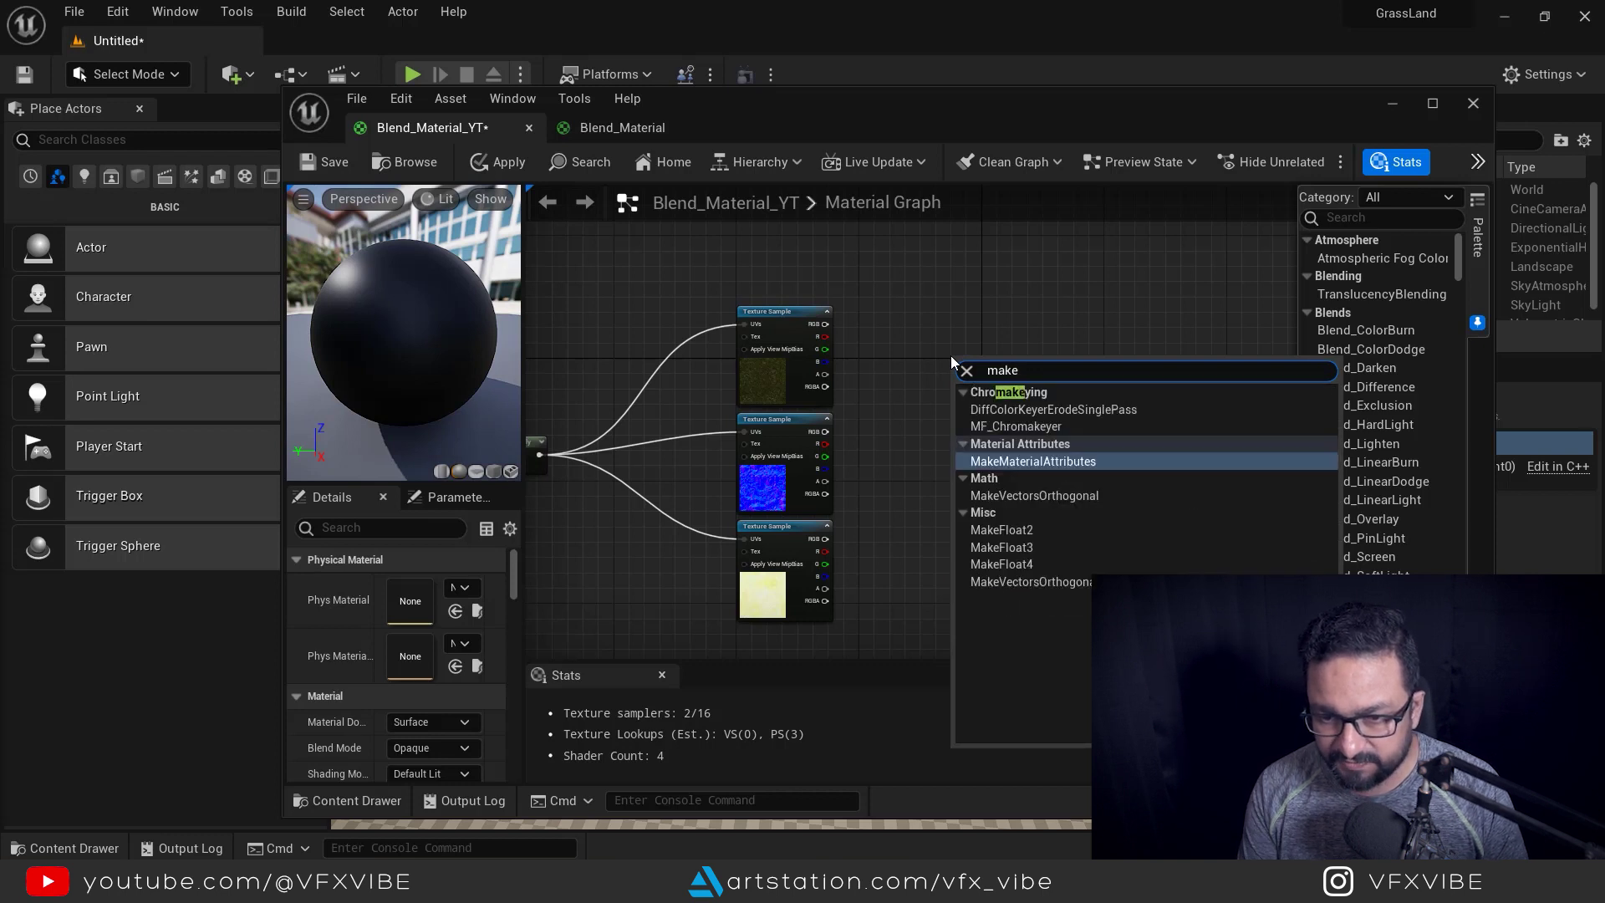
{"action": "left_click", "coordinate": [1070, 463]}
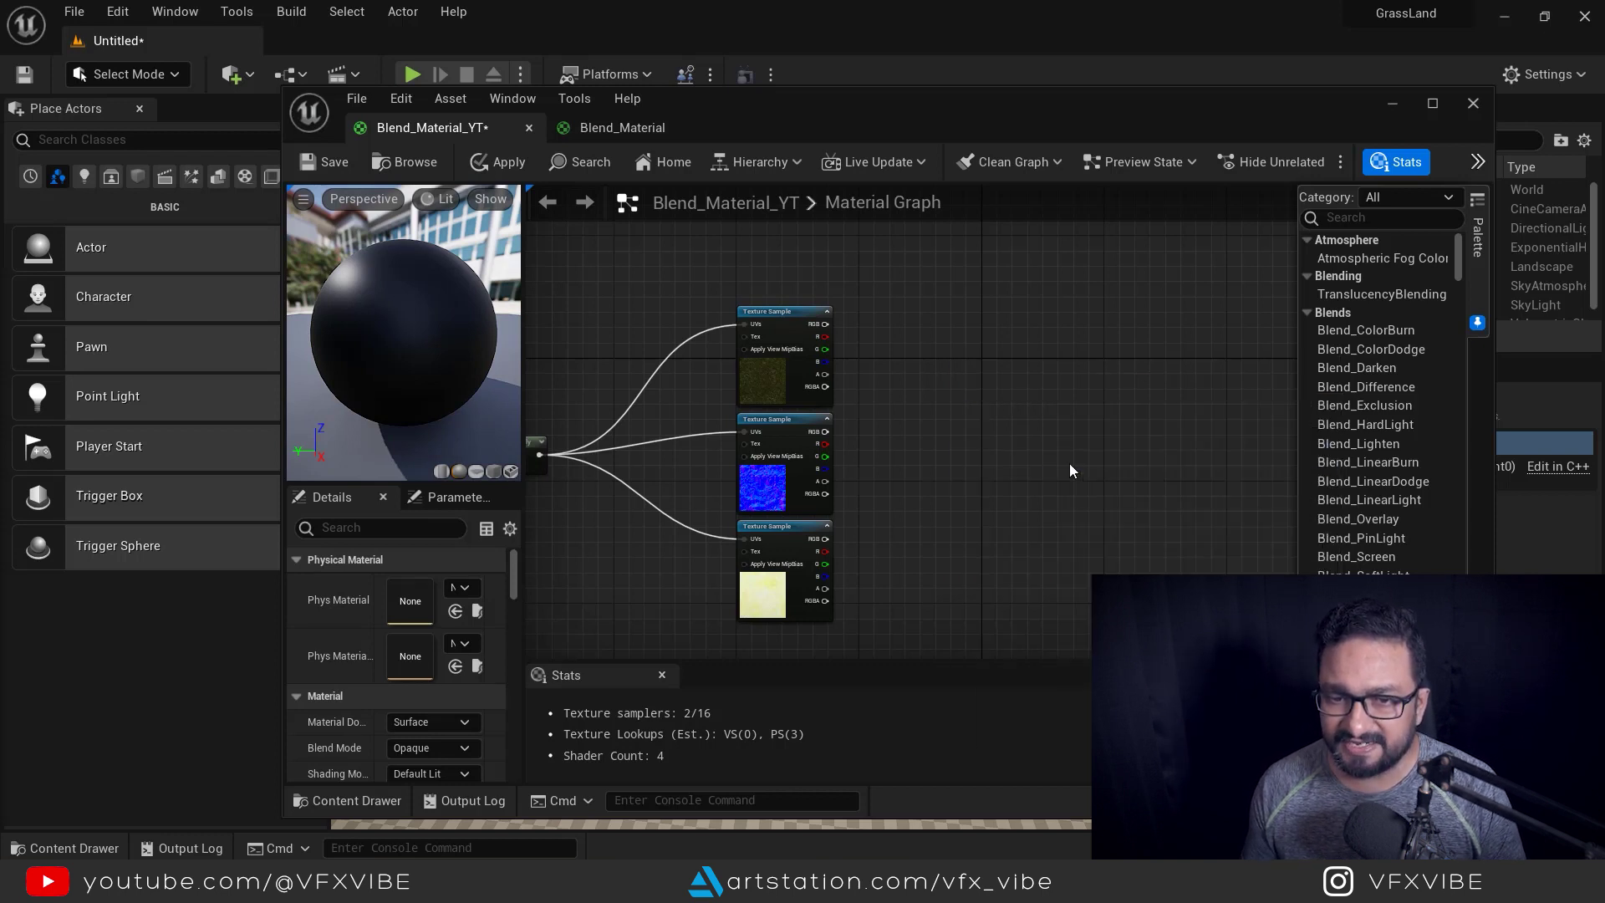
{"action": "left_click_drag", "start_coordinate": [1010, 356], "coordinate": [1015, 326]}
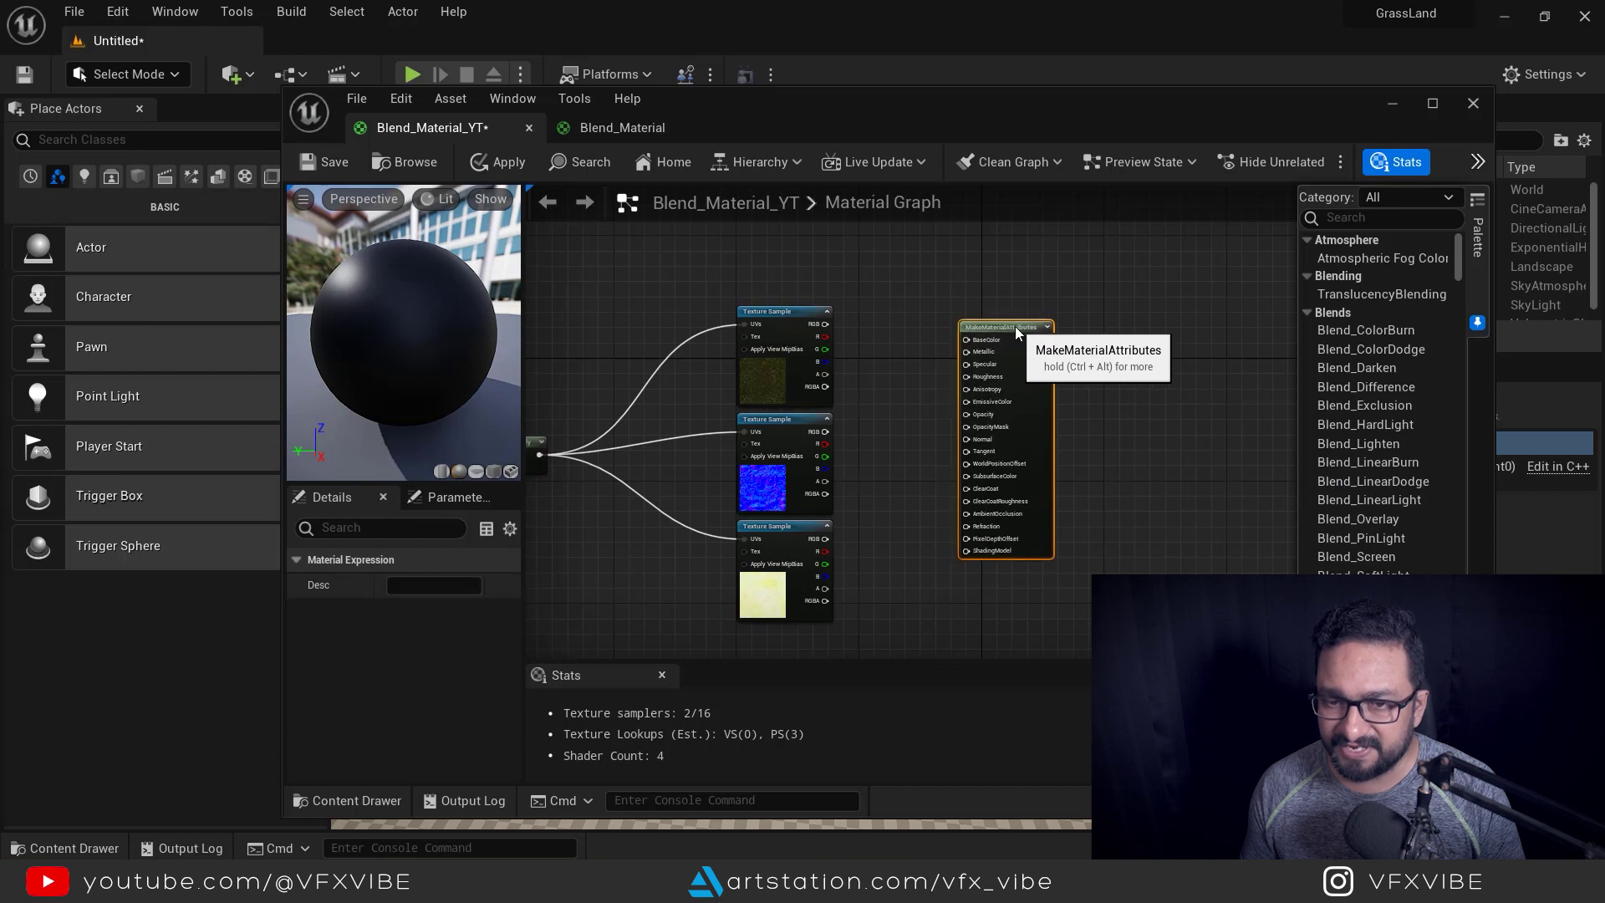
Connect the first set's color, normal and third texture RGB outputs to the MakeMaterialAttributes BaseColor, Normal and Roughness inputs
{"action": "scroll", "coordinate": [860, 373], "scroll_direction": "up", "scroll_amount": 3}
{"action": "mouse_move", "coordinate": [917, 418]}
{"action": "right_mouse_down"}
{"action": "mouse_move", "coordinate": [890, 372]}
{"action": "mouse_move", "coordinate": [895, 414]}
{"action": "right_mouse_up"}
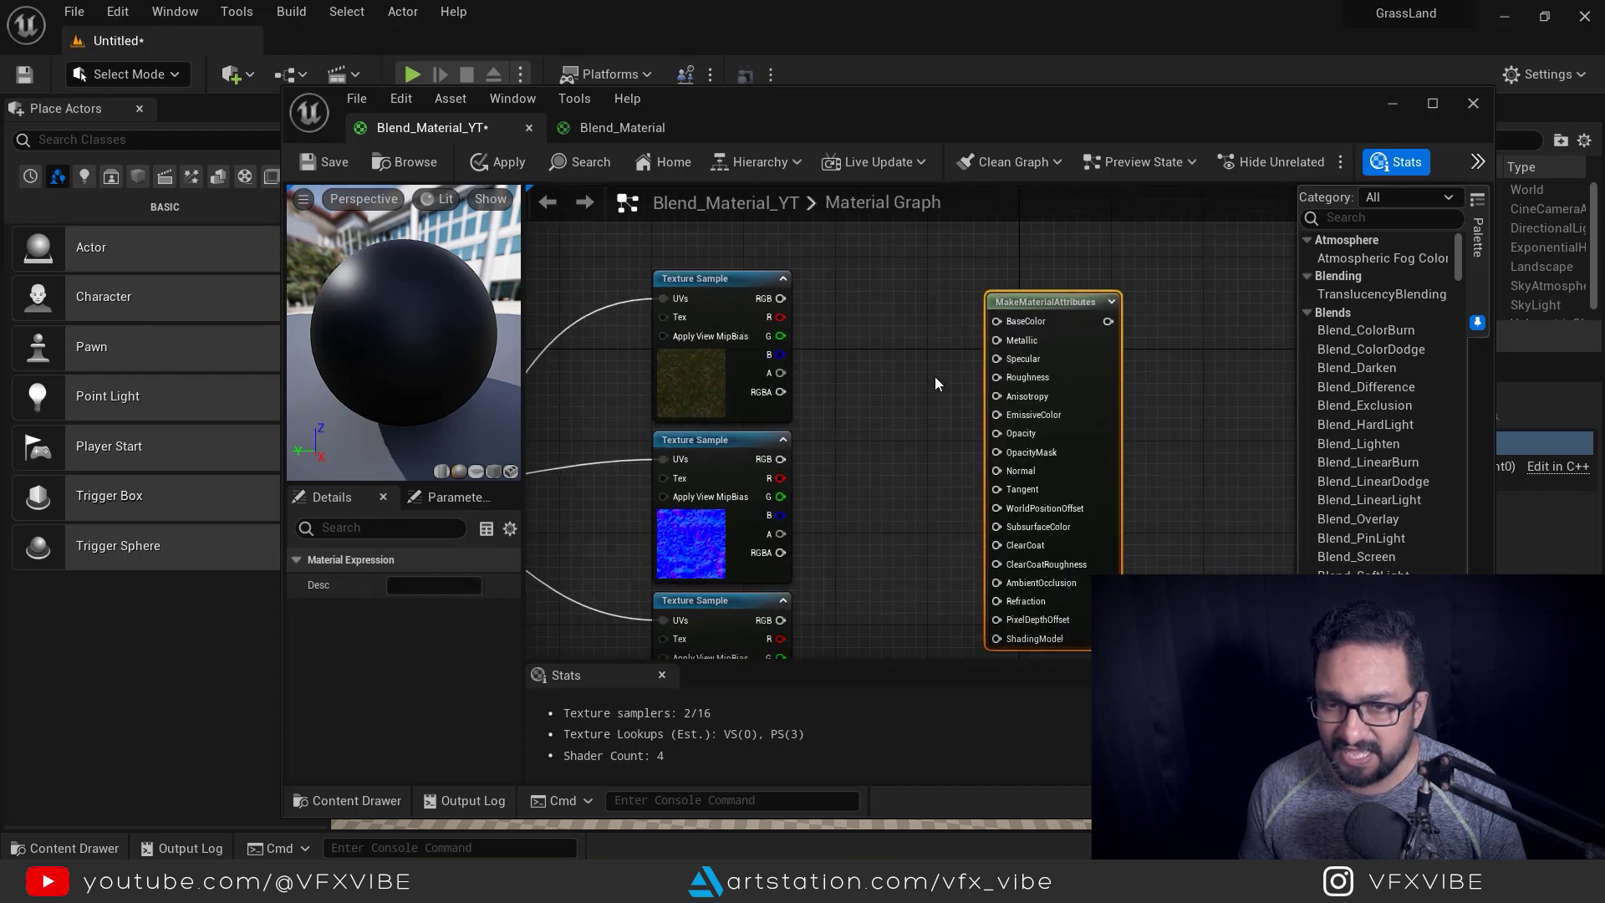
{"action": "left_click", "coordinate": [783, 294]}
{"action": "left_click_drag", "start_coordinate": [781, 298], "coordinate": [998, 321]}
{"action": "right_click_drag", "start_coordinate": [846, 464], "coordinate": [863, 348]}
{"action": "left_click_drag", "start_coordinate": [798, 345], "coordinate": [1012, 356]}
{"action": "right_click_drag", "start_coordinate": [870, 452], "coordinate": [848, 434]}
{"action": "left_click_drag", "start_coordinate": [776, 485], "coordinate": [993, 243]}
Duplicate the MakeMaterialAttributes node and place the copy beside the second set of texture samples
{"action": "scroll", "coordinate": [877, 476], "scroll_direction": "down", "scroll_amount": 4}
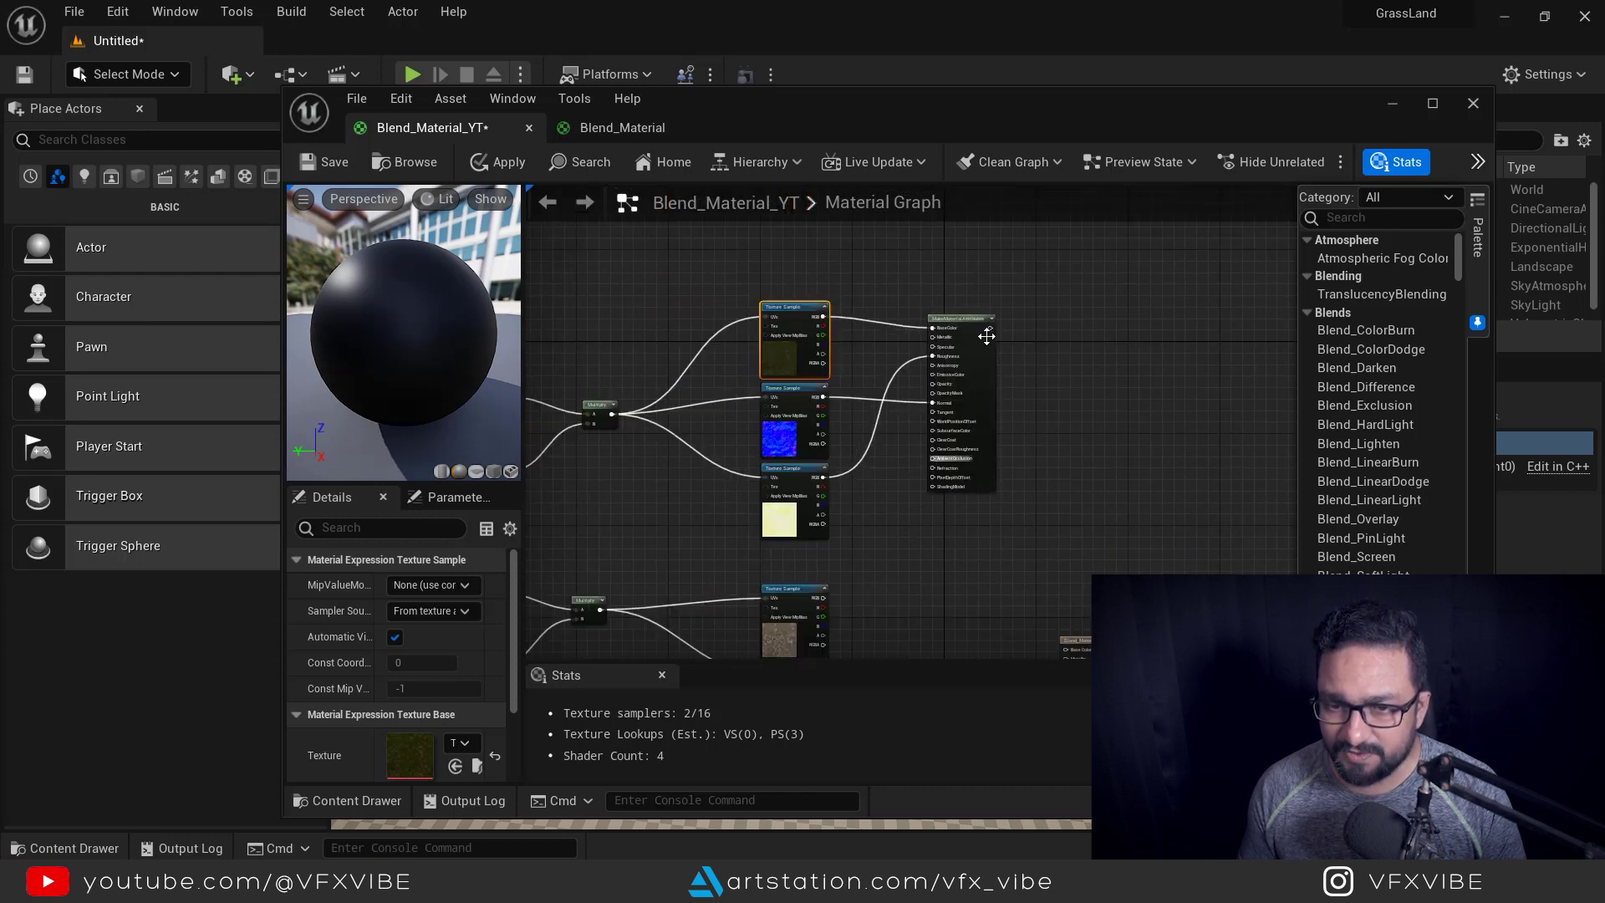
{"action": "left_click", "coordinate": [966, 319]}
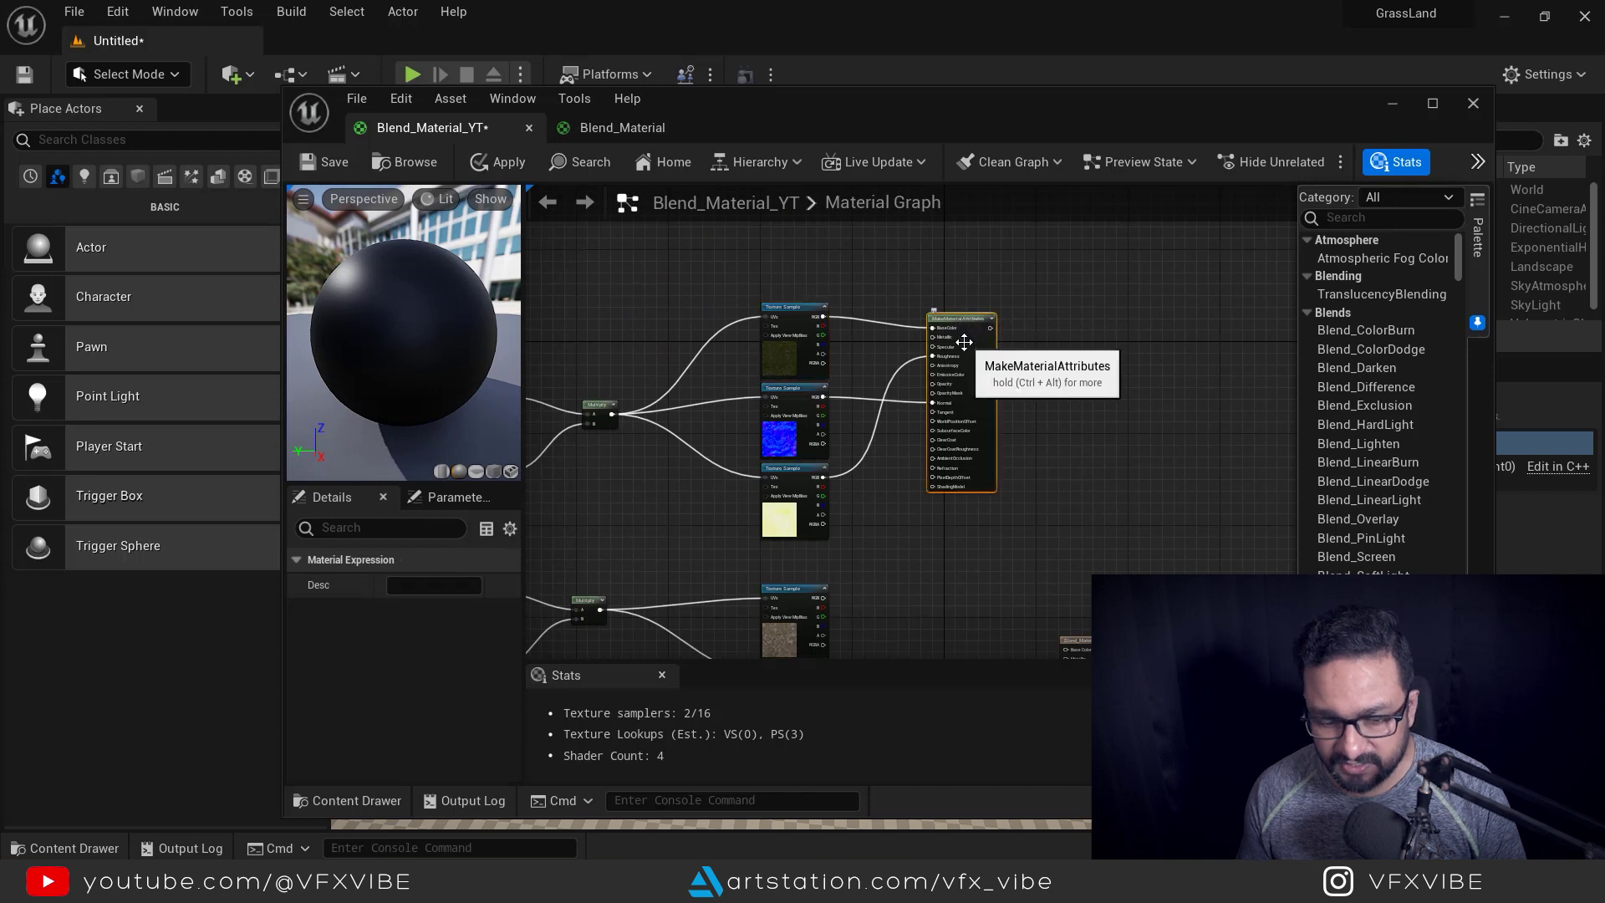
{"action": "right_click_drag", "start_coordinate": [975, 527], "coordinate": [970, 385]}
{"action": "key", "text": "ctrl+d"}
{"action": "left_click_drag", "start_coordinate": [978, 438], "coordinate": [976, 347]}
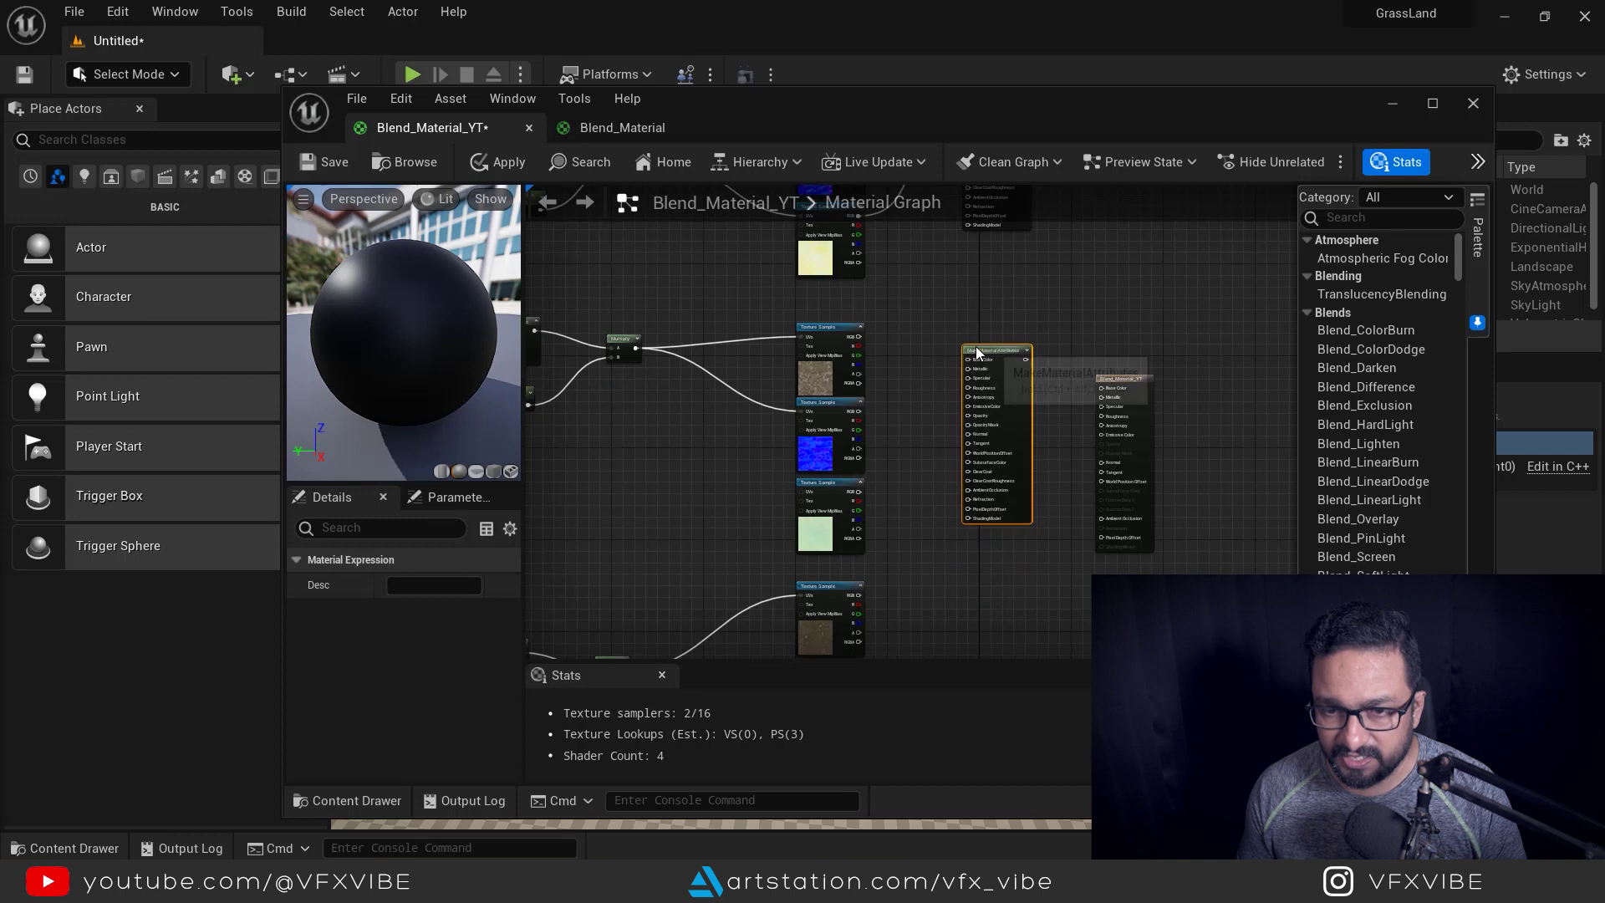
Connect the second set's color, normal and third texture RGB outputs to its MakeMaterialAttributes BaseColor, Normal and Roughness inputs
{"action": "scroll", "coordinate": [863, 355], "scroll_direction": "up", "scroll_amount": 3}
{"action": "left_click_drag", "start_coordinate": [863, 321], "coordinate": [1047, 363]}
{"action": "left_click_drag", "start_coordinate": [864, 456], "coordinate": [1046, 498]}
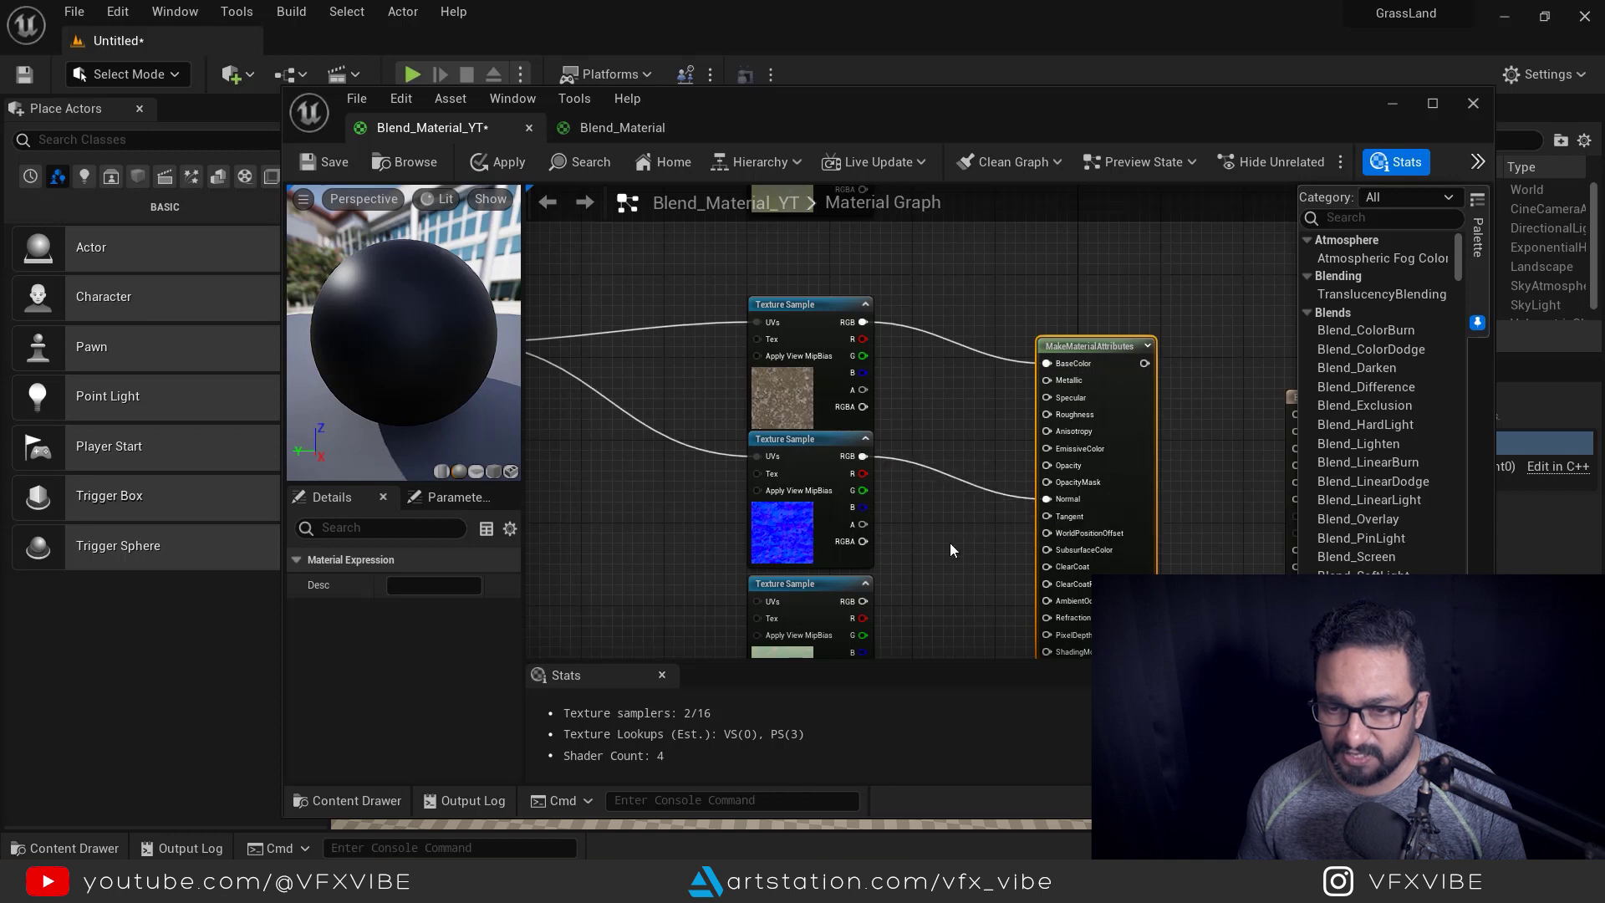
{"action": "right_click_drag", "start_coordinate": [950, 550], "coordinate": [903, 475]}
{"action": "left_click_drag", "start_coordinate": [818, 525], "coordinate": [1002, 339]}
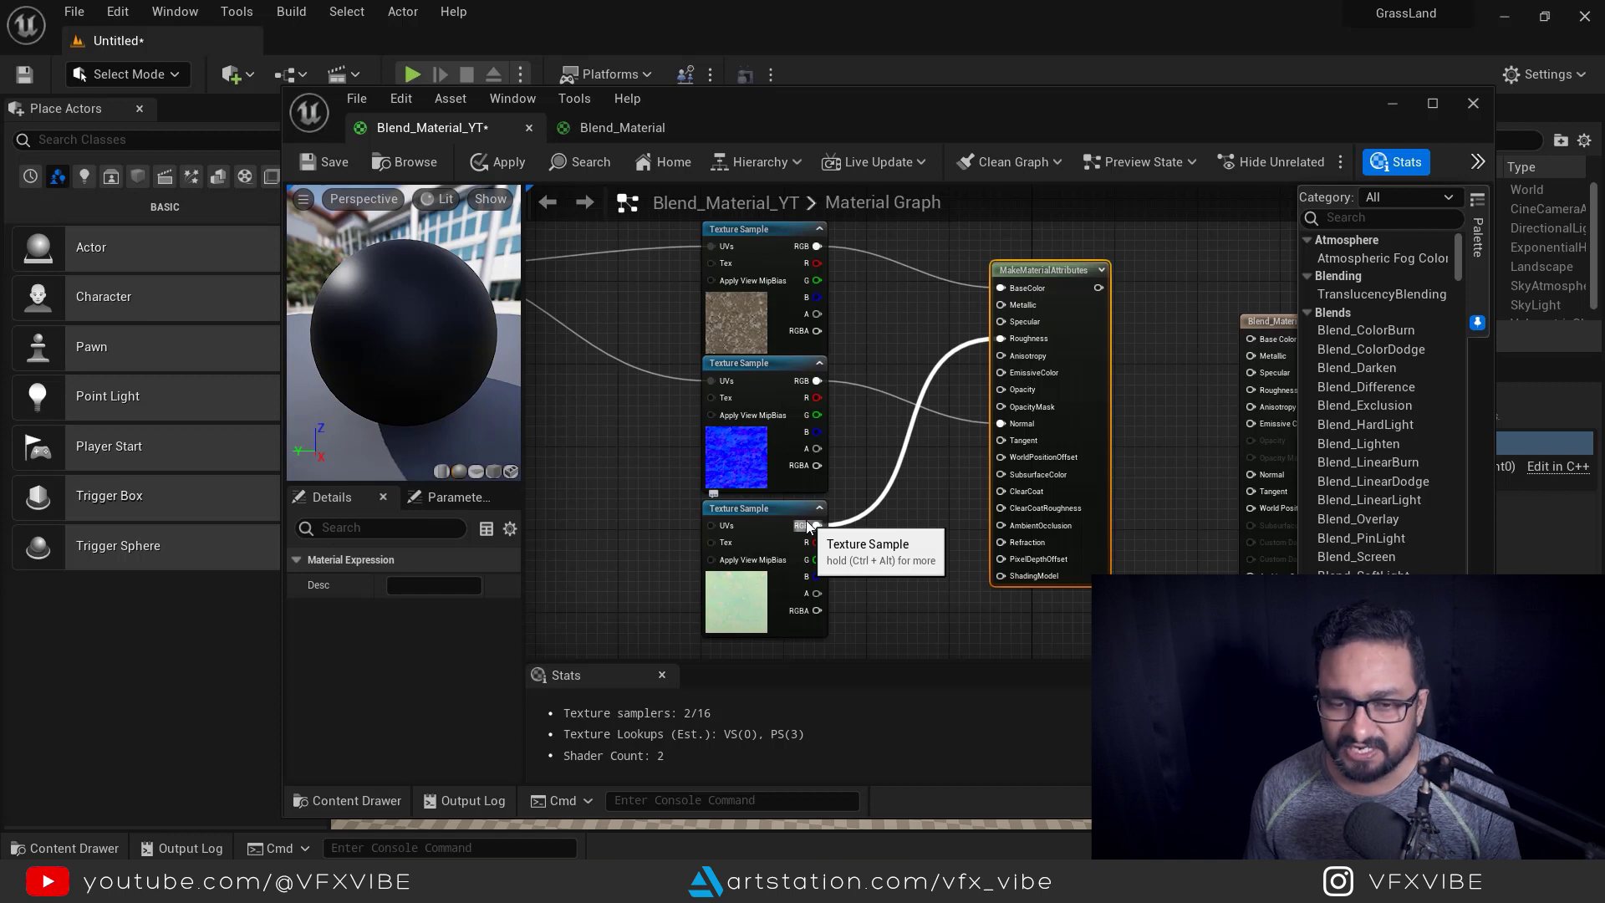
Paste another MakeMaterialAttributes node and place it beside the third set of texture samples
{"action": "right_click_drag", "start_coordinate": [903, 652], "coordinate": [856, 323]}
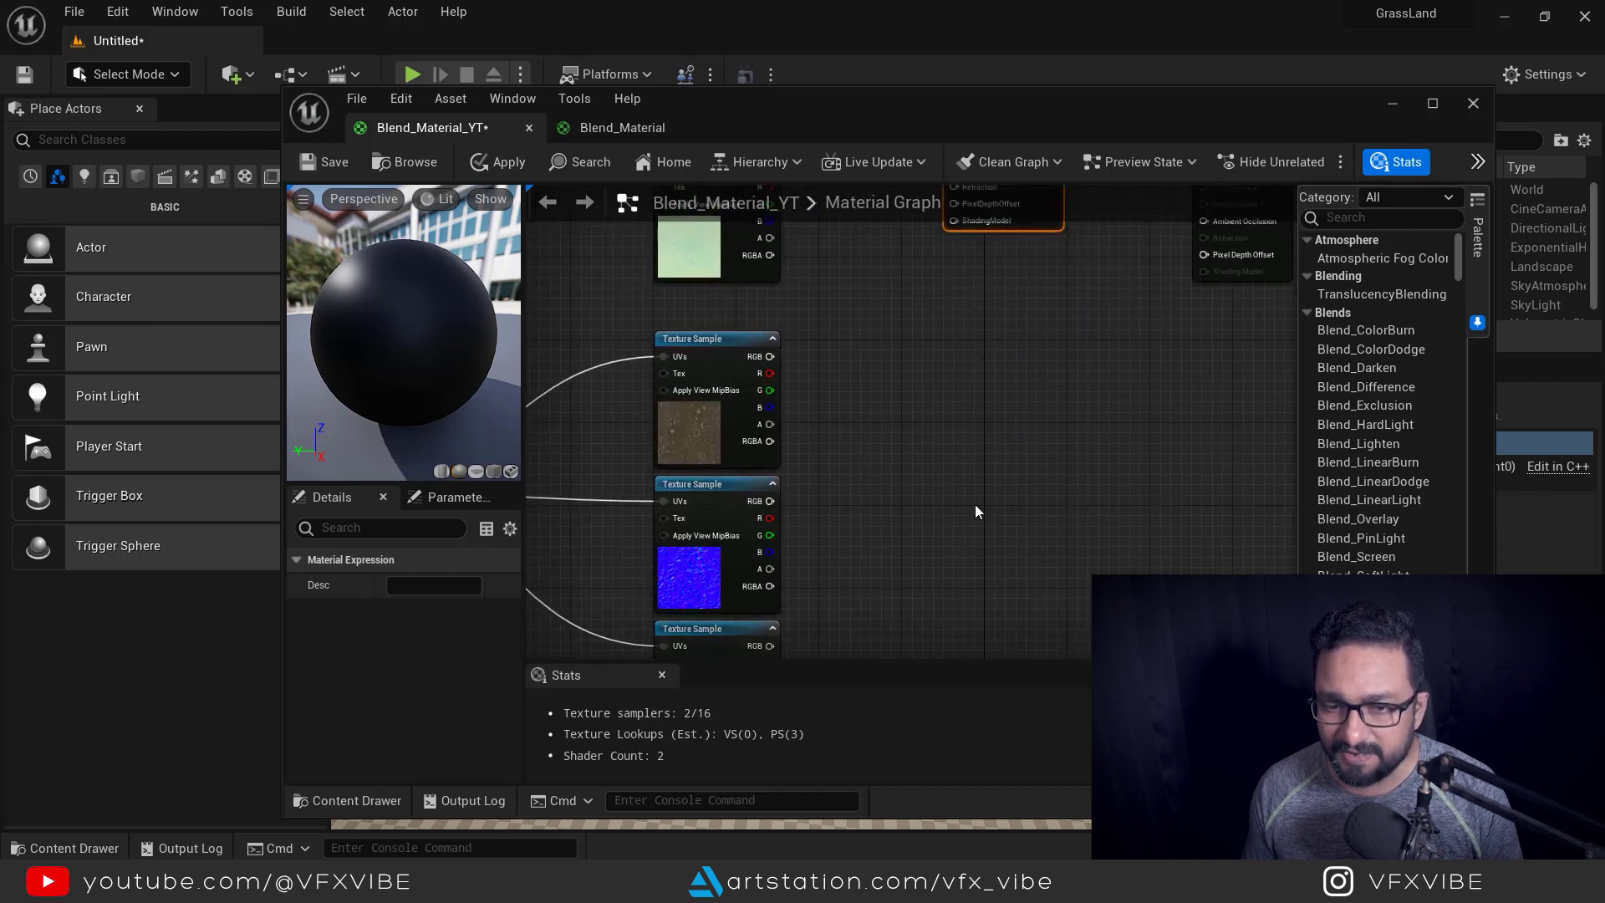
{"action": "left_click", "coordinate": [985, 519]}
{"action": "key", "text": "ctrl+v"}
{"action": "left_click_drag", "start_coordinate": [1020, 534], "coordinate": [1012, 480]}
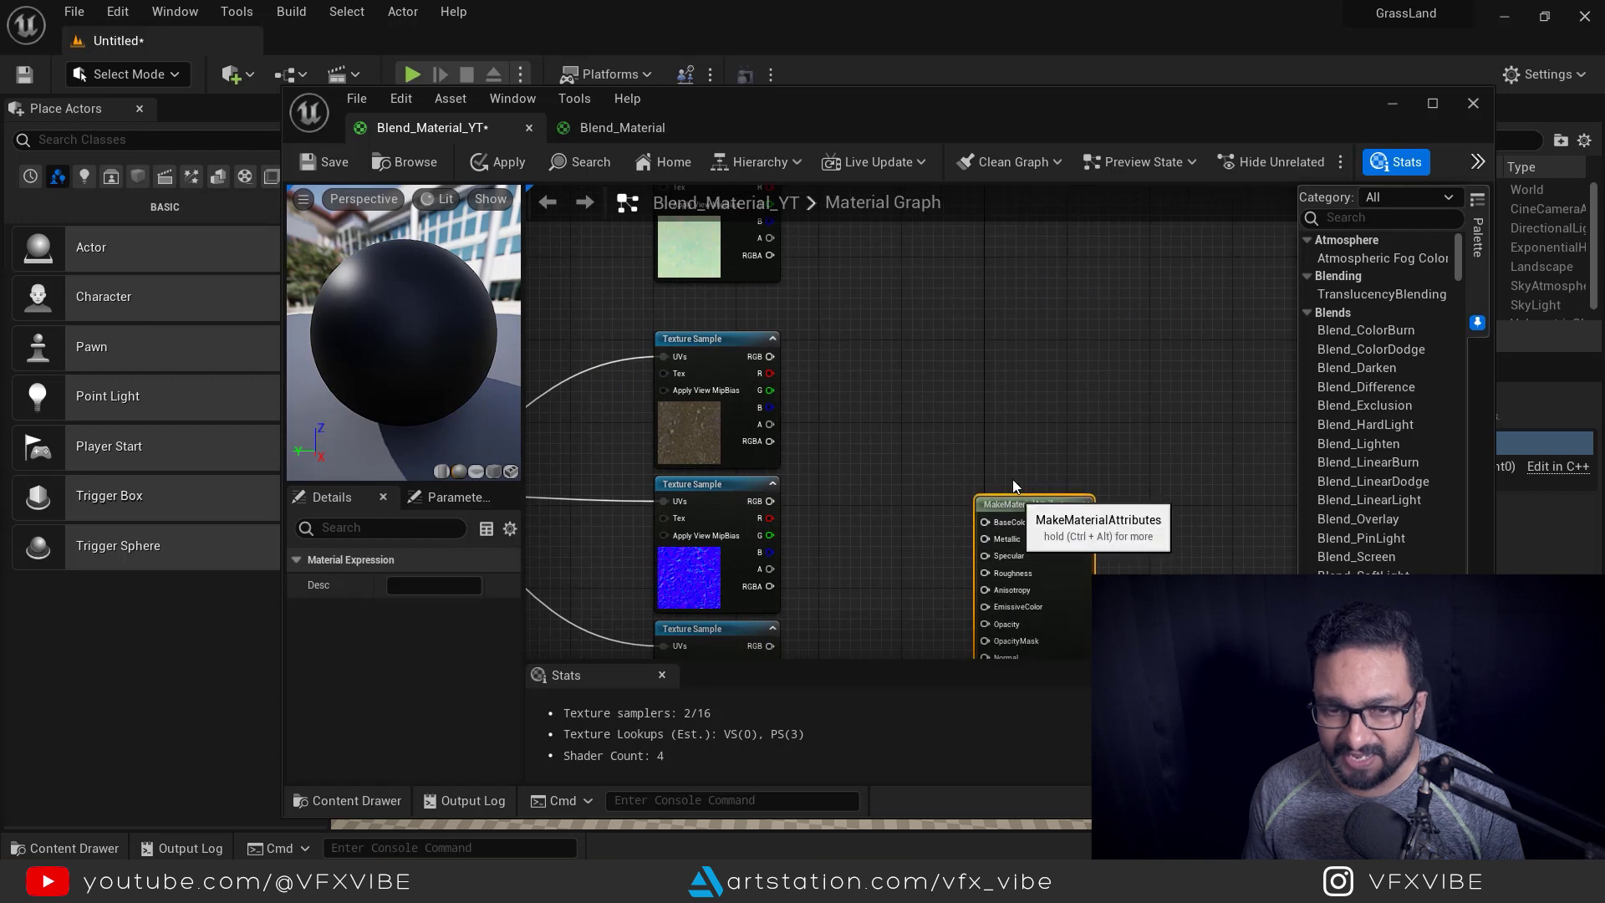
Connect the third set's color, normal and third texture RGB outputs to its MakeMaterialAttributes BaseColor, Normal and Roughness inputs
{"action": "left_click_drag", "start_coordinate": [770, 356], "coordinate": [984, 501]}
{"action": "right_click_drag", "start_coordinate": [876, 552], "coordinate": [813, 346]}
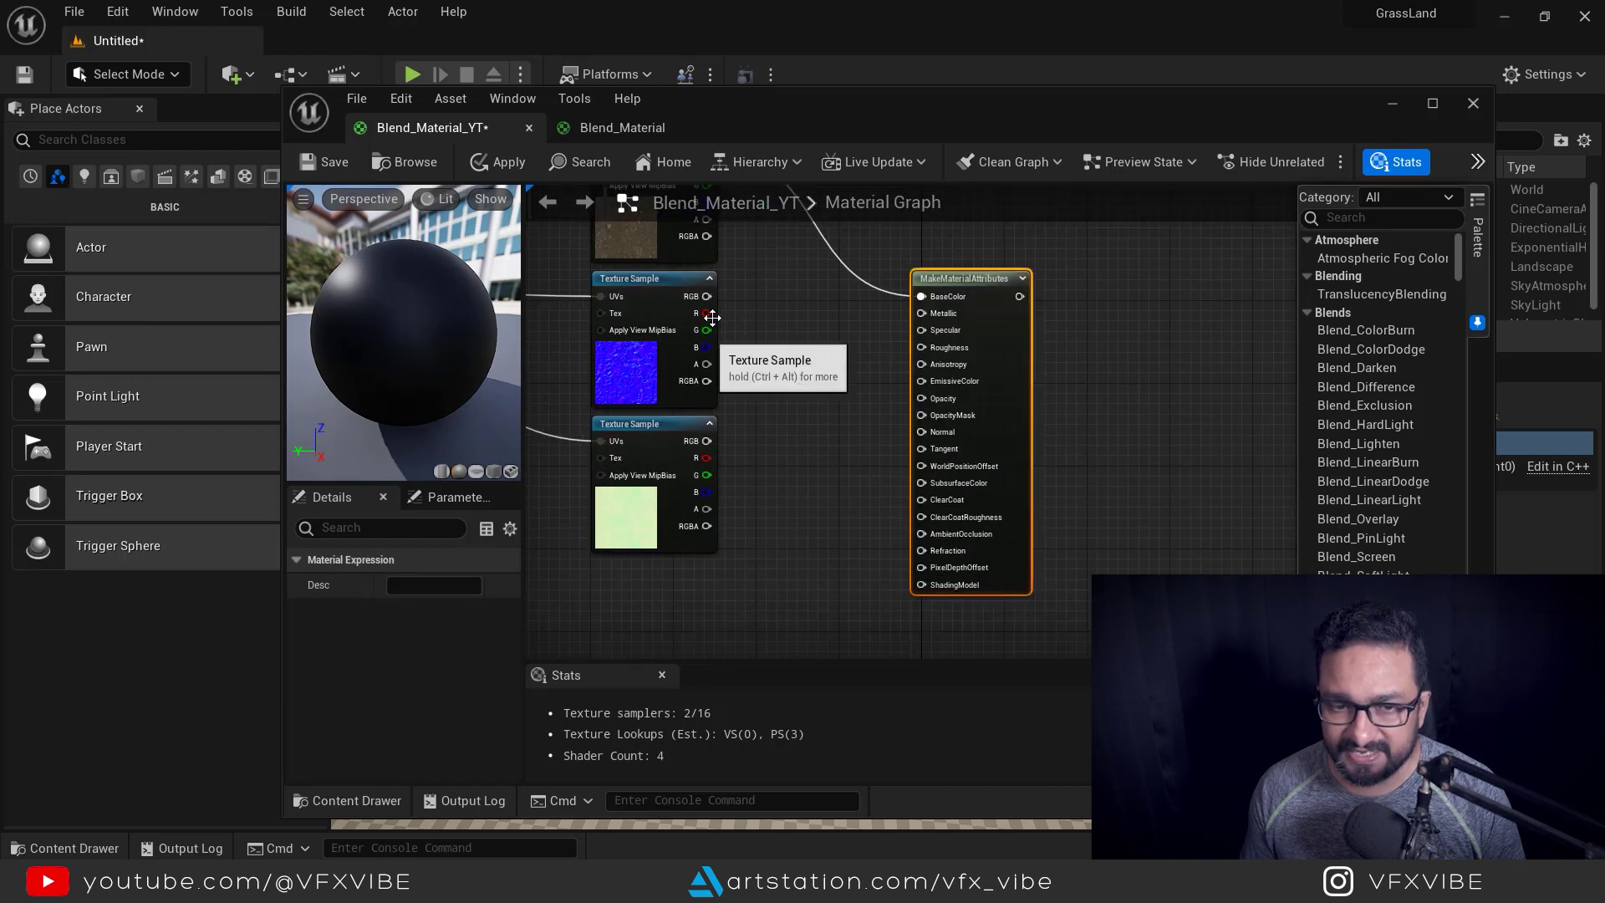
{"action": "left_click_drag", "start_coordinate": [707, 296], "coordinate": [921, 431]}
{"action": "left_click_drag", "start_coordinate": [712, 443], "coordinate": [921, 348]}
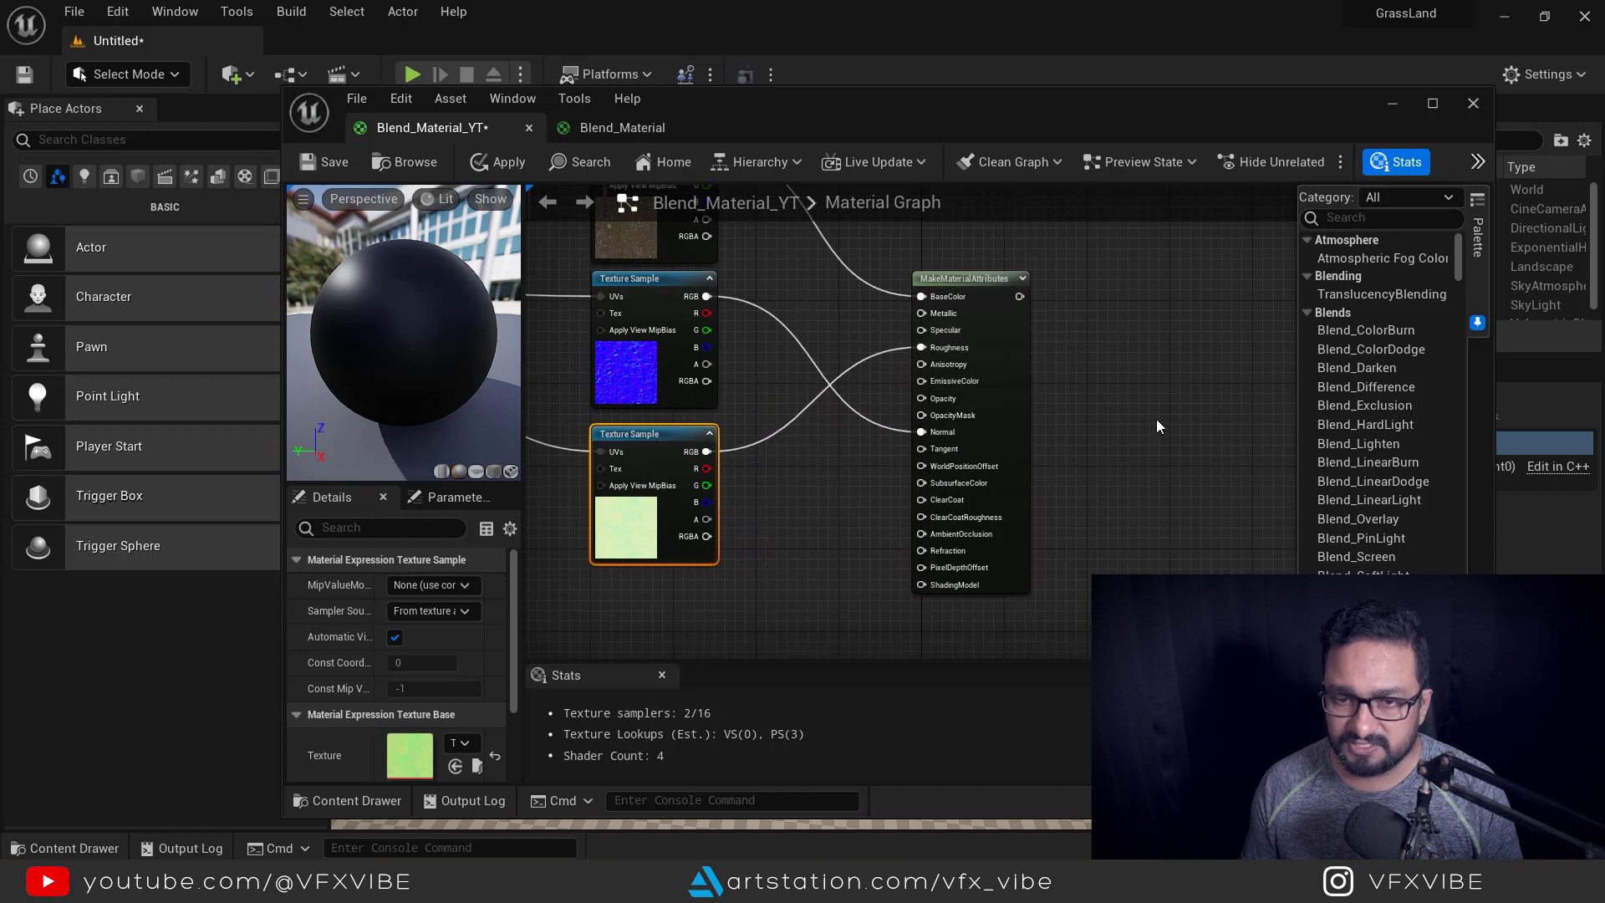
{"action": "scroll", "coordinate": [1129, 403], "scroll_direction": "down", "scroll_amount": 5}
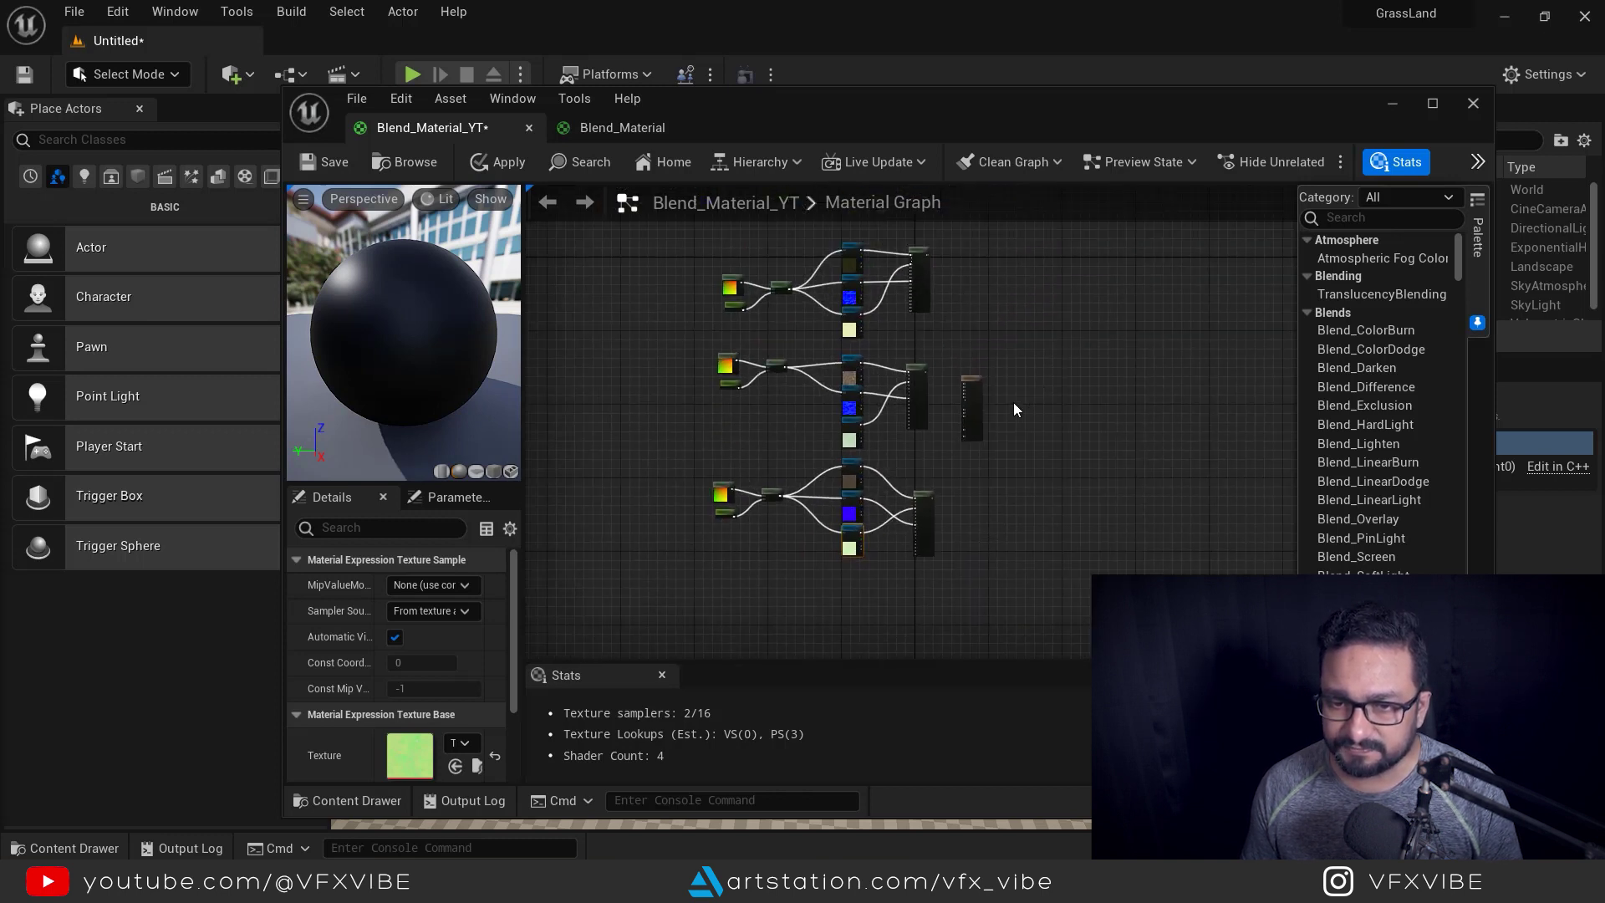
Move the material result node farther away and add a LandscapeLayerBlend node between it and the MakeMaterialAttributes nodes
{"action": "left_click_drag", "start_coordinate": [944, 374], "coordinate": [1093, 362]}
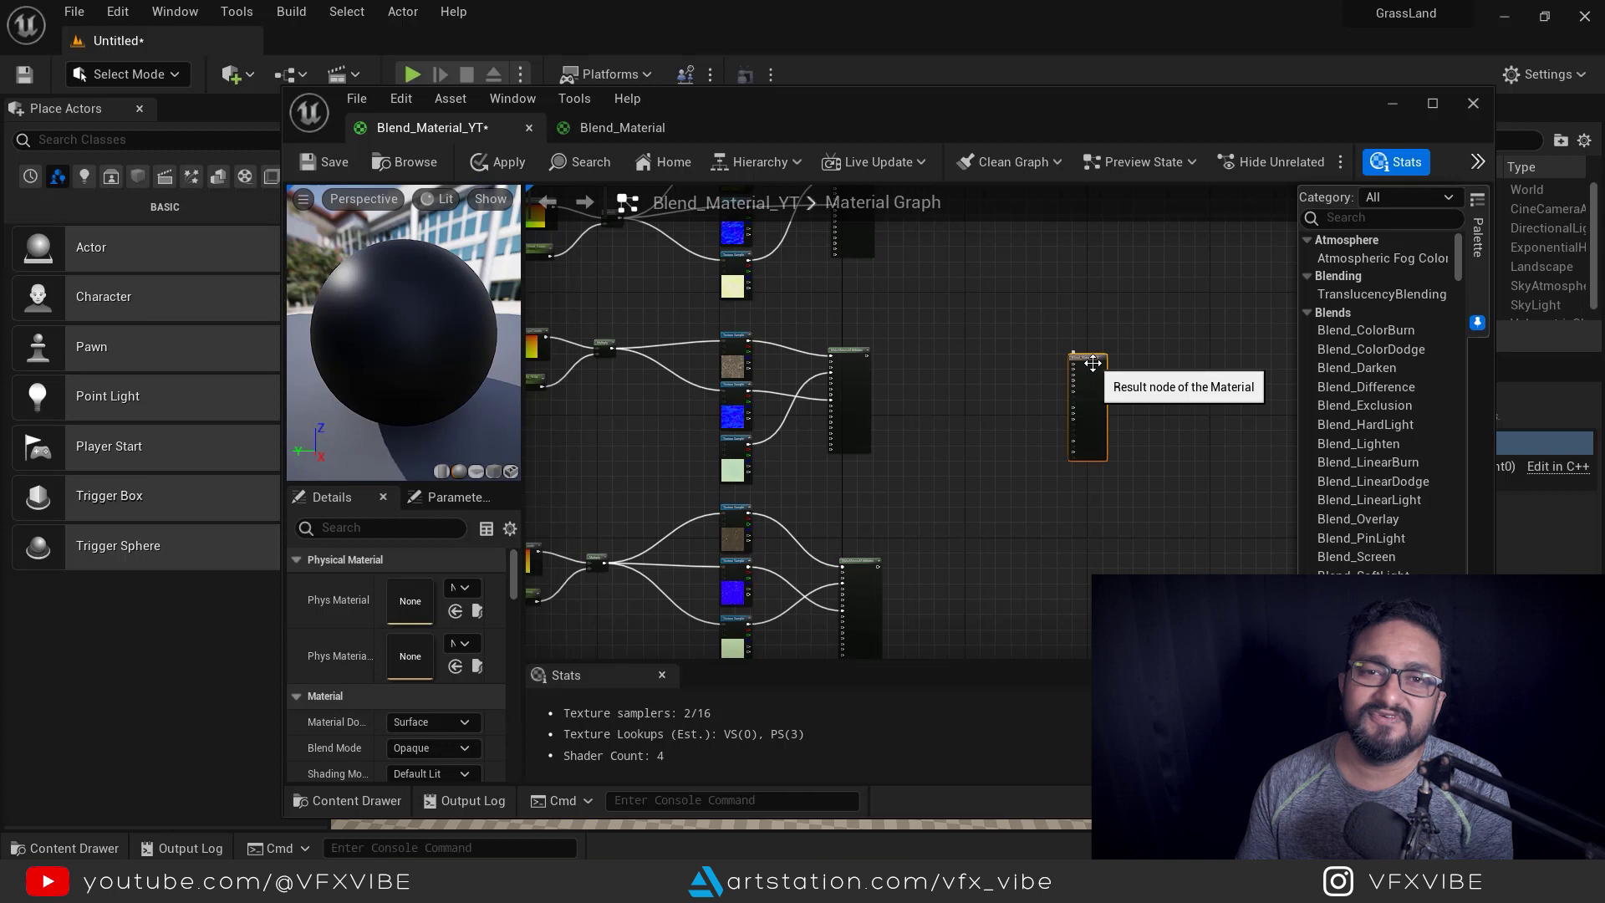
{"action": "left_click", "coordinate": [804, 242]}
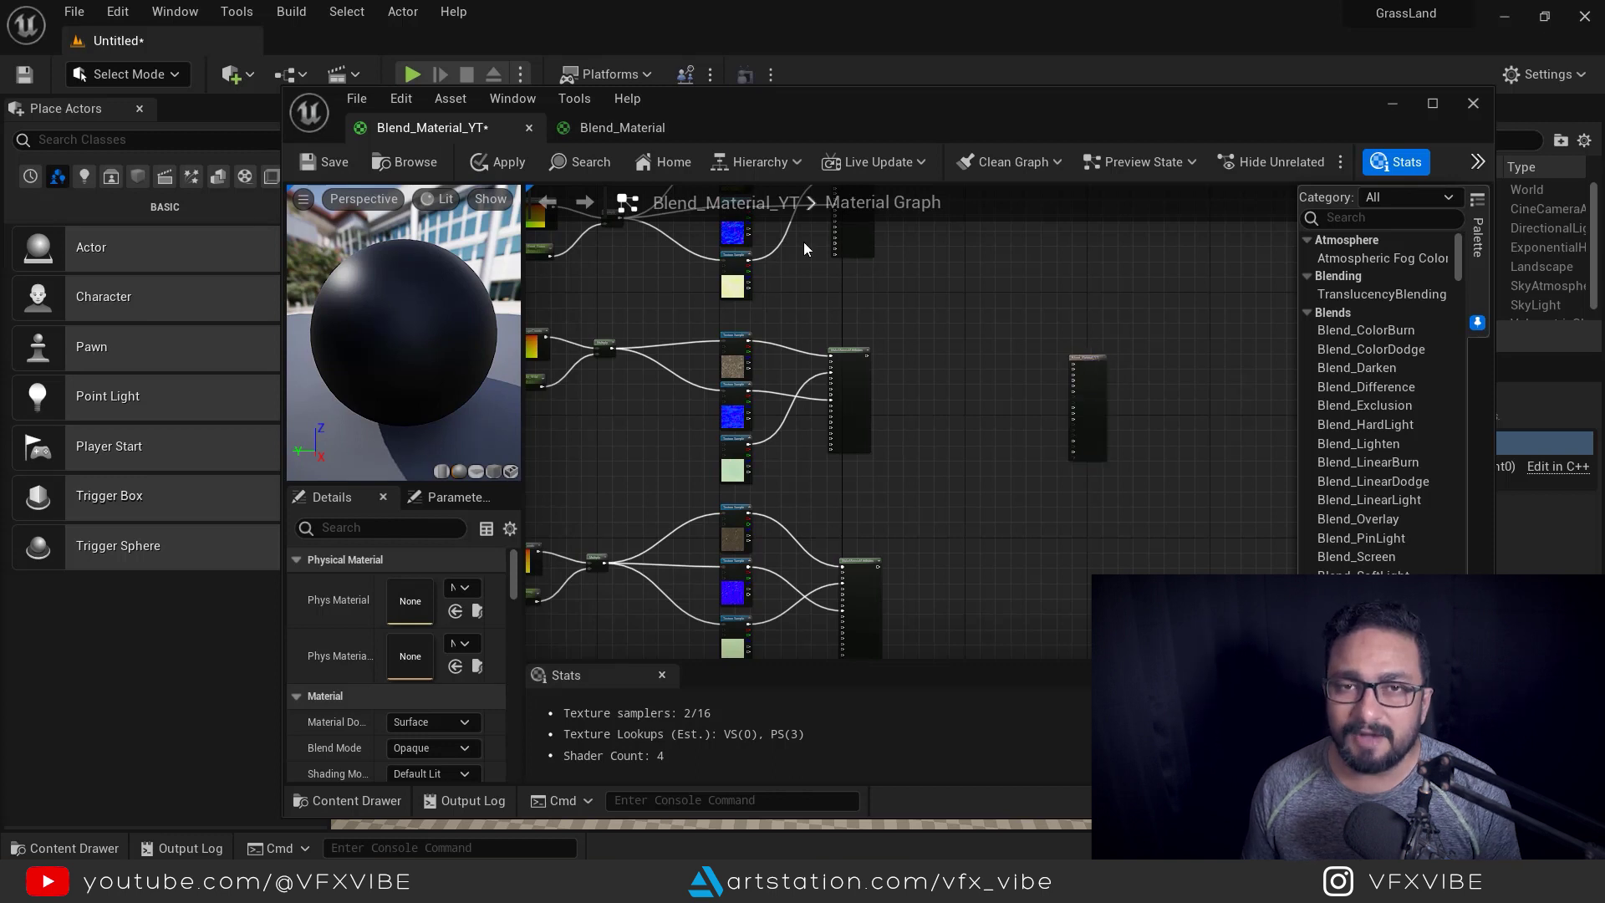
{"action": "right_click_drag", "start_coordinate": [957, 430], "coordinate": [908, 484]}
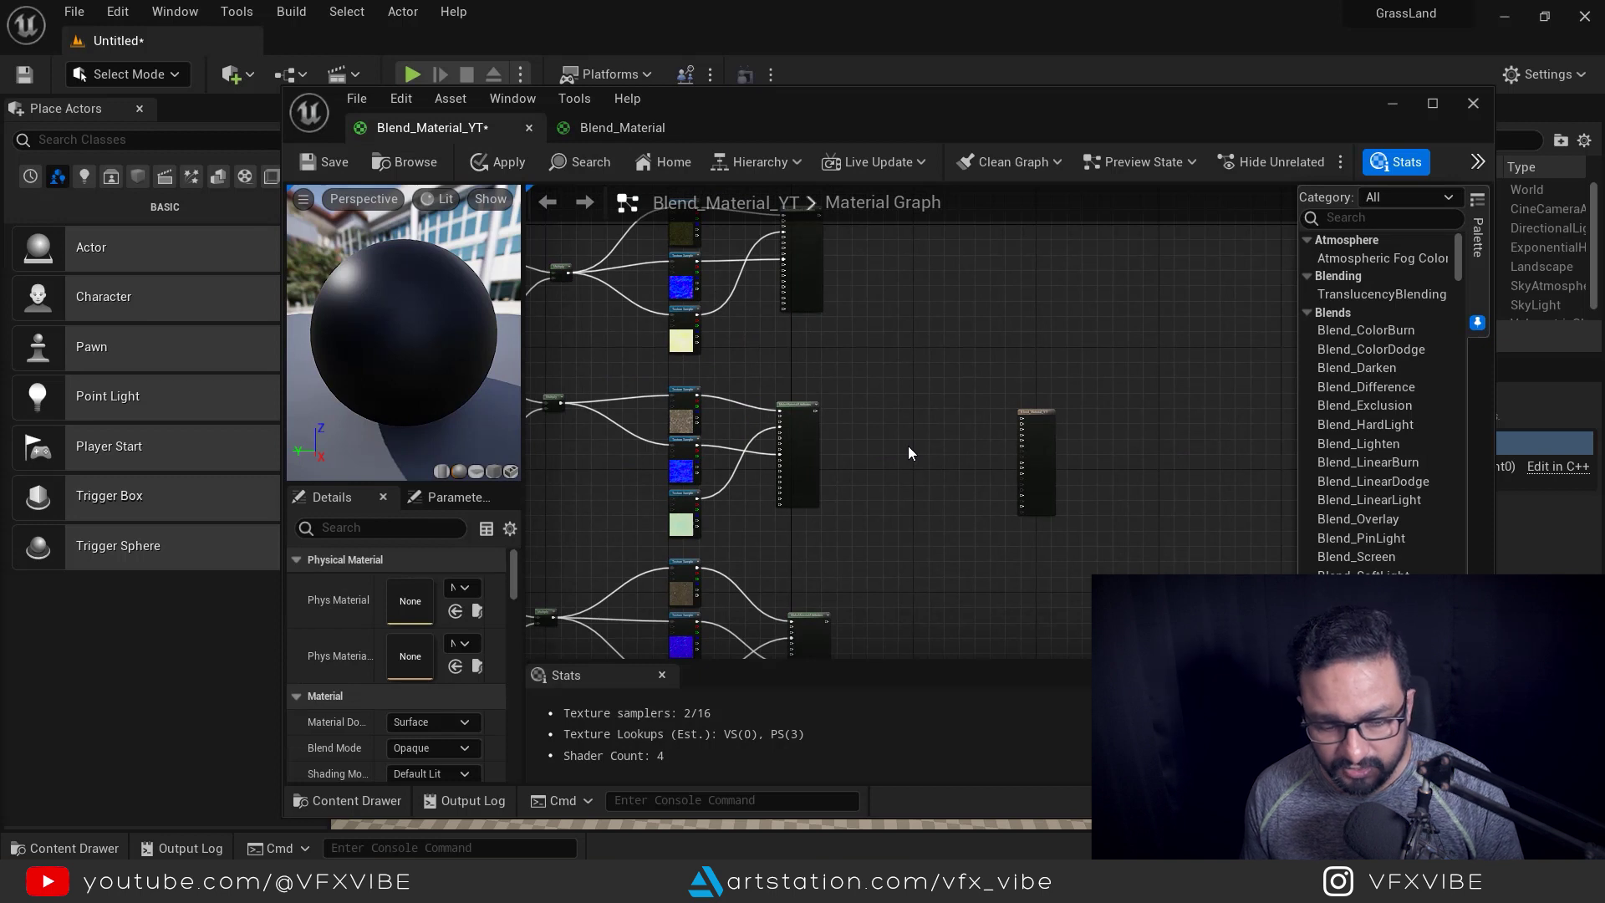
{"action": "right_click", "coordinate": [908, 444]}
{"action": "type", "text": "layer"}
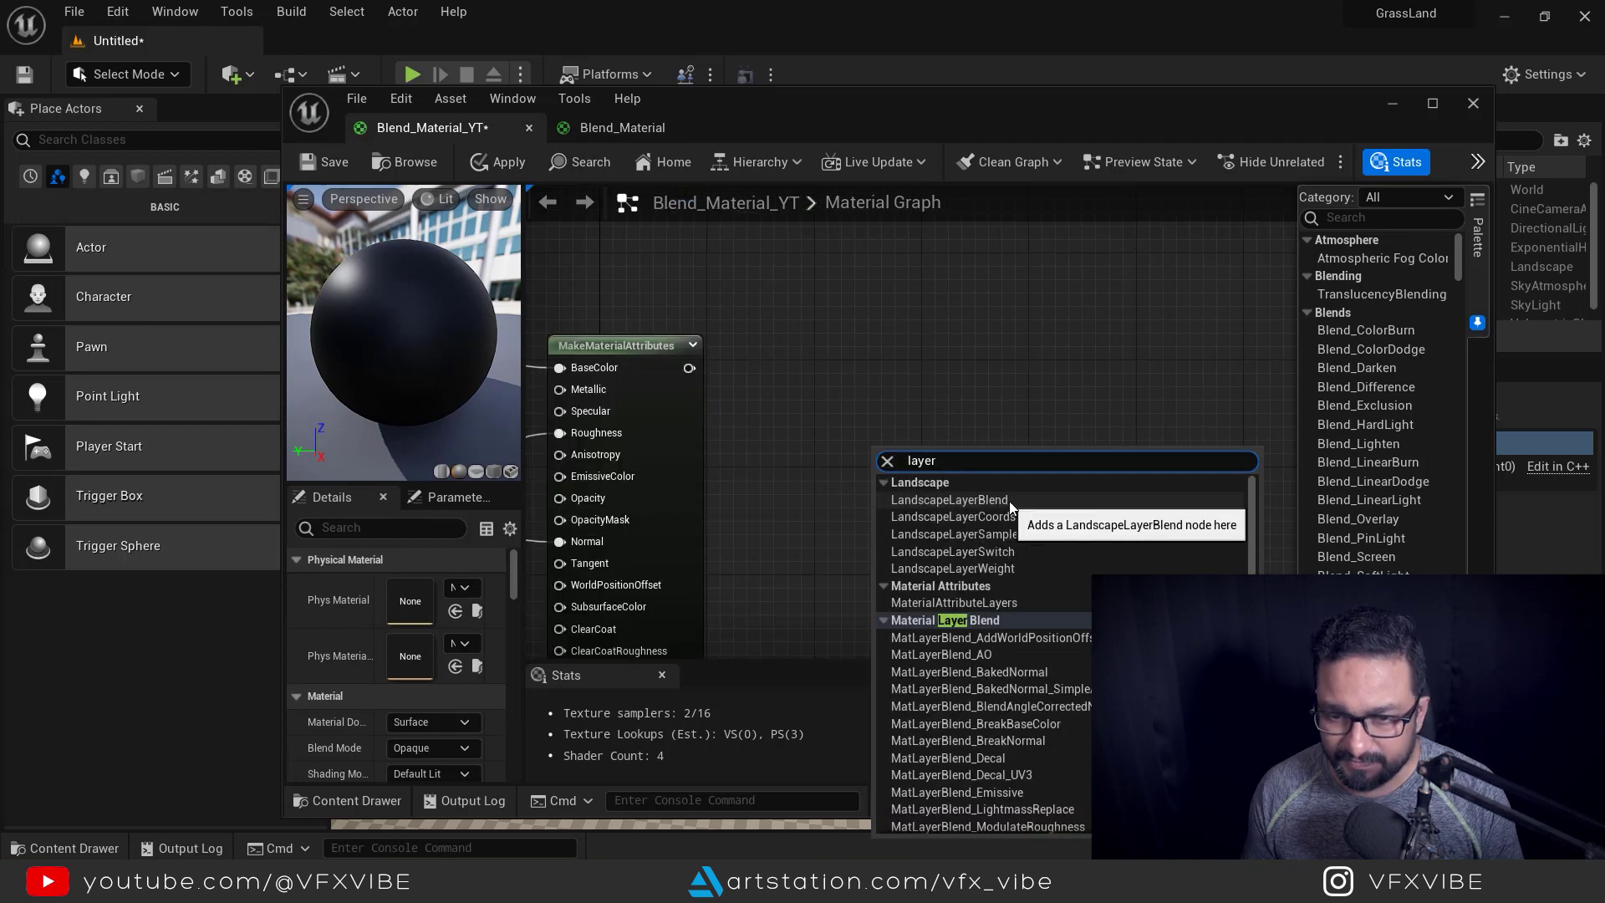
{"action": "left_click", "coordinate": [993, 501]}
{"action": "left_click_drag", "start_coordinate": [914, 465], "coordinate": [921, 460]}
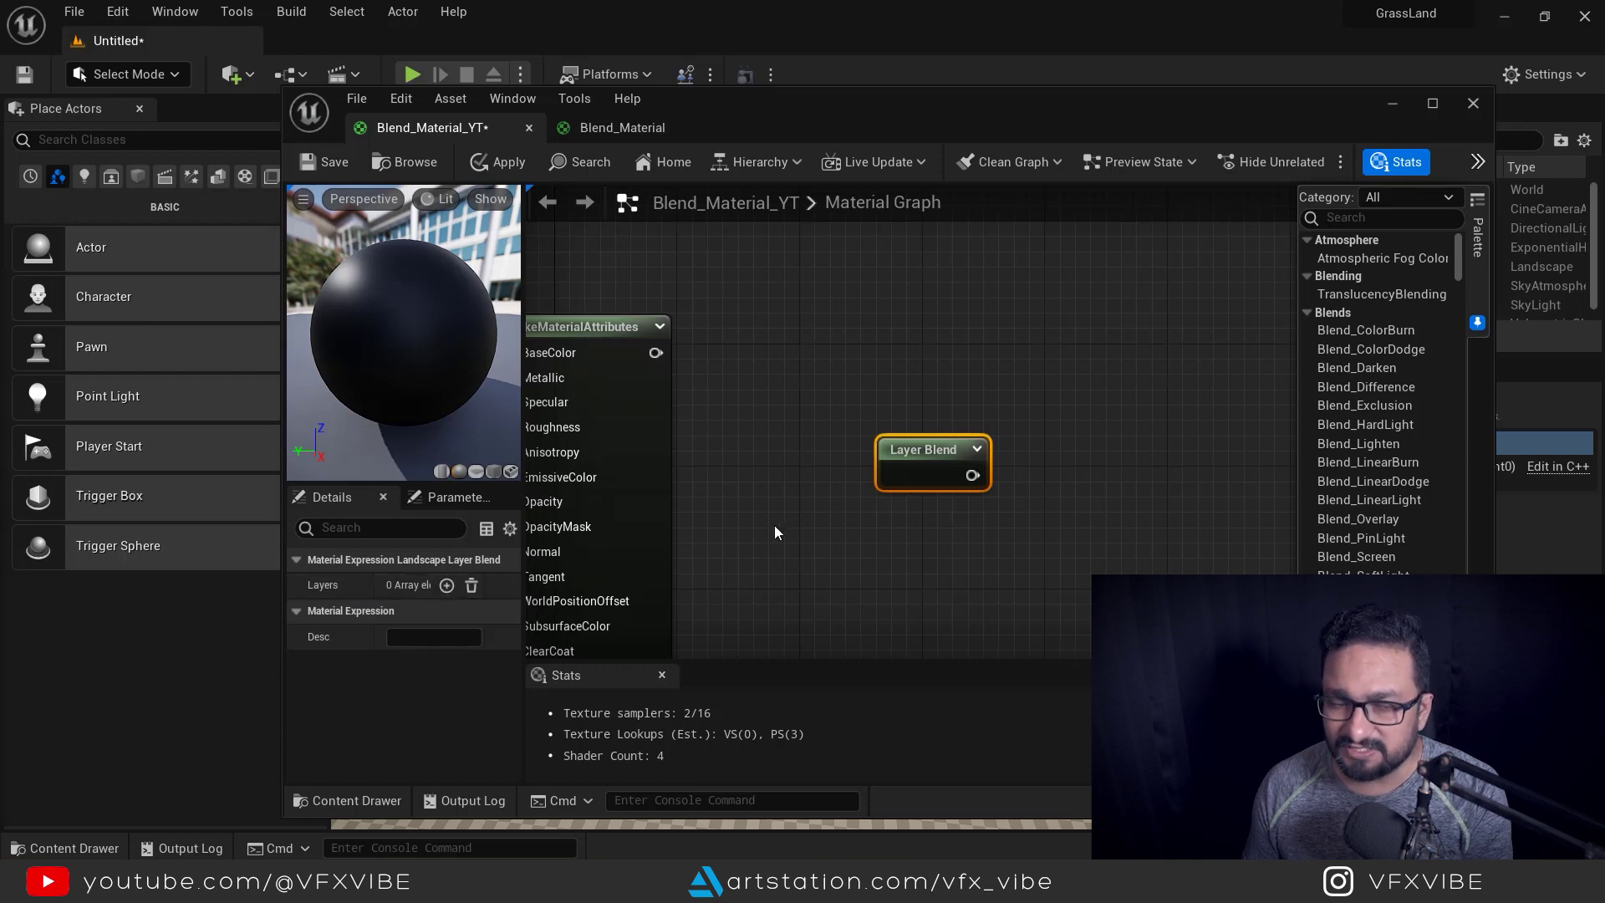
Add three layer elements to the Layer Blend node
{"action": "left_click", "coordinate": [446, 588]}
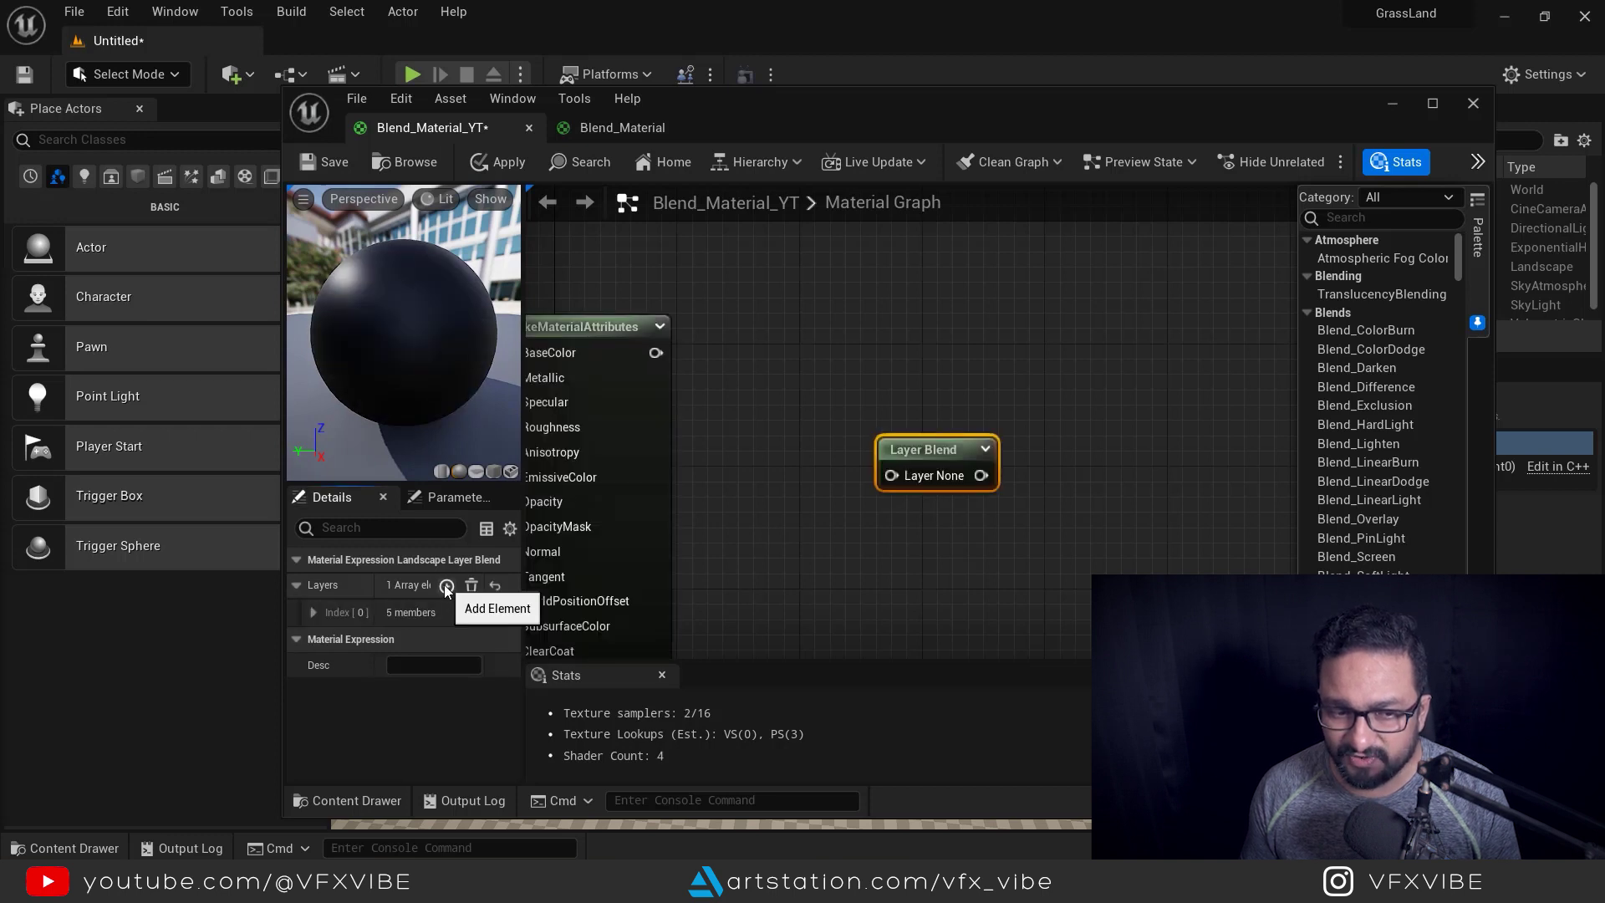
{"action": "left_click", "coordinate": [446, 586]}
{"action": "left_click", "coordinate": [446, 586]}
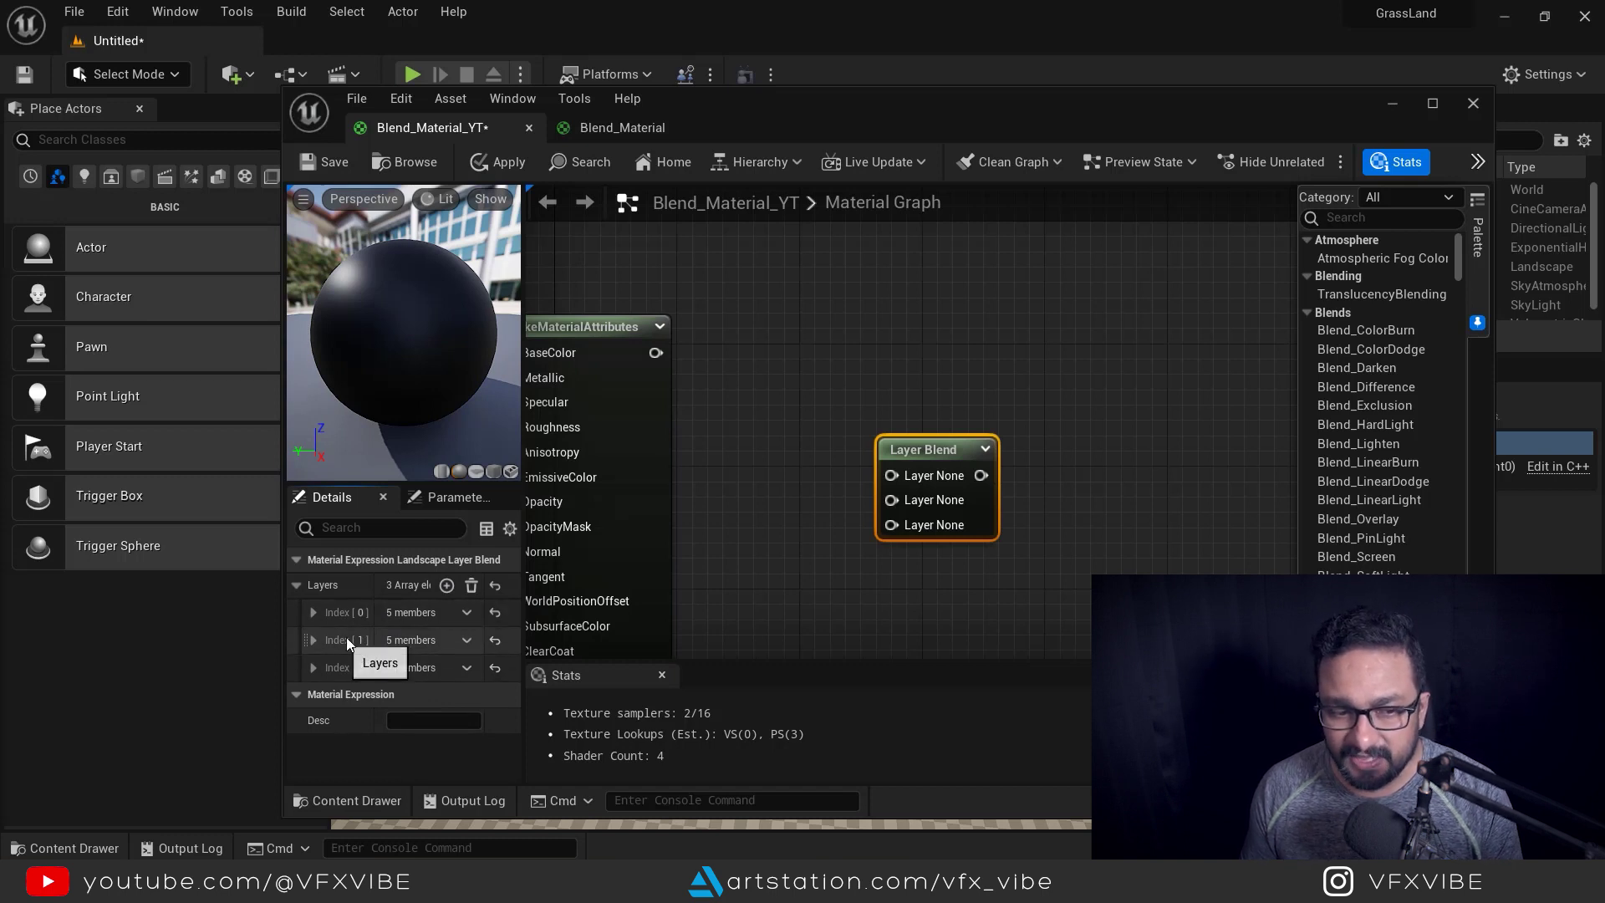
{"action": "right_click_drag", "start_coordinate": [791, 530], "coordinate": [916, 480]}
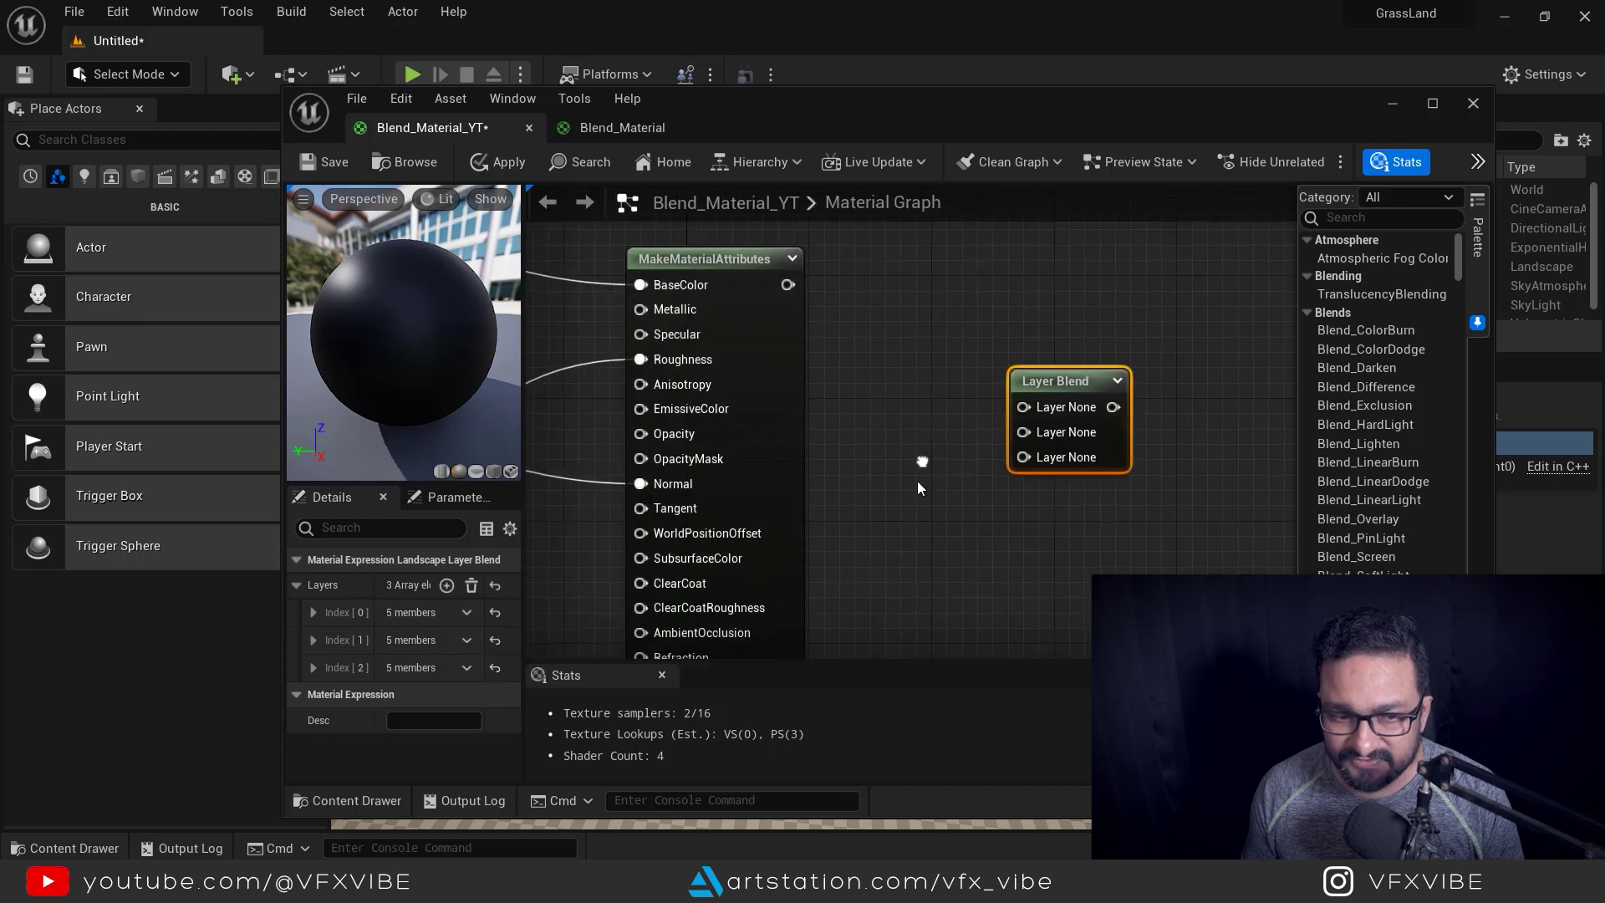
Name the Layer Blend node's first layer Dried_Grass, matching the first surface's tiling parameter
{"action": "left_click", "coordinate": [314, 614]}
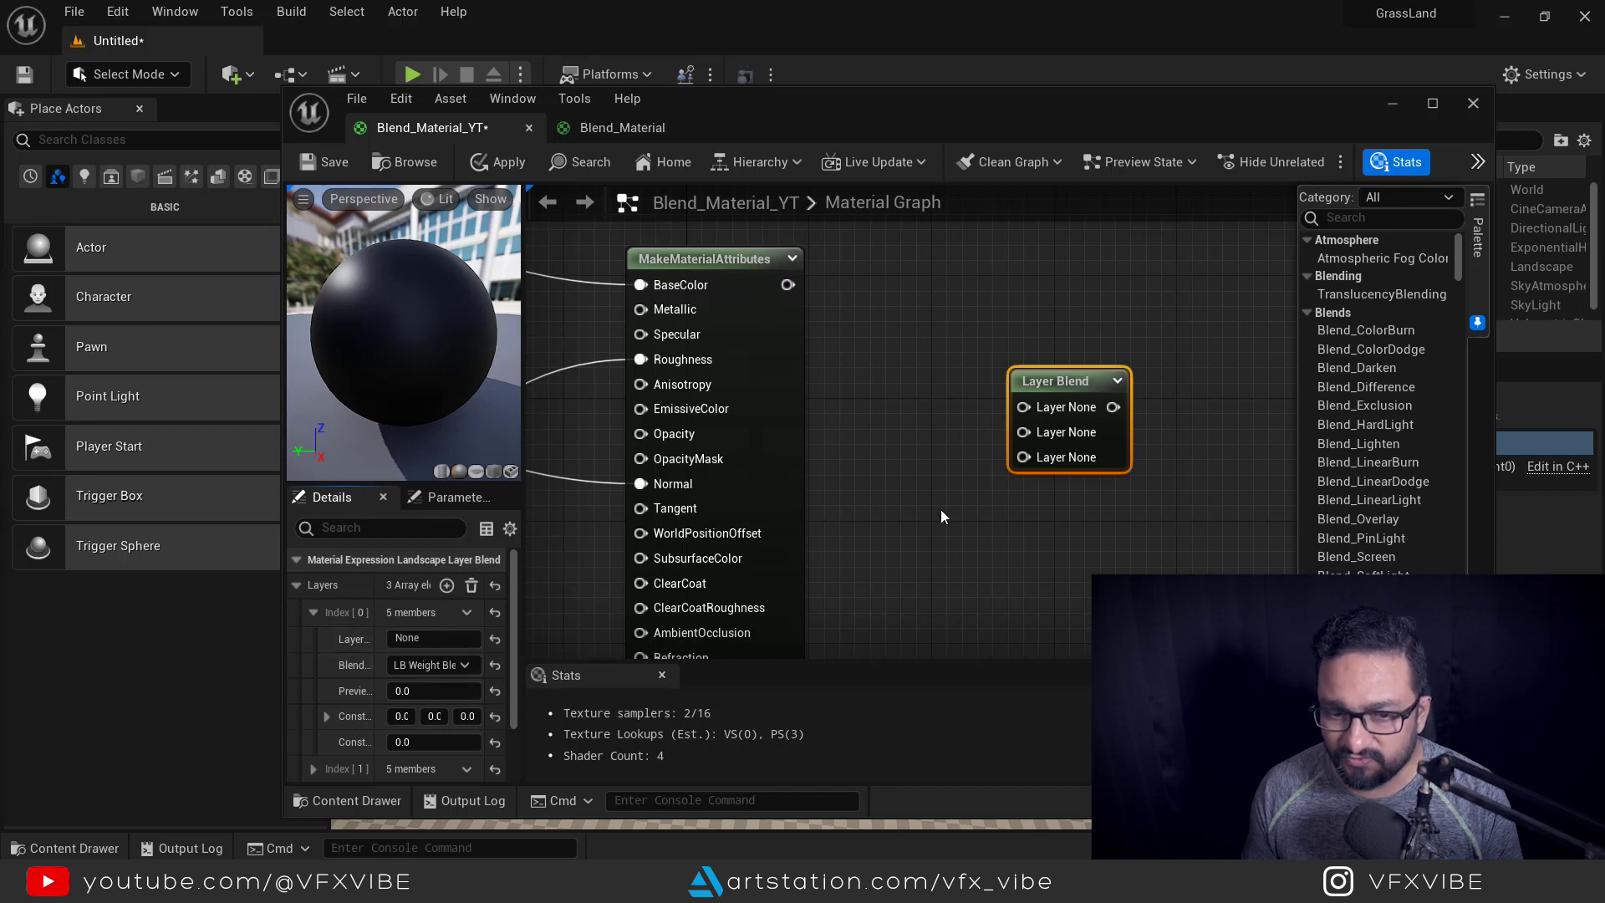
{"action": "scroll", "coordinate": [941, 509], "scroll_direction": "down", "scroll_amount": 3}
{"action": "right_click_drag", "start_coordinate": [823, 339], "coordinate": [1139, 569]}
{"action": "scroll", "coordinate": [866, 453], "scroll_direction": "down", "scroll_amount": 5}
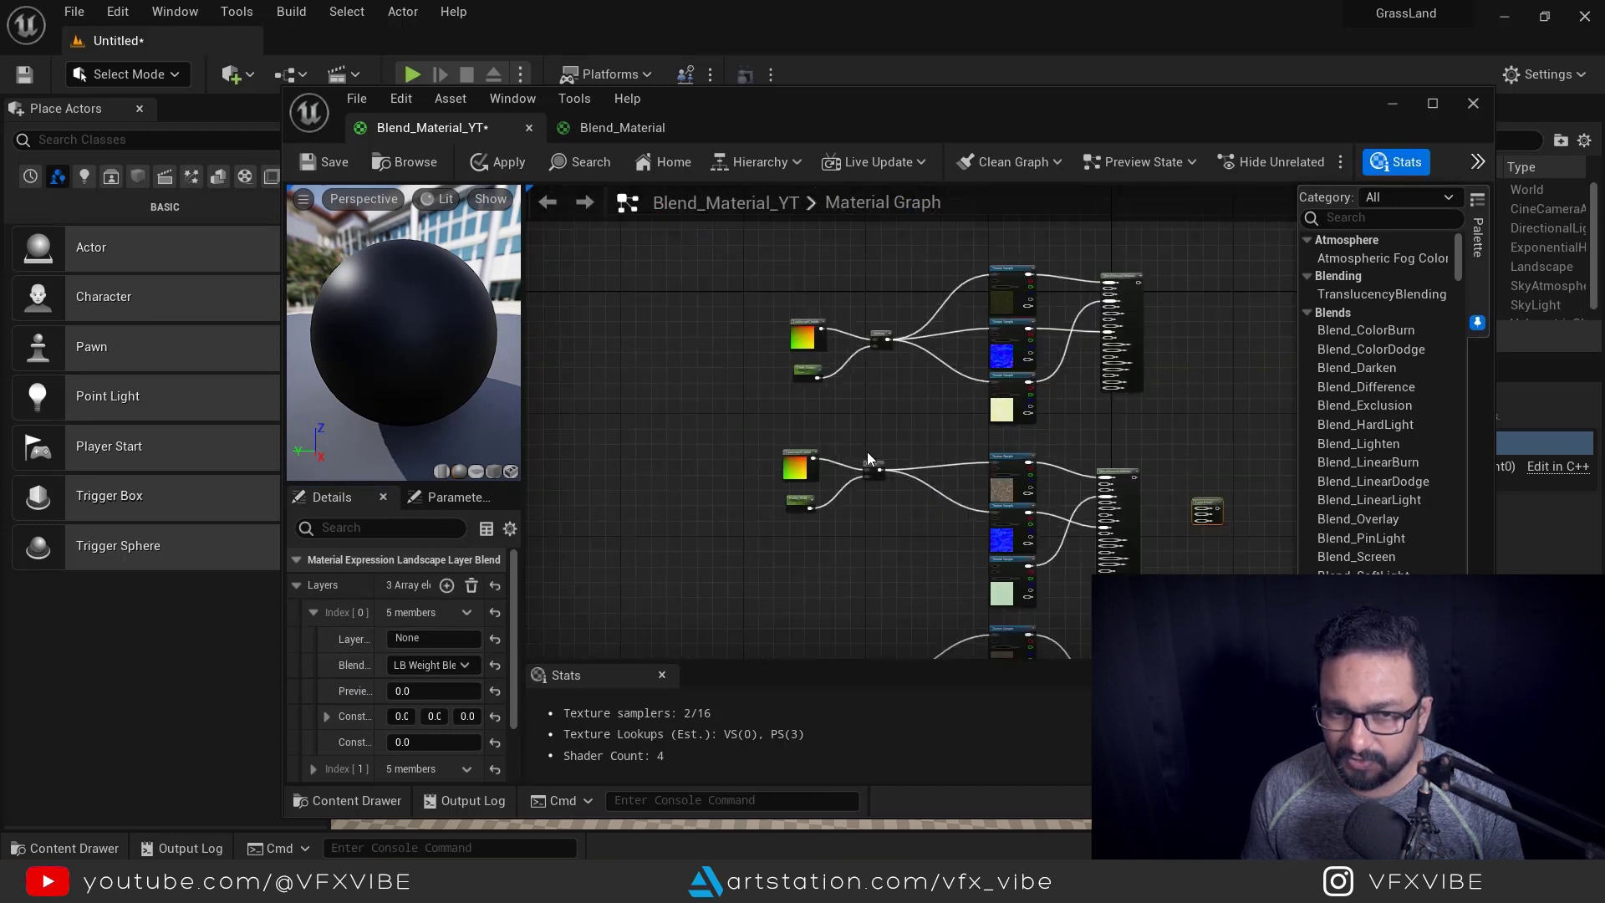
{"action": "scroll", "coordinate": [826, 363], "scroll_direction": "up", "scroll_amount": 8}
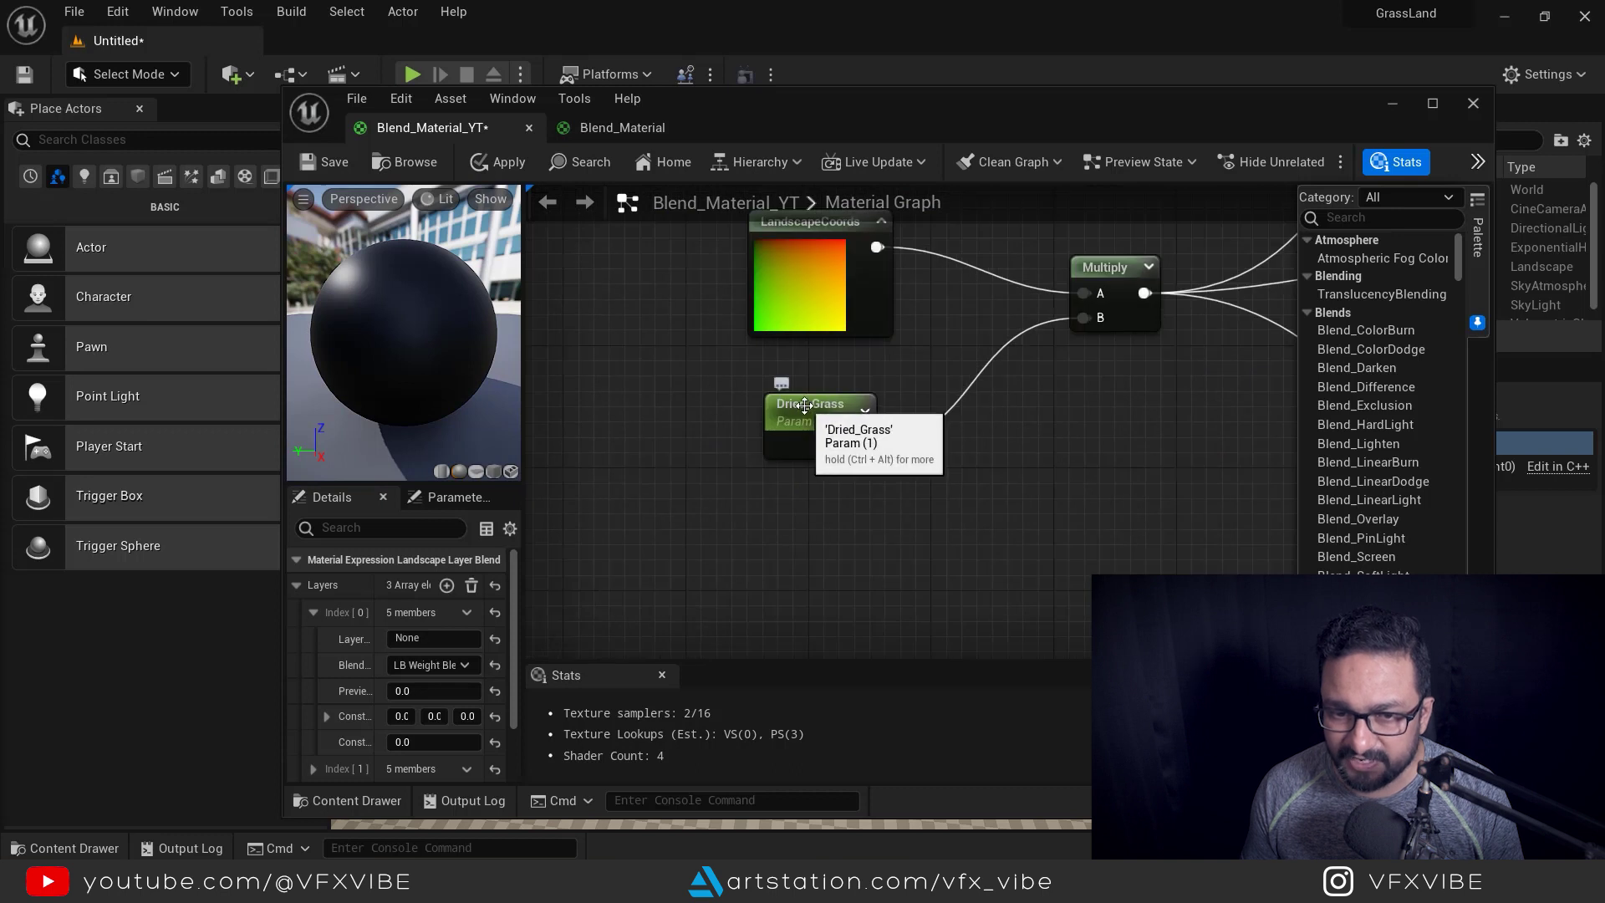
{"action": "left_click", "coordinate": [849, 422]}
{"action": "left_click", "coordinate": [853, 425]}
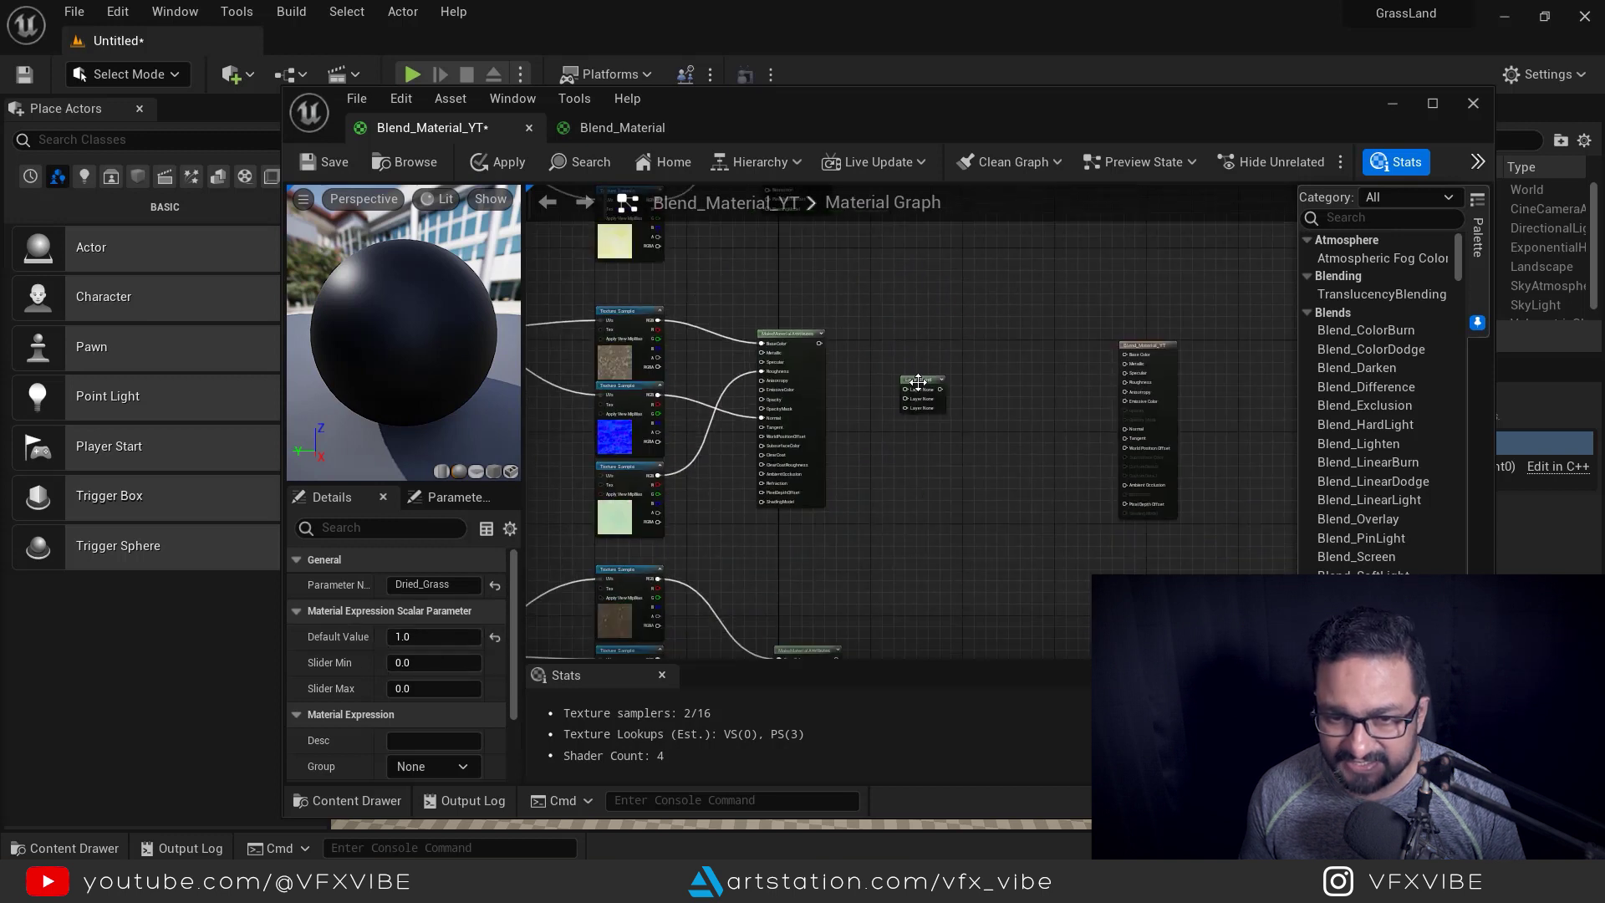
{"action": "left_click", "coordinate": [918, 382]}
{"action": "left_click", "coordinate": [314, 612]}
{"action": "left_click", "coordinate": [433, 638]}
{"action": "type", "text": "Dried_Grass"}
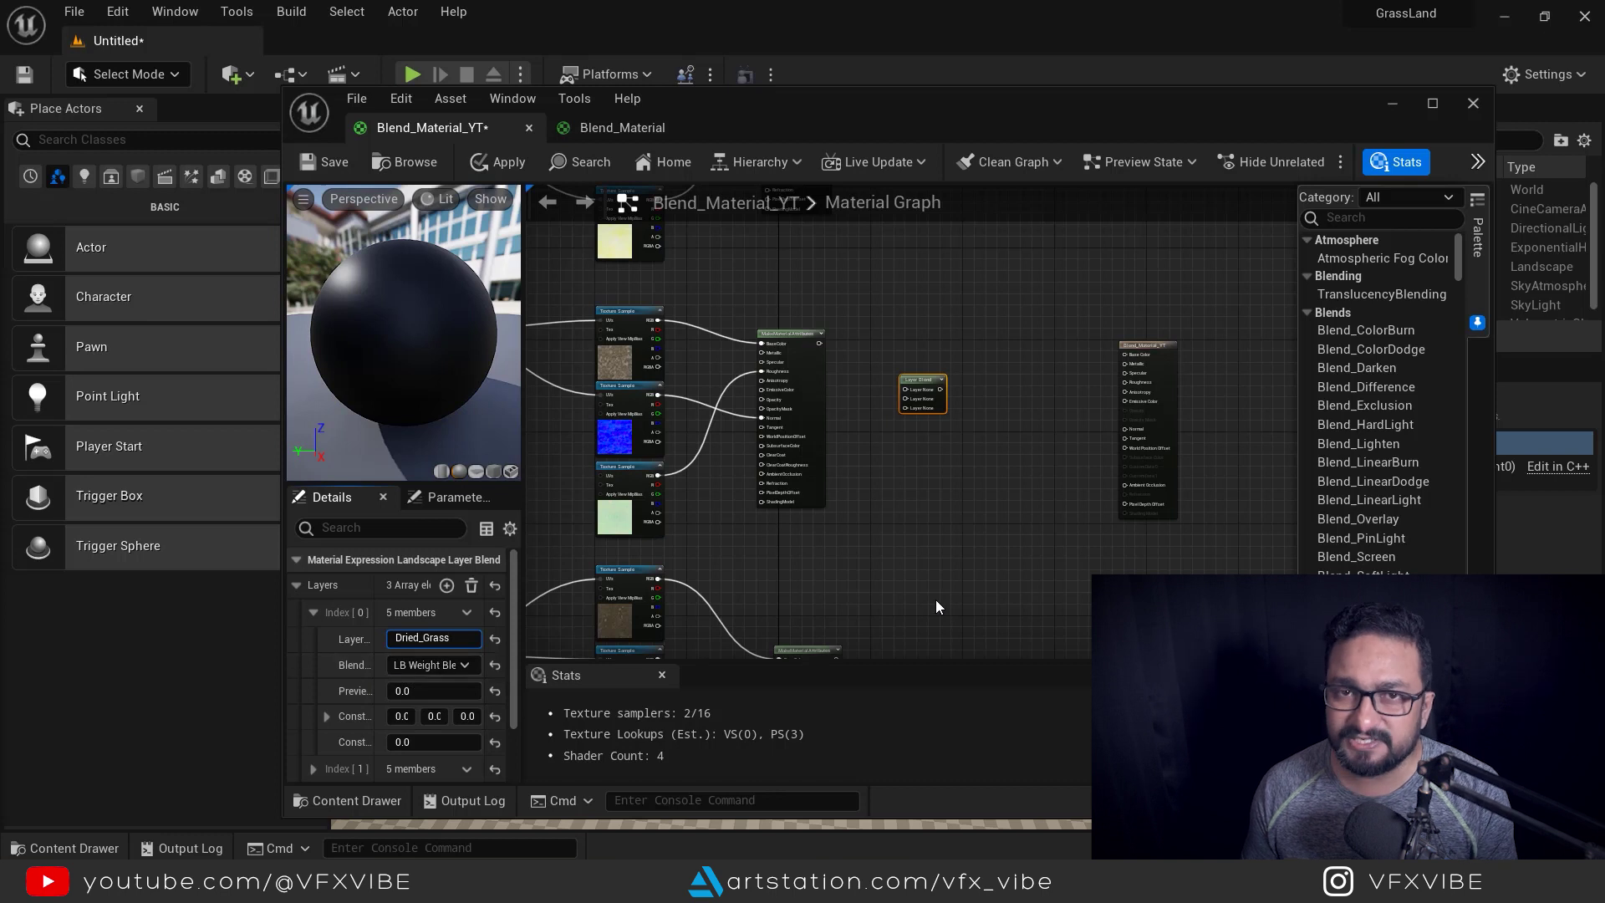
Connect the first, second and third MakeMaterialAttributes outputs to the Layer Blend's Dried_Grass, Rocky_Wild and Tundra_Mossy inputs respectively
{"action": "right_click_drag", "start_coordinate": [841, 577], "coordinate": [1122, 588]}
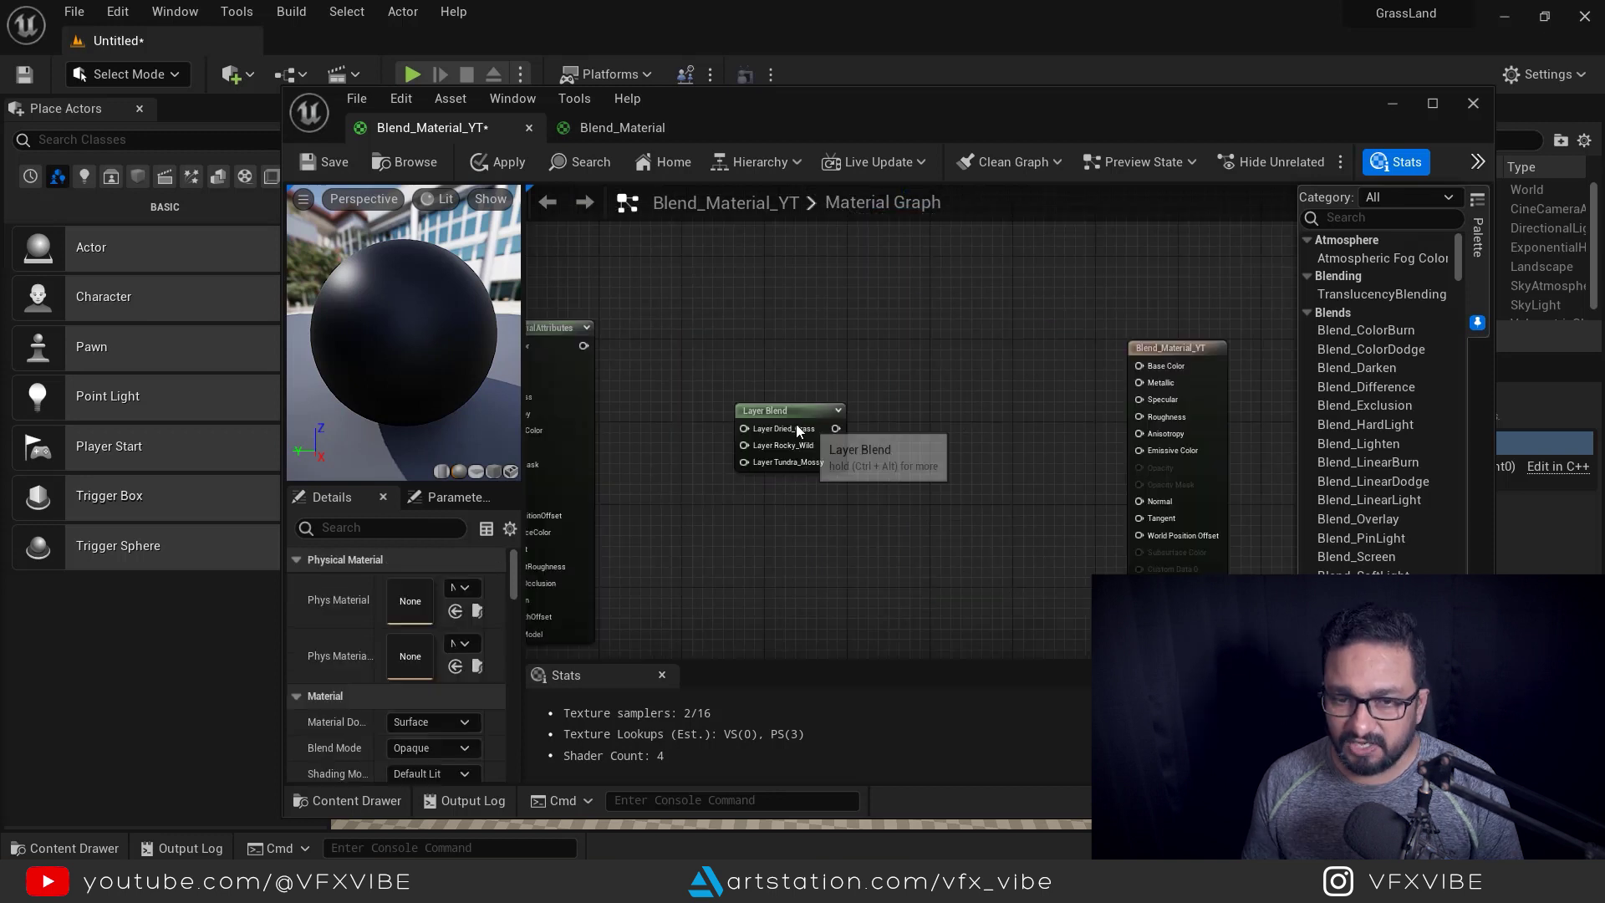
{"action": "left_click", "coordinate": [796, 425]}
{"action": "right_click_drag", "start_coordinate": [816, 542], "coordinate": [1066, 551]}
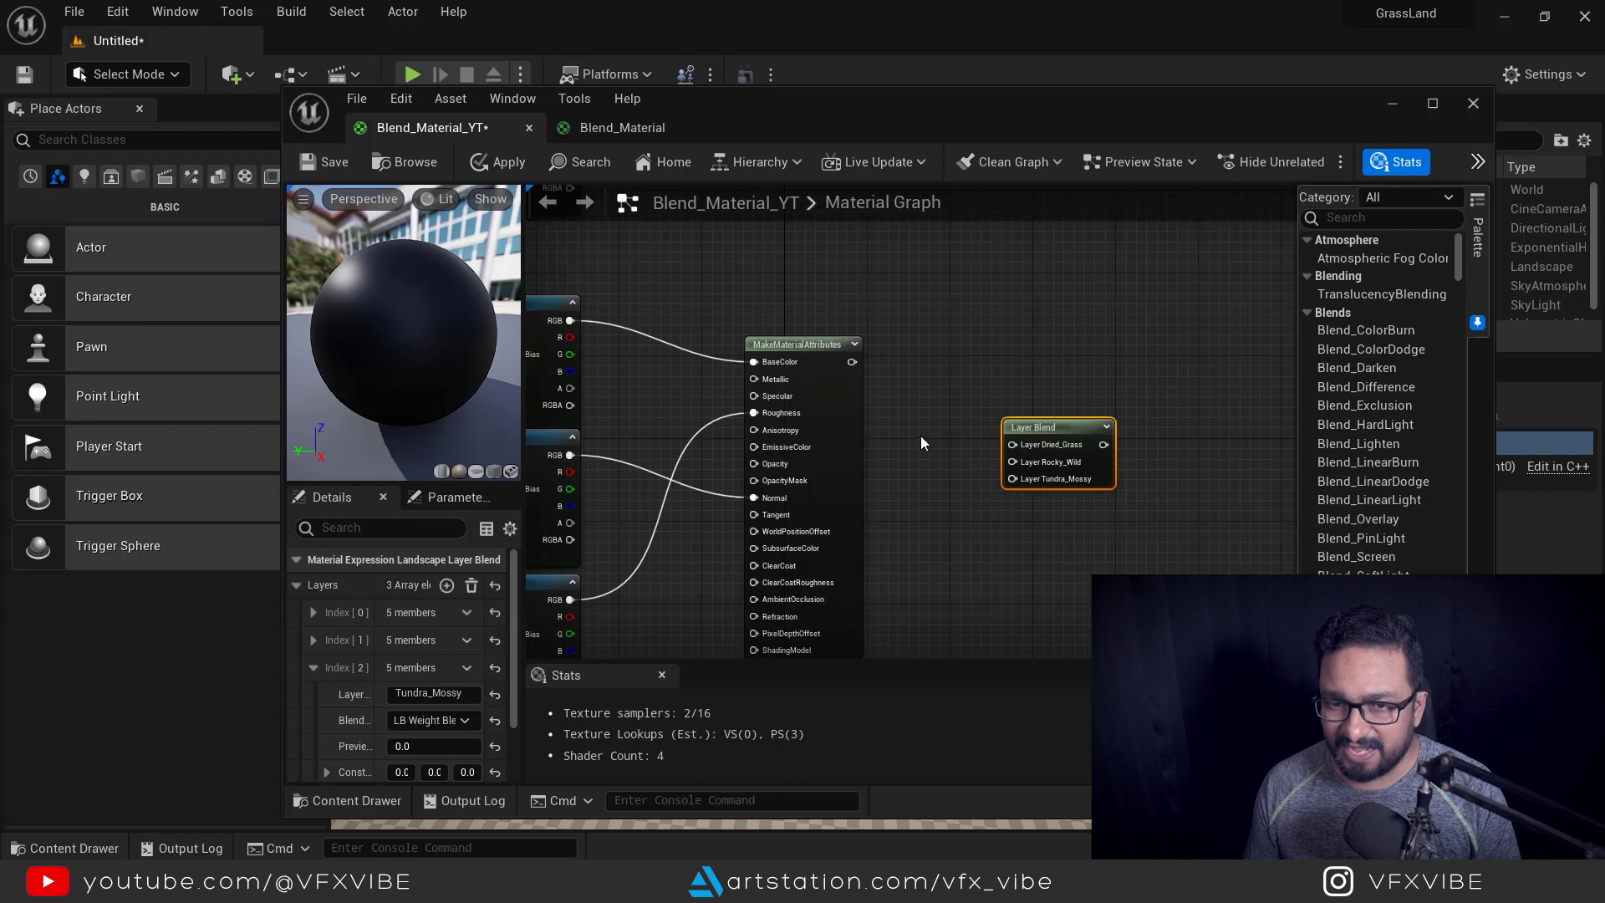
{"action": "scroll", "coordinate": [921, 435], "scroll_direction": "down", "scroll_amount": 2}
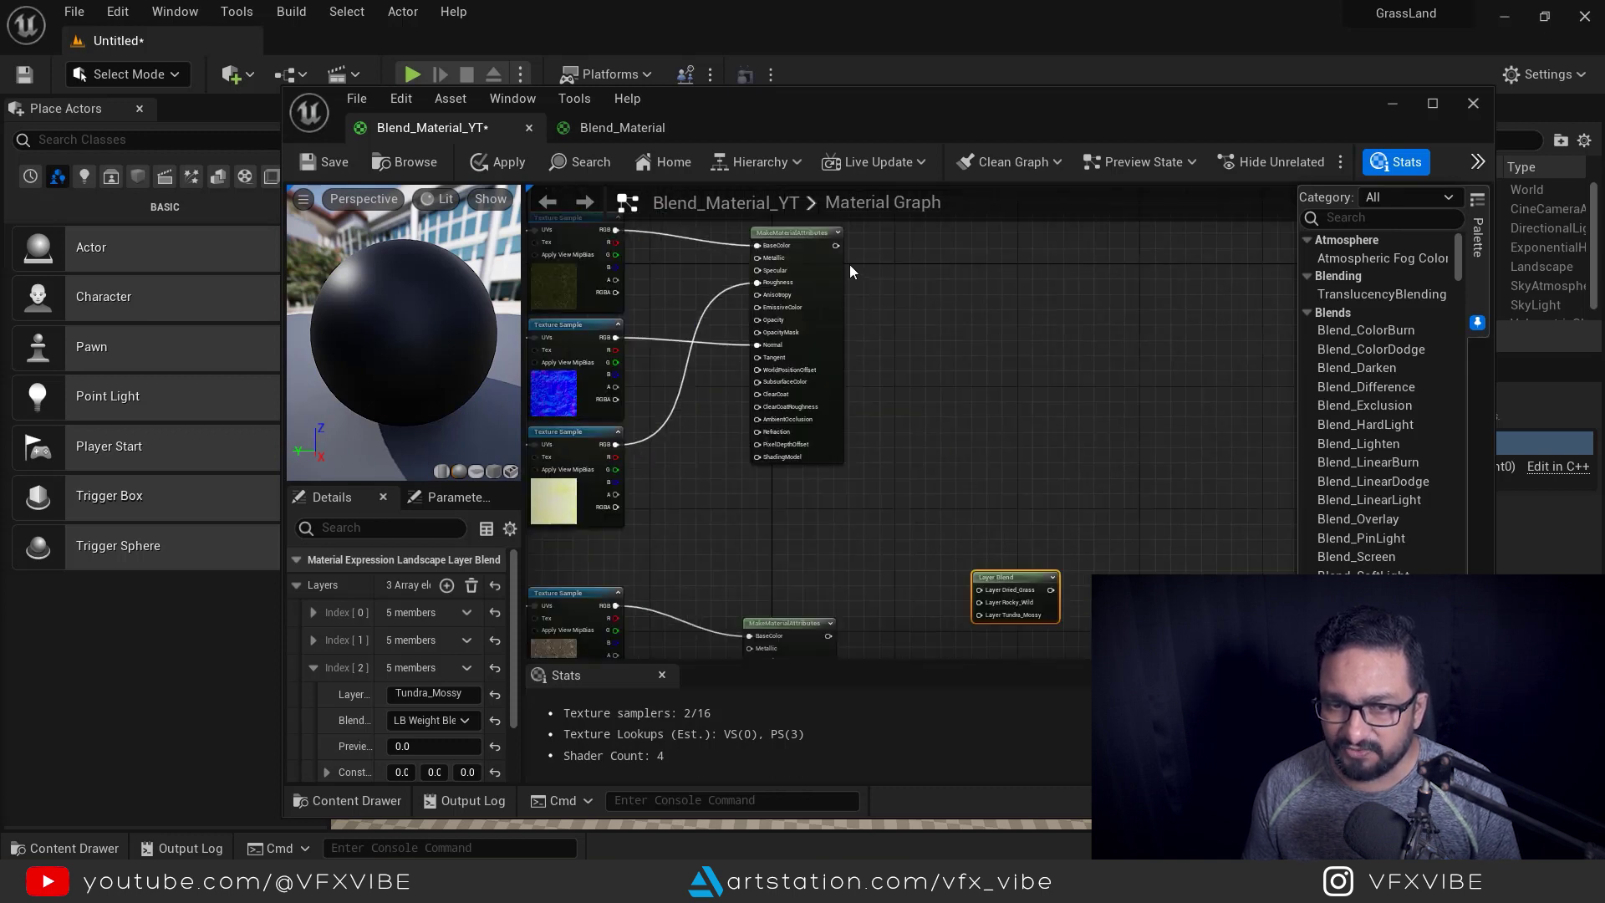
{"action": "left_click_drag", "start_coordinate": [836, 245], "coordinate": [976, 589]}
{"action": "right_click_drag", "start_coordinate": [915, 605], "coordinate": [811, 441]}
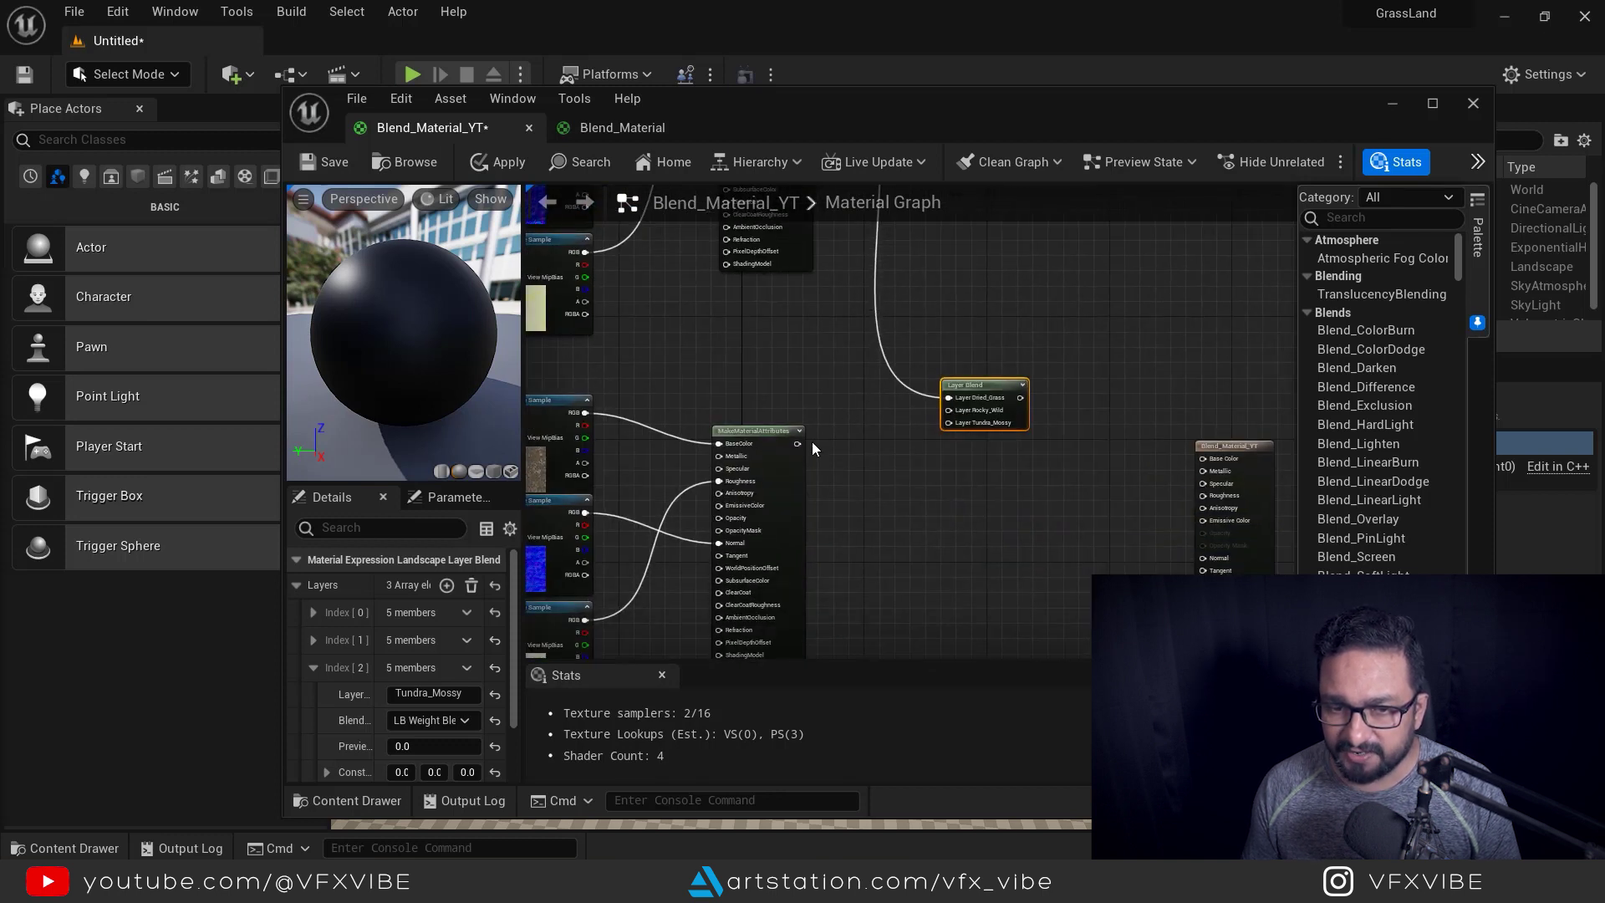
{"action": "left_click_drag", "start_coordinate": [796, 444], "coordinate": [950, 410]}
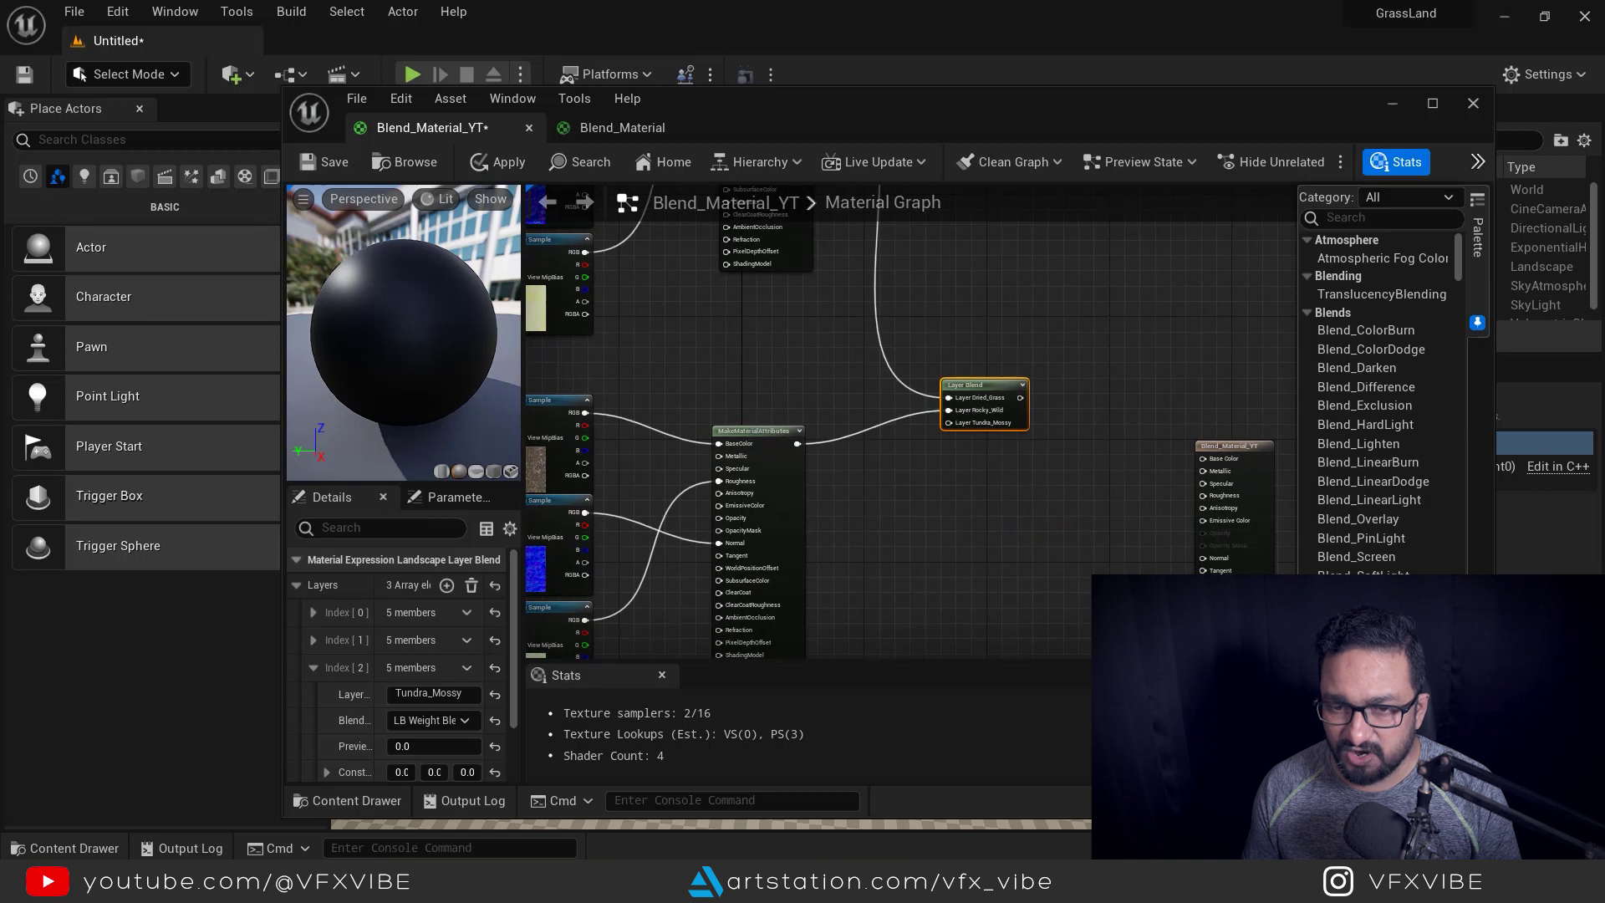
{"action": "right_click_drag", "start_coordinate": [854, 652], "coordinate": [866, 393]}
{"action": "right_click_drag", "start_coordinate": [858, 553], "coordinate": [848, 462]}
{"action": "left_click_drag", "start_coordinate": [822, 516], "coordinate": [948, 535]}
{"action": "scroll", "coordinate": [1079, 465], "scroll_direction": "down", "scroll_amount": 4}
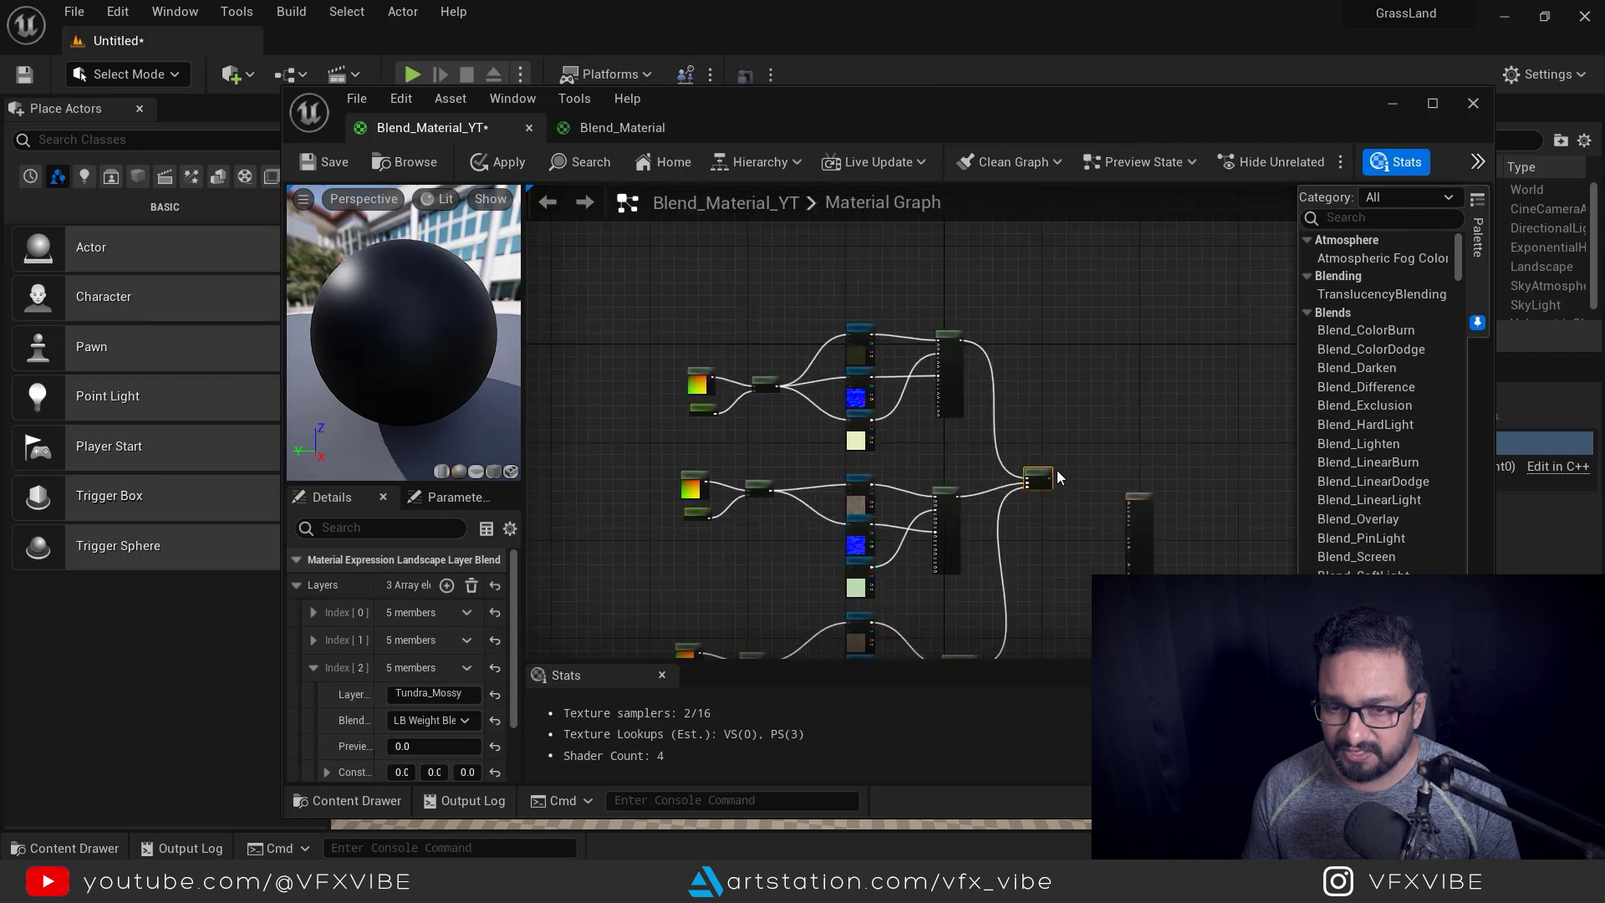
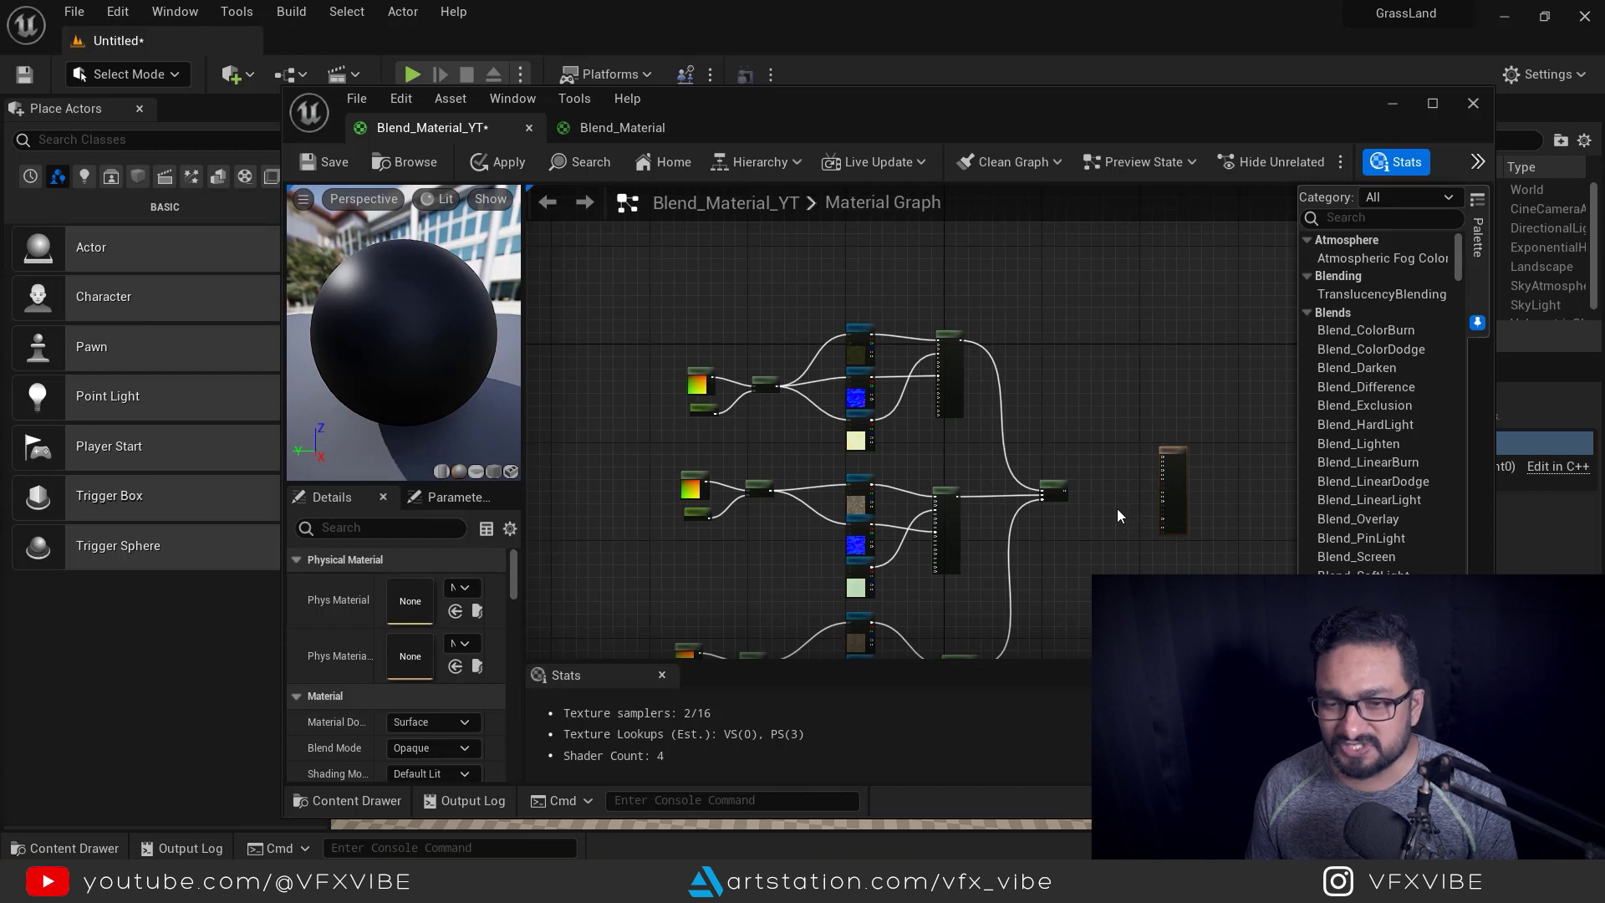
Add a BreakMaterialAttributes node between the Layer Blend and the material result node, aligned with the result node
{"action": "scroll", "coordinate": [1112, 508], "scroll_direction": "up", "scroll_amount": 5}
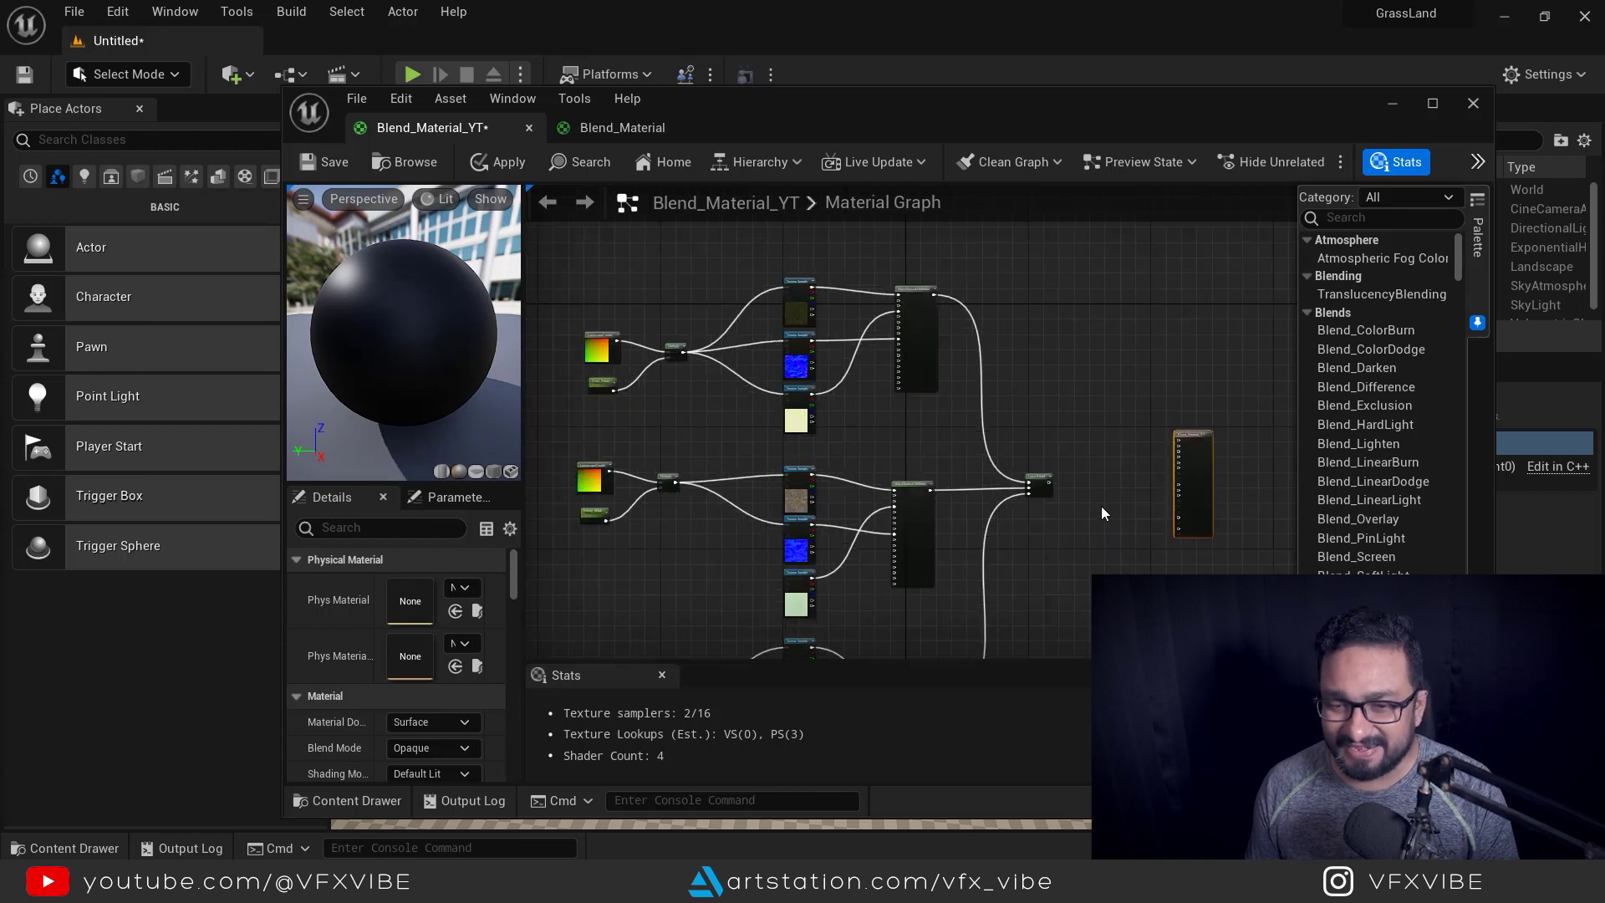
{"action": "right_click_drag", "start_coordinate": [814, 518], "coordinate": [1192, 562]}
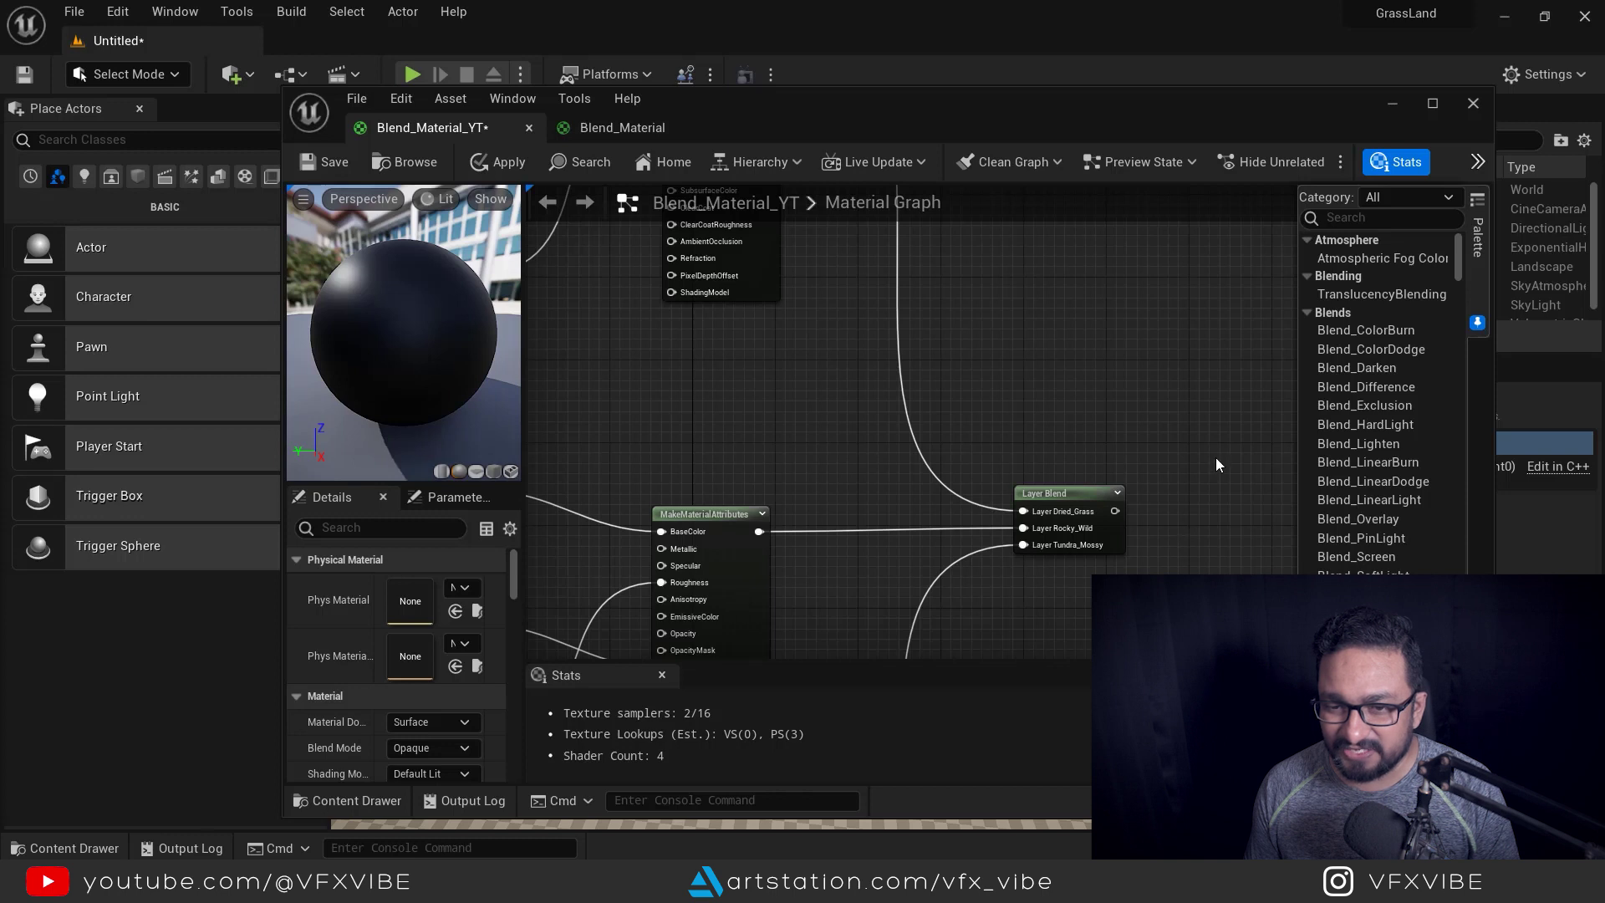
{"action": "scroll", "coordinate": [1020, 371], "scroll_direction": "down", "scroll_amount": 4}
{"action": "scroll", "coordinate": [1162, 262], "scroll_direction": "up", "scroll_amount": 4}
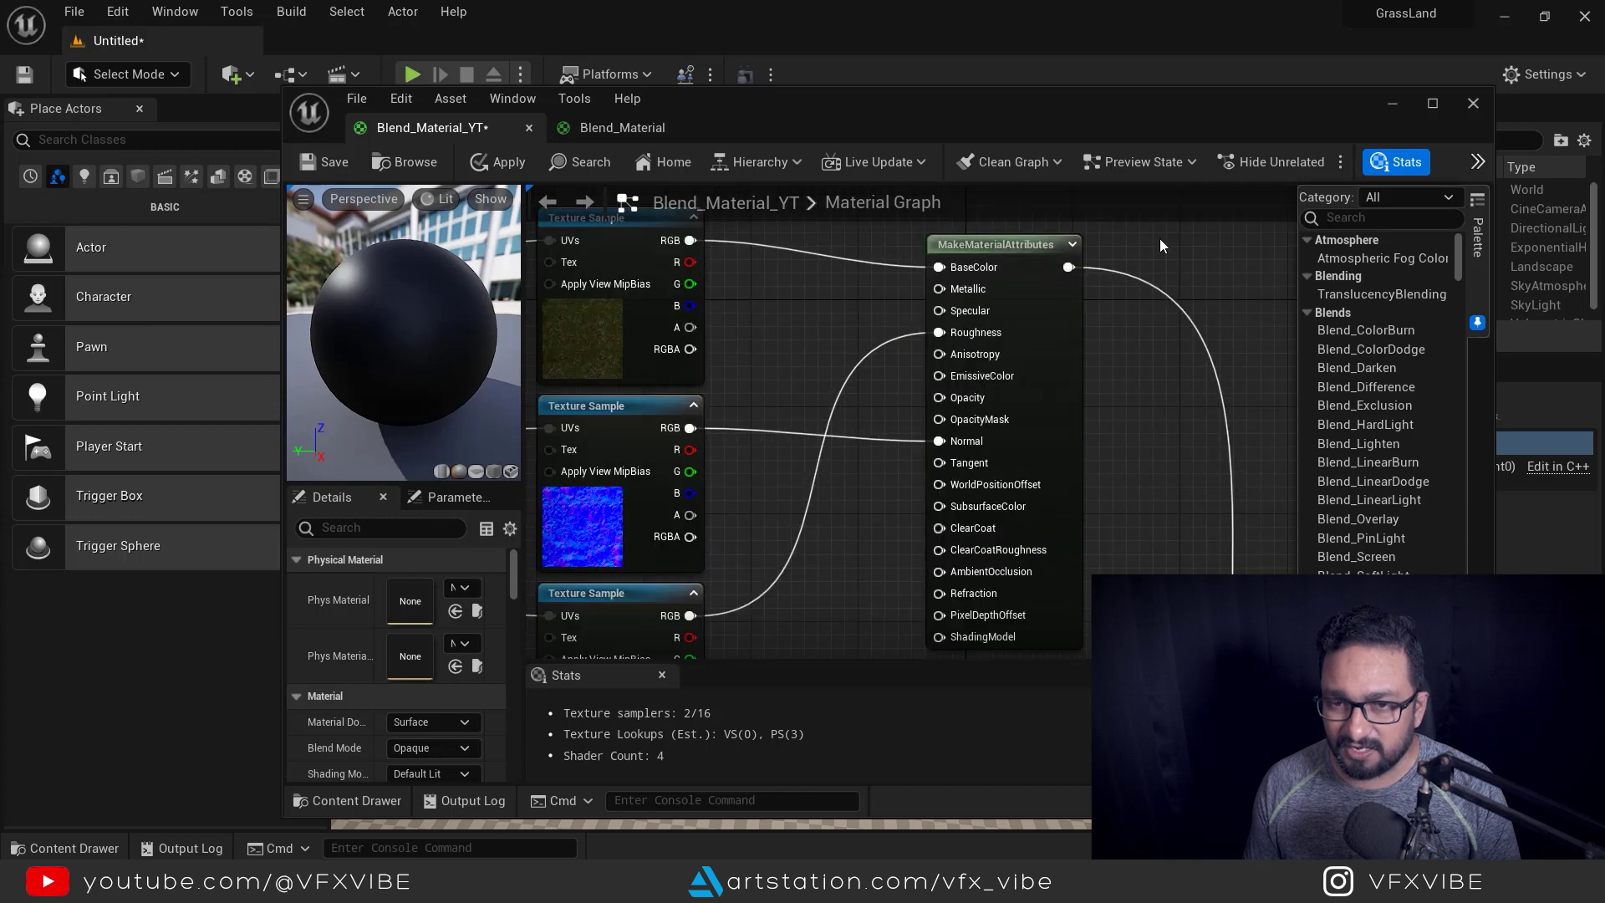
{"action": "right_click_drag", "start_coordinate": [1036, 224], "coordinate": [894, 318]}
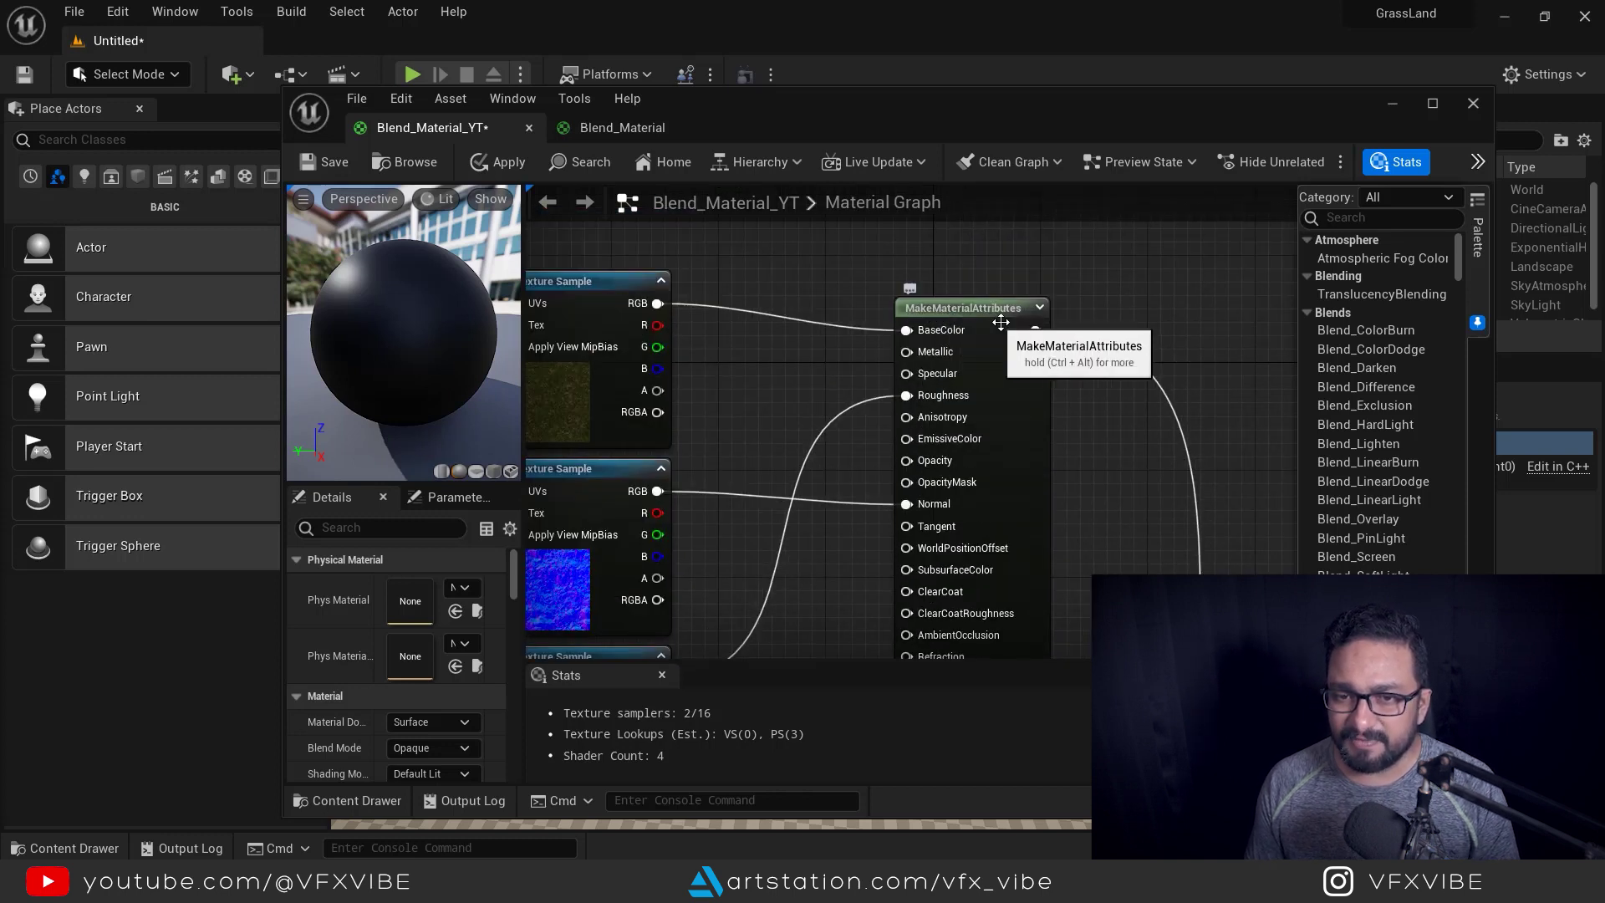
{"action": "right_click_drag", "start_coordinate": [1162, 333], "coordinate": [673, 256]}
{"action": "scroll", "coordinate": [671, 258], "scroll_direction": "down", "scroll_amount": 4}
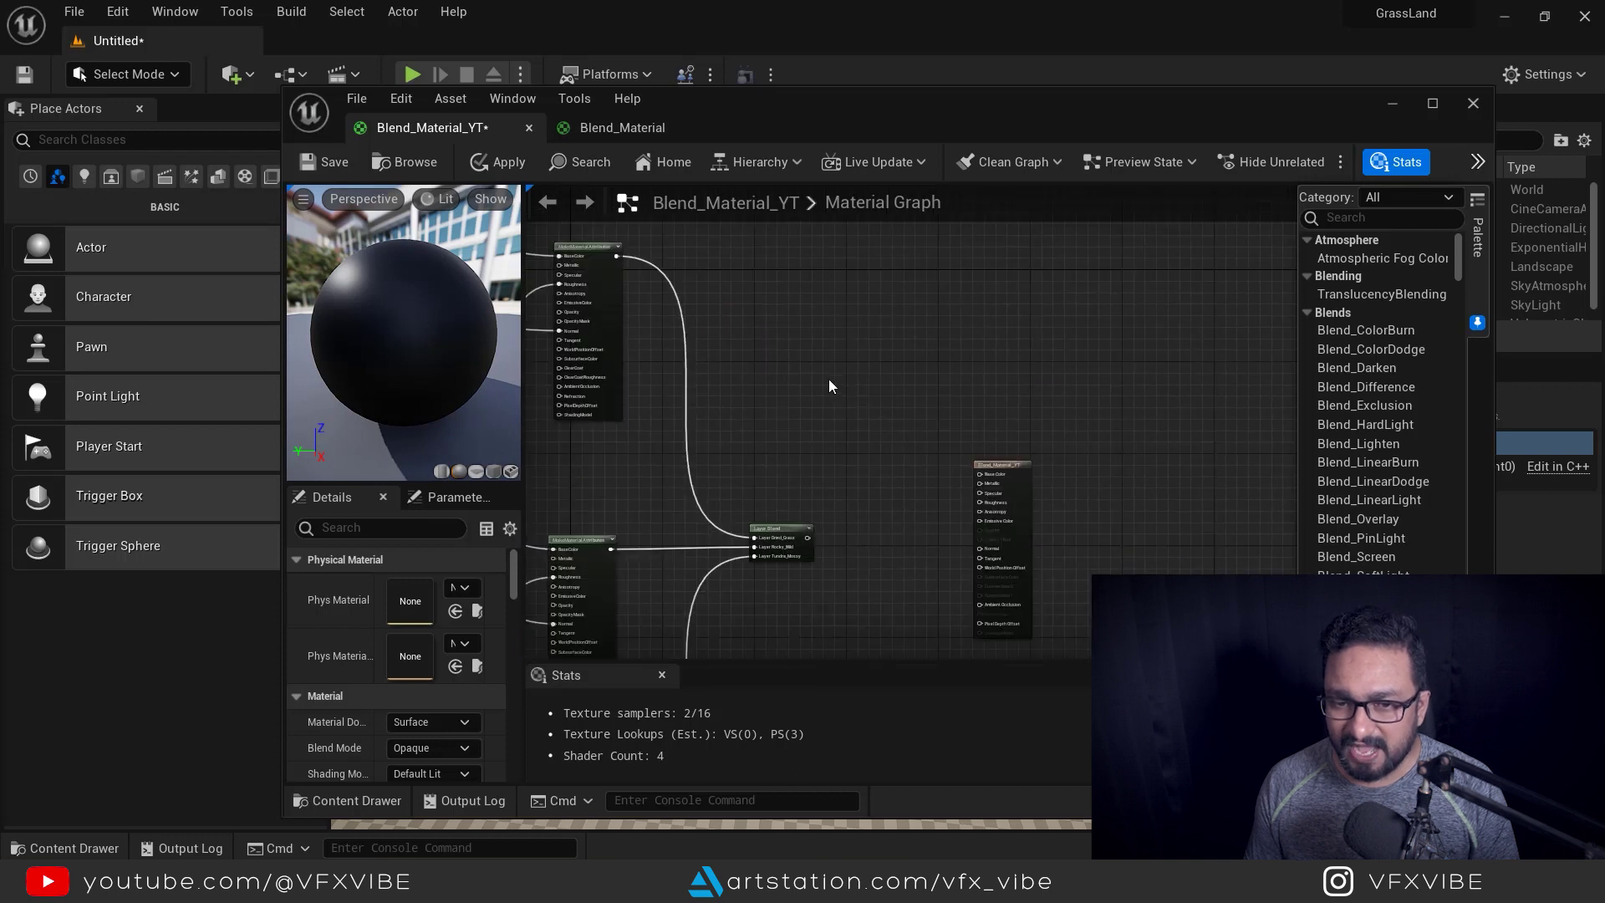
{"action": "right_click", "coordinate": [872, 393]}
{"action": "type", "text": "br"}
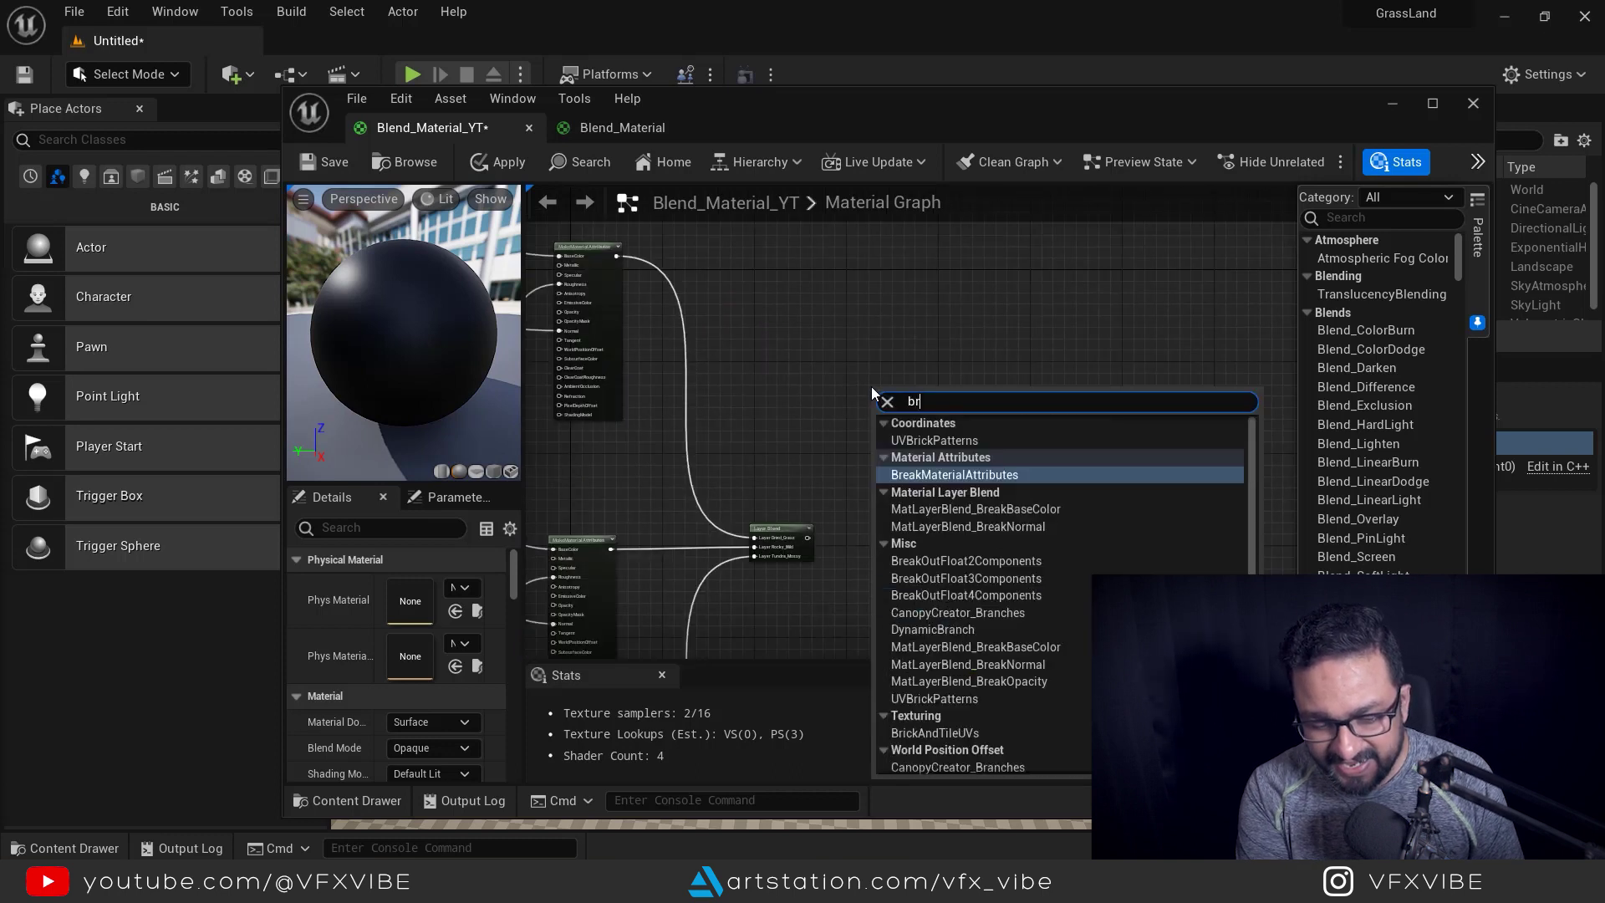
{"action": "type", "text": "eak"}
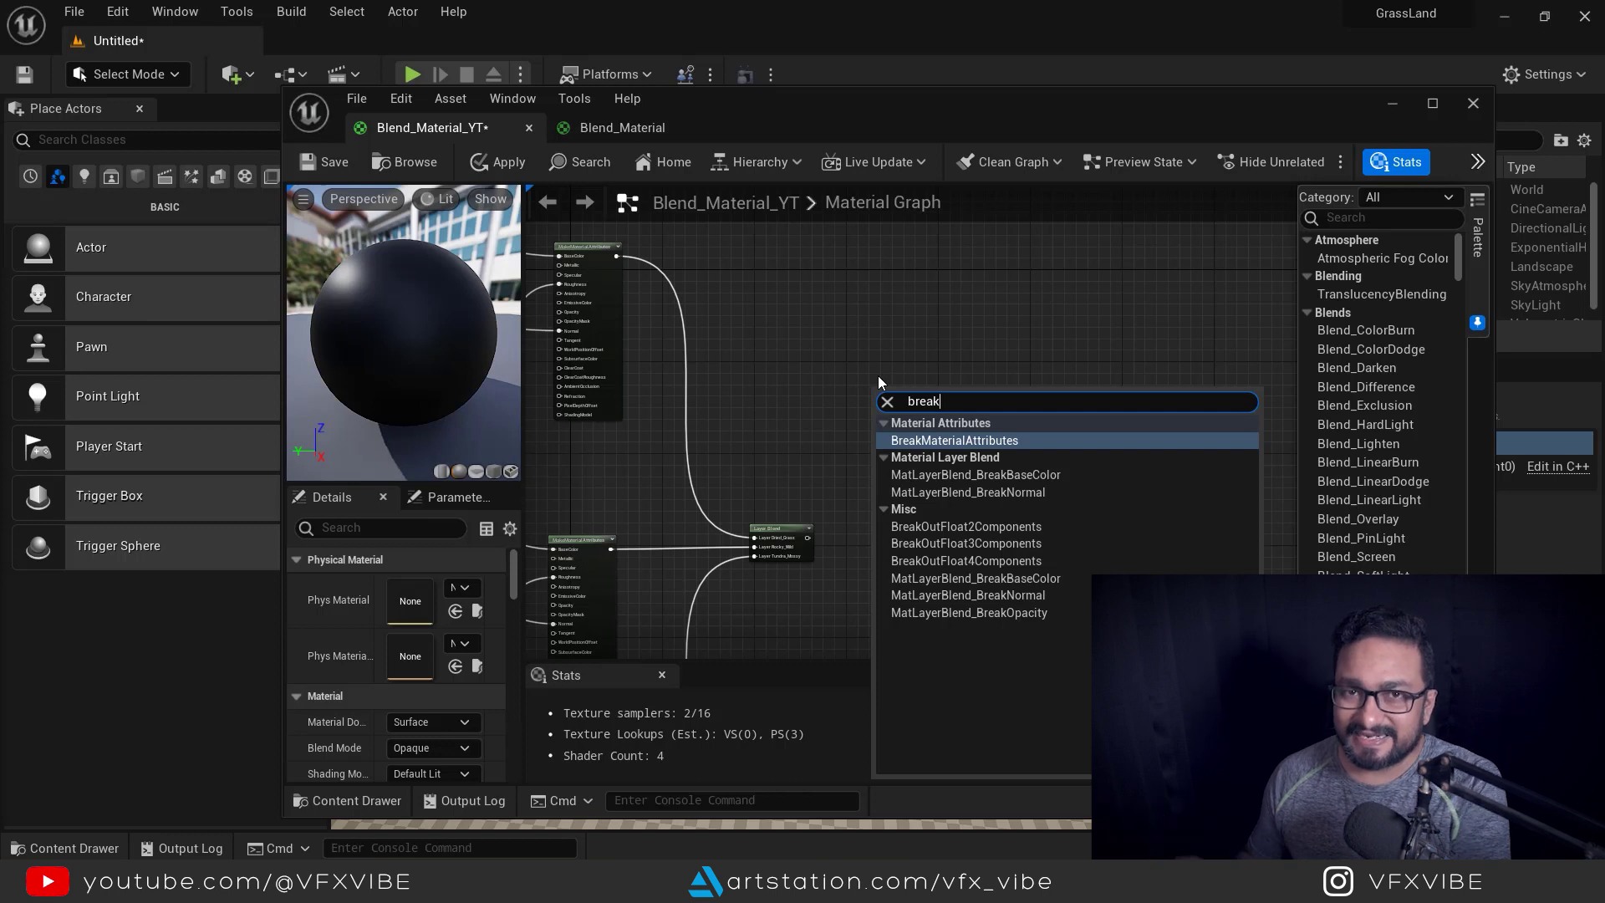
{"action": "left_click", "coordinate": [993, 443]}
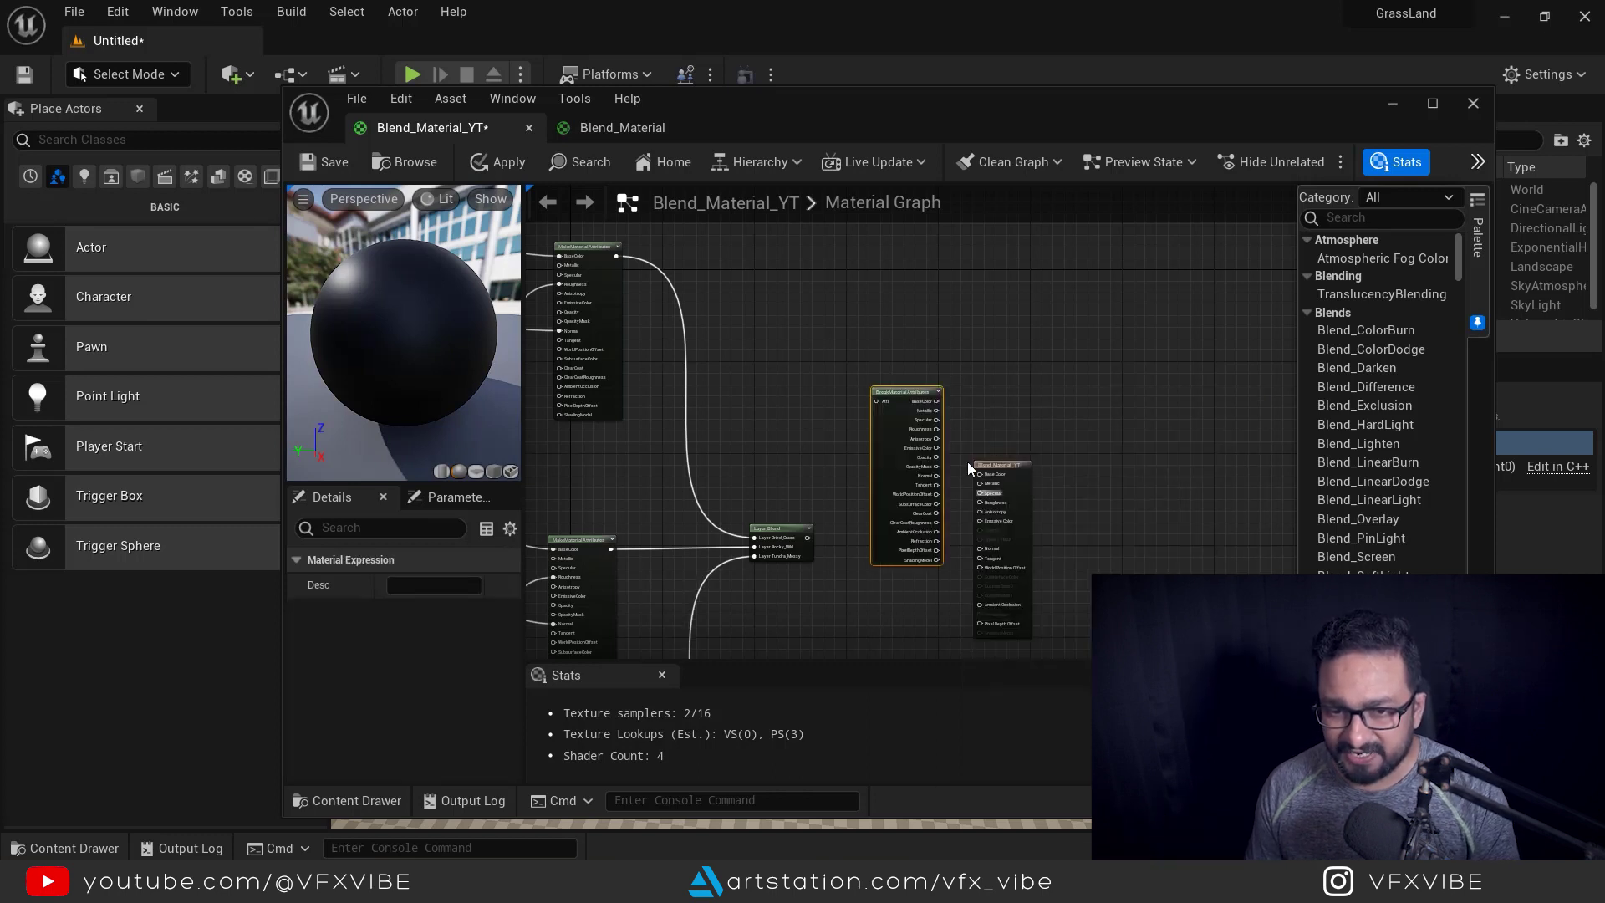
{"action": "scroll", "coordinate": [876, 493], "scroll_direction": "up", "scroll_amount": 3}
{"action": "left_click_drag", "start_coordinate": [873, 494], "coordinate": [874, 529]}
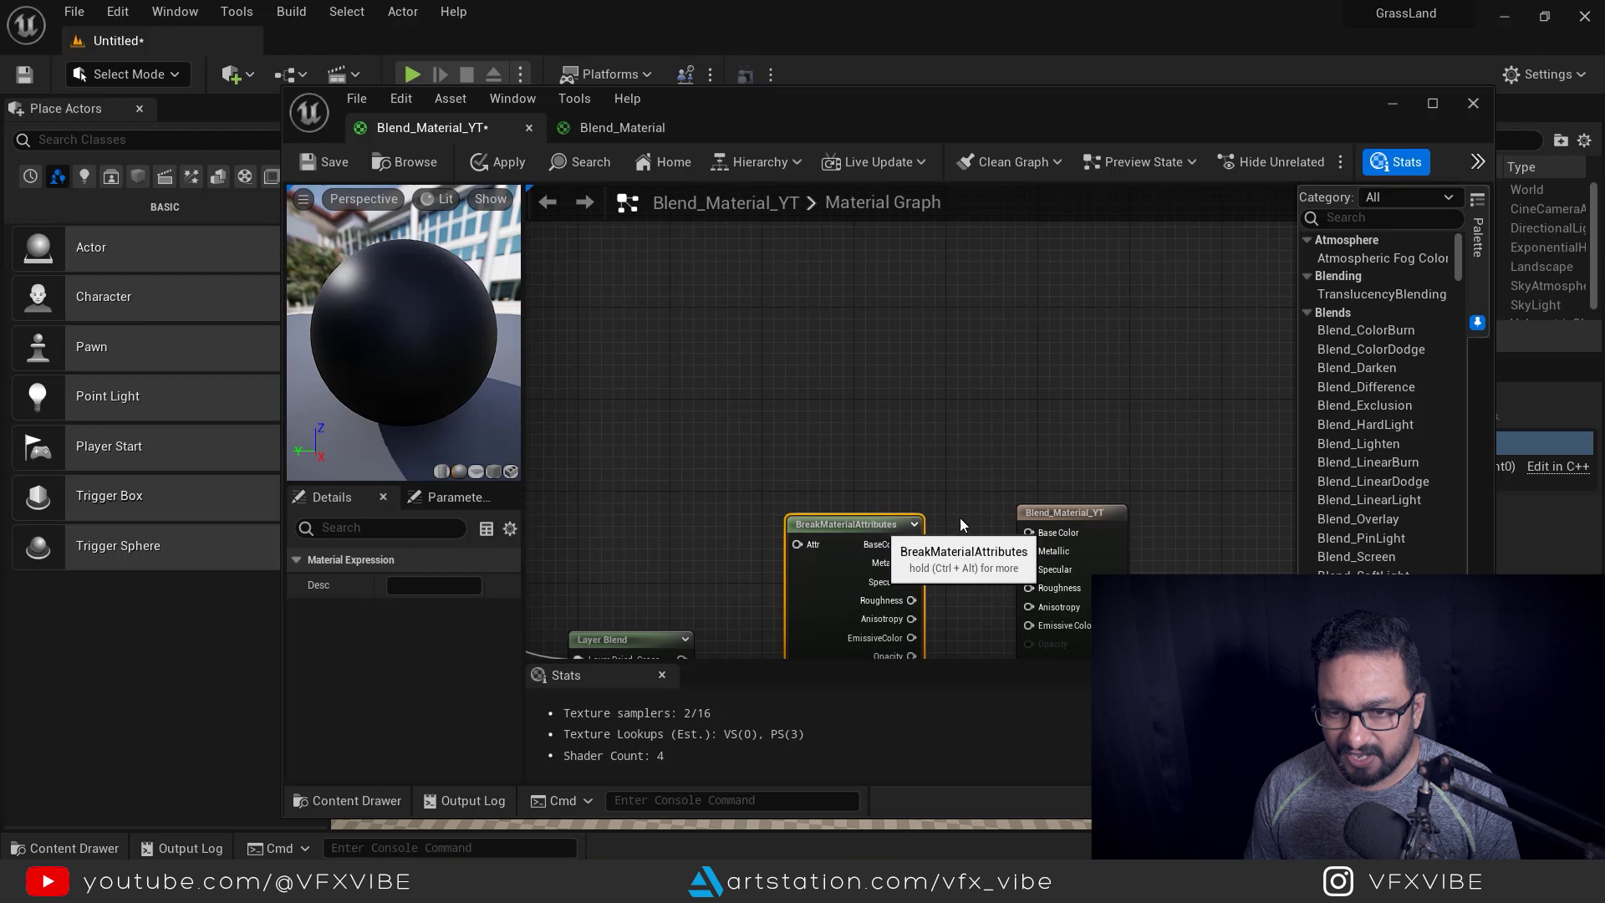
{"action": "right_click_drag", "start_coordinate": [961, 505], "coordinate": [1045, 309]}
{"action": "left_click_drag", "start_coordinate": [959, 332], "coordinate": [960, 320]}
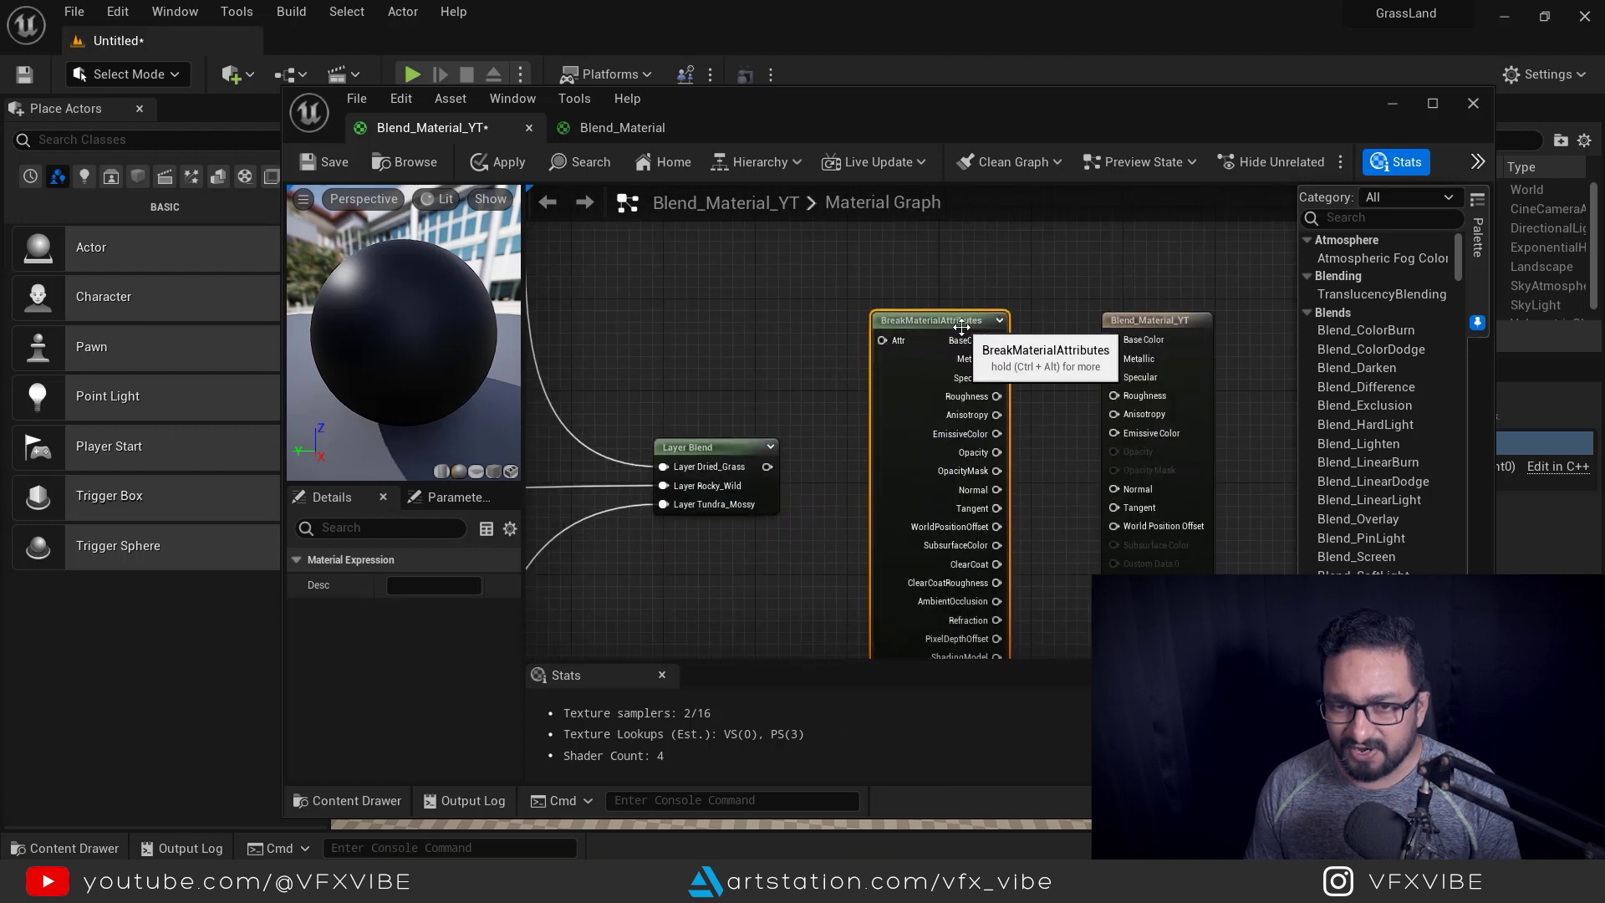
Connect Layer Blend to the BreakMaterialAttributes Attr input, wire its BaseColor, Roughness and Normal to the result node, and space the result node out
{"action": "left_click_drag", "start_coordinate": [767, 466], "coordinate": [889, 339]}
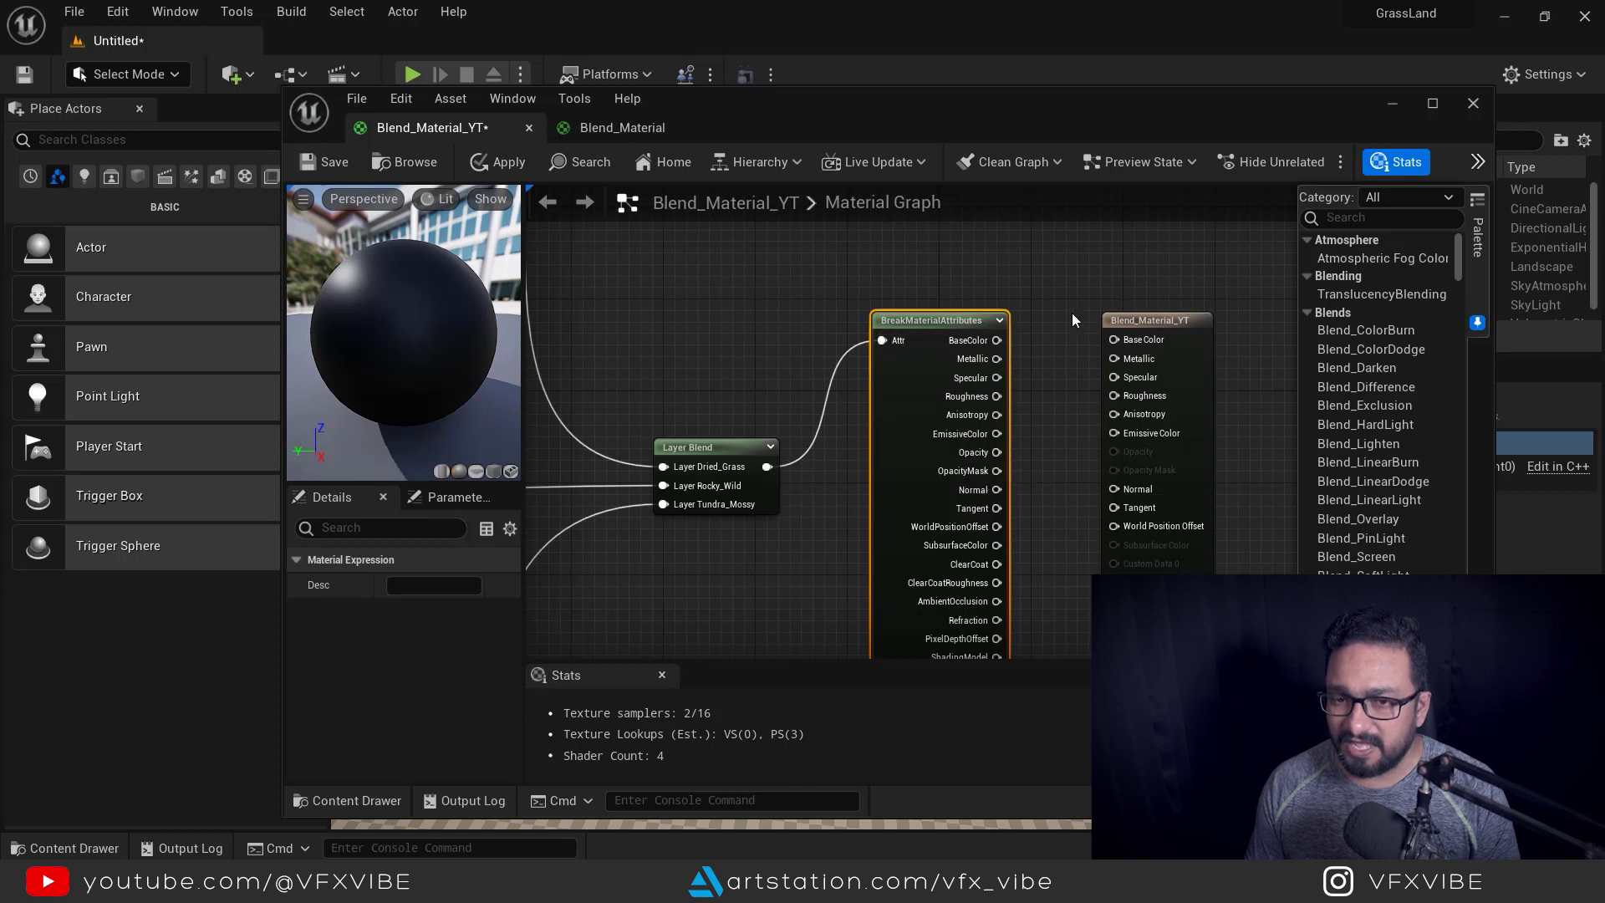
{"action": "right_click_drag", "start_coordinate": [1072, 313], "coordinate": [941, 253]}
{"action": "left_click_drag", "start_coordinate": [874, 272], "coordinate": [993, 272]}
{"action": "left_click_drag", "start_coordinate": [875, 328], "coordinate": [993, 328]}
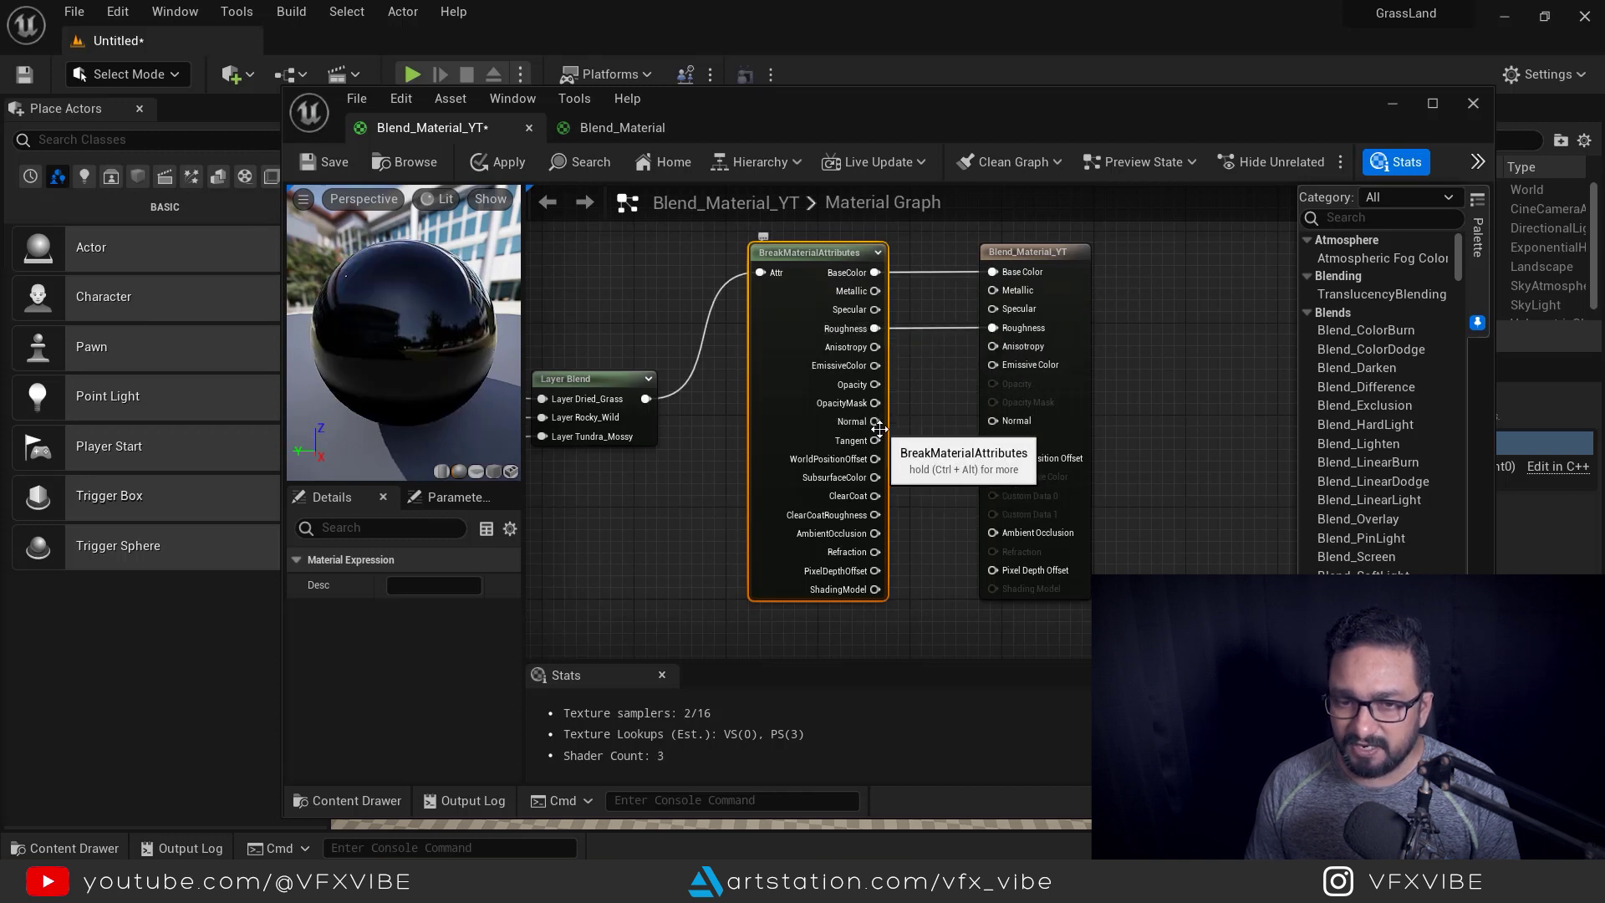
{"action": "left_click_drag", "start_coordinate": [875, 421], "coordinate": [993, 421]}
{"action": "left_click_drag", "start_coordinate": [1035, 258], "coordinate": [1082, 261]}
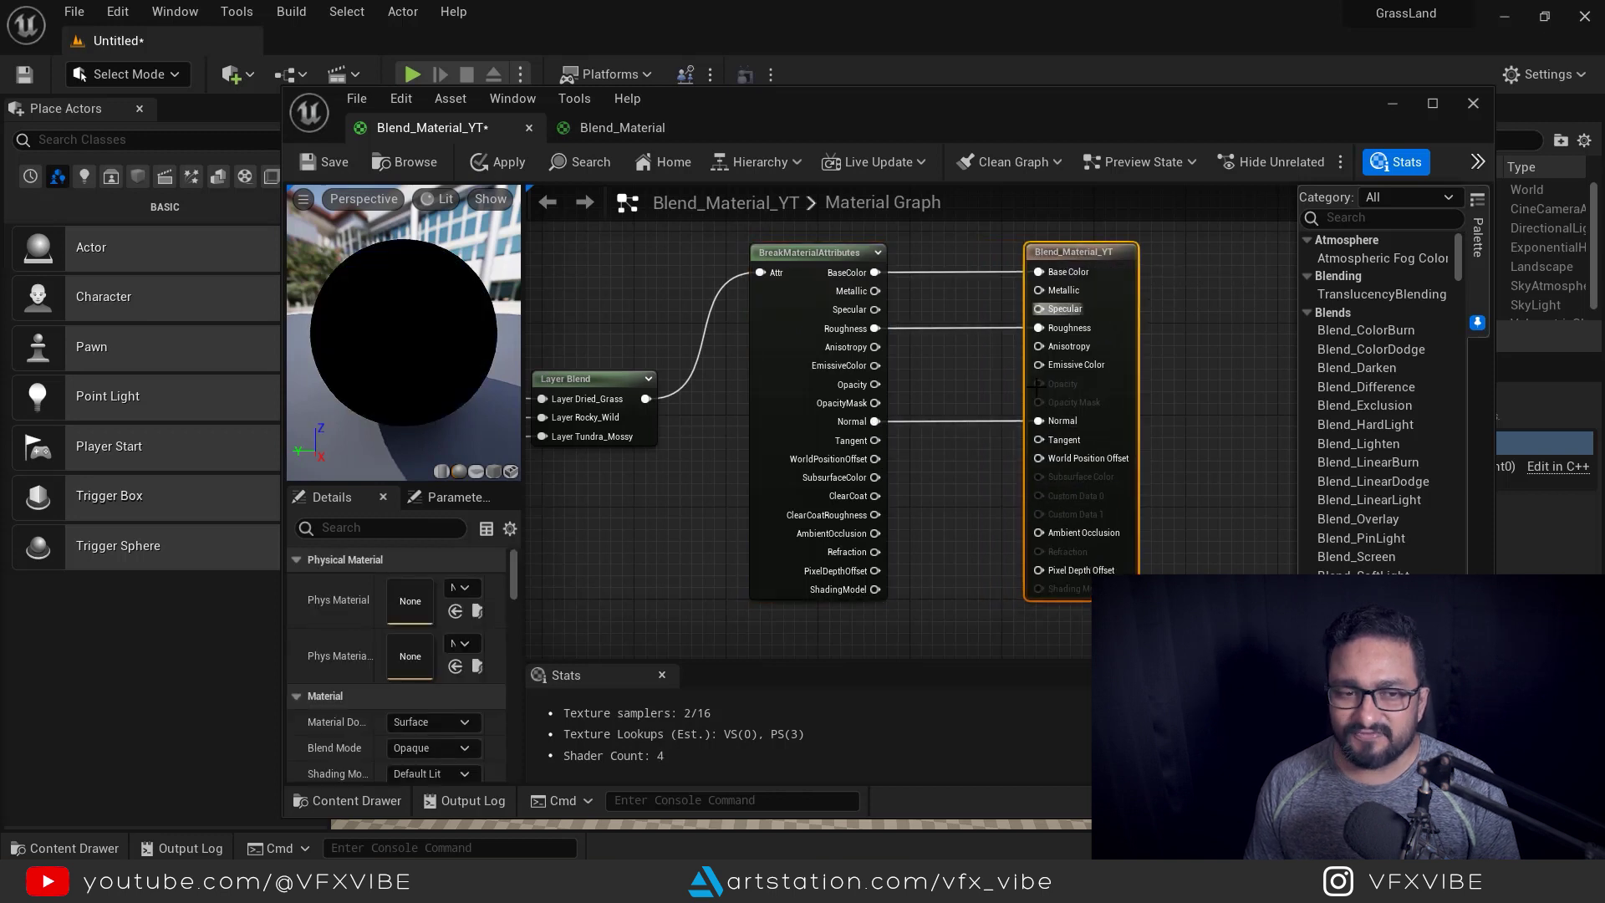
Save the blend material, then open the project's content browser in the level editor
{"action": "scroll", "coordinate": [923, 510], "scroll_direction": "down", "scroll_amount": 4}
{"action": "right_click_drag", "start_coordinate": [783, 535], "coordinate": [1079, 528]}
{"action": "left_click", "coordinate": [332, 163]}
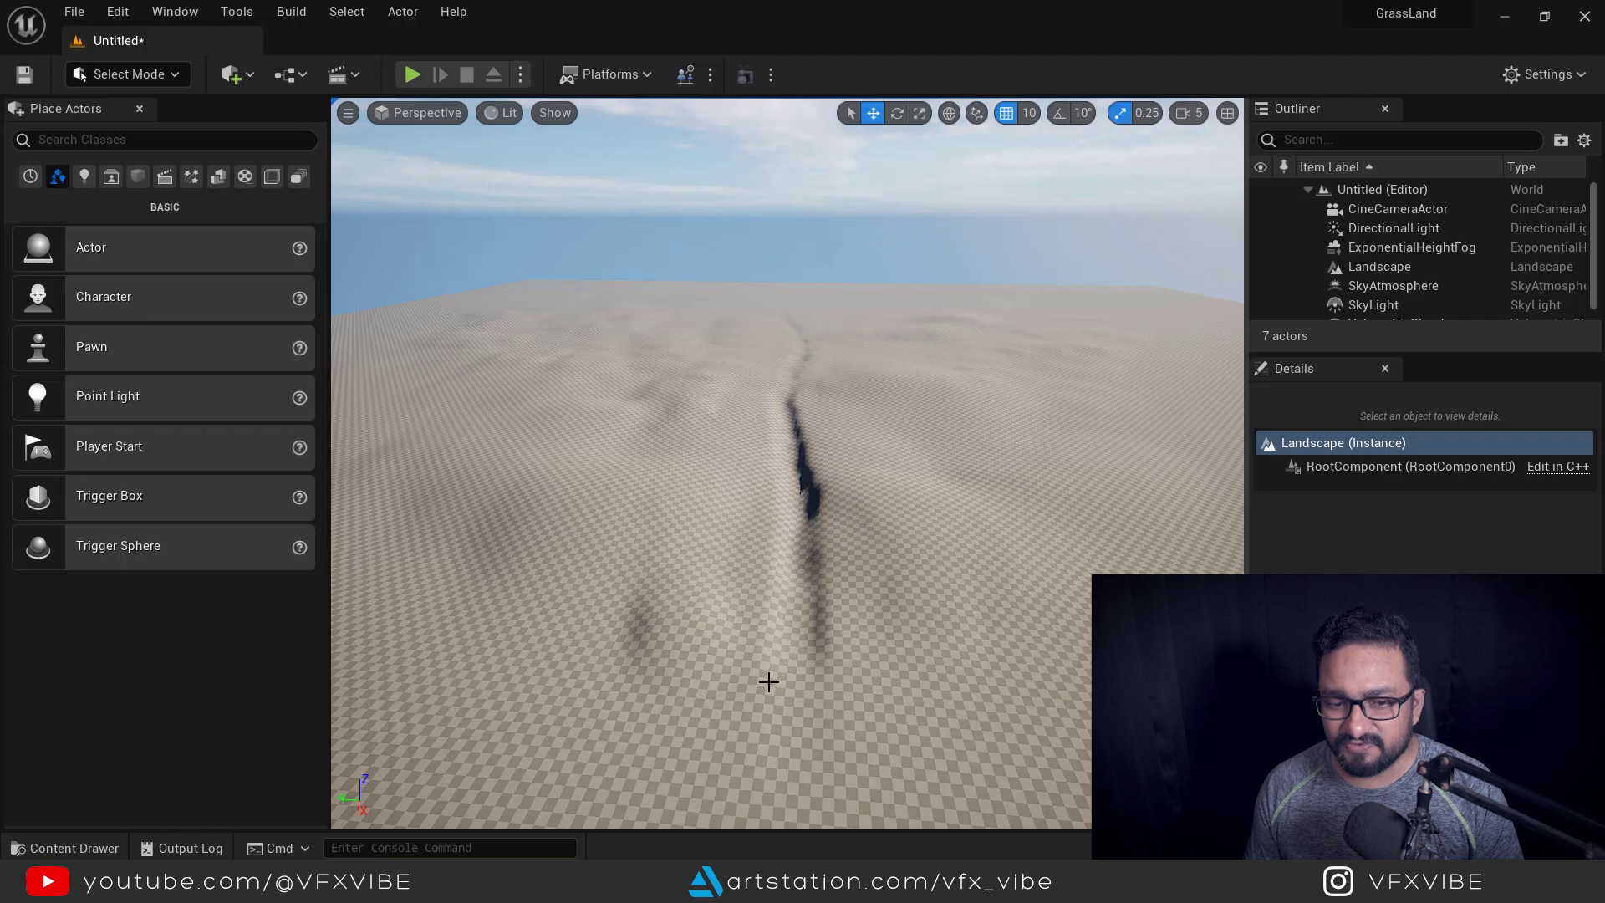
{"action": "key", "text": "ctrl+space"}
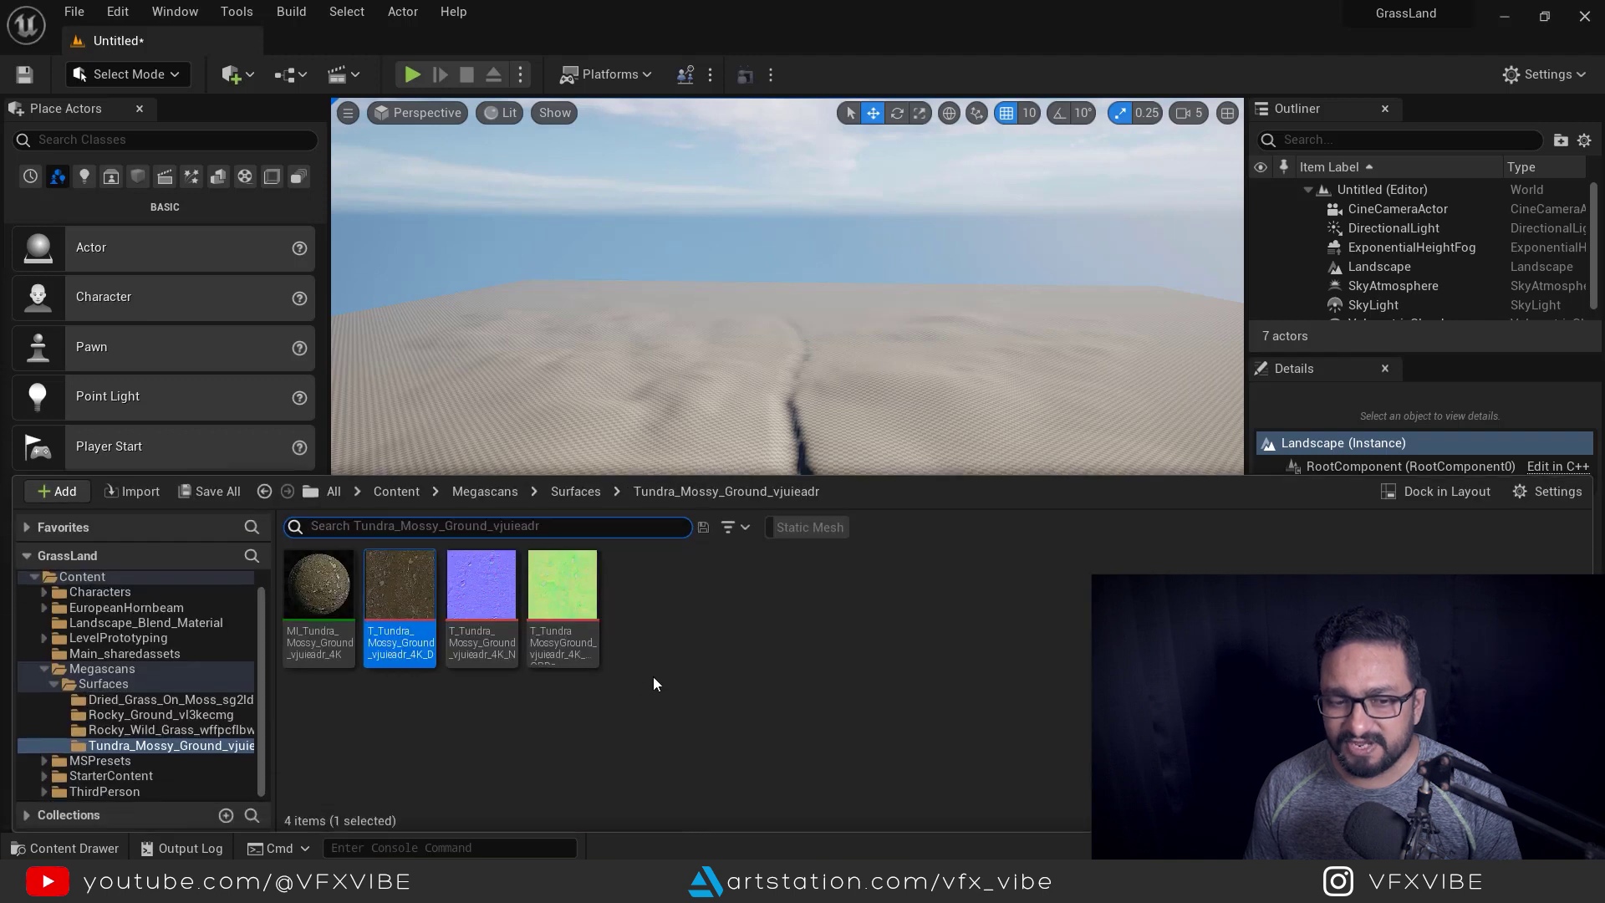
Create a material instance of Blend_Material_YT in the Landscape_Blend_Material folder and name it Blend_Material_Instance_YT
{"action": "left_click", "coordinate": [124, 625]}
{"action": "left_click", "coordinate": [398, 600]}
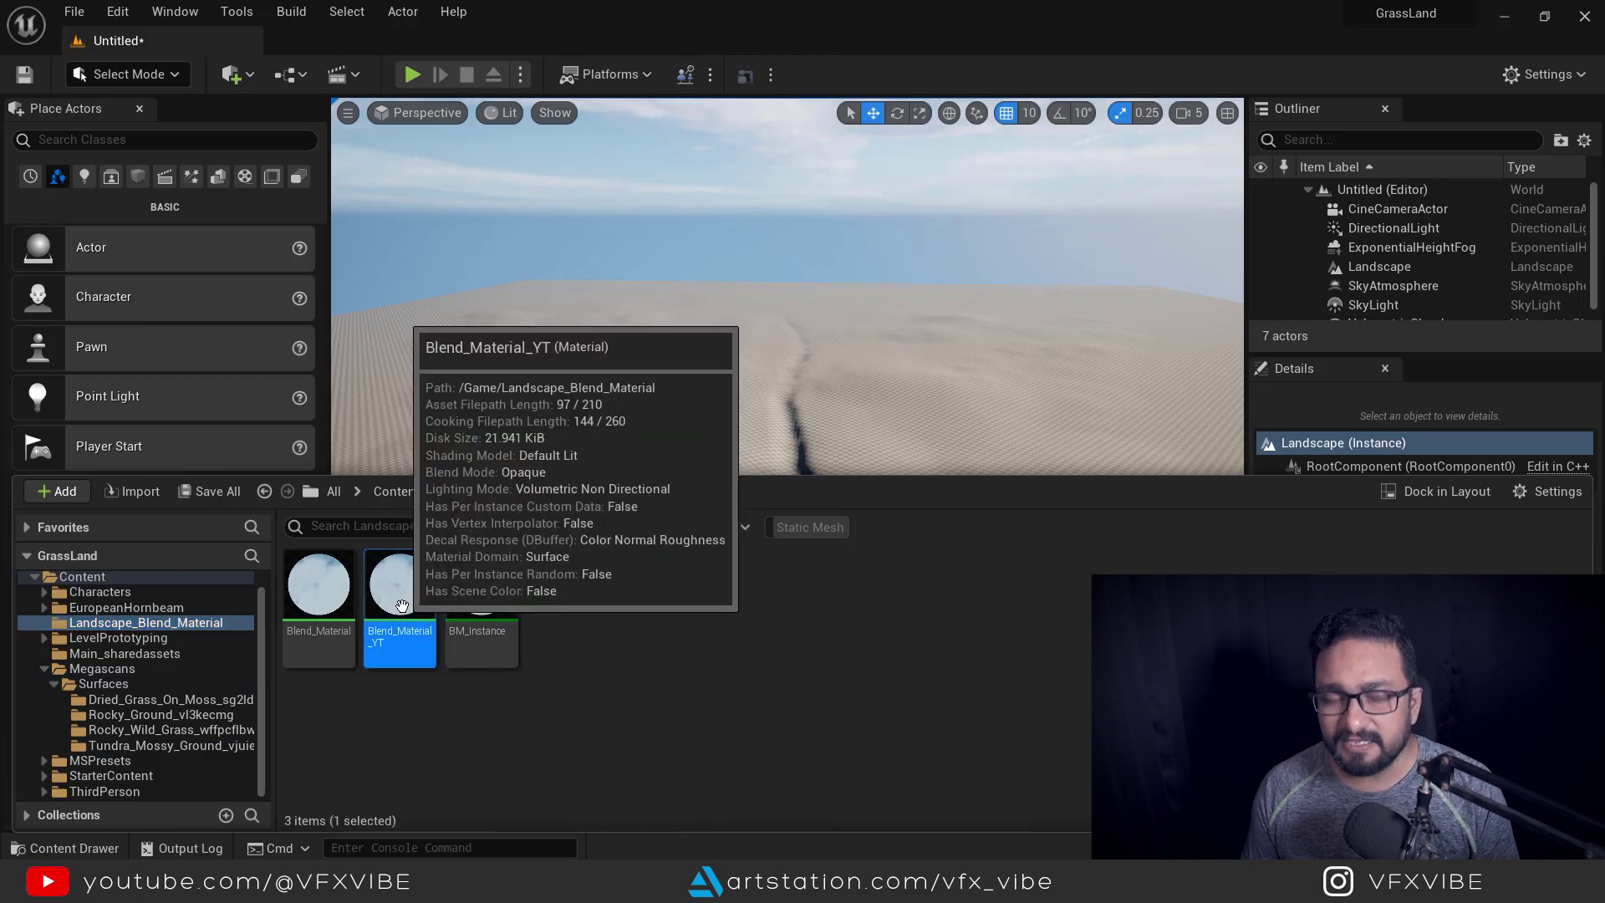
{"action": "right_click", "coordinate": [401, 605]}
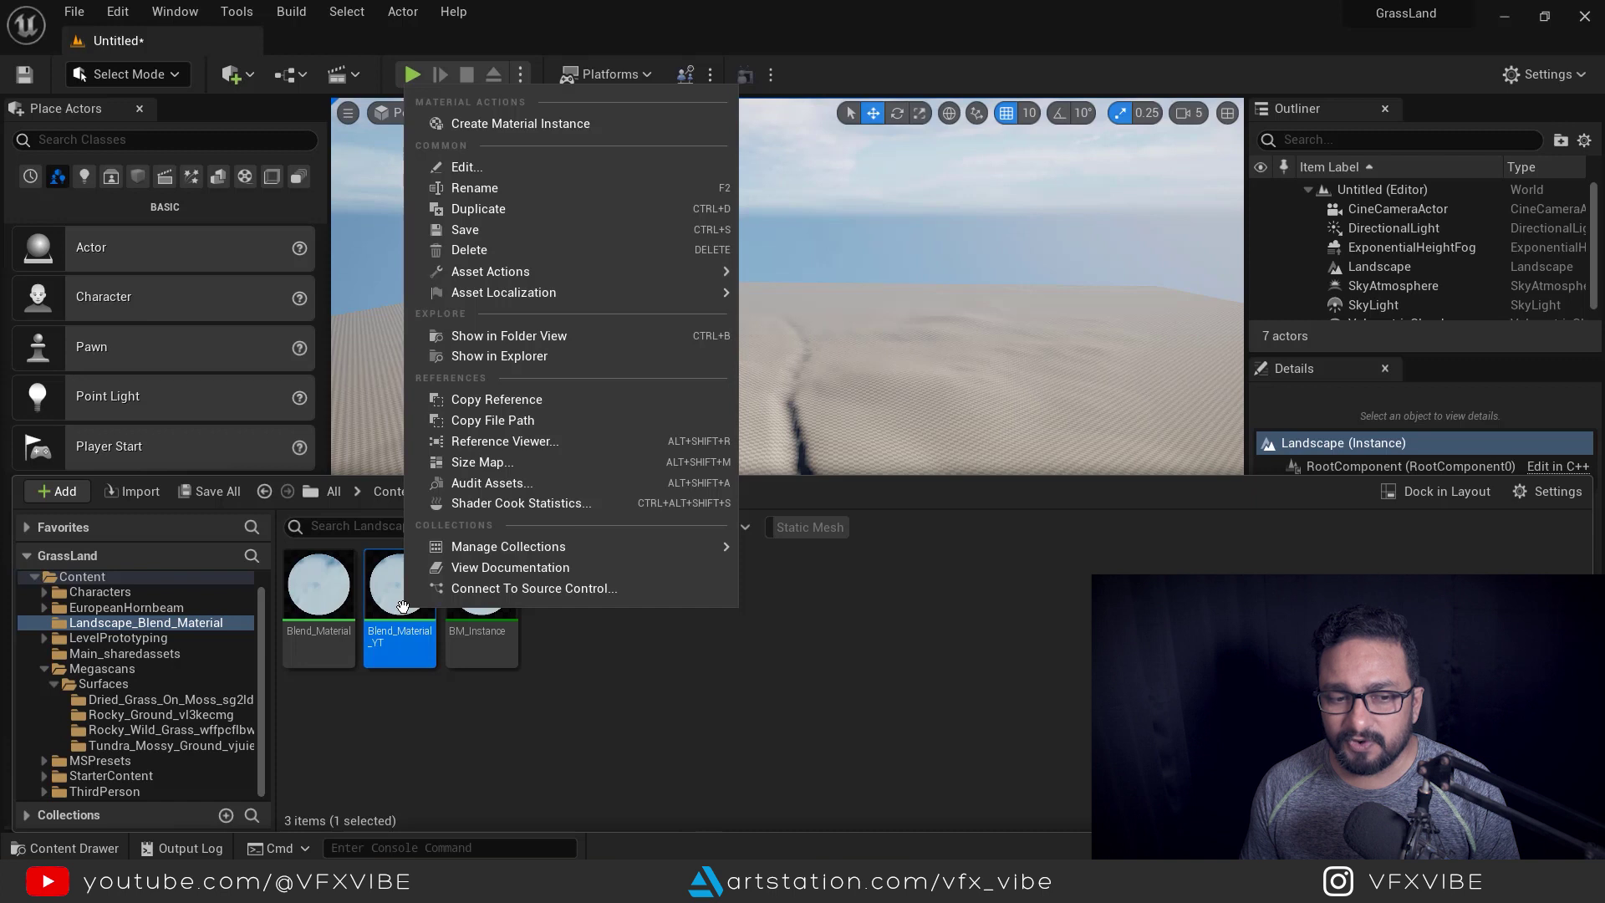
{"action": "left_click", "coordinate": [528, 125]}
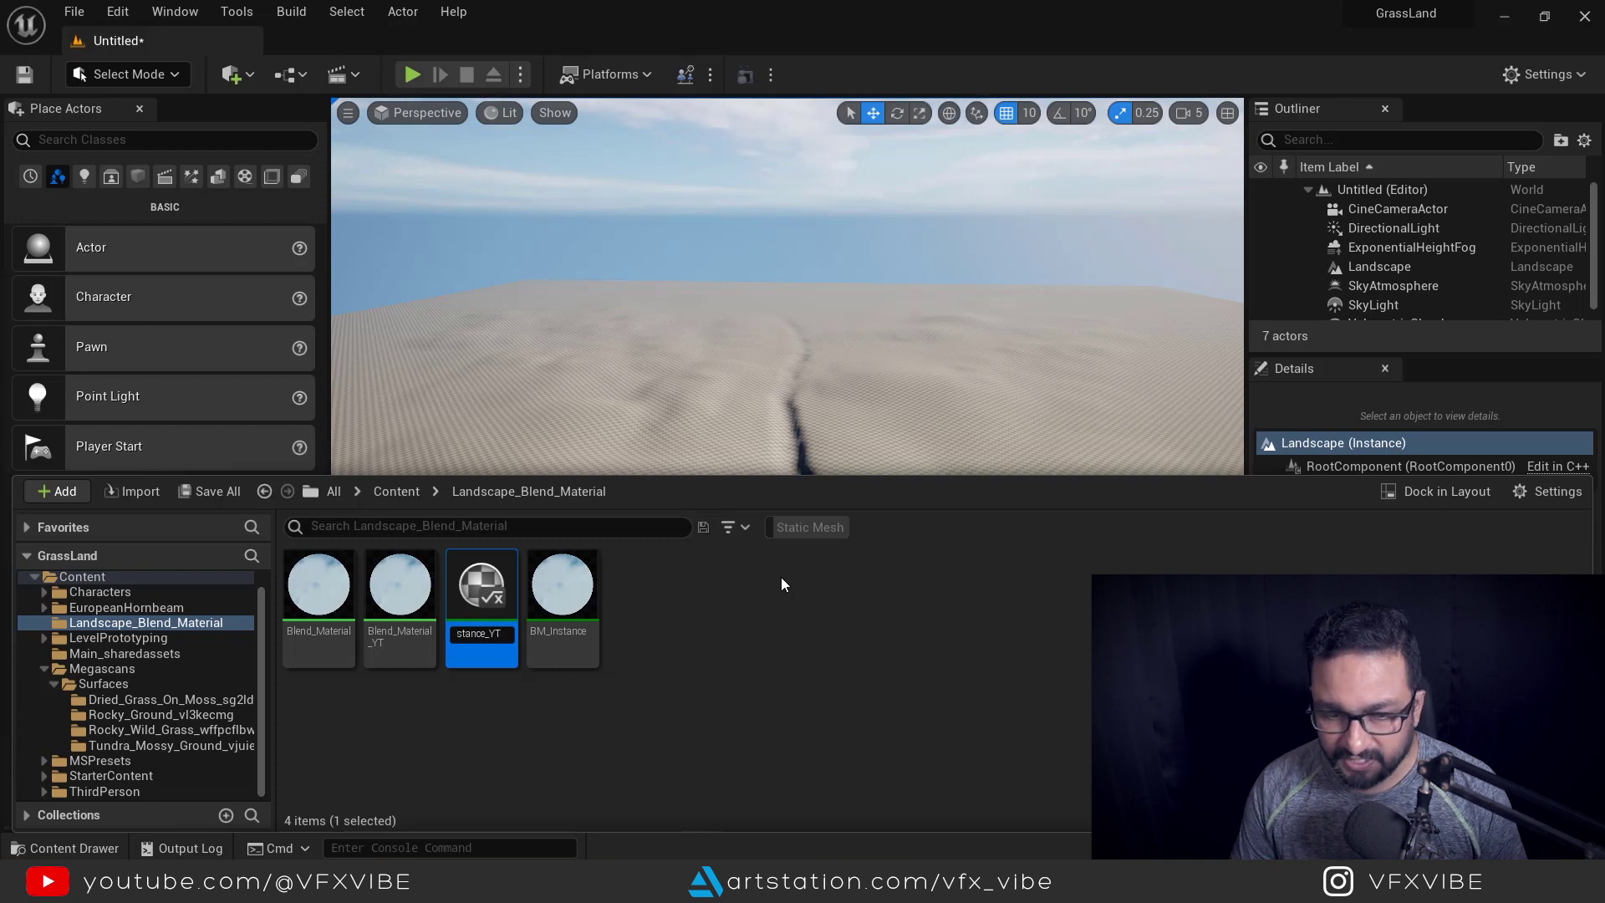
{"action": "key", "text": "Return"}
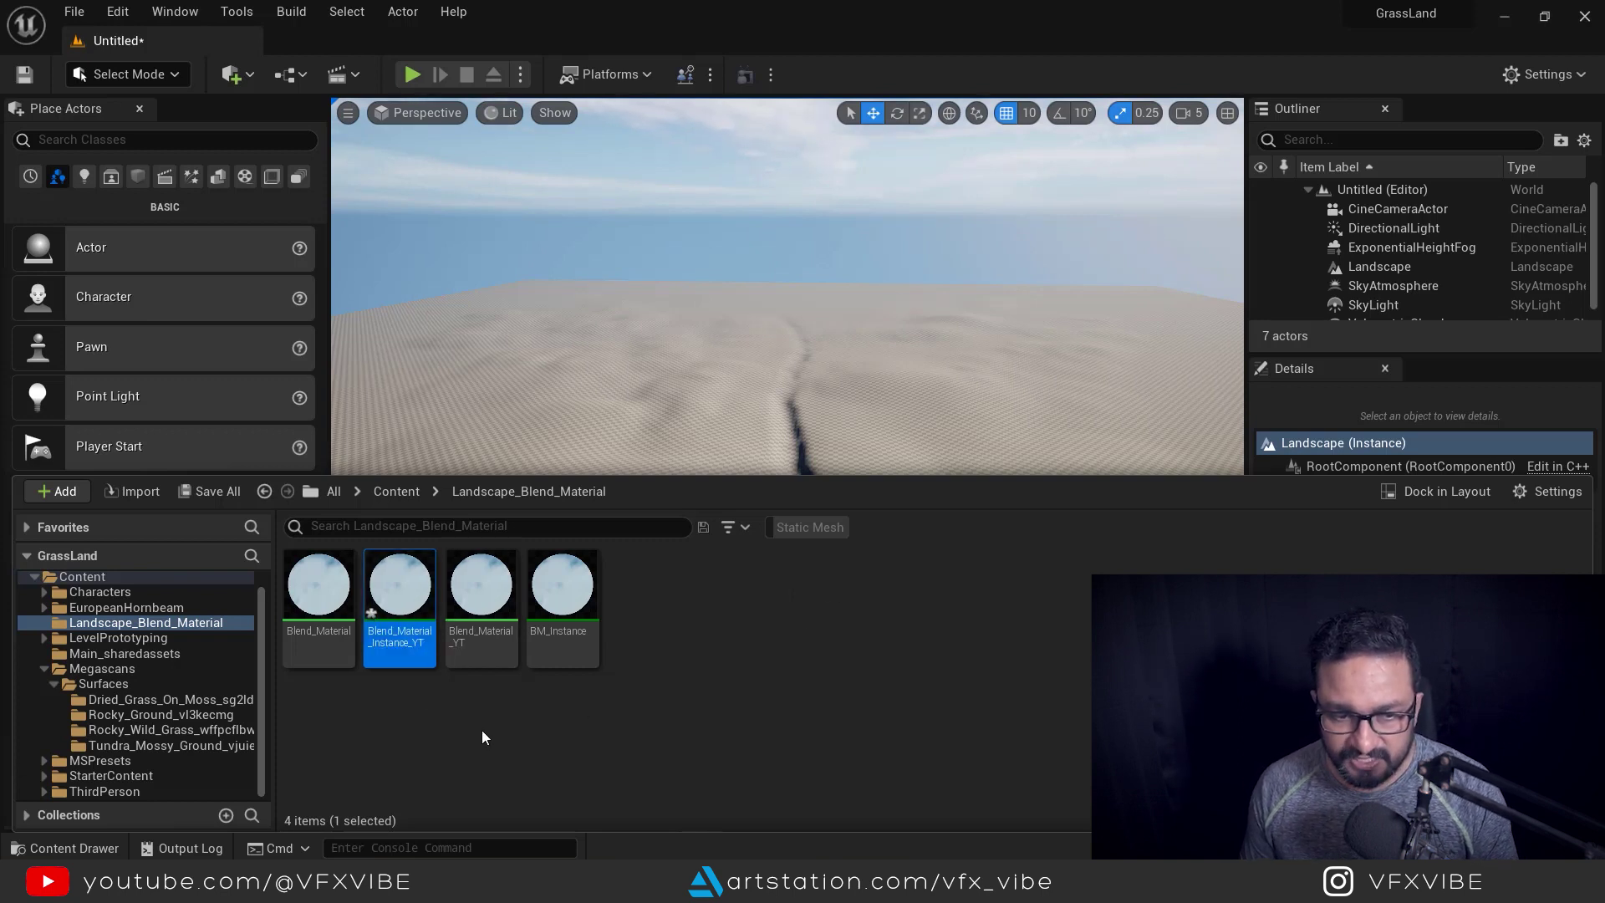
Assign Blend_Material_Instance_YT as the Landscape Material of the Landscape actor
{"action": "left_click", "coordinate": [480, 582]}
{"action": "left_click", "coordinate": [410, 604]}
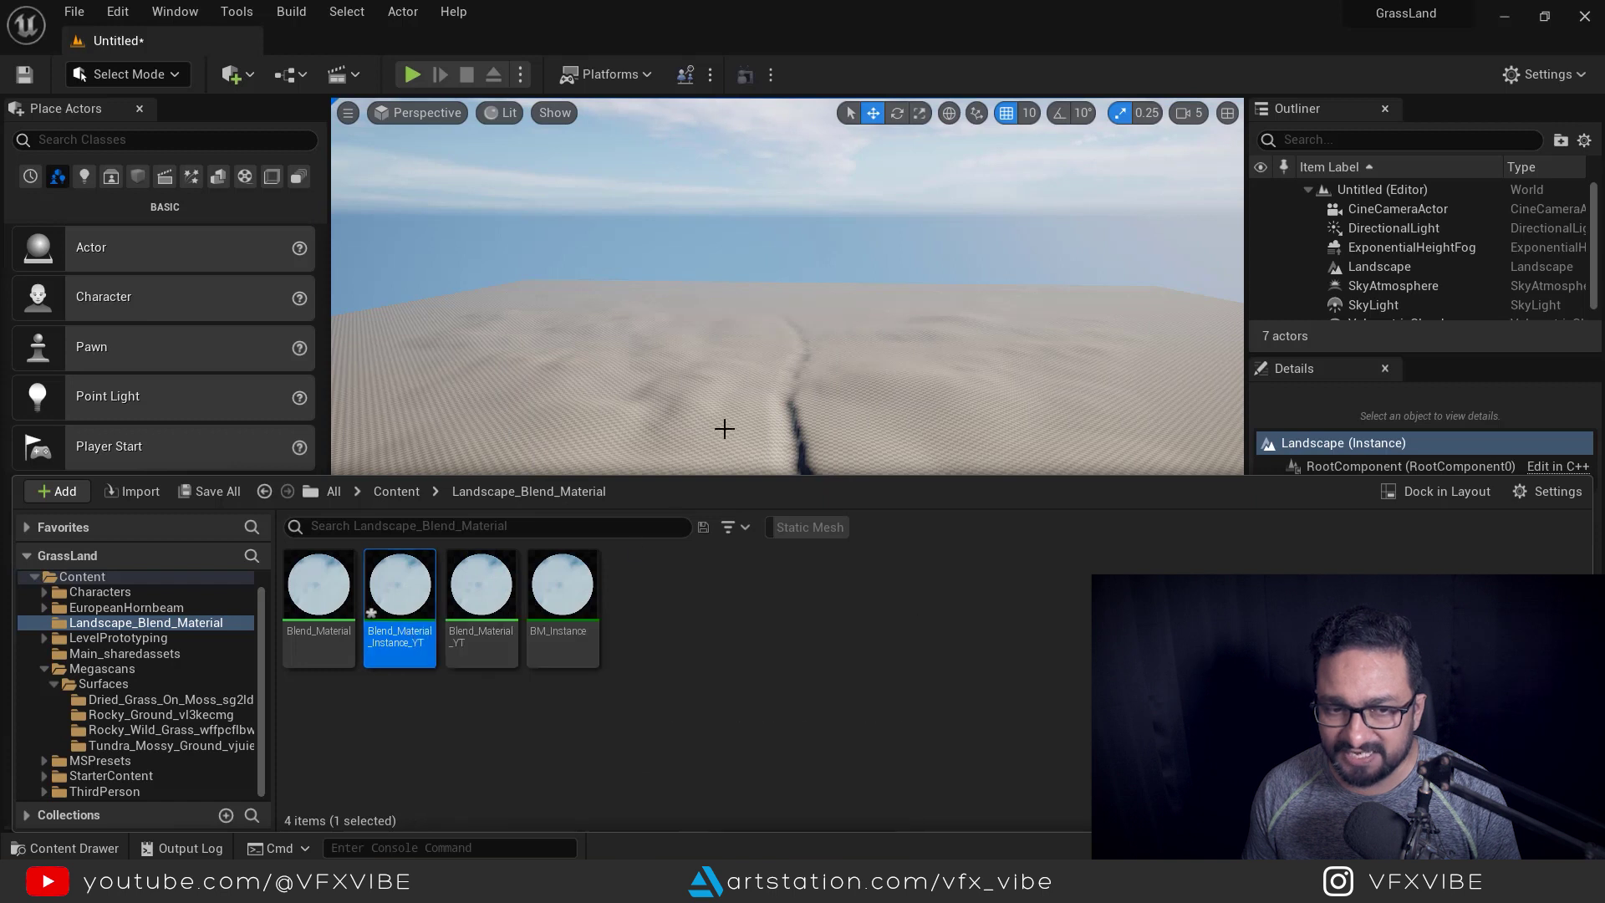
{"action": "left_click", "coordinate": [688, 325]}
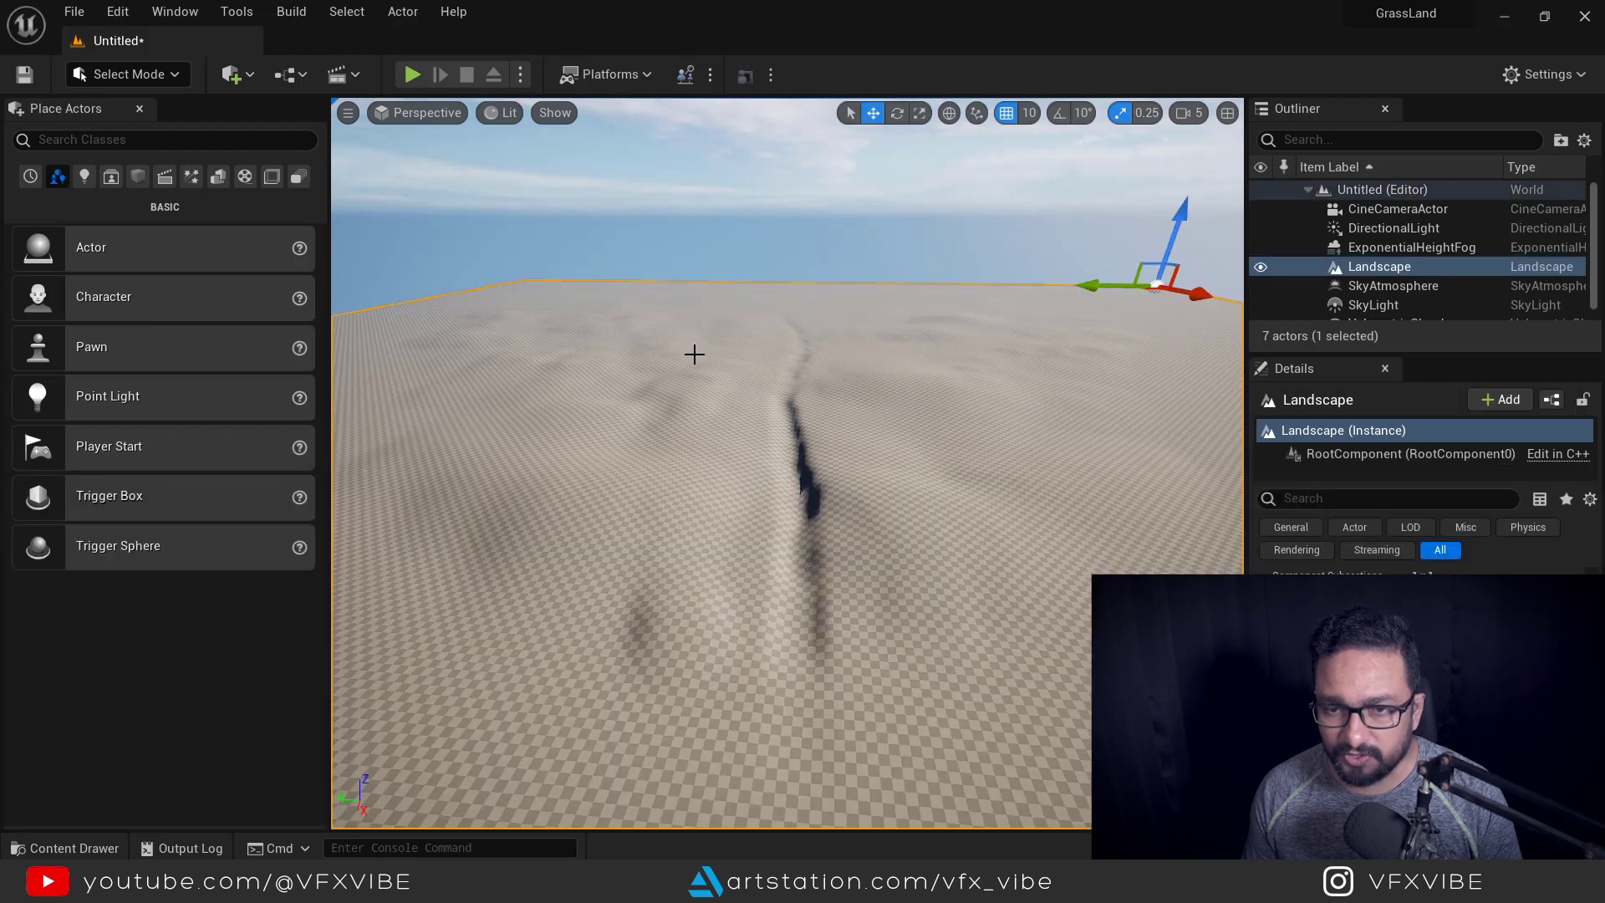
{"action": "key", "text": "ctrl+space"}
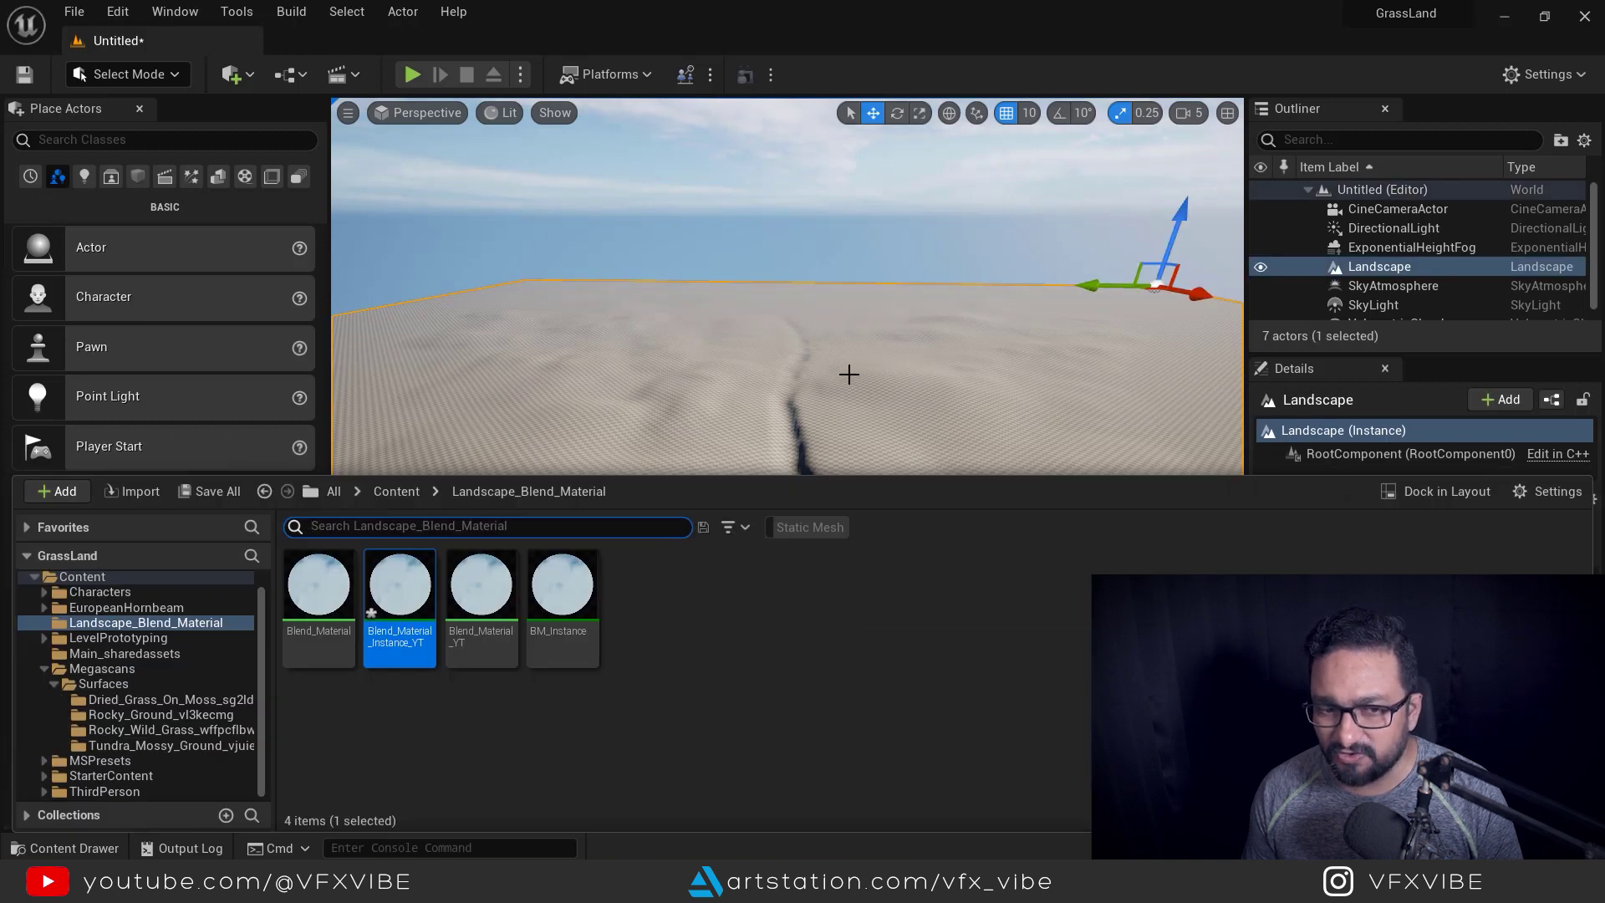
{"action": "key", "text": "ctrl+space"}
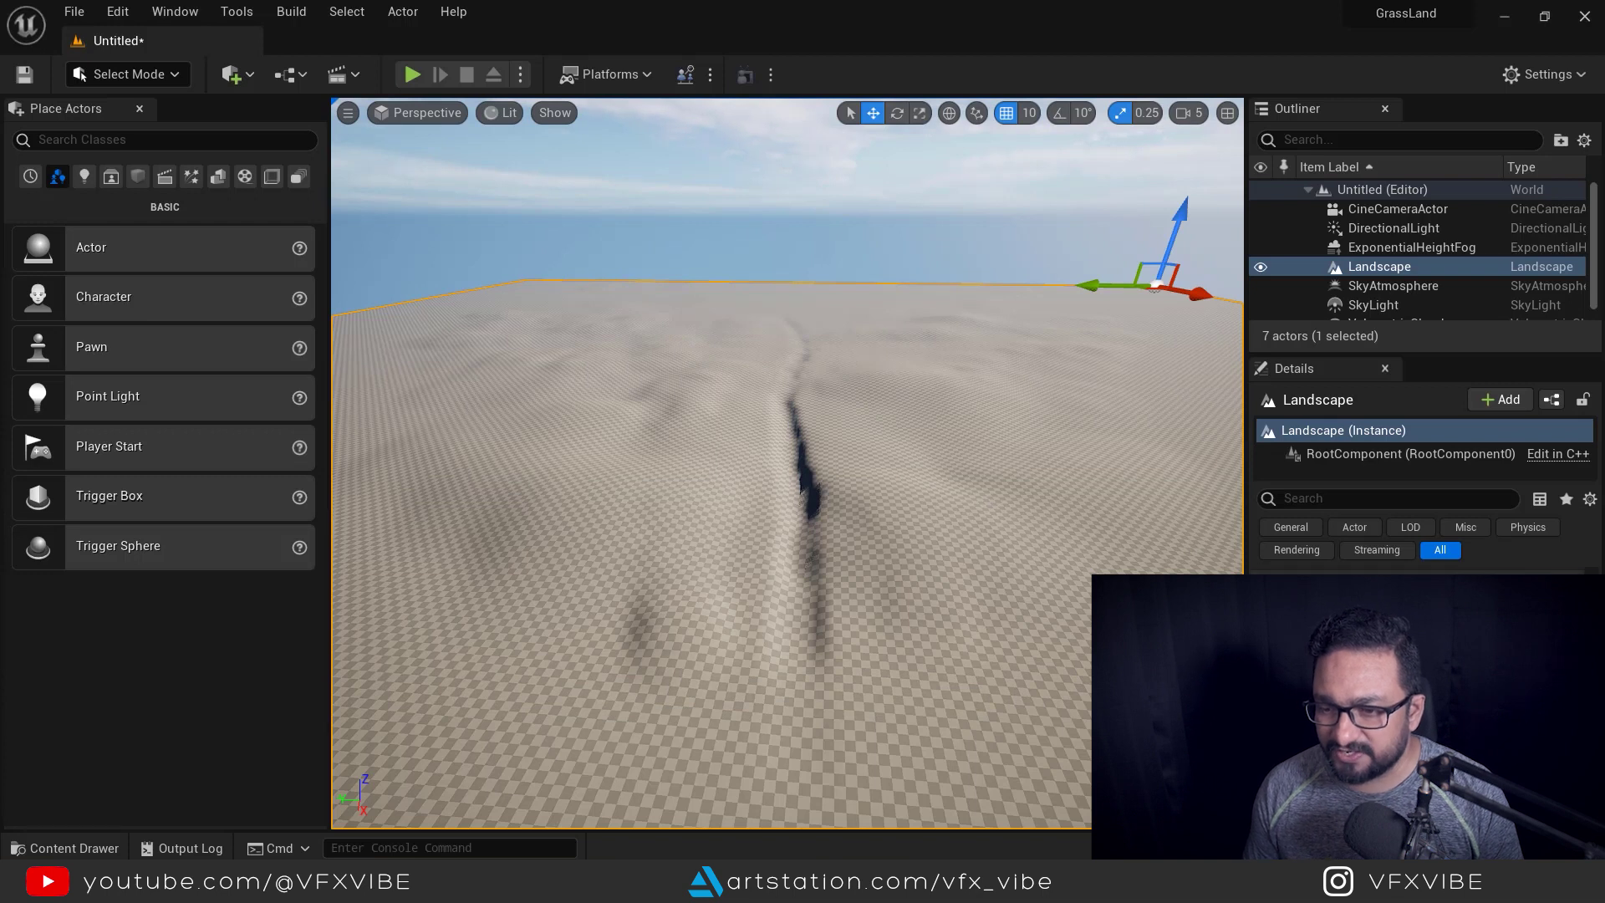
{"action": "scroll", "coordinate": [1411, 739], "scroll_direction": "down", "scroll_amount": 1}
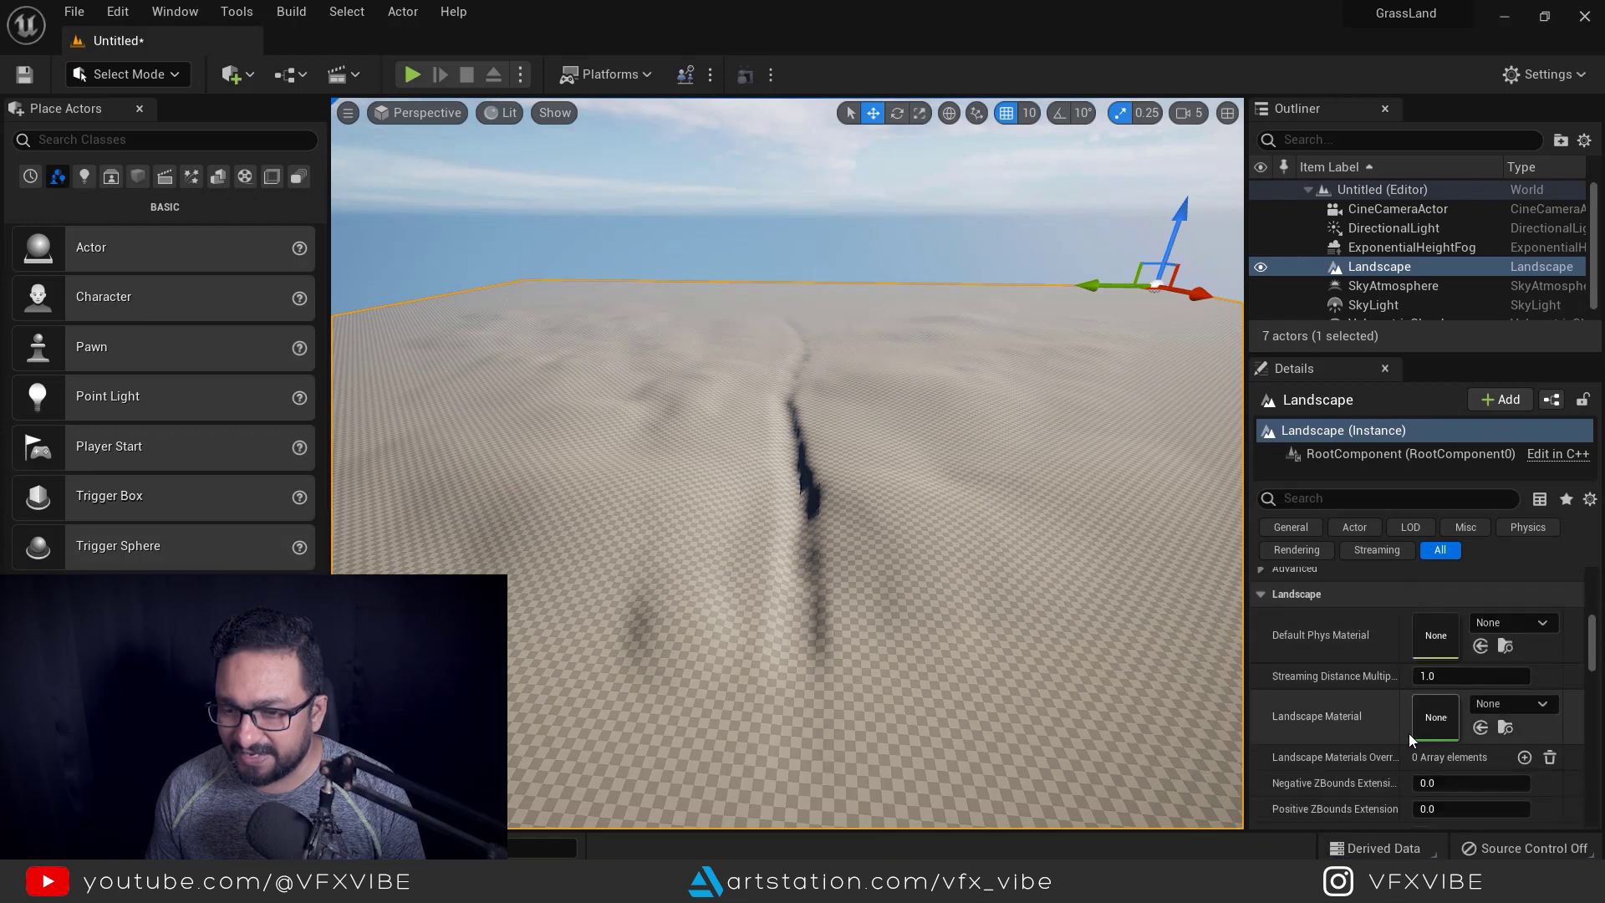
{"action": "left_click", "coordinate": [1480, 728]}
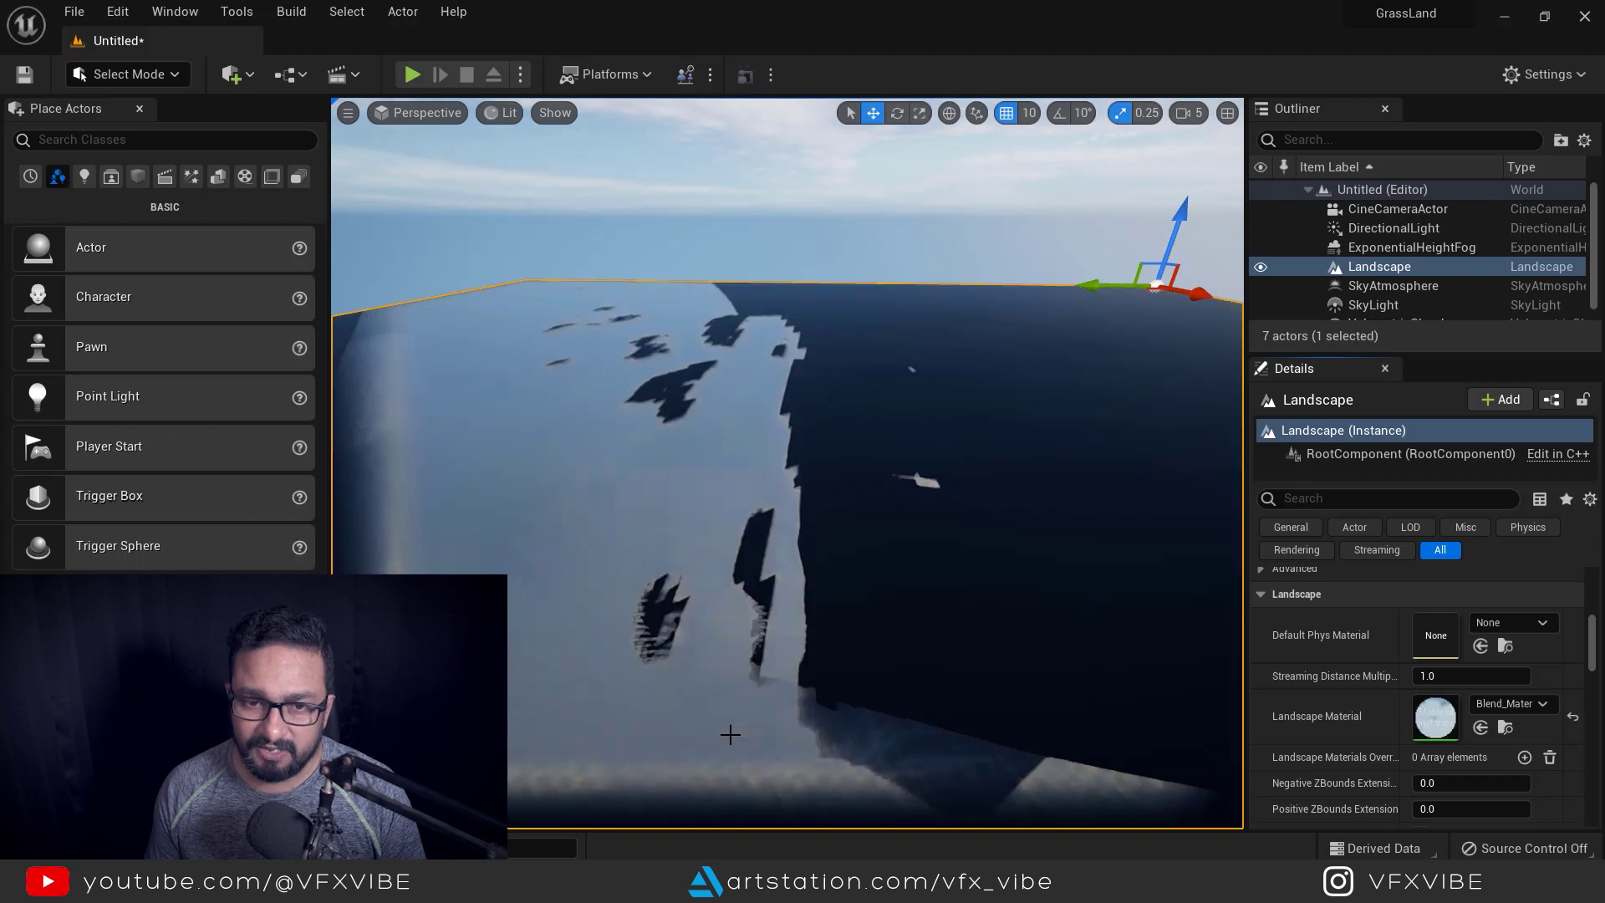
{"action": "right_click_drag", "start_coordinate": [787, 463], "coordinate": [911, 334]}
{"action": "right_click_drag", "start_coordinate": [816, 393], "coordinate": [683, 507]}
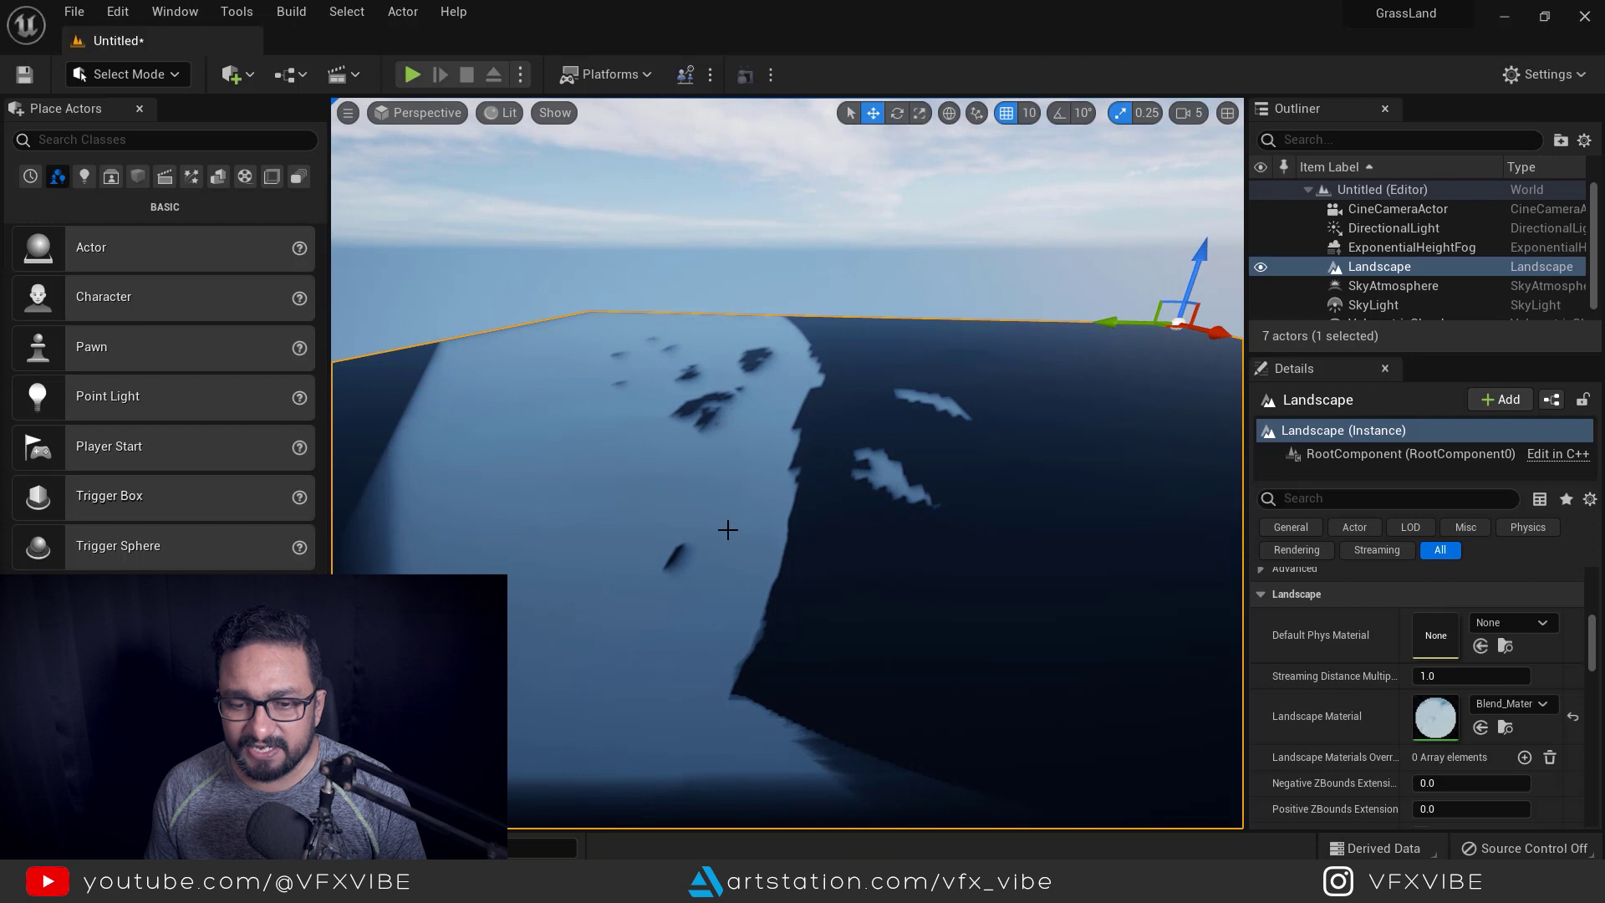
Switch the level editor to Landscape mode and show its Paint tools with the target layers
{"action": "key", "text": "ctrl+space"}
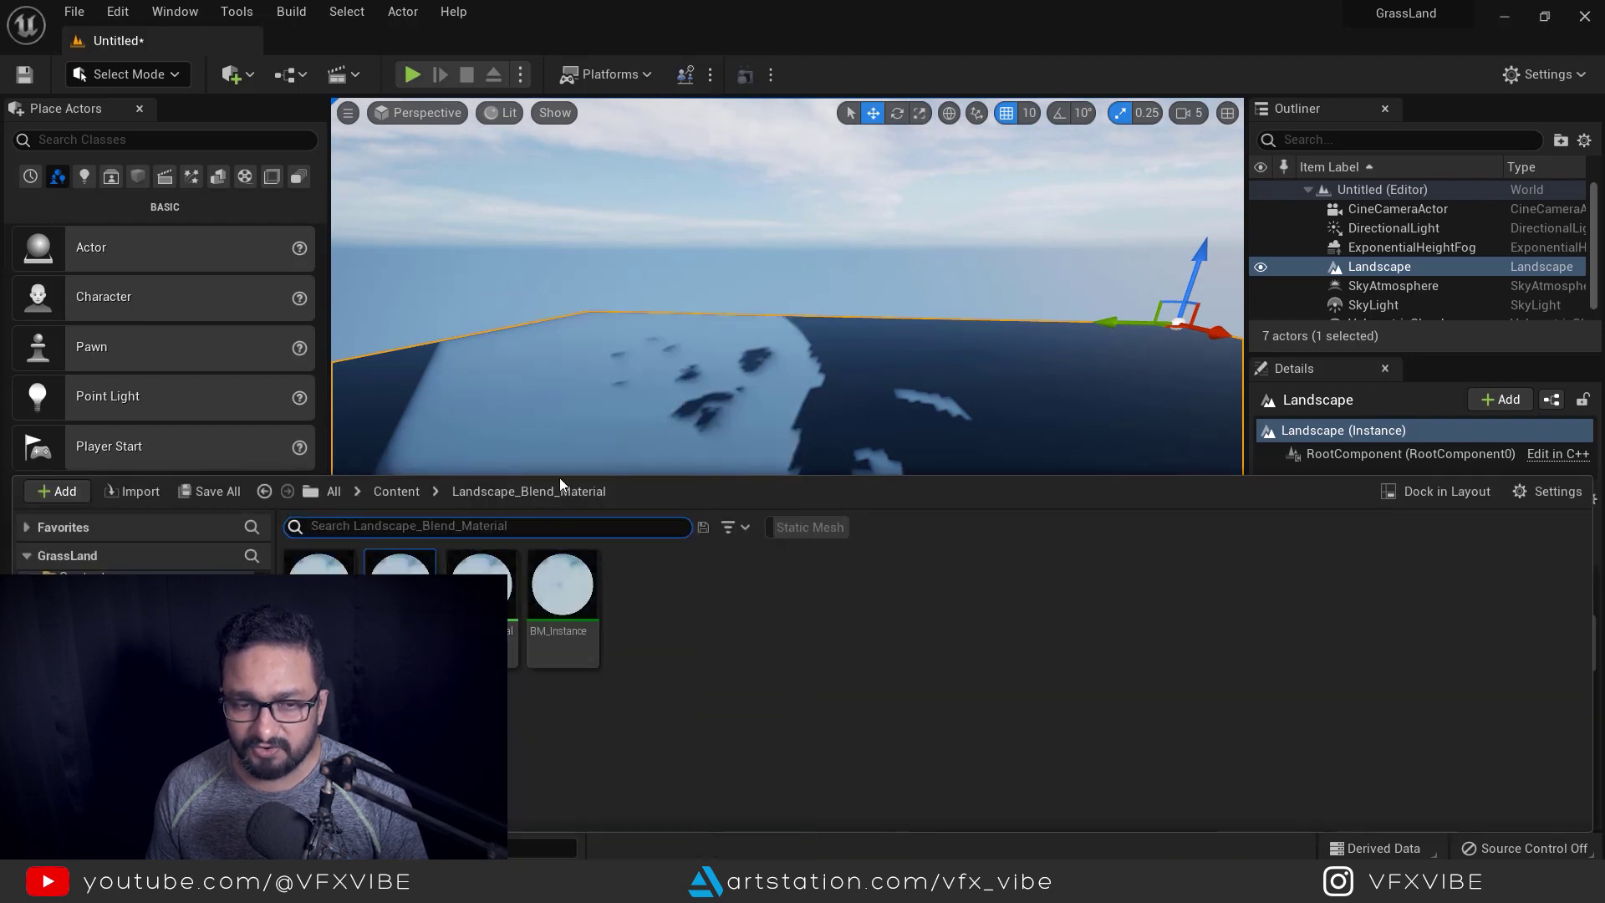
{"action": "key", "text": "ctrl+space"}
{"action": "left_click", "coordinate": [168, 76]}
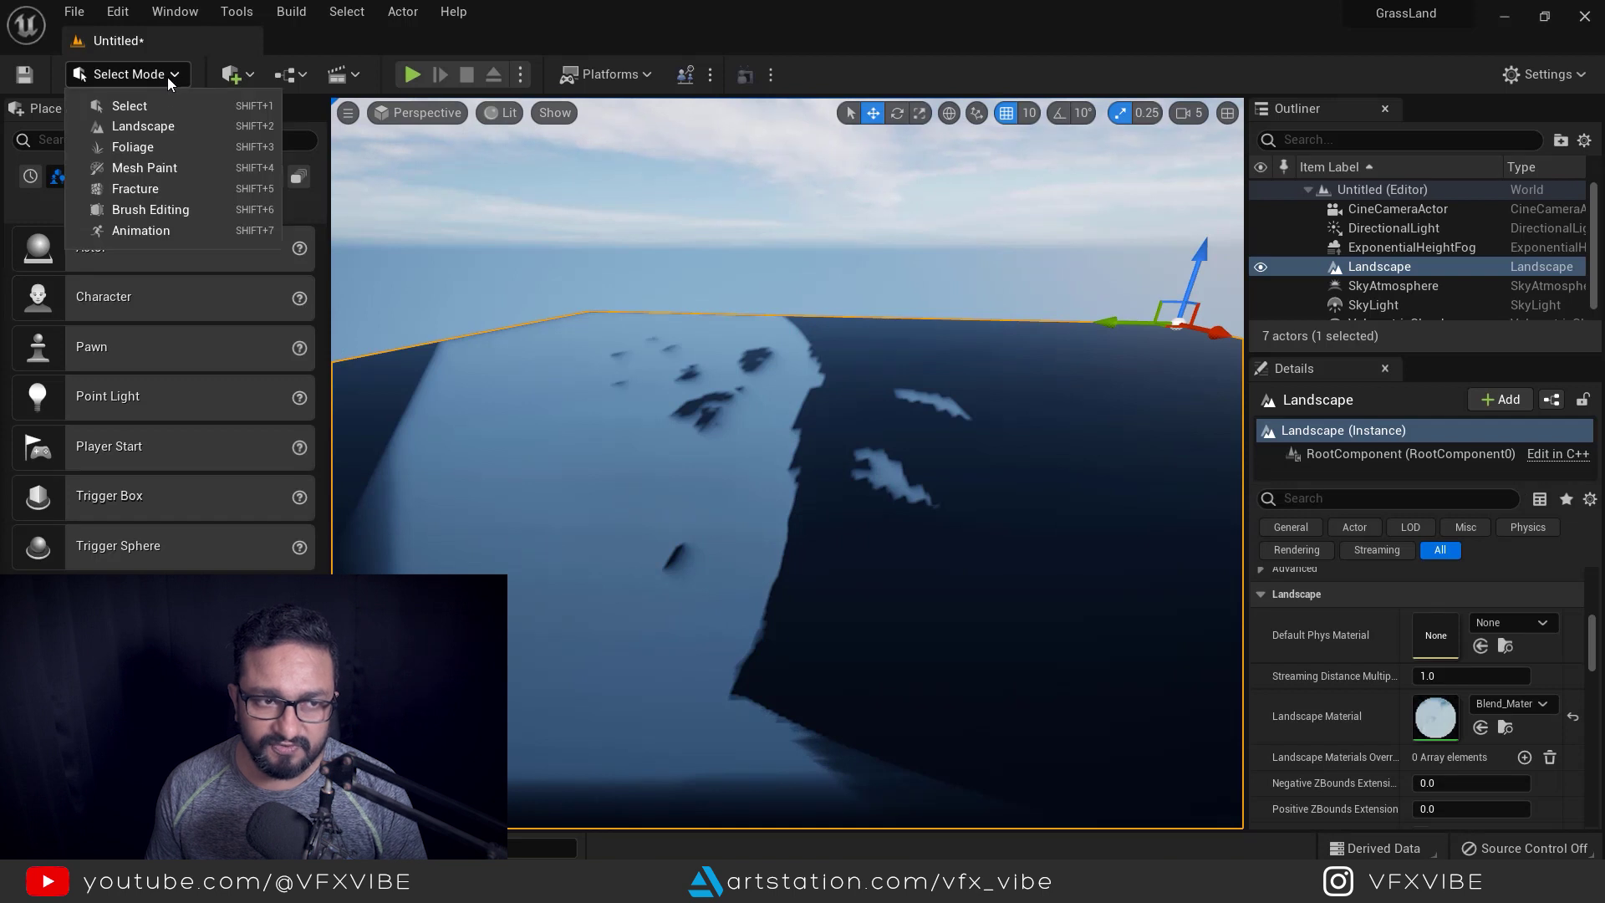
{"action": "left_click", "coordinate": [164, 127]}
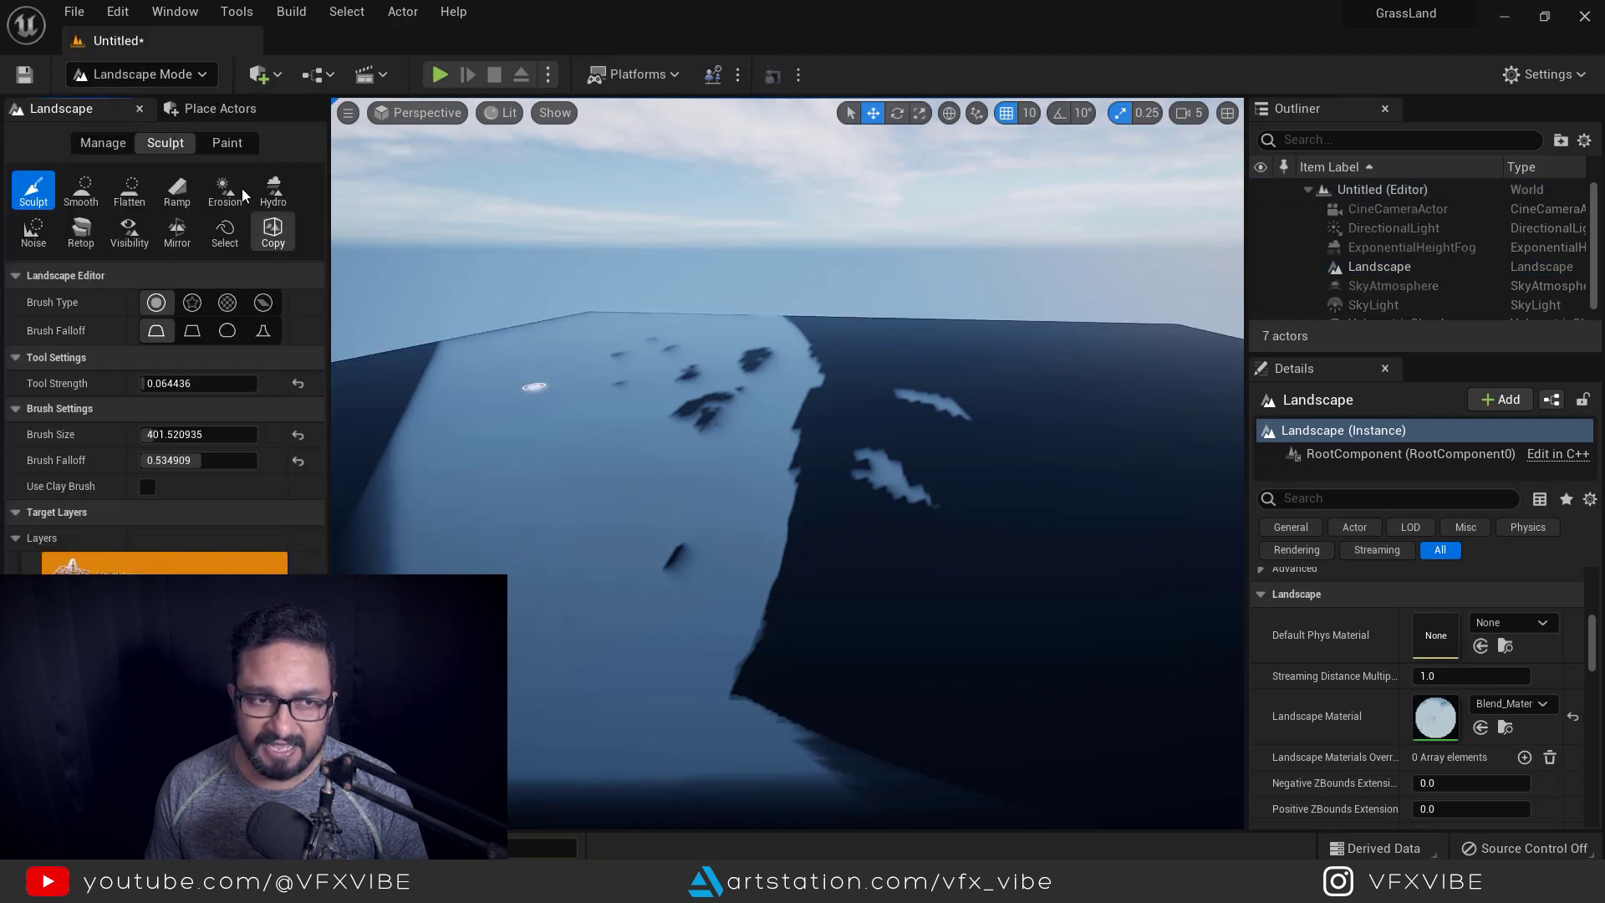
{"action": "left_click", "coordinate": [226, 143]}
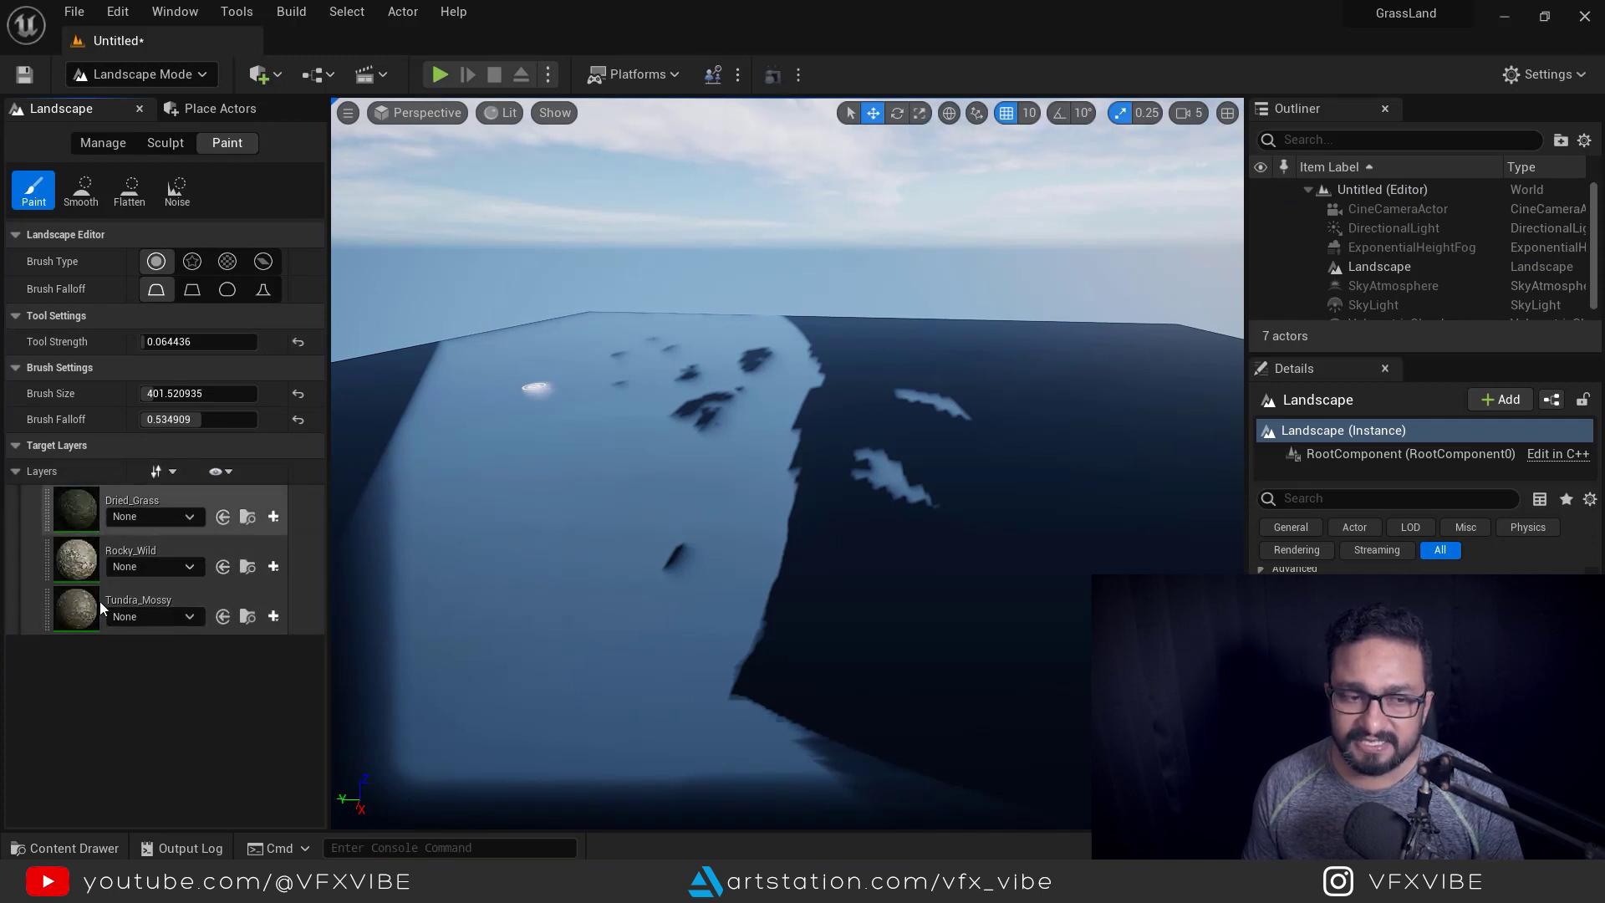
Create a weight-blended (normal) layer info for Dried_Grass, saved as Dried_Grass_LayerInfo in Untitled_1_sharedassets
{"action": "left_click", "coordinate": [276, 517]}
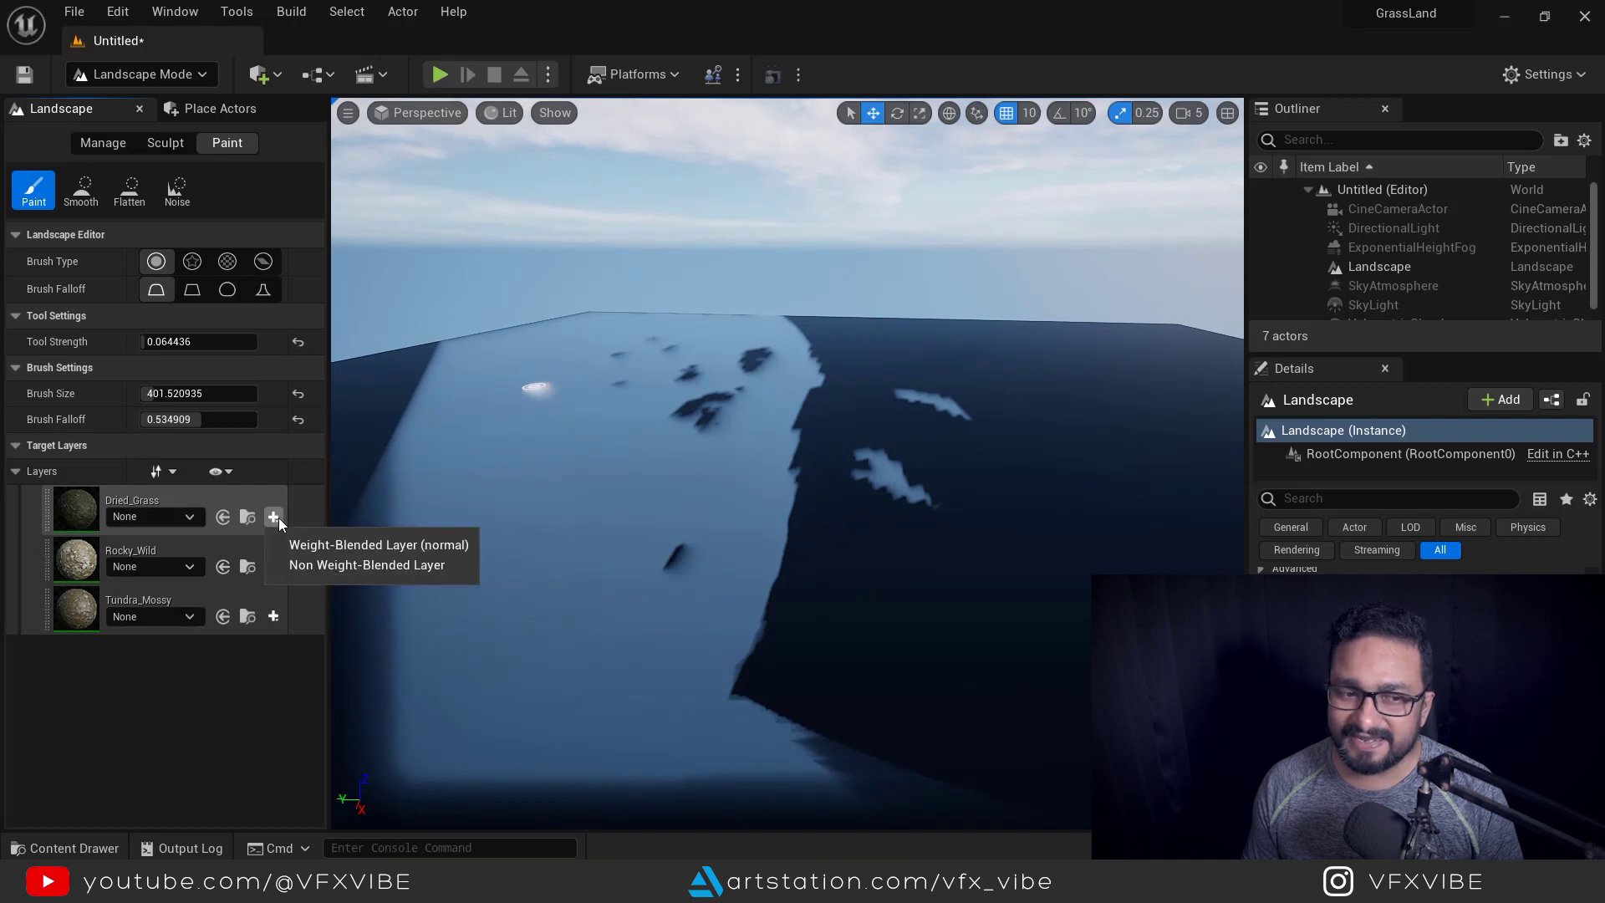
{"action": "left_click", "coordinate": [348, 545]}
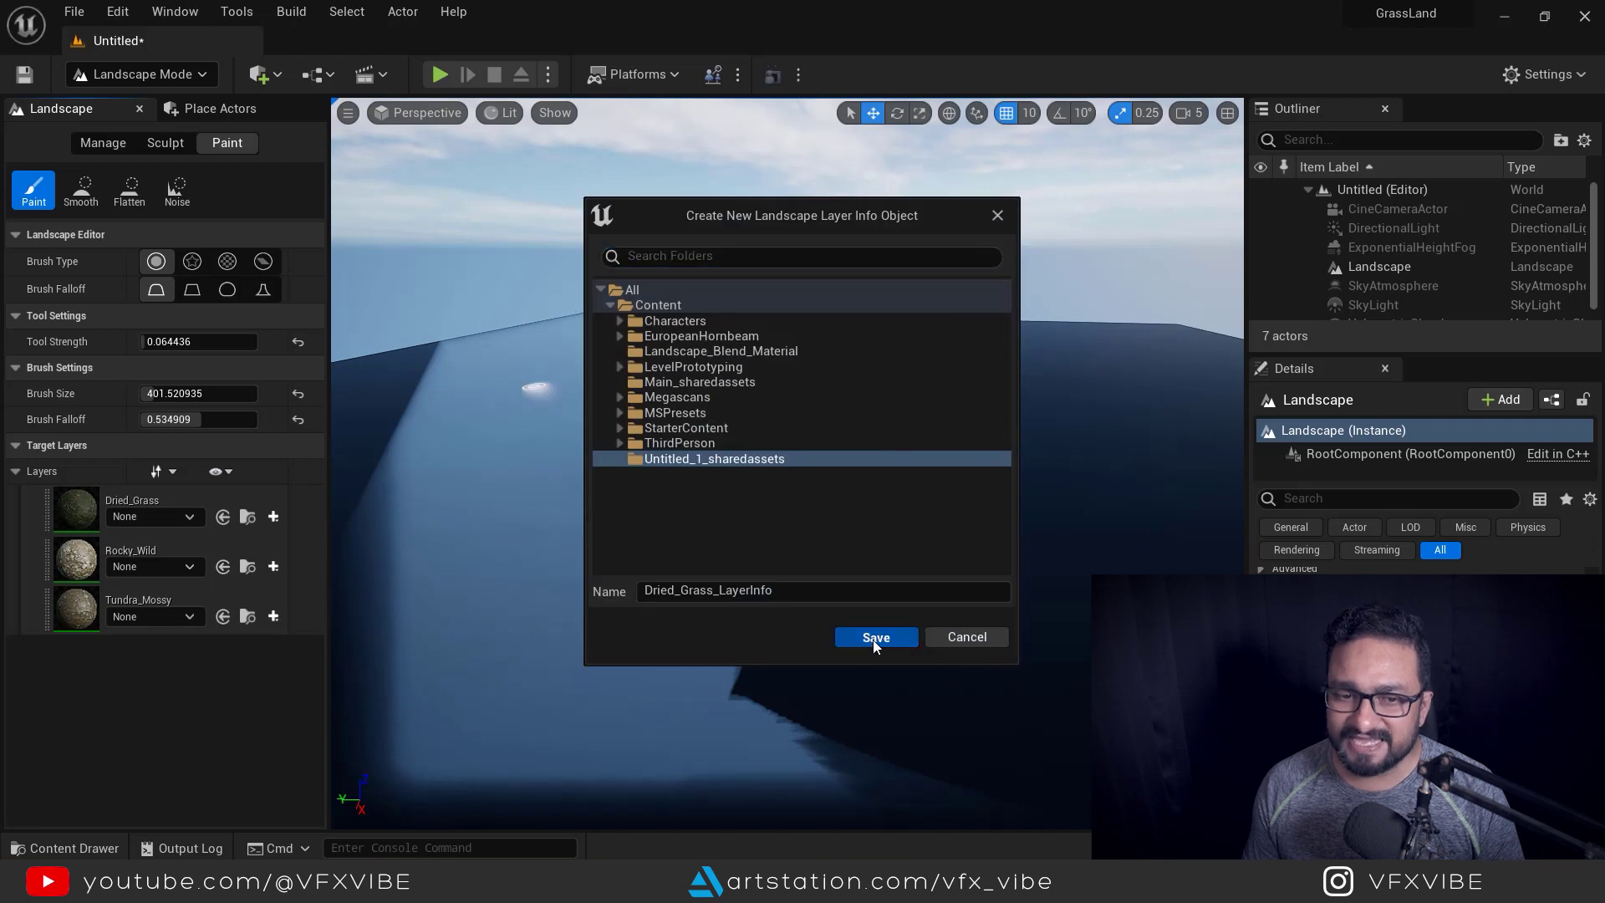
{"action": "left_click", "coordinate": [875, 639]}
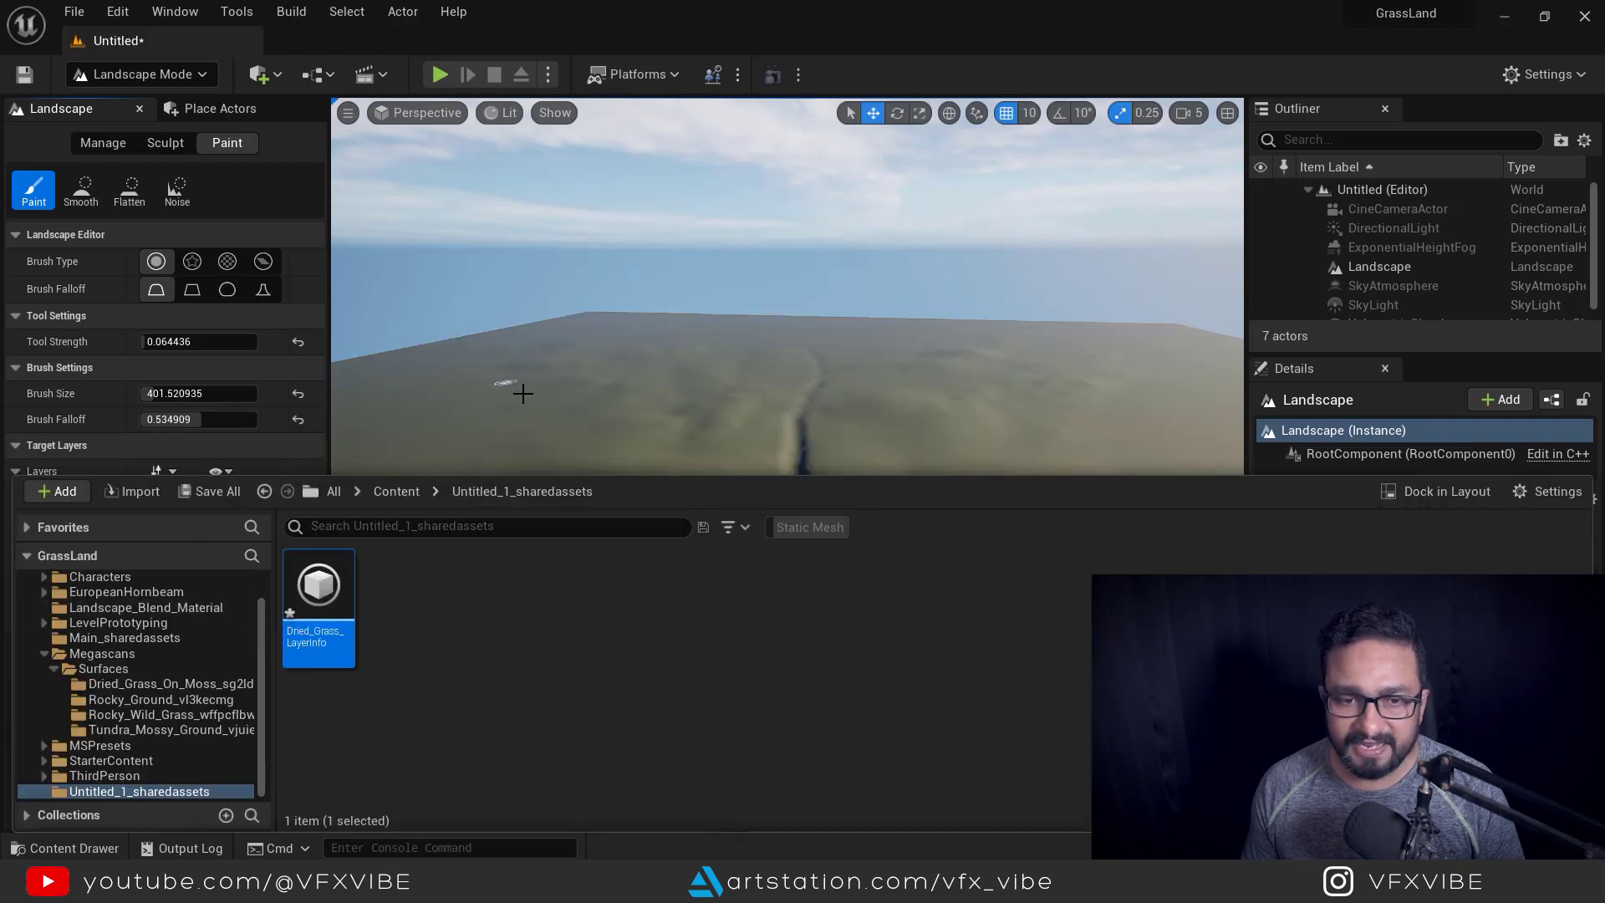
{"action": "left_click", "coordinate": [523, 392]}
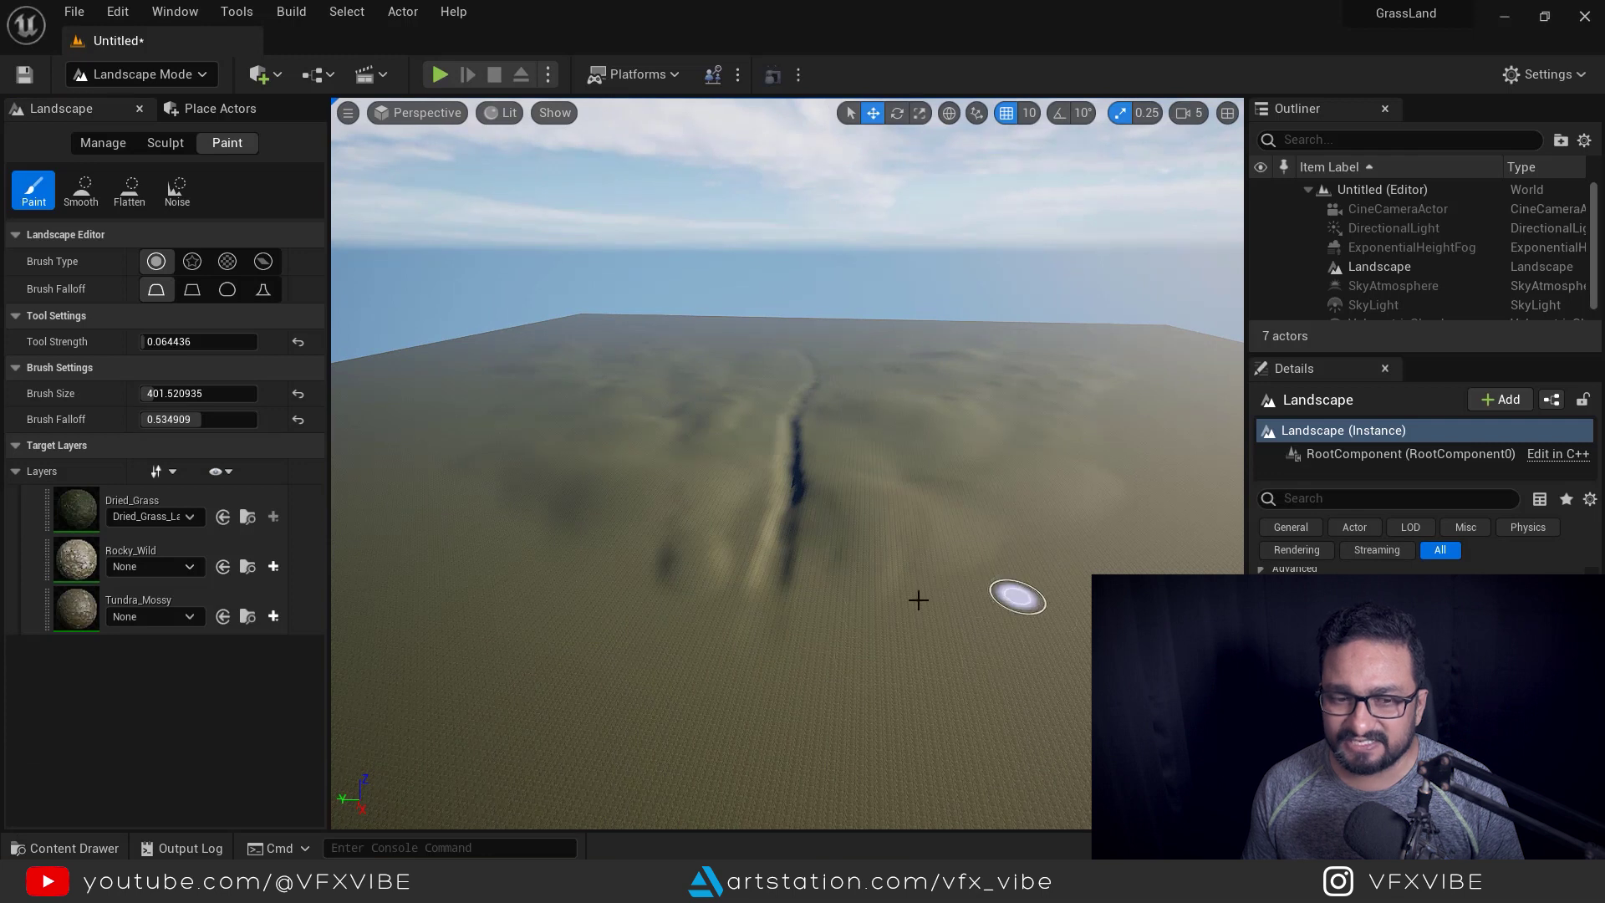
Create a weight-blended (normal) layer info for the Rocky_Wild layer, saved as Rocky_Wild_LayerInfo in Untitled_1_sharedassets
{"action": "left_click", "coordinate": [274, 566]}
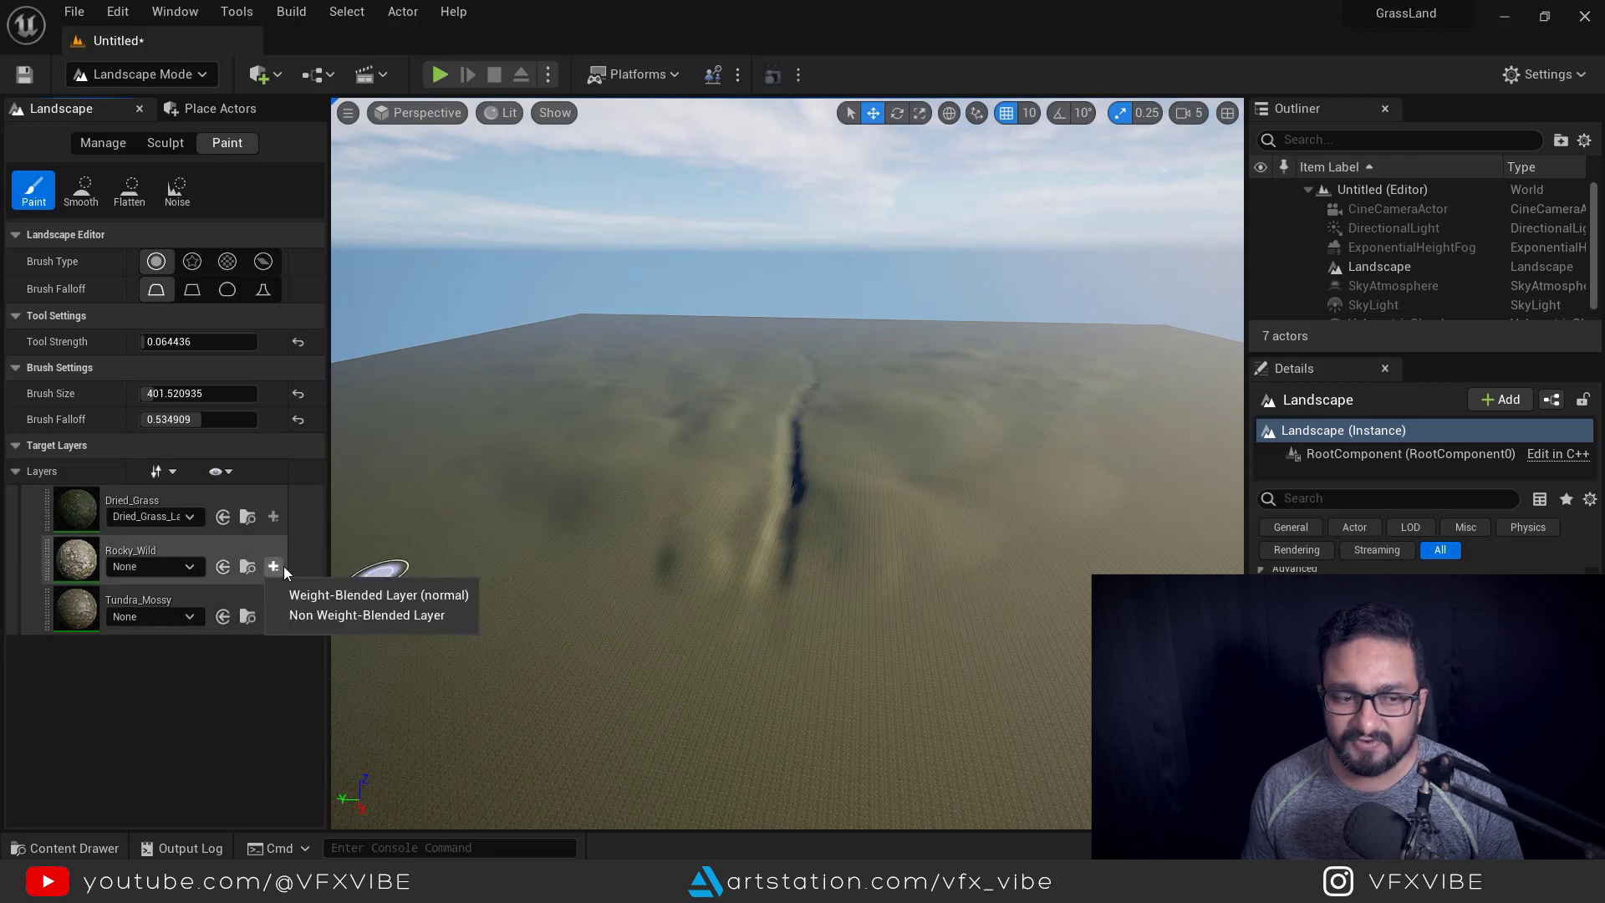
{"action": "left_click", "coordinate": [323, 596]}
{"action": "left_click", "coordinate": [876, 638]}
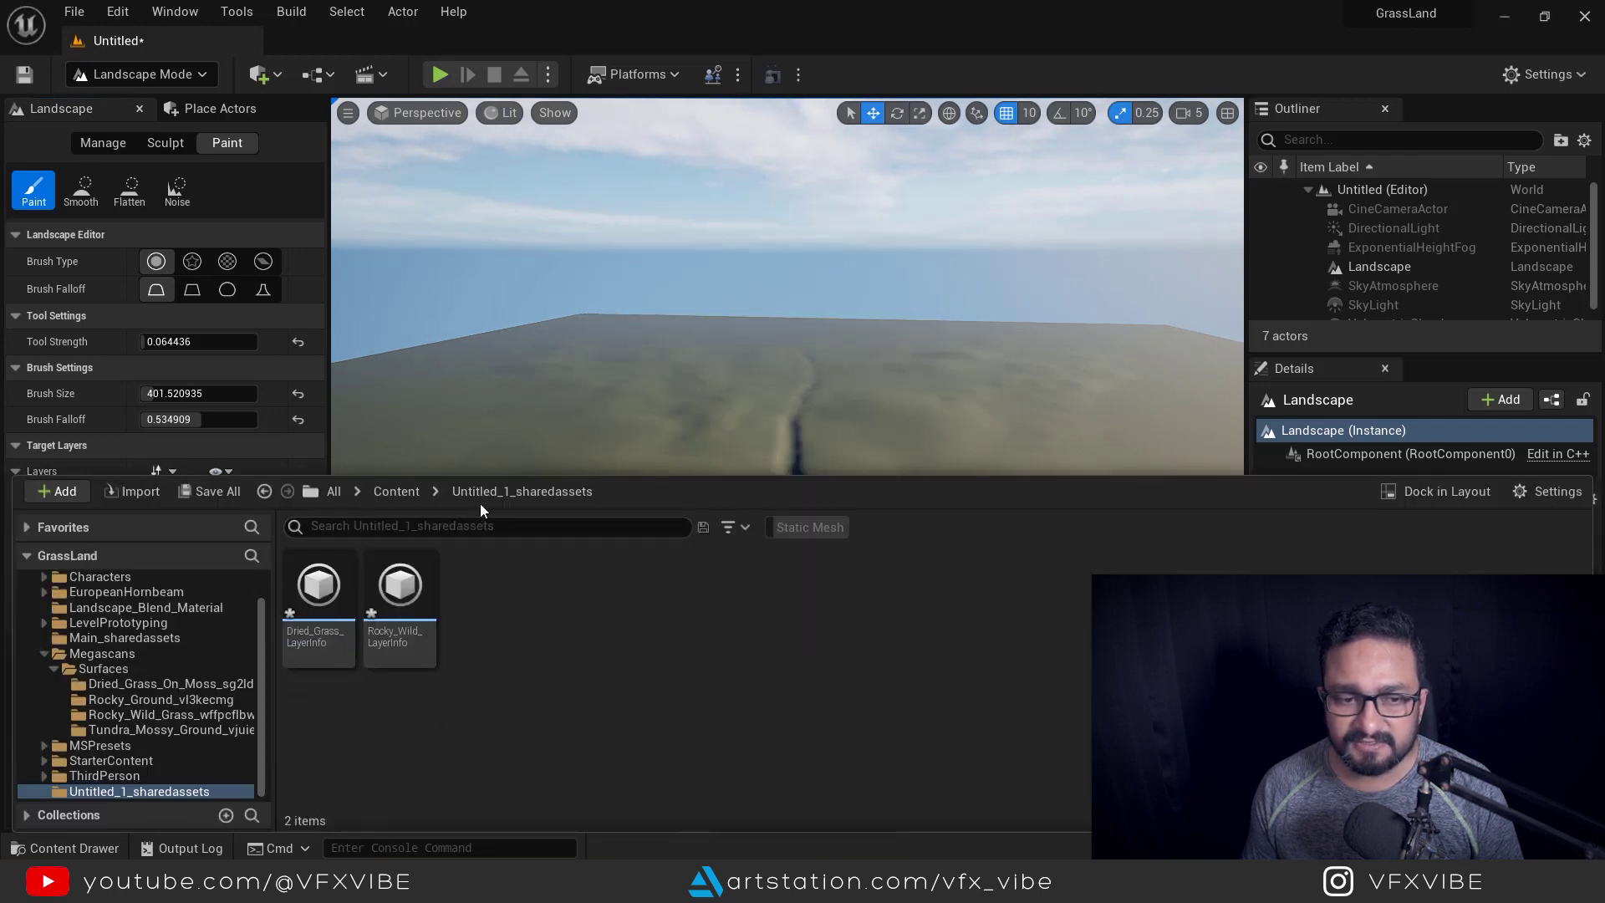
{"action": "left_click", "coordinate": [334, 452]}
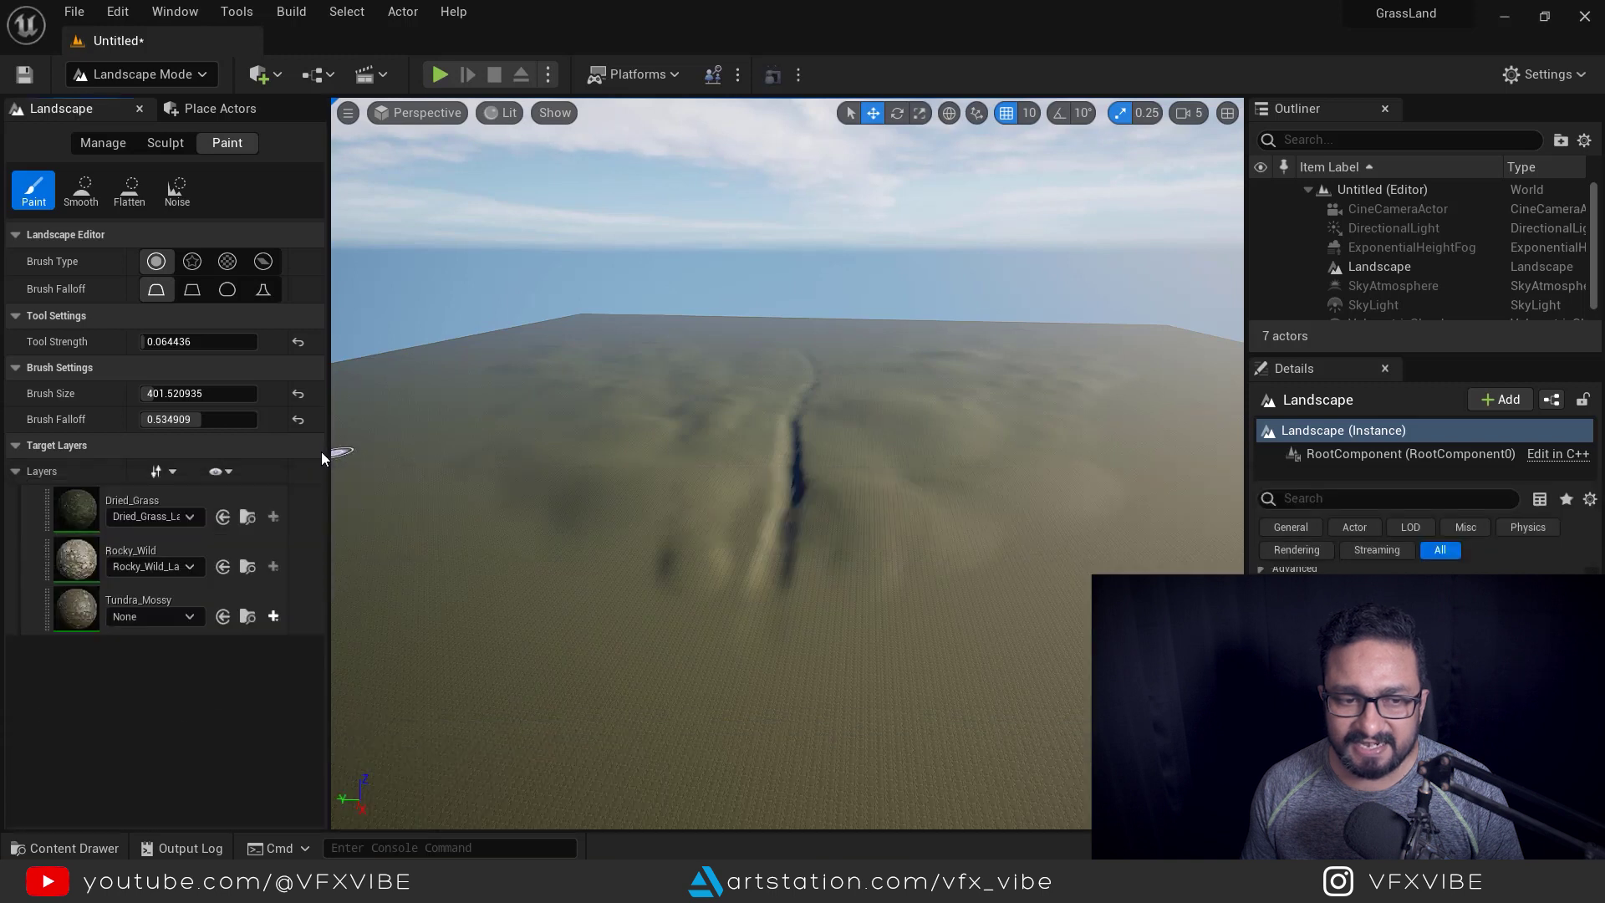
Create a weight-blended (normal) layer info for Tundra_Mossy, saved as Tundra_Mossy_LayerInfo in Untitled_1_sharedassets
{"action": "left_click", "coordinate": [274, 616]}
{"action": "left_click", "coordinate": [333, 644]}
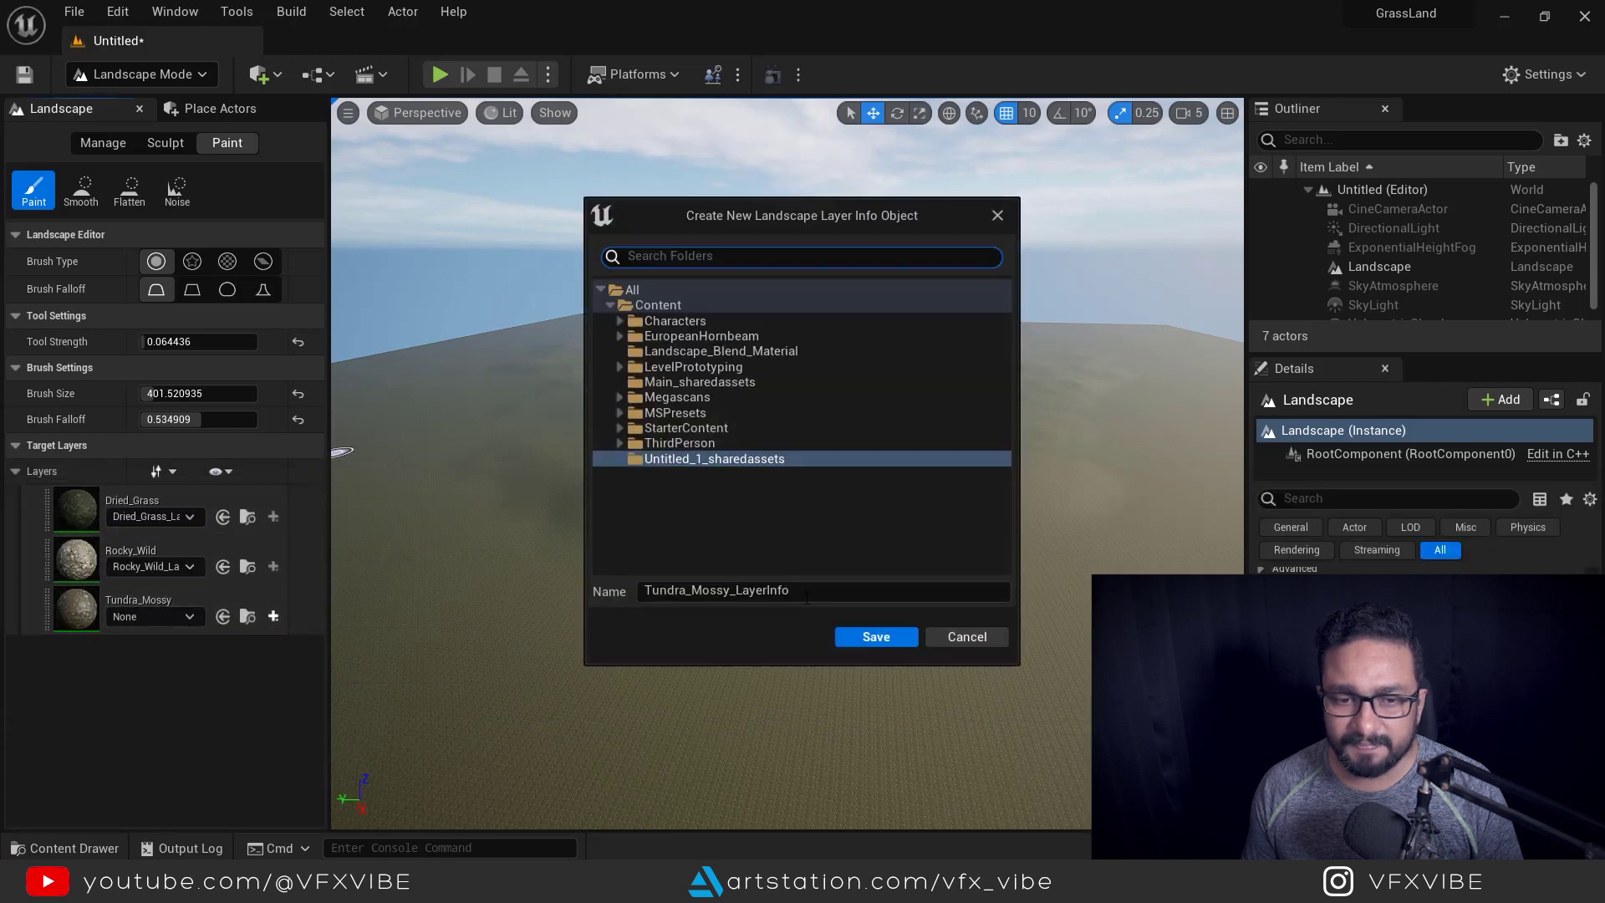
{"action": "left_click", "coordinate": [873, 637]}
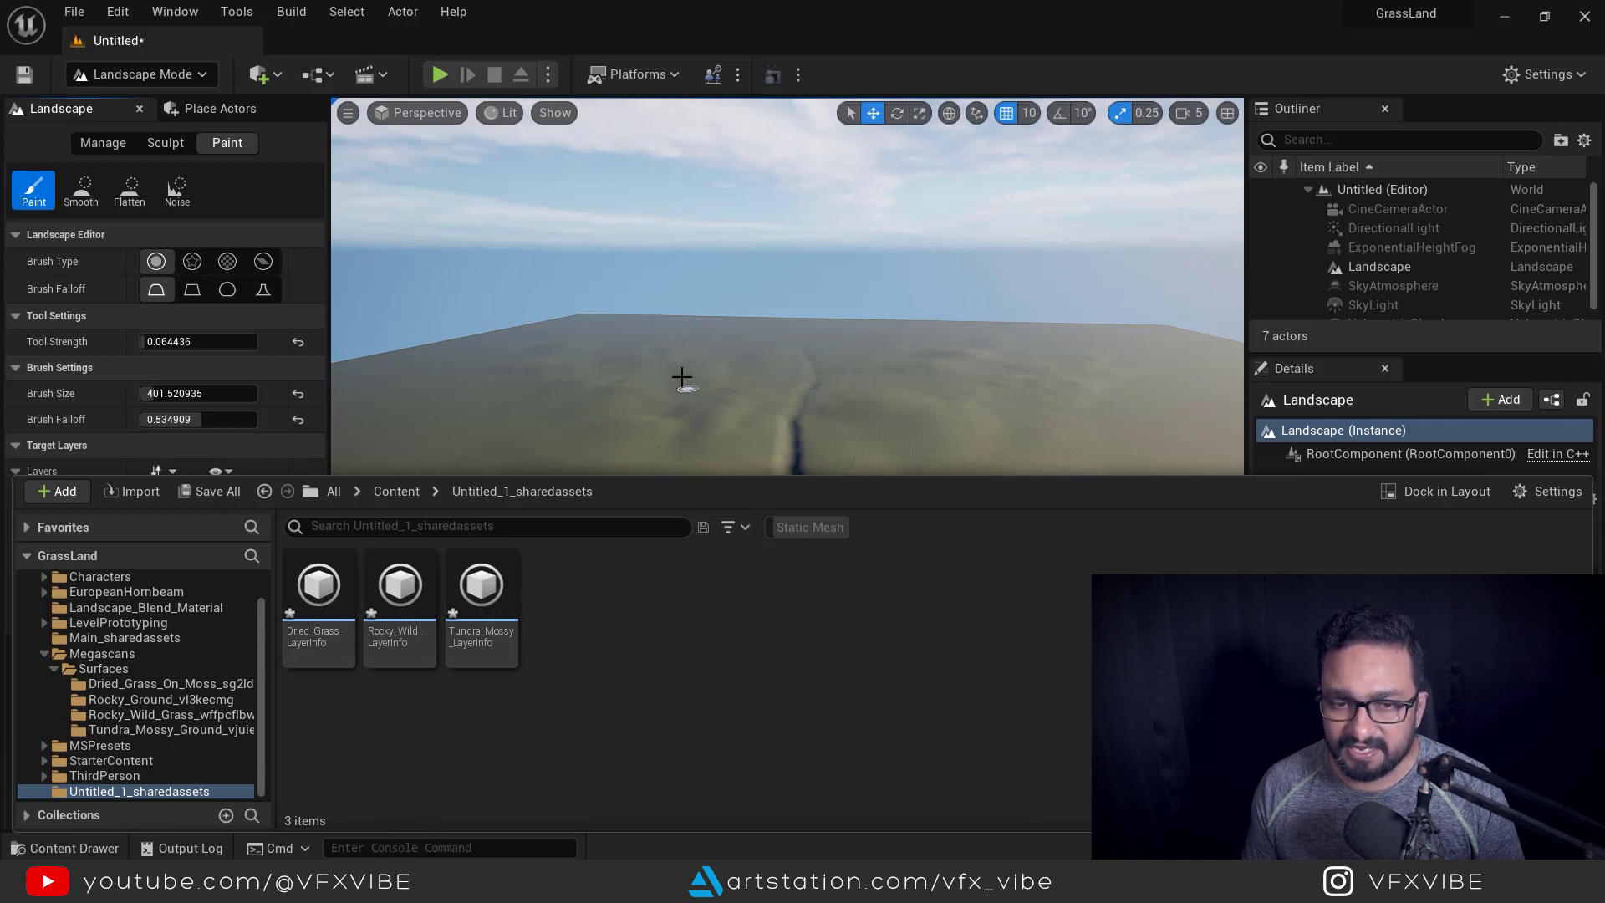
Open Blend_Material_Instance_YT for editing and enable its Dried_Grass, Rocky_Wild and Tundra_Mossy scalar parameters
{"action": "right_click_drag", "start_coordinate": [682, 377], "coordinate": [682, 443]}
{"action": "scroll", "coordinate": [856, 567], "scroll_direction": "up", "scroll_amount": 2}
{"action": "key", "text": "w"}
{"action": "mouse_move", "coordinate": [877, 560]}
{"action": "right_mouse_down"}
{"action": "mouse_move", "coordinate": [876, 519]}
{"action": "mouse_move", "coordinate": [912, 468]}
{"action": "mouse_move", "coordinate": [870, 443]}
{"action": "mouse_move", "coordinate": [887, 468]}
{"action": "mouse_move", "coordinate": [541, 430]}
{"action": "right_mouse_up"}
{"action": "key", "text": "w"}
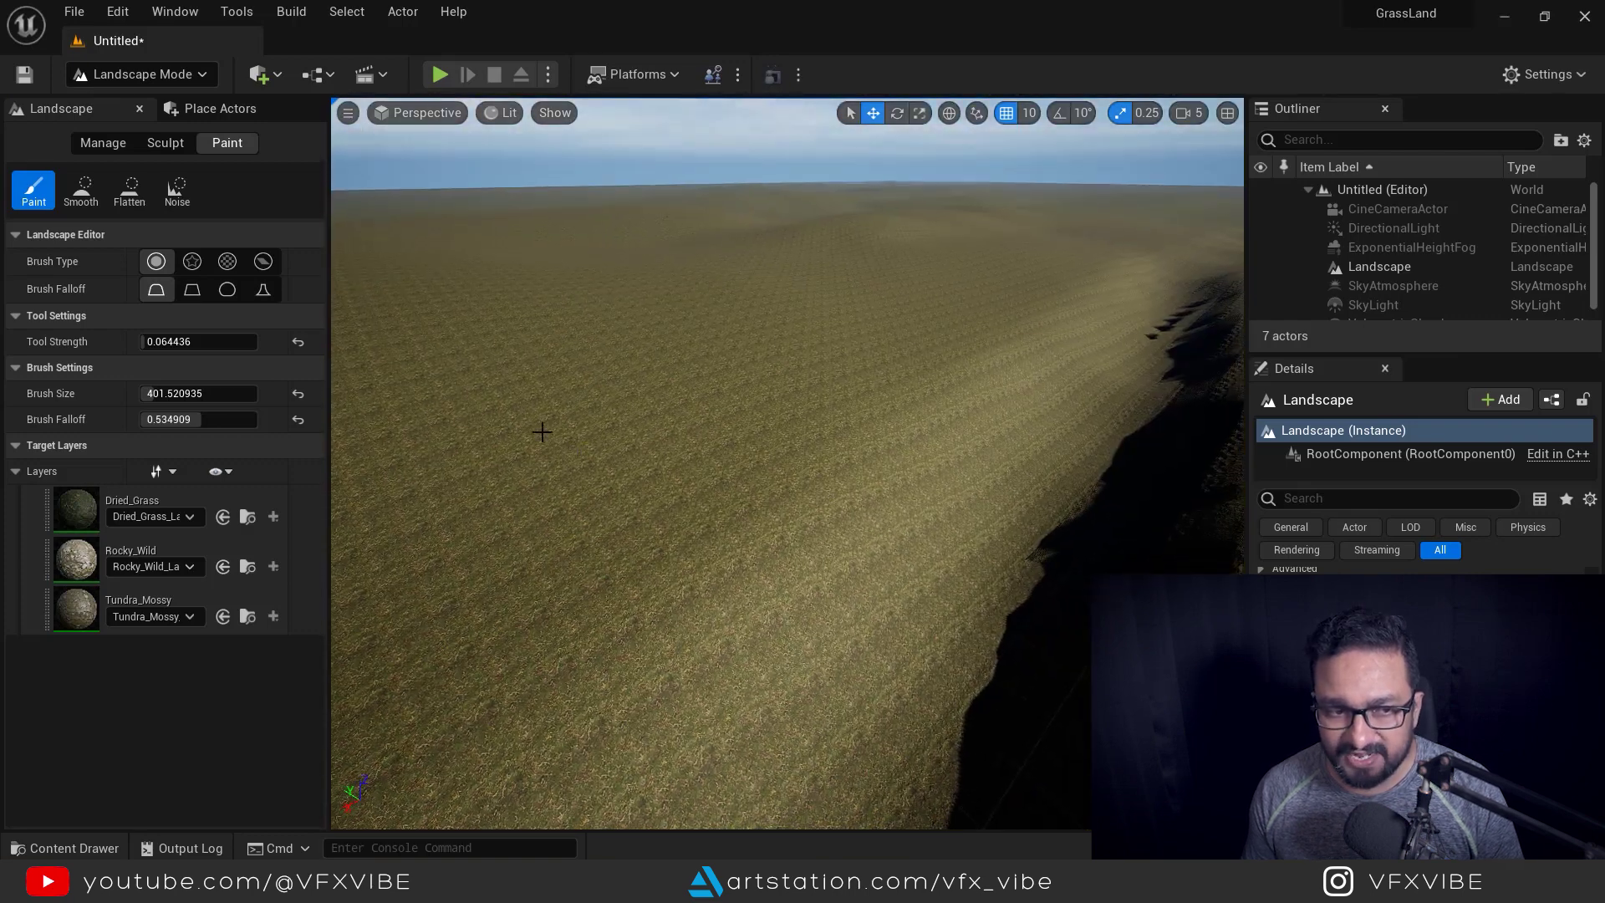
{"action": "key", "text": "ctrl+space"}
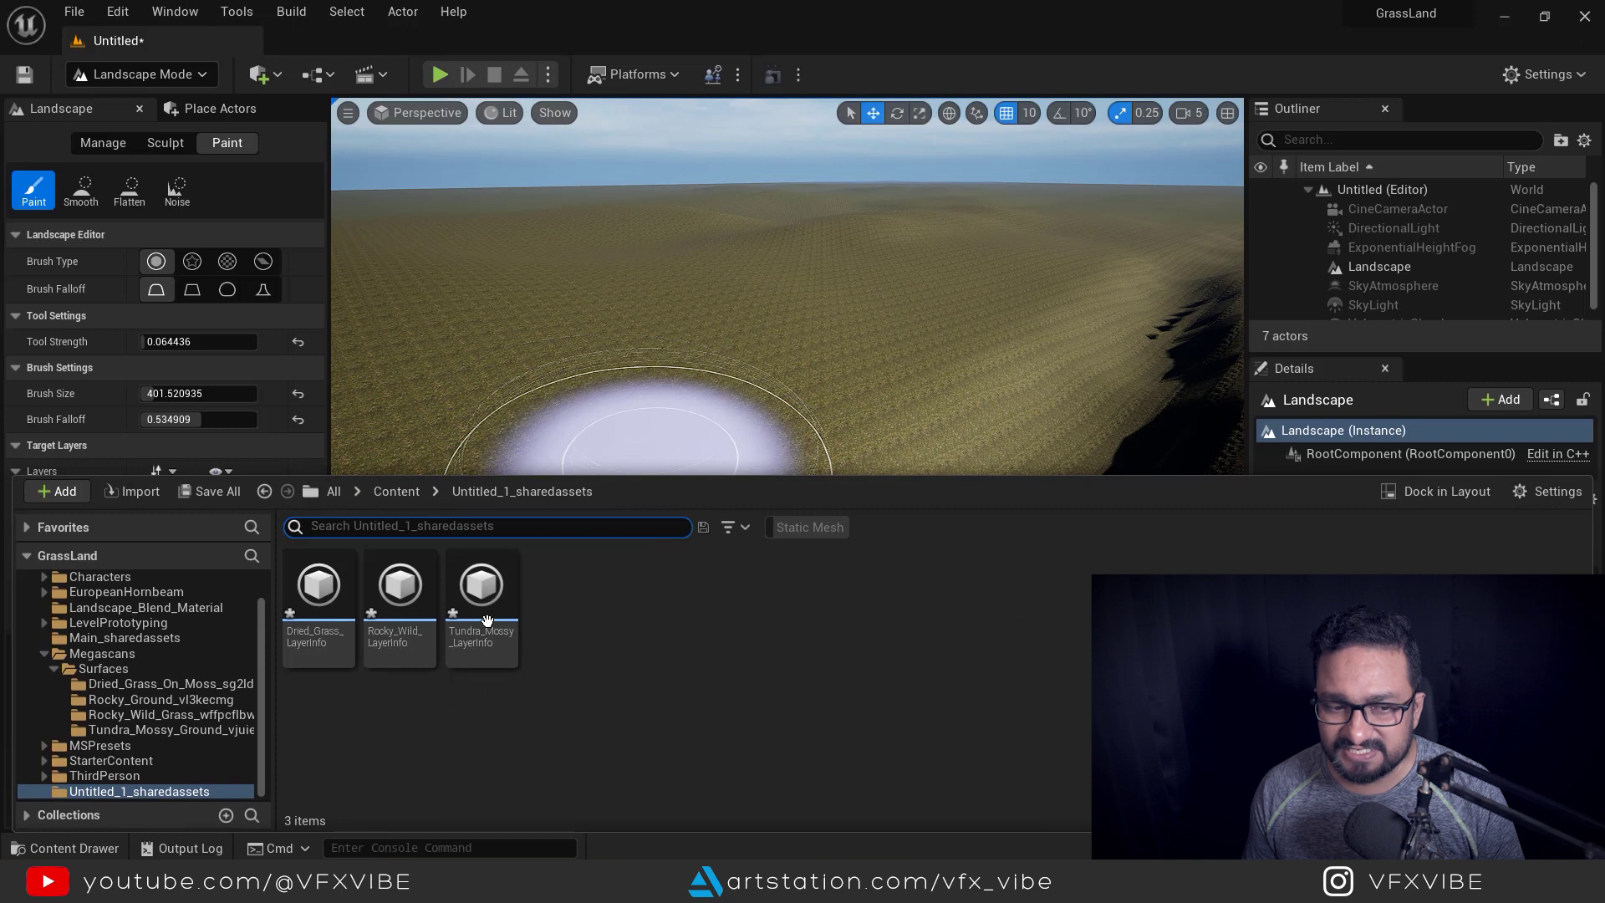
{"action": "left_click", "coordinate": [122, 607]}
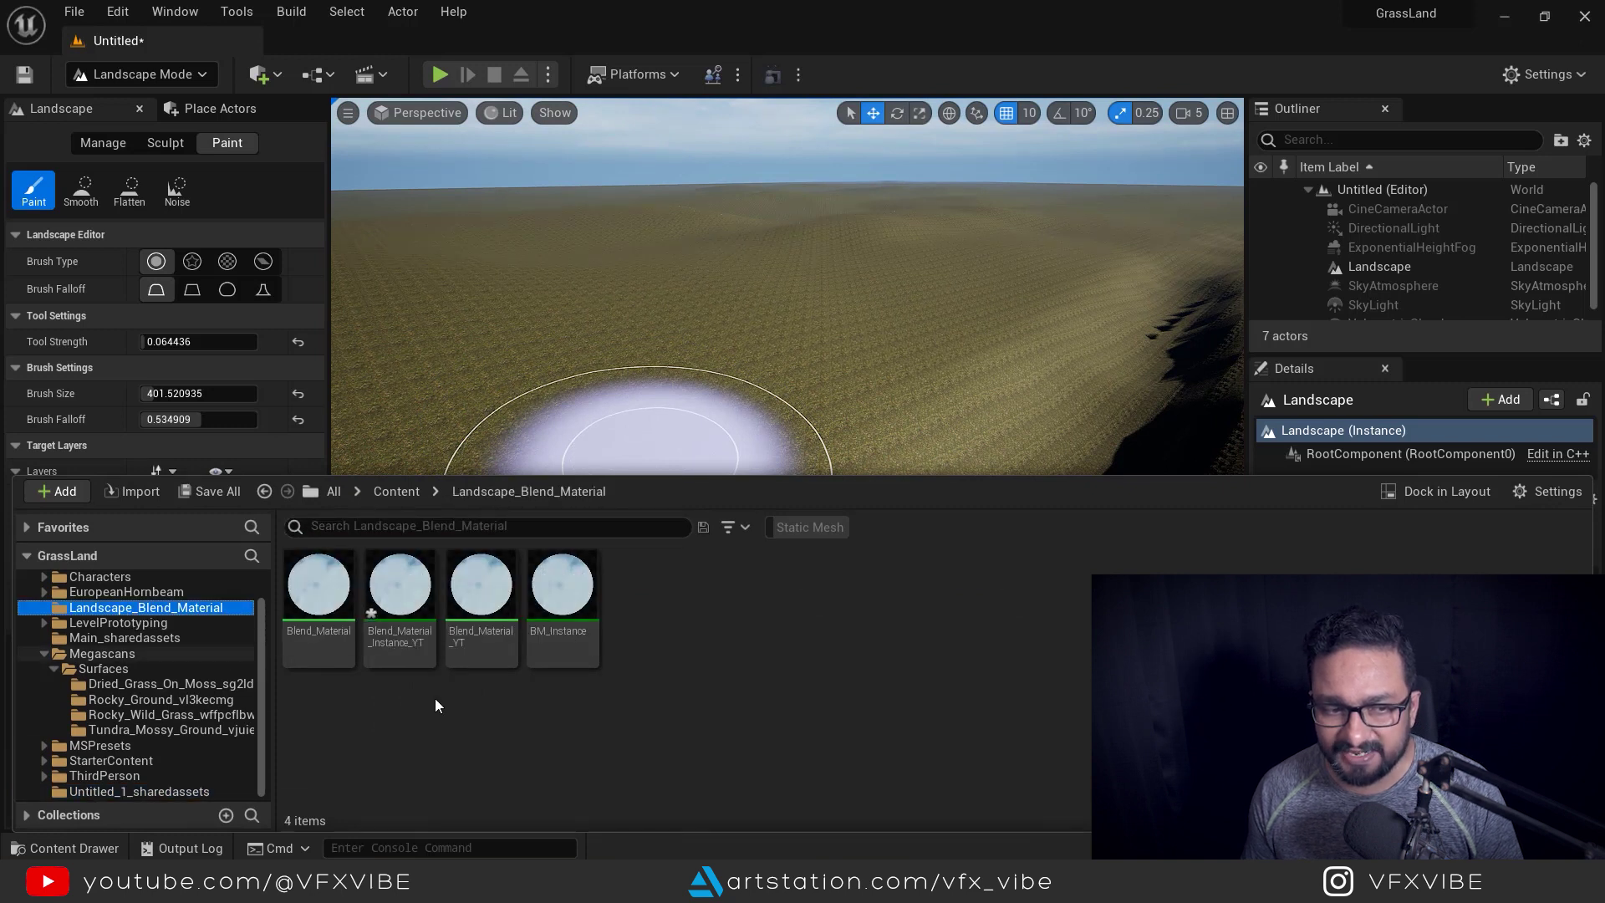
{"action": "double_click", "coordinate": [404, 589]}
{"action": "left_click", "coordinate": [1177, 314]}
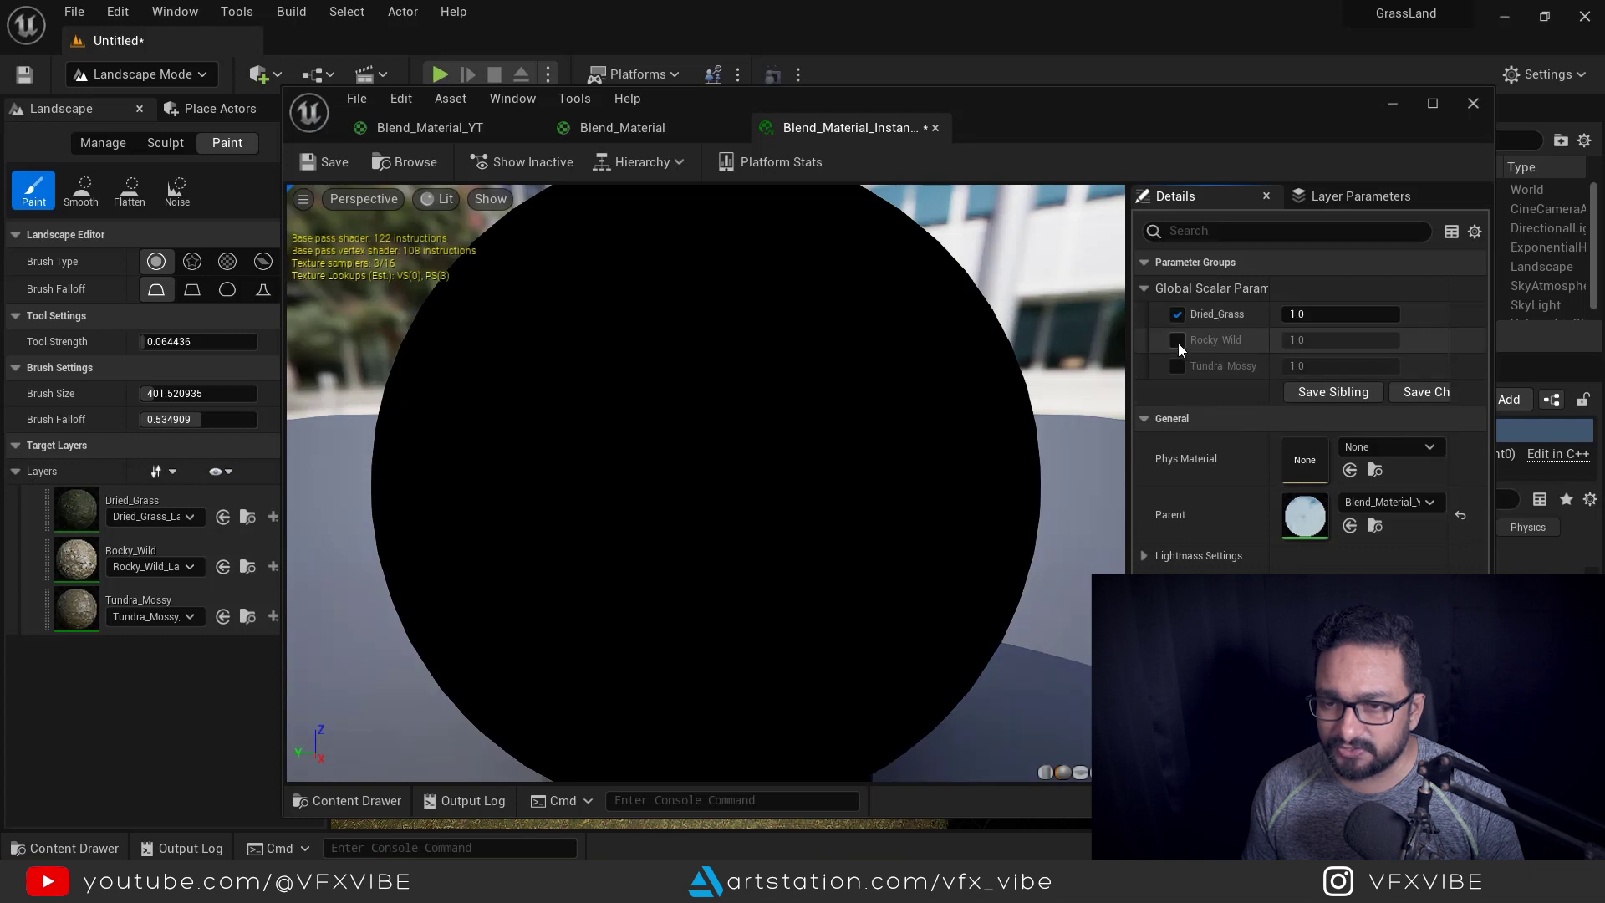
{"action": "left_click", "coordinate": [1177, 341]}
{"action": "left_click", "coordinate": [1178, 366]}
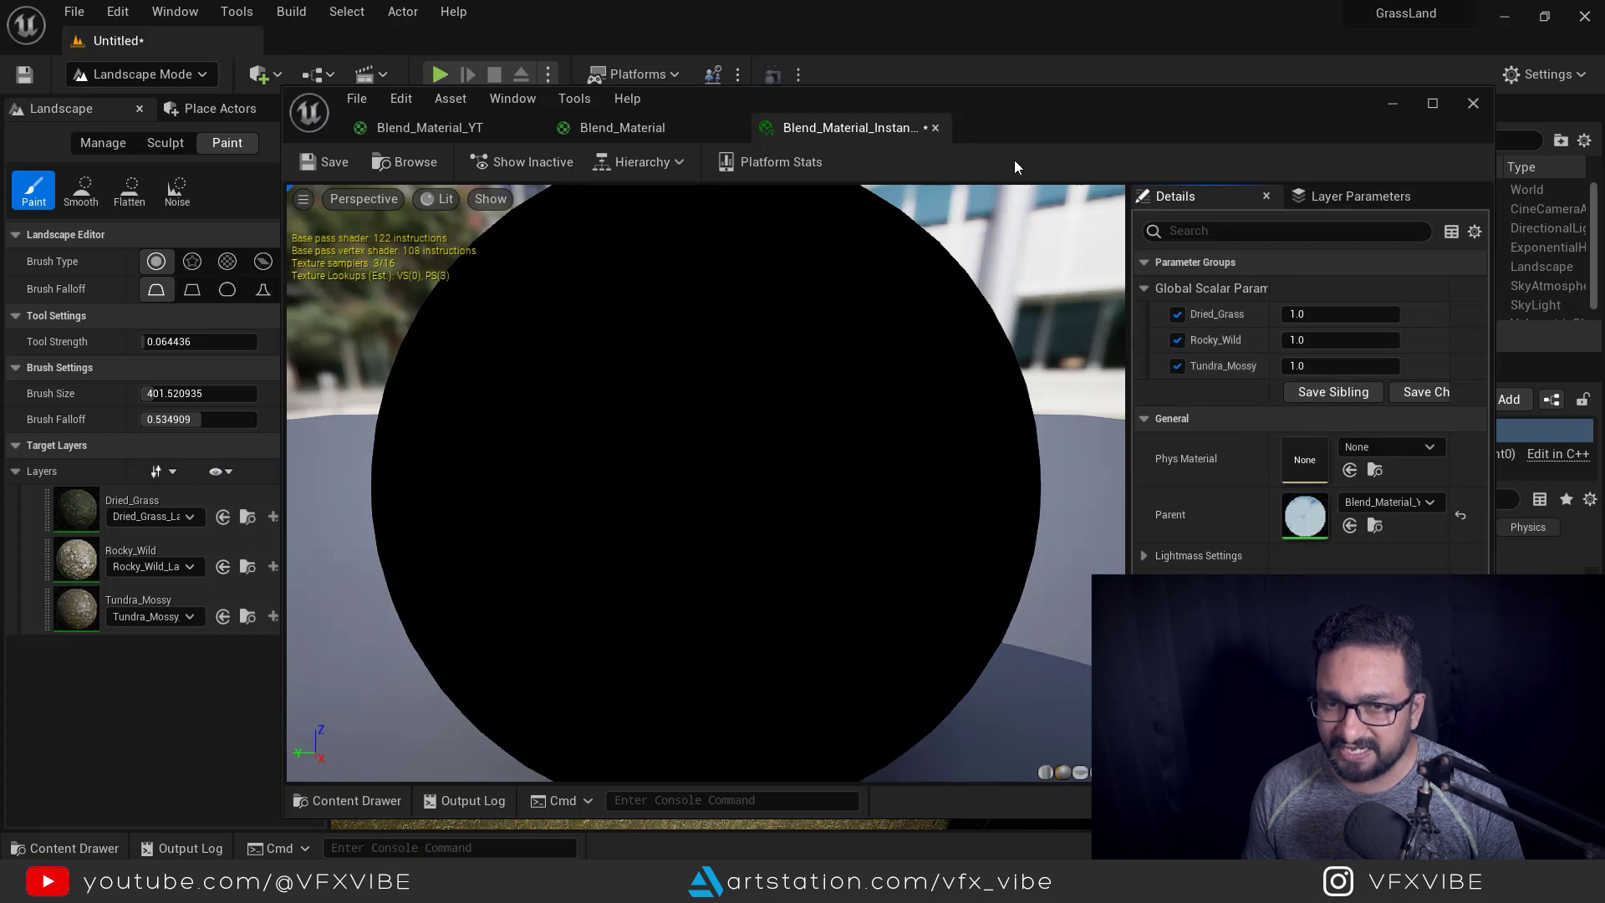
Set the instance's Dried_Grass, Rocky_Wild and Tundra_Mossy parameters to 0.1 each, then return to the landscape view
{"action": "left_click_drag", "start_coordinate": [989, 142], "coordinate": [715, 408]}
{"action": "left_click", "coordinate": [1051, 579]}
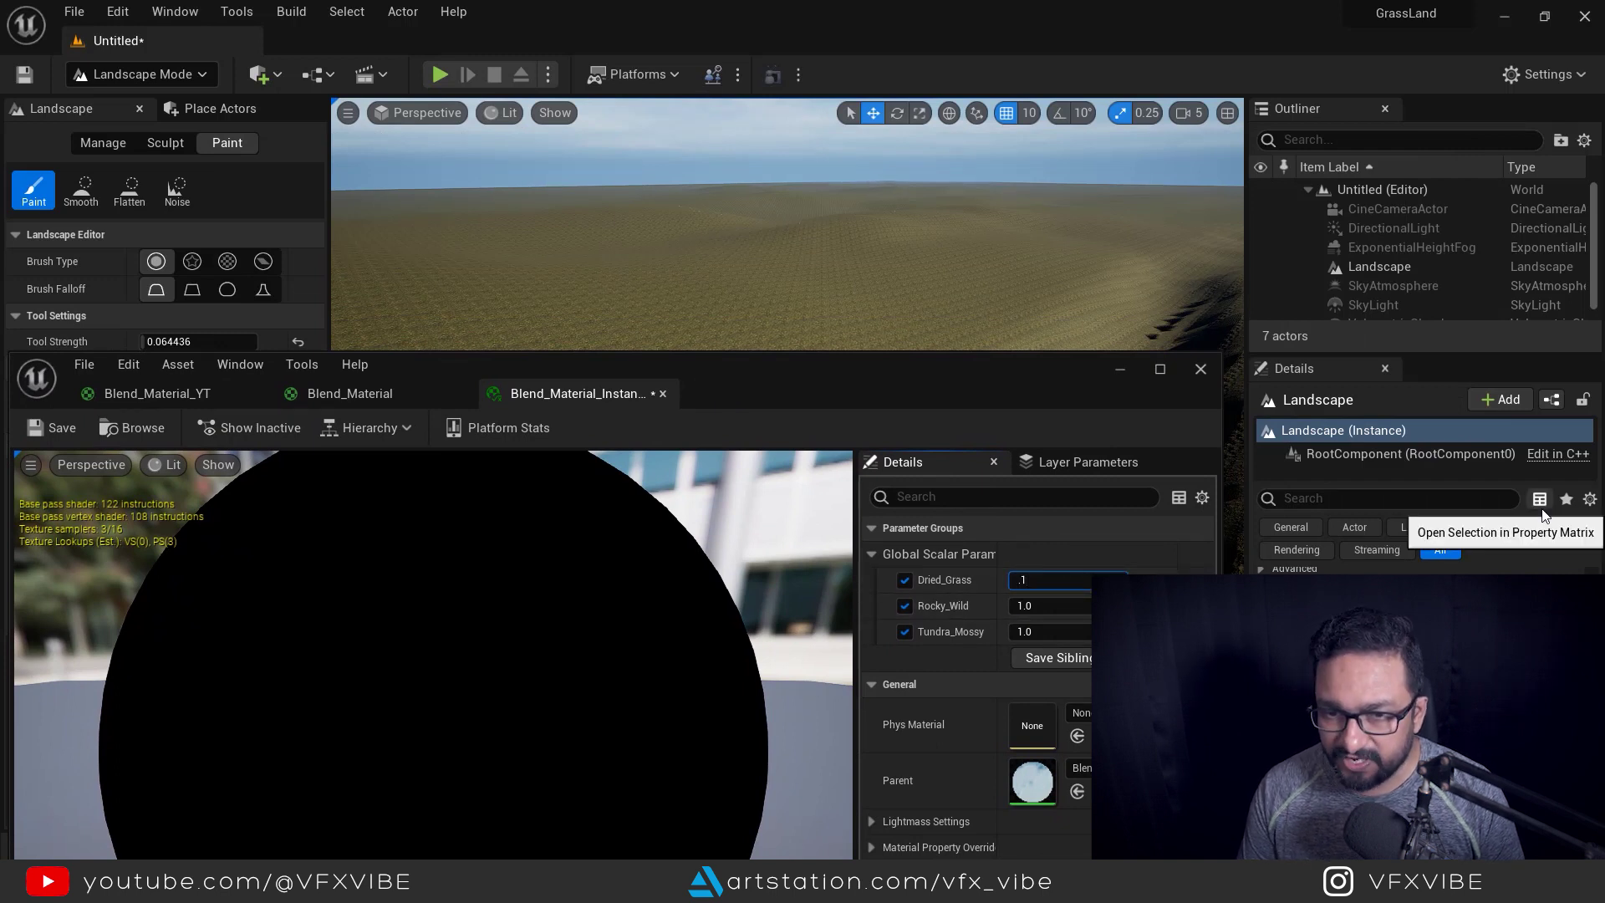
{"action": "type", "text": ".1"}
{"action": "key", "text": "Return"}
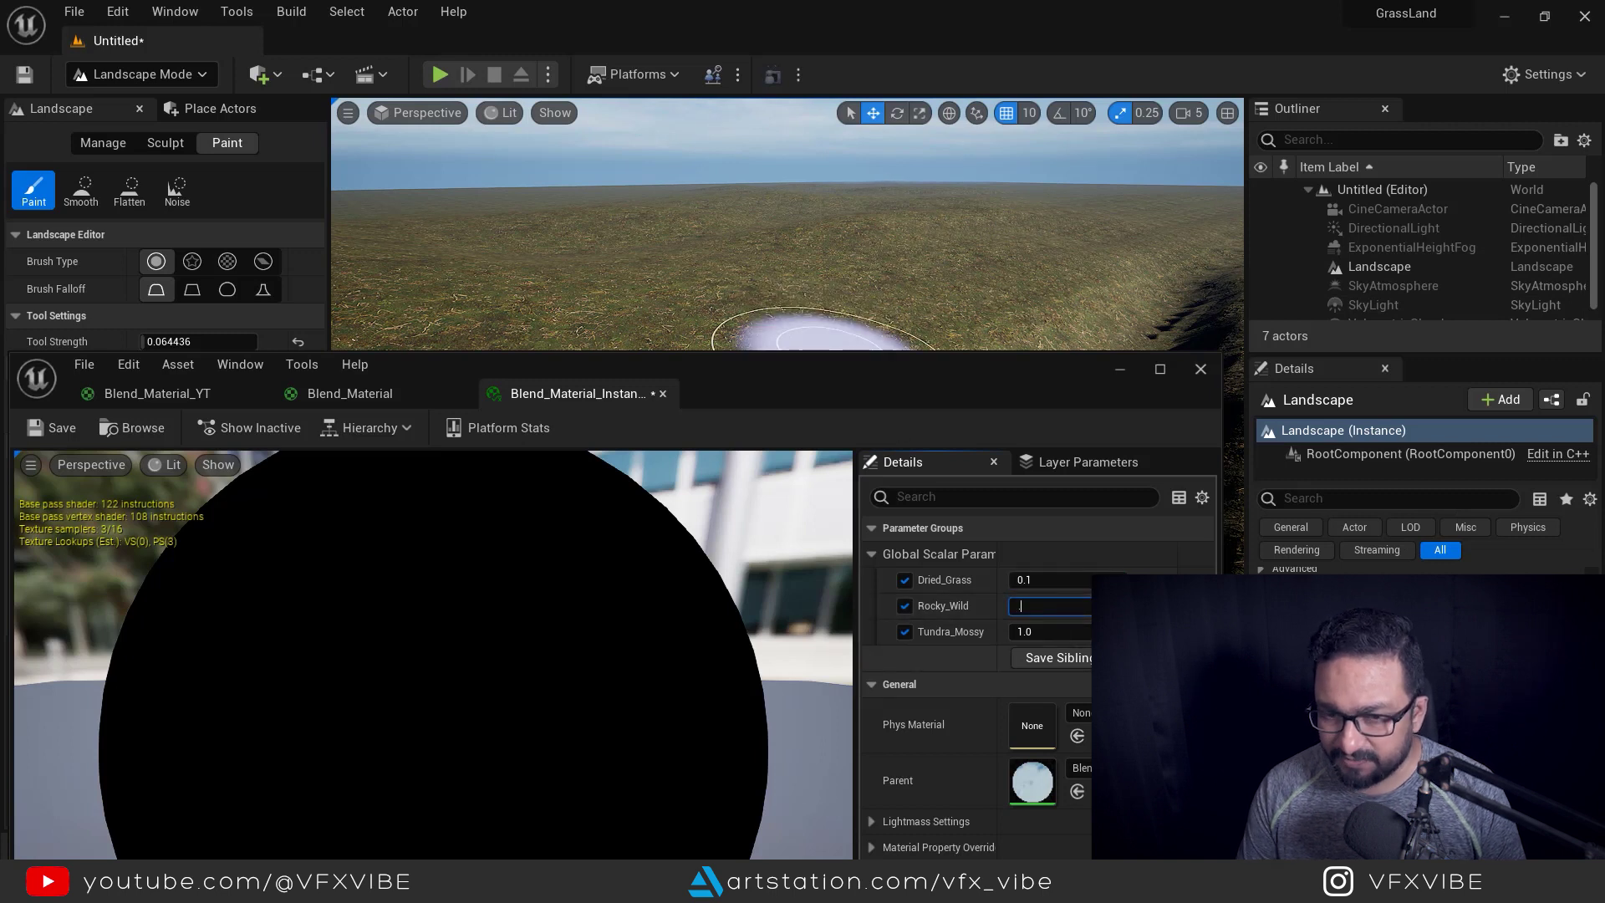
{"action": "left_click", "coordinate": [1051, 633]}
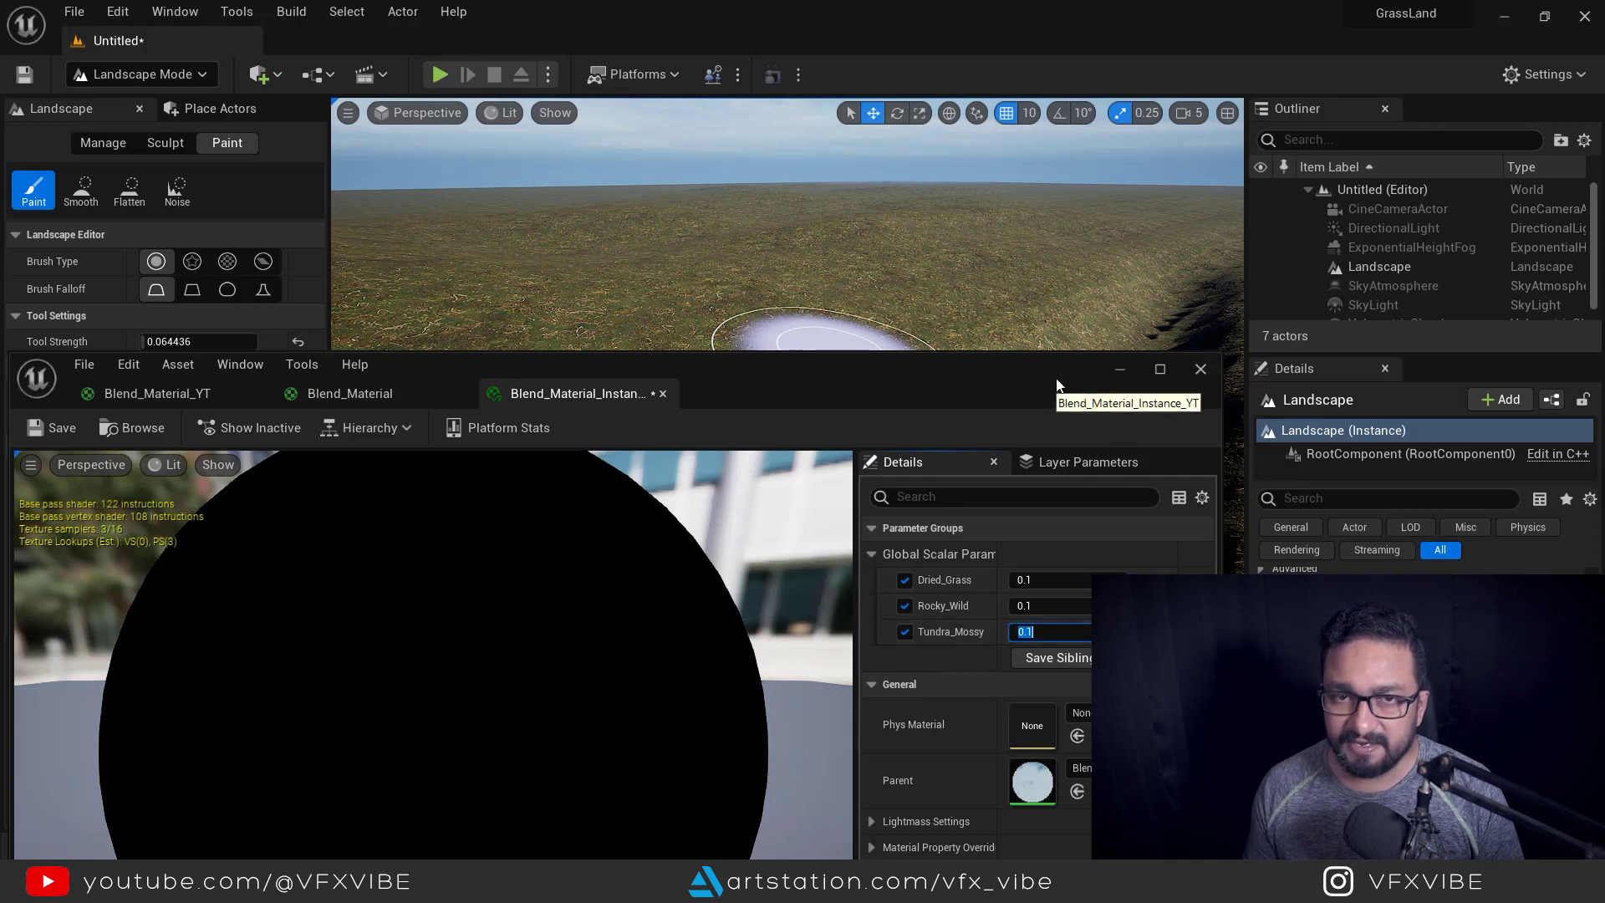
{"action": "left_click_drag", "start_coordinate": [1130, 379], "coordinate": [1196, 287]}
{"action": "left_click", "coordinate": [1341, 297]}
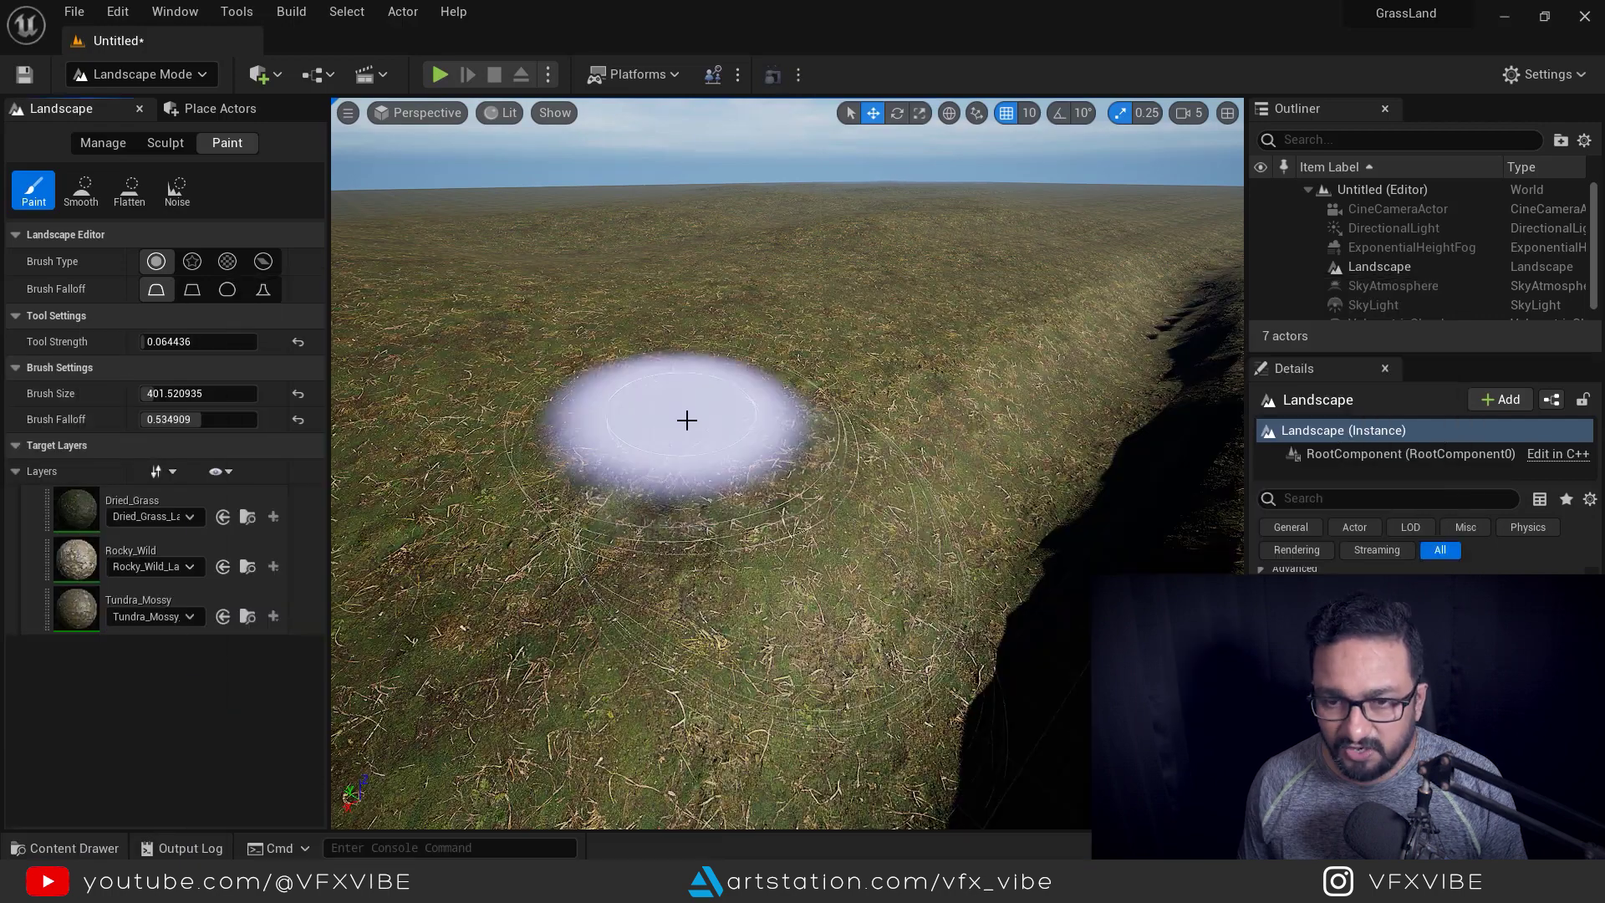
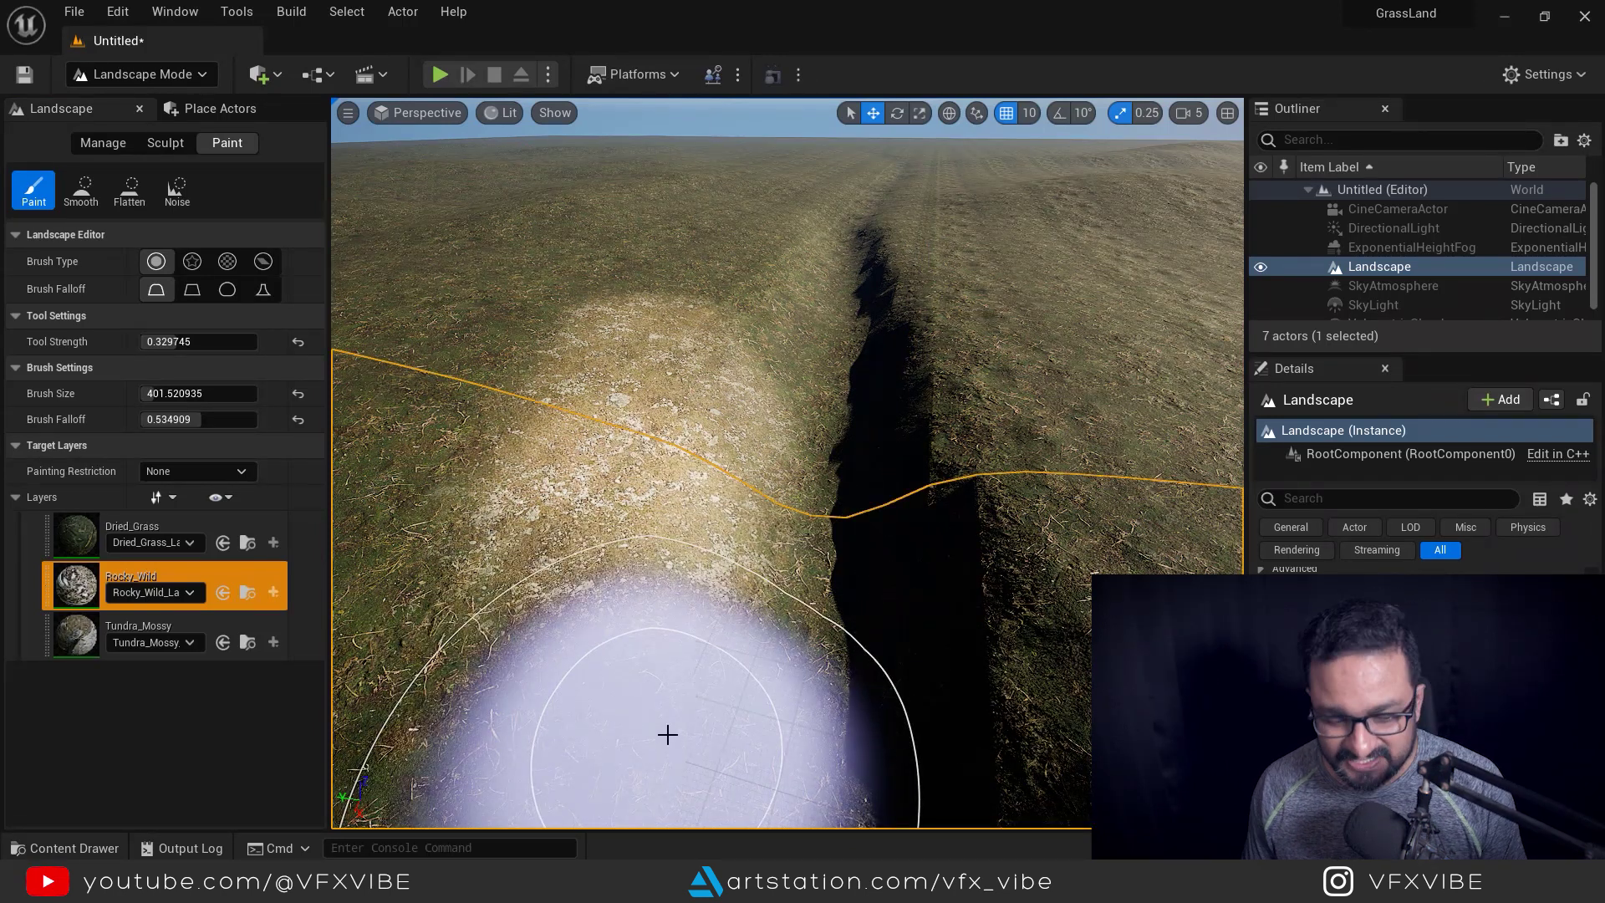
Undo the Rocky_Wild paint applied to the ground beside the trench
{"action": "key", "text": "ctrl+z"}
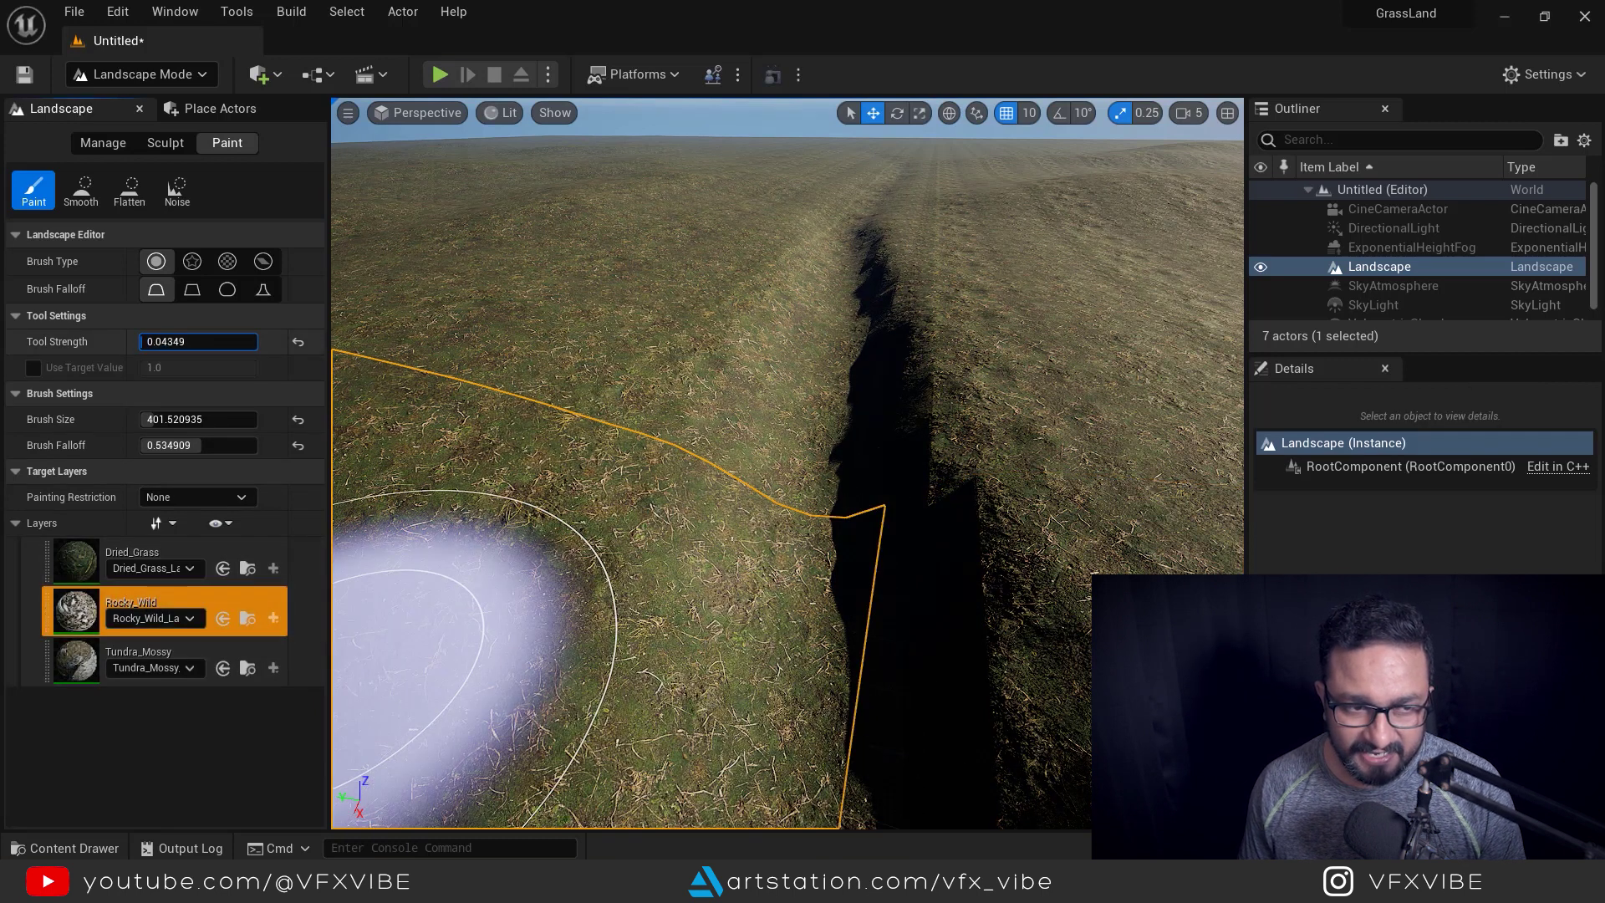
Set the brush size to about 216.3 and tool strength to about 0.098, and paint Rocky_Wild along the trench's edge and slopes
{"action": "left_click_drag", "start_coordinate": [185, 418], "coordinate": [155, 418]}
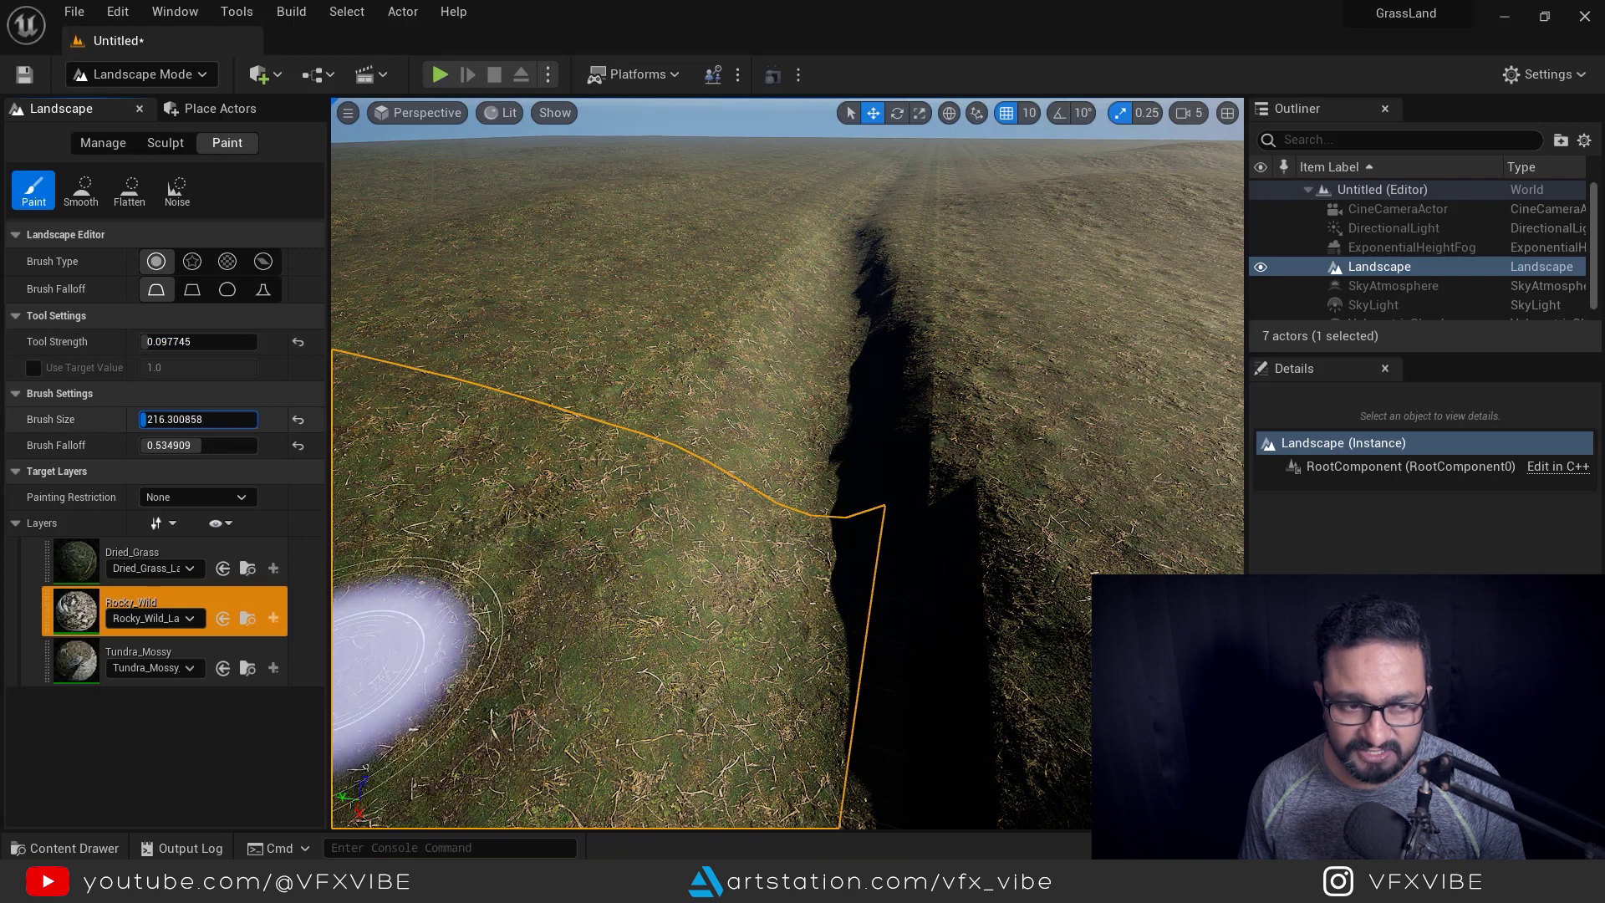
{"action": "mouse_move", "coordinate": [885, 368]}
{"action": "right_mouse_down"}
{"action": "mouse_move", "coordinate": [885, 535]}
{"action": "mouse_move", "coordinate": [802, 586]}
{"action": "right_mouse_up"}
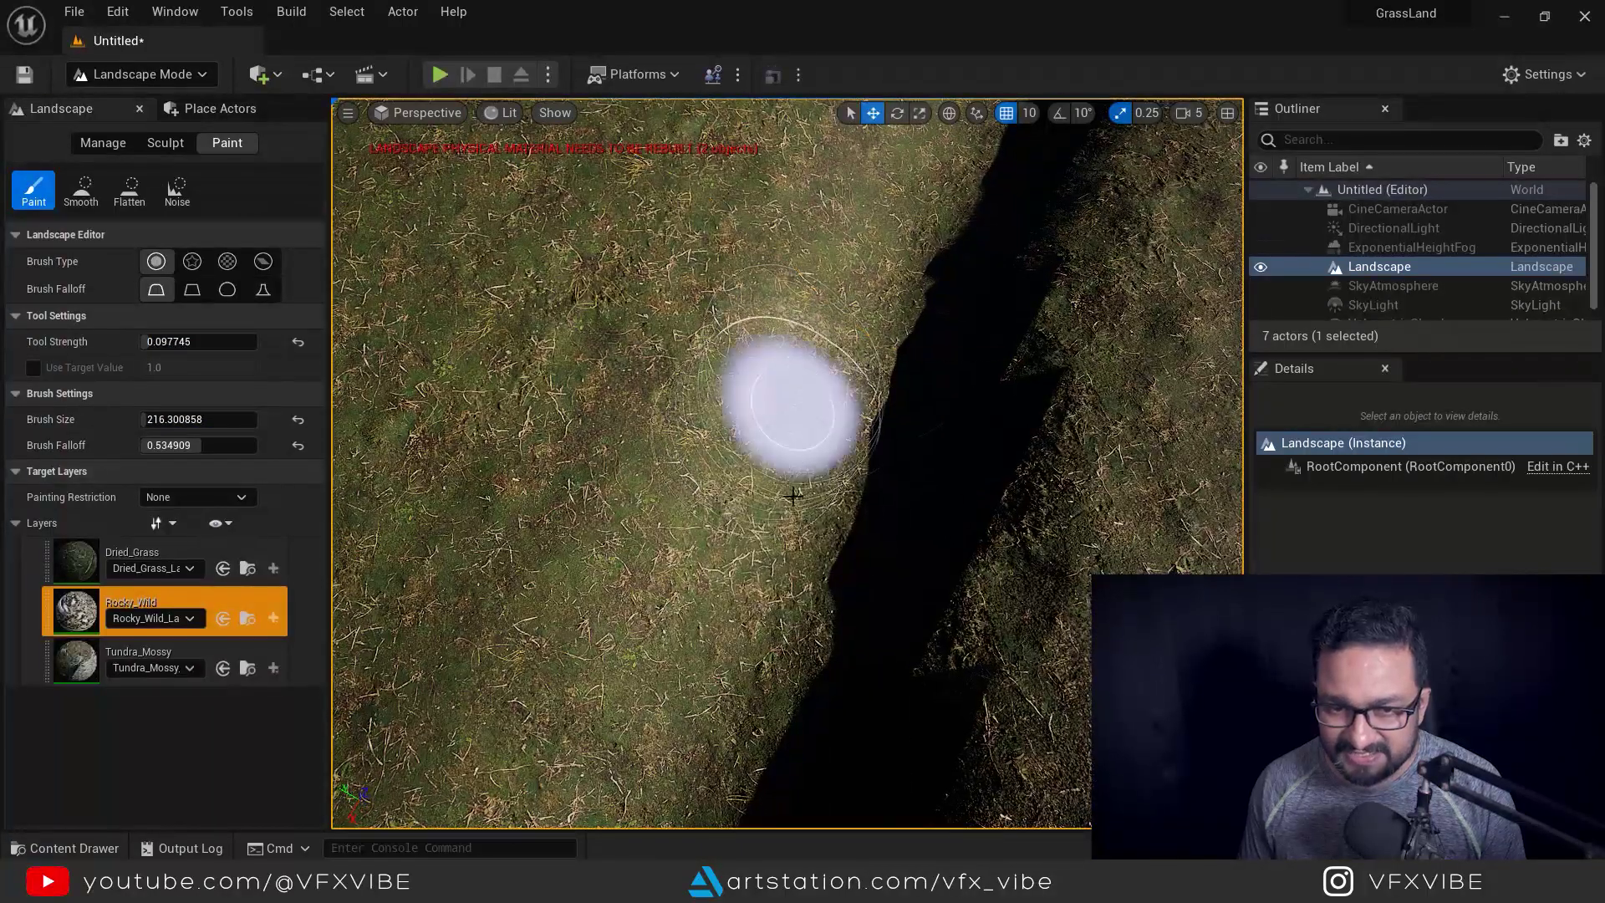
{"action": "right_click_drag", "start_coordinate": [978, 401], "coordinate": [816, 501]}
{"action": "mouse_move", "coordinate": [816, 501]}
{"action": "left_mouse_down"}
{"action": "mouse_move", "coordinate": [742, 437]}
{"action": "mouse_move", "coordinate": [878, 538]}
{"action": "mouse_move", "coordinate": [831, 674]}
{"action": "mouse_move", "coordinate": [874, 652]}
{"action": "left_mouse_up"}
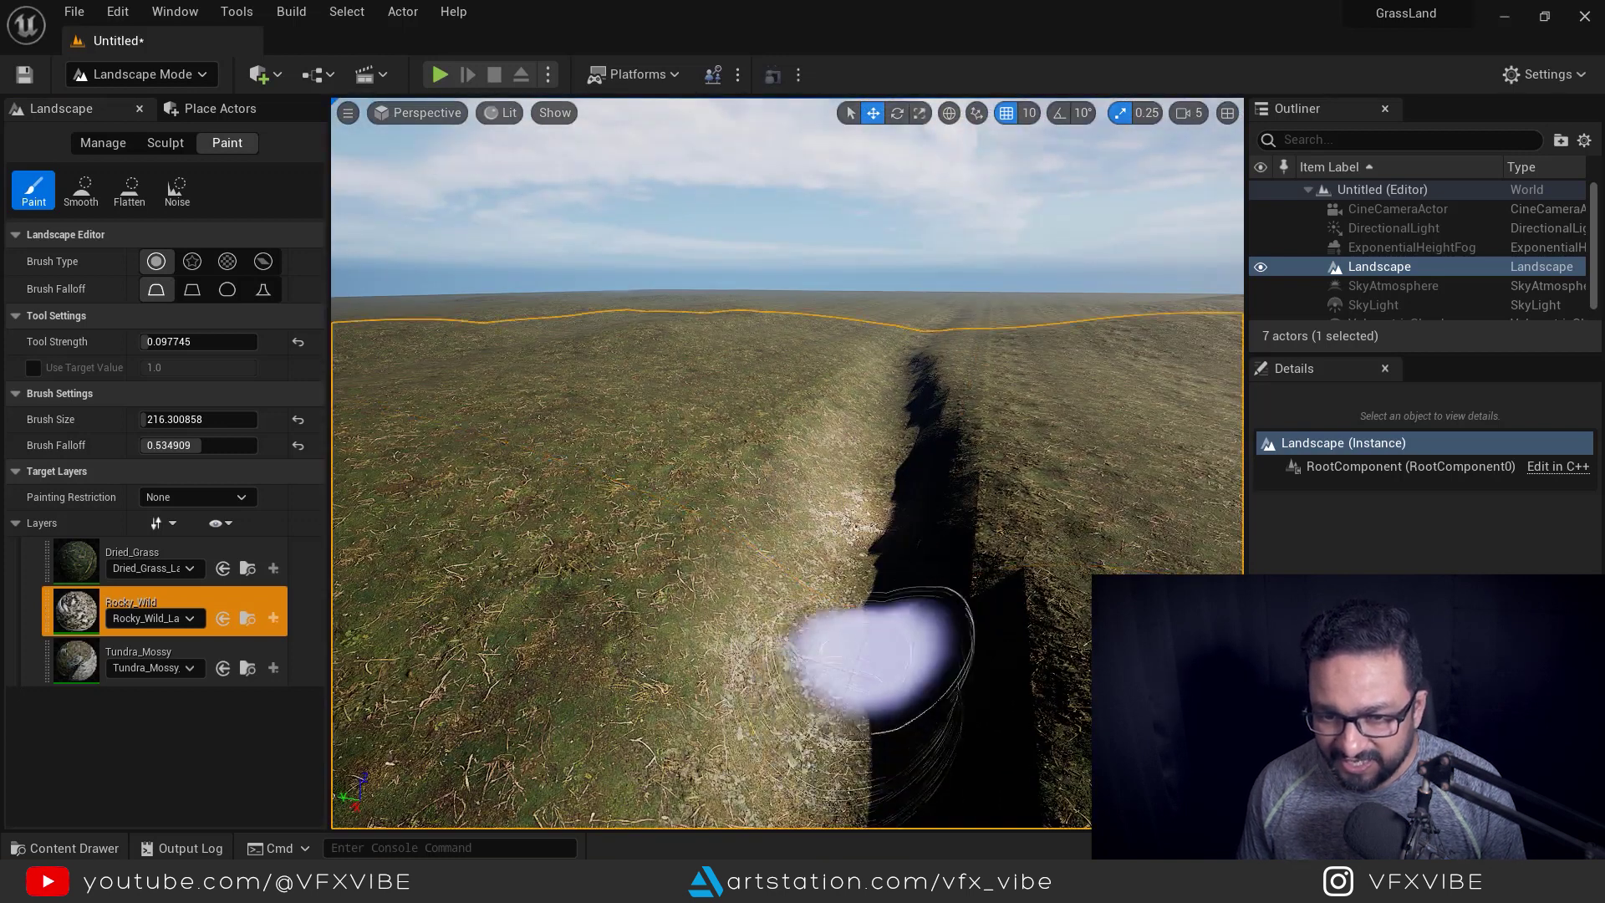
{"action": "right_click_drag", "start_coordinate": [874, 652], "coordinate": [845, 691]}
{"action": "left_click_drag", "start_coordinate": [845, 691], "coordinate": [781, 717]}
{"action": "mouse_move", "coordinate": [781, 716]}
{"action": "right_mouse_down"}
{"action": "mouse_move", "coordinate": [781, 823]}
{"action": "mouse_move", "coordinate": [824, 412]}
{"action": "right_mouse_up"}
{"action": "mouse_move", "coordinate": [824, 413]}
{"action": "left_mouse_down"}
{"action": "mouse_move", "coordinate": [845, 477]}
{"action": "mouse_move", "coordinate": [808, 279]}
{"action": "mouse_move", "coordinate": [863, 626]}
{"action": "left_mouse_up"}
{"action": "mouse_move", "coordinate": [863, 625]}
{"action": "right_mouse_down"}
{"action": "mouse_move", "coordinate": [867, 608]}
{"action": "mouse_move", "coordinate": [624, 634]}
{"action": "right_mouse_up"}
{"action": "mouse_move", "coordinate": [624, 635]}
{"action": "left_mouse_down"}
{"action": "mouse_move", "coordinate": [641, 641]}
{"action": "mouse_move", "coordinate": [933, 438]}
{"action": "mouse_move", "coordinate": [910, 513]}
{"action": "left_mouse_up"}
{"action": "mouse_move", "coordinate": [911, 512]}
{"action": "right_mouse_down"}
{"action": "mouse_move", "coordinate": [895, 523]}
{"action": "mouse_move", "coordinate": [910, 518]}
{"action": "mouse_move", "coordinate": [831, 426]}
{"action": "mouse_move", "coordinate": [856, 236]}
{"action": "right_mouse_up"}
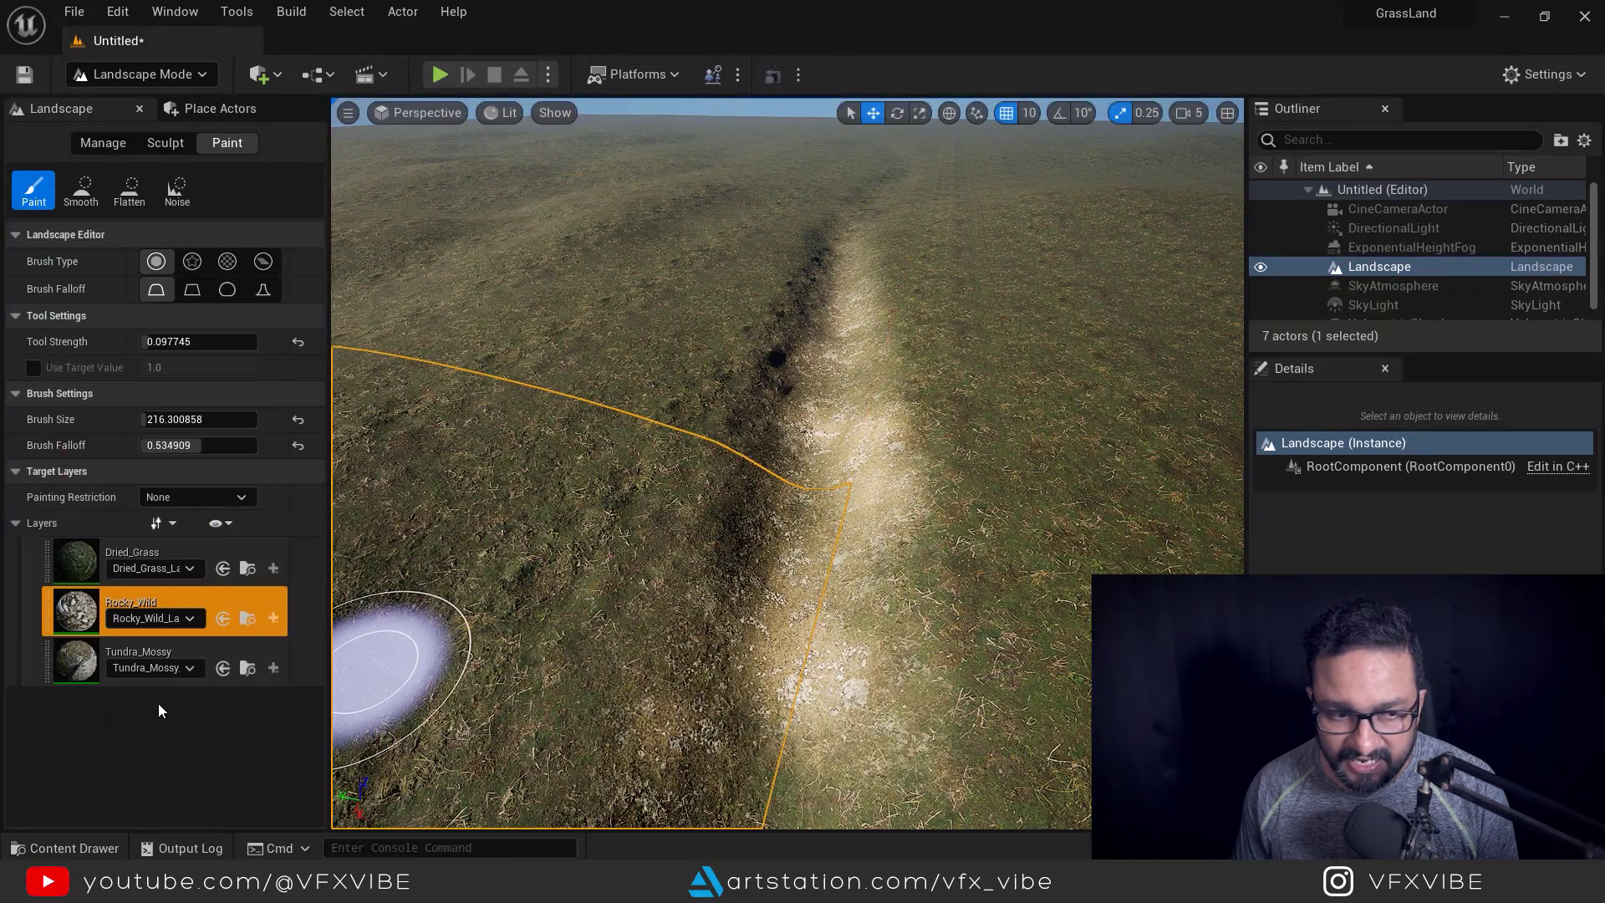
Make Tundra_Mossy the active layer and paint it along the trench's bottom and shaded slope
{"action": "left_click", "coordinate": [141, 666]}
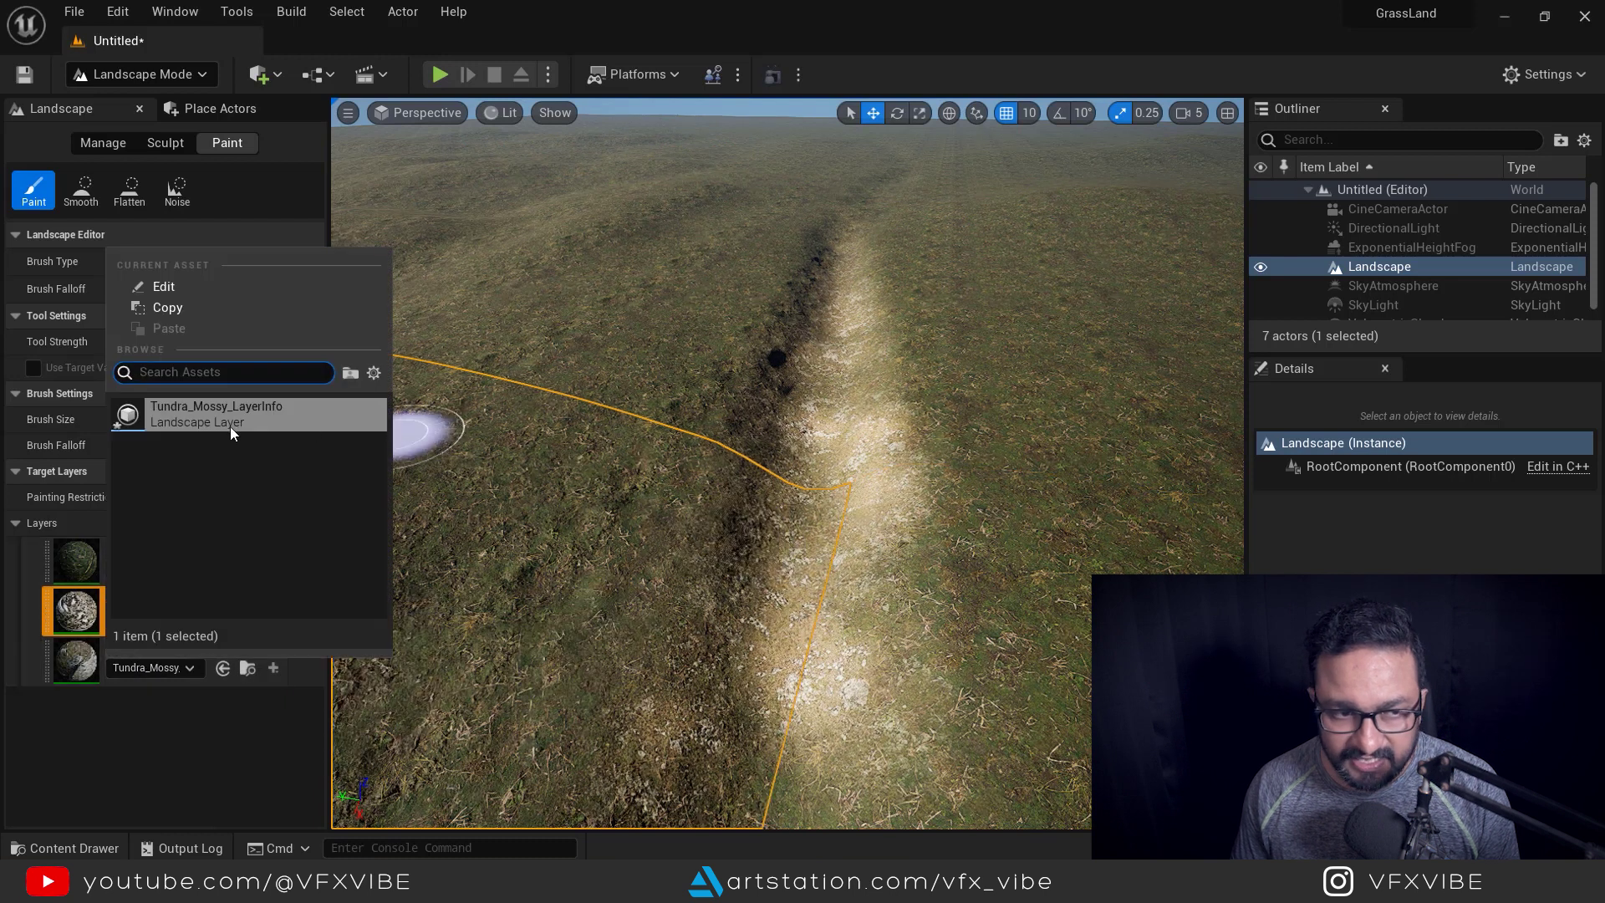
{"action": "left_click", "coordinate": [302, 221]}
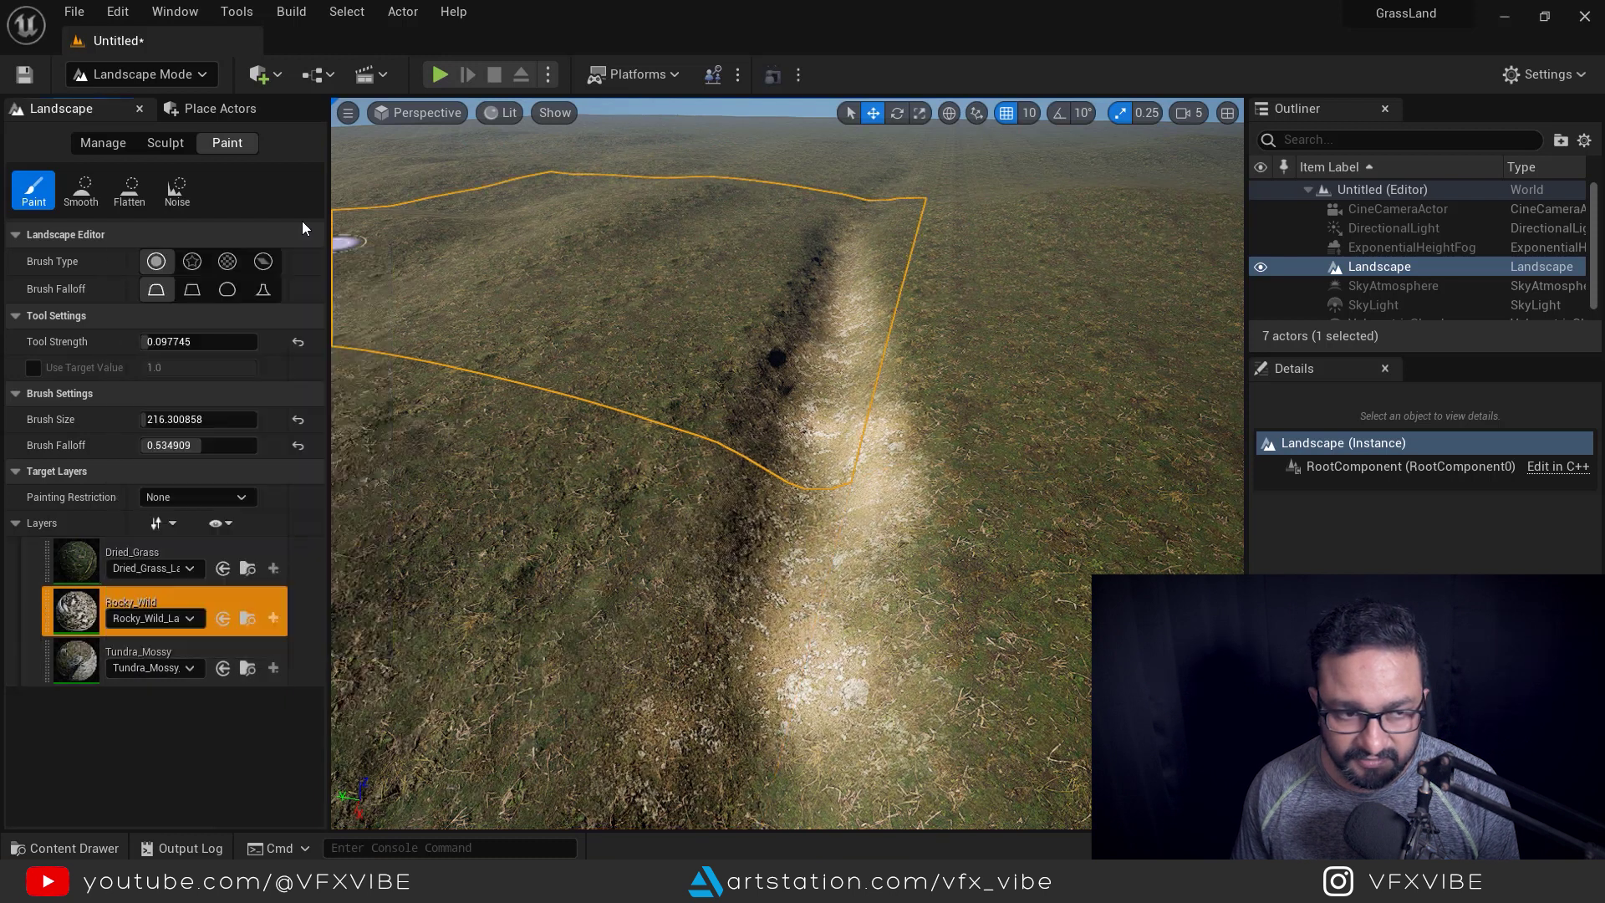
{"action": "left_click", "coordinate": [87, 661]}
{"action": "mouse_move", "coordinate": [704, 520]}
{"action": "left_mouse_down"}
{"action": "mouse_move", "coordinate": [685, 580]}
{"action": "mouse_move", "coordinate": [805, 756]}
{"action": "mouse_move", "coordinate": [845, 706]}
{"action": "left_mouse_up"}
{"action": "right_click_drag", "start_coordinate": [788, 554], "coordinate": [636, 511]}
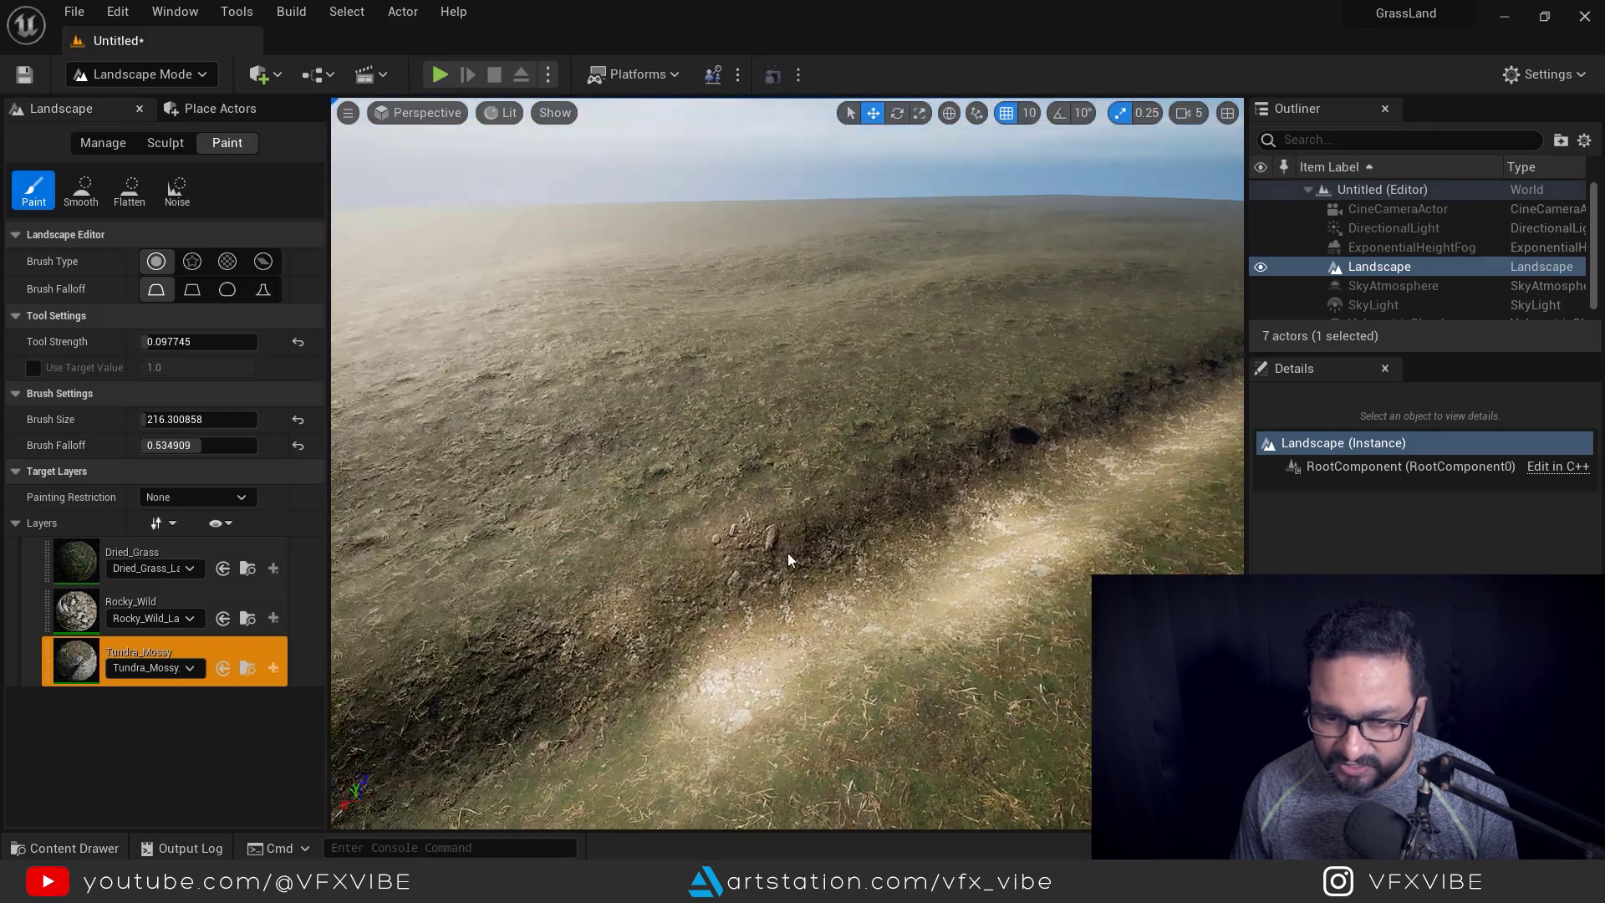
{"action": "mouse_move", "coordinate": [951, 465]}
{"action": "left_mouse_down"}
{"action": "mouse_move", "coordinate": [861, 478]}
{"action": "mouse_move", "coordinate": [745, 562]}
{"action": "mouse_move", "coordinate": [561, 636]}
{"action": "left_mouse_up"}
{"action": "right_click_drag", "start_coordinate": [560, 635], "coordinate": [744, 673]}
{"action": "mouse_move", "coordinate": [893, 715]}
{"action": "left_mouse_down"}
{"action": "mouse_move", "coordinate": [922, 610]}
{"action": "mouse_move", "coordinate": [892, 626]}
{"action": "mouse_move", "coordinate": [999, 342]}
{"action": "left_mouse_up"}
{"action": "mouse_move", "coordinate": [954, 532]}
{"action": "left_mouse_down"}
{"action": "mouse_move", "coordinate": [932, 745]}
{"action": "mouse_move", "coordinate": [900, 699]}
{"action": "mouse_move", "coordinate": [1064, 591]}
{"action": "mouse_move", "coordinate": [888, 609]}
{"action": "left_mouse_up"}
{"action": "key", "text": "e"}
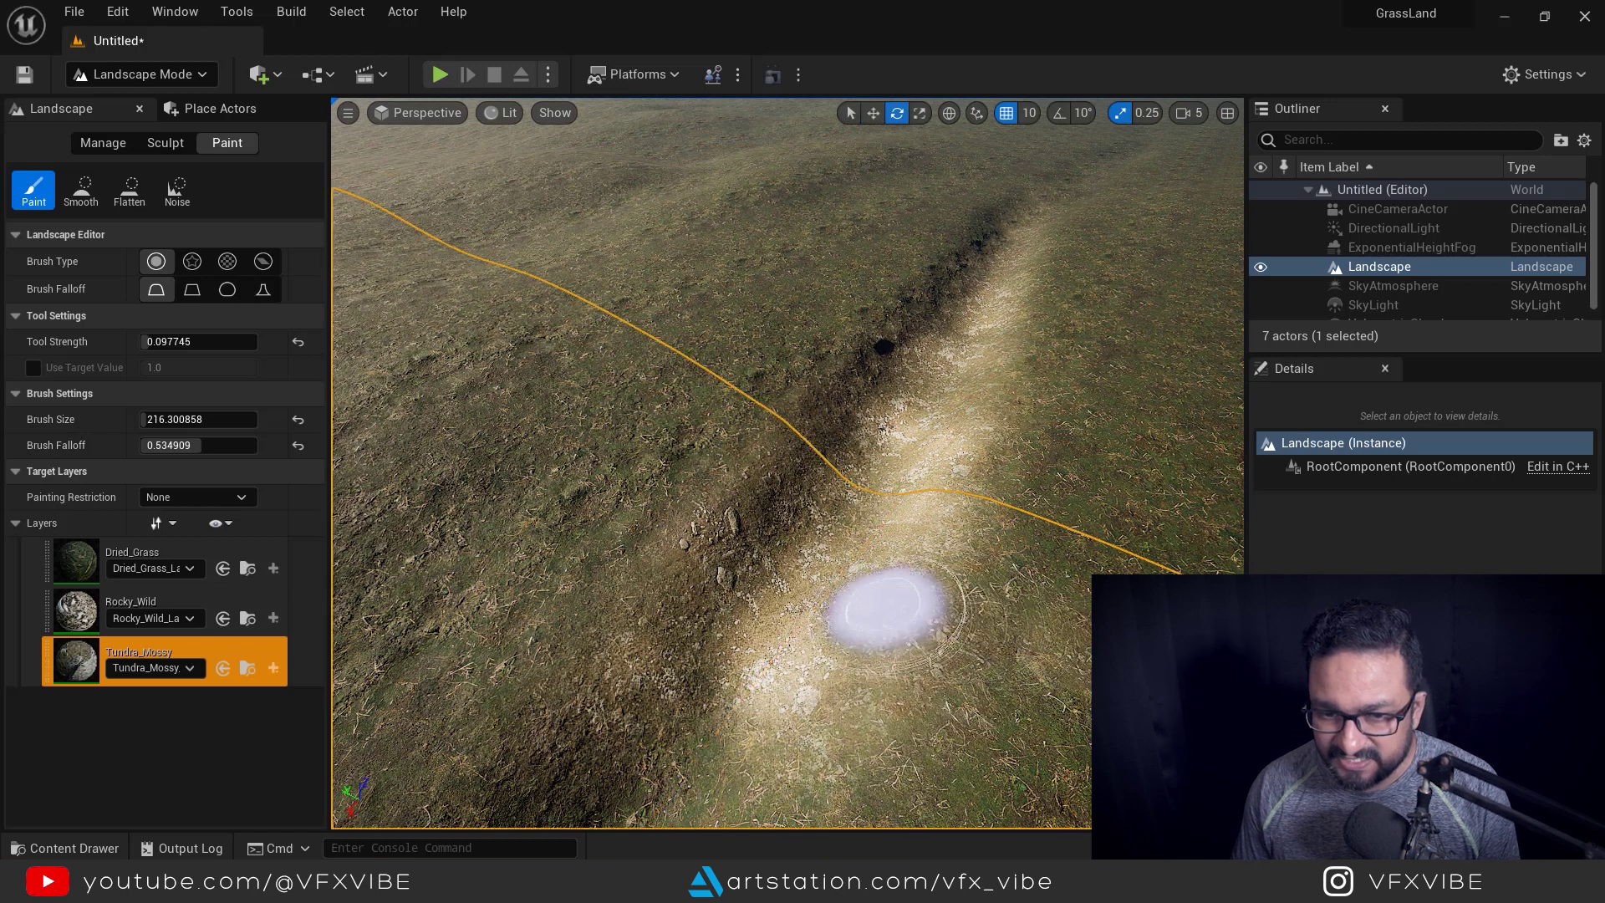
{"action": "right_click_drag", "start_coordinate": [886, 611], "coordinate": [824, 412]}
{"action": "right_click_drag", "start_coordinate": [994, 629], "coordinate": [825, 678]}
{"action": "mouse_move", "coordinate": [577, 711]}
{"action": "left_mouse_down"}
{"action": "mouse_move", "coordinate": [638, 745]}
{"action": "mouse_move", "coordinate": [679, 646]}
{"action": "mouse_move", "coordinate": [706, 663]}
{"action": "left_mouse_up"}
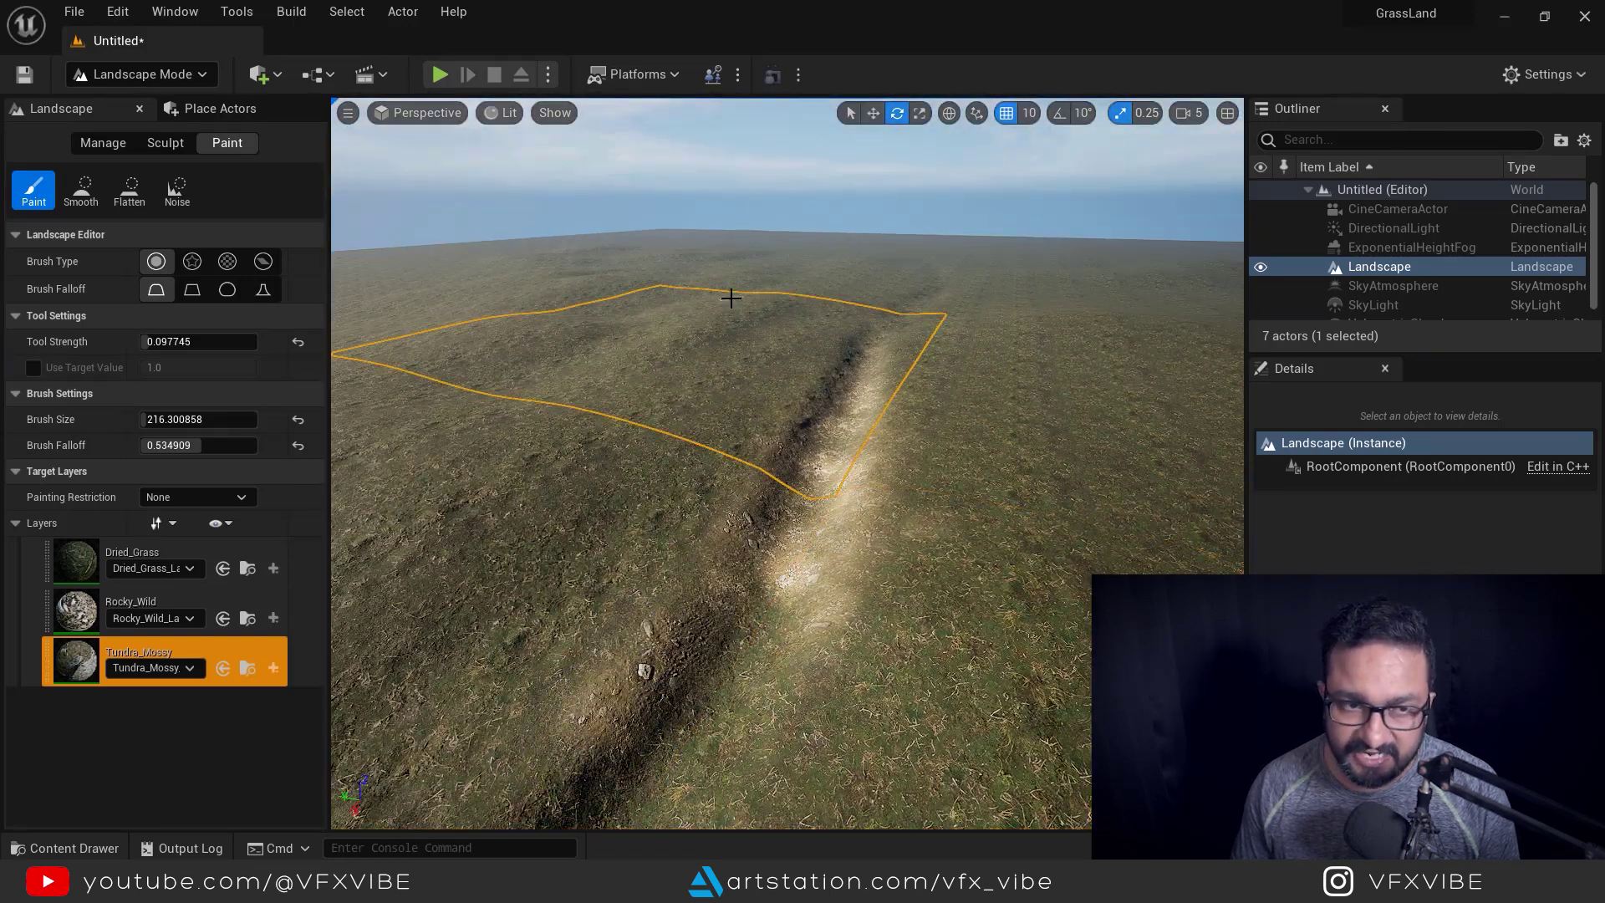
Check the painted trench through the CineCameraActor and return to the free perspective view
{"action": "left_click", "coordinate": [425, 112]}
{"action": "left_click", "coordinate": [468, 332]}
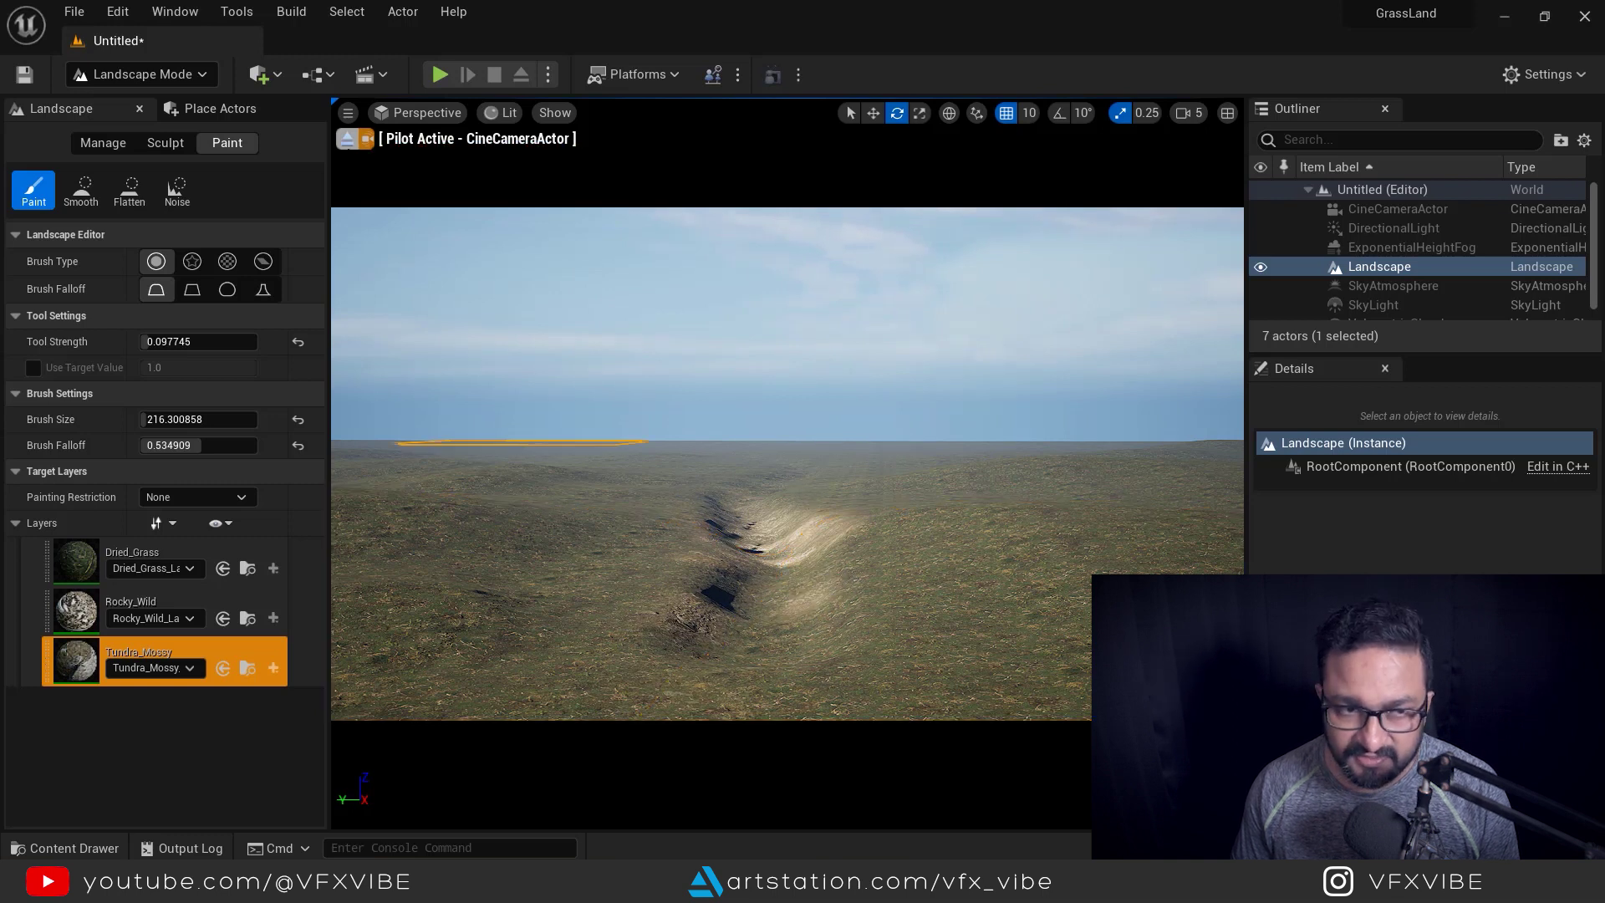
{"action": "left_click", "coordinate": [346, 140]}
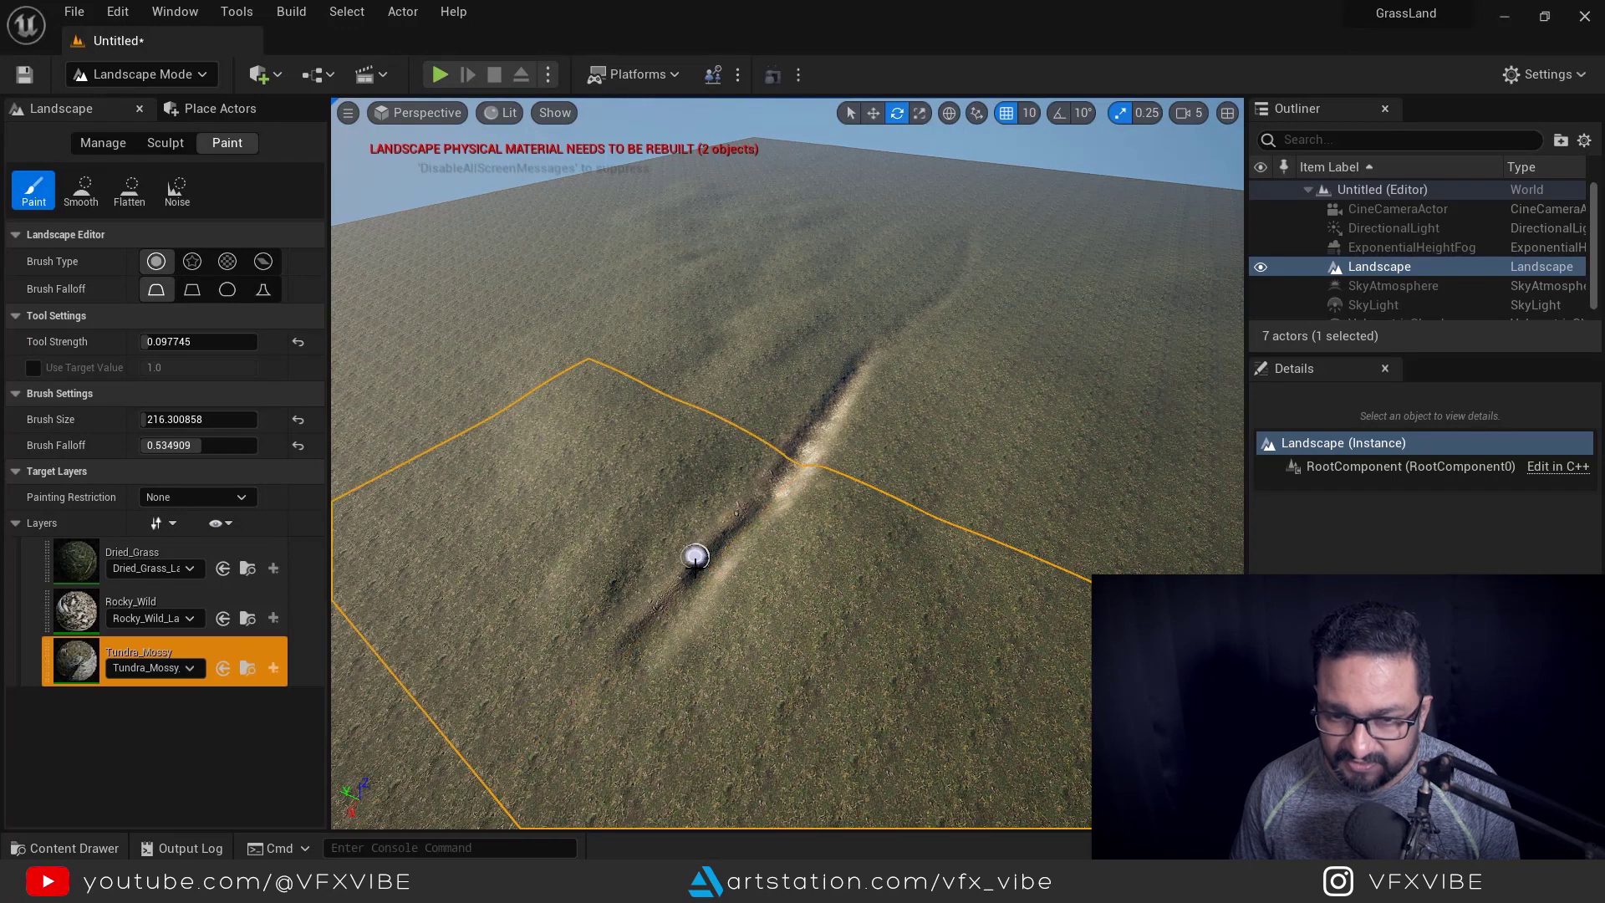
Raise the tool strength to about 0.265 and brush size to about 1384, and paint broad Tundra_Mossy patches on the ground beside the trench
{"action": "scroll", "coordinate": [894, 609], "scroll_direction": "up", "scroll_amount": 3}
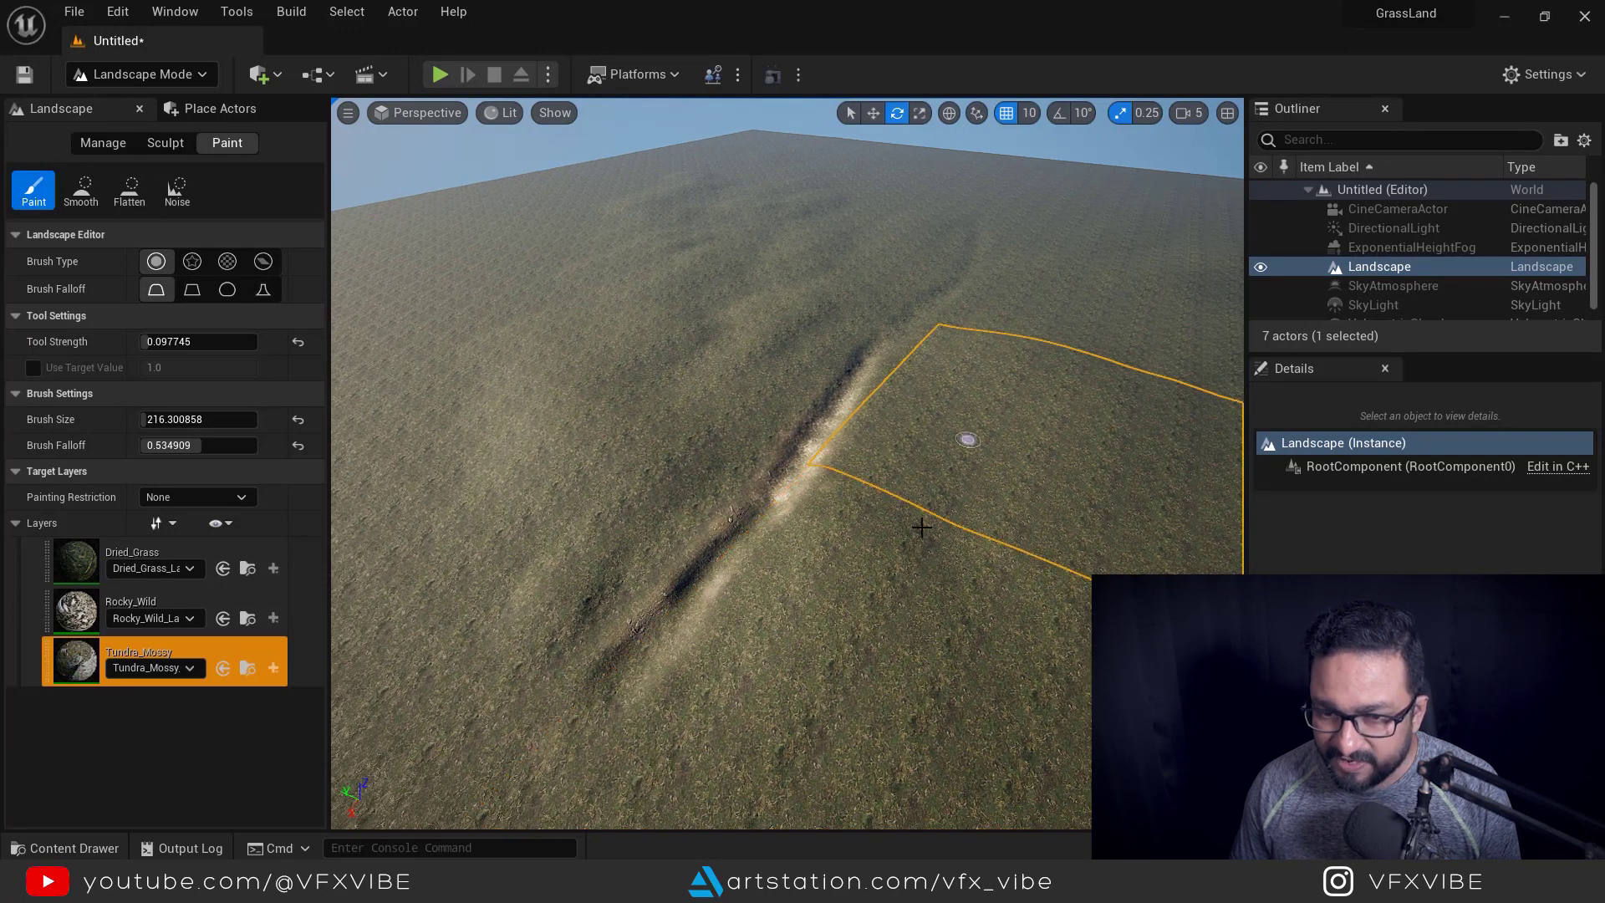
{"action": "right_click_drag", "start_coordinate": [769, 629], "coordinate": [750, 614]}
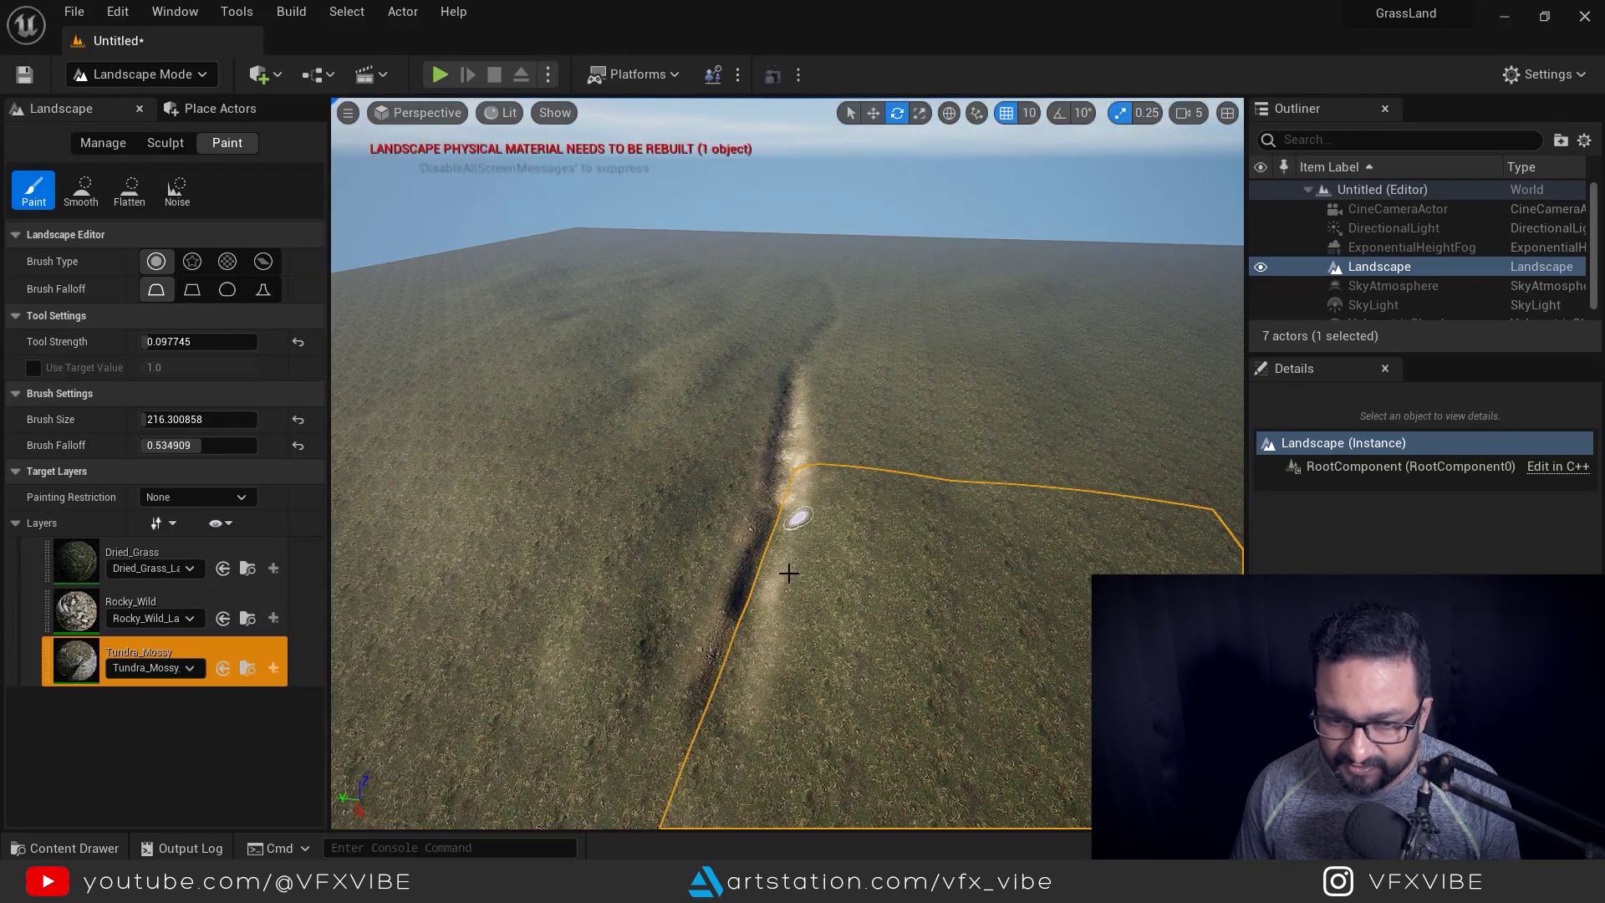
{"action": "mouse_move", "coordinate": [767, 585]}
{"action": "left_mouse_down"}
{"action": "mouse_move", "coordinate": [736, 543]}
{"action": "mouse_move", "coordinate": [719, 602]}
{"action": "left_mouse_up"}
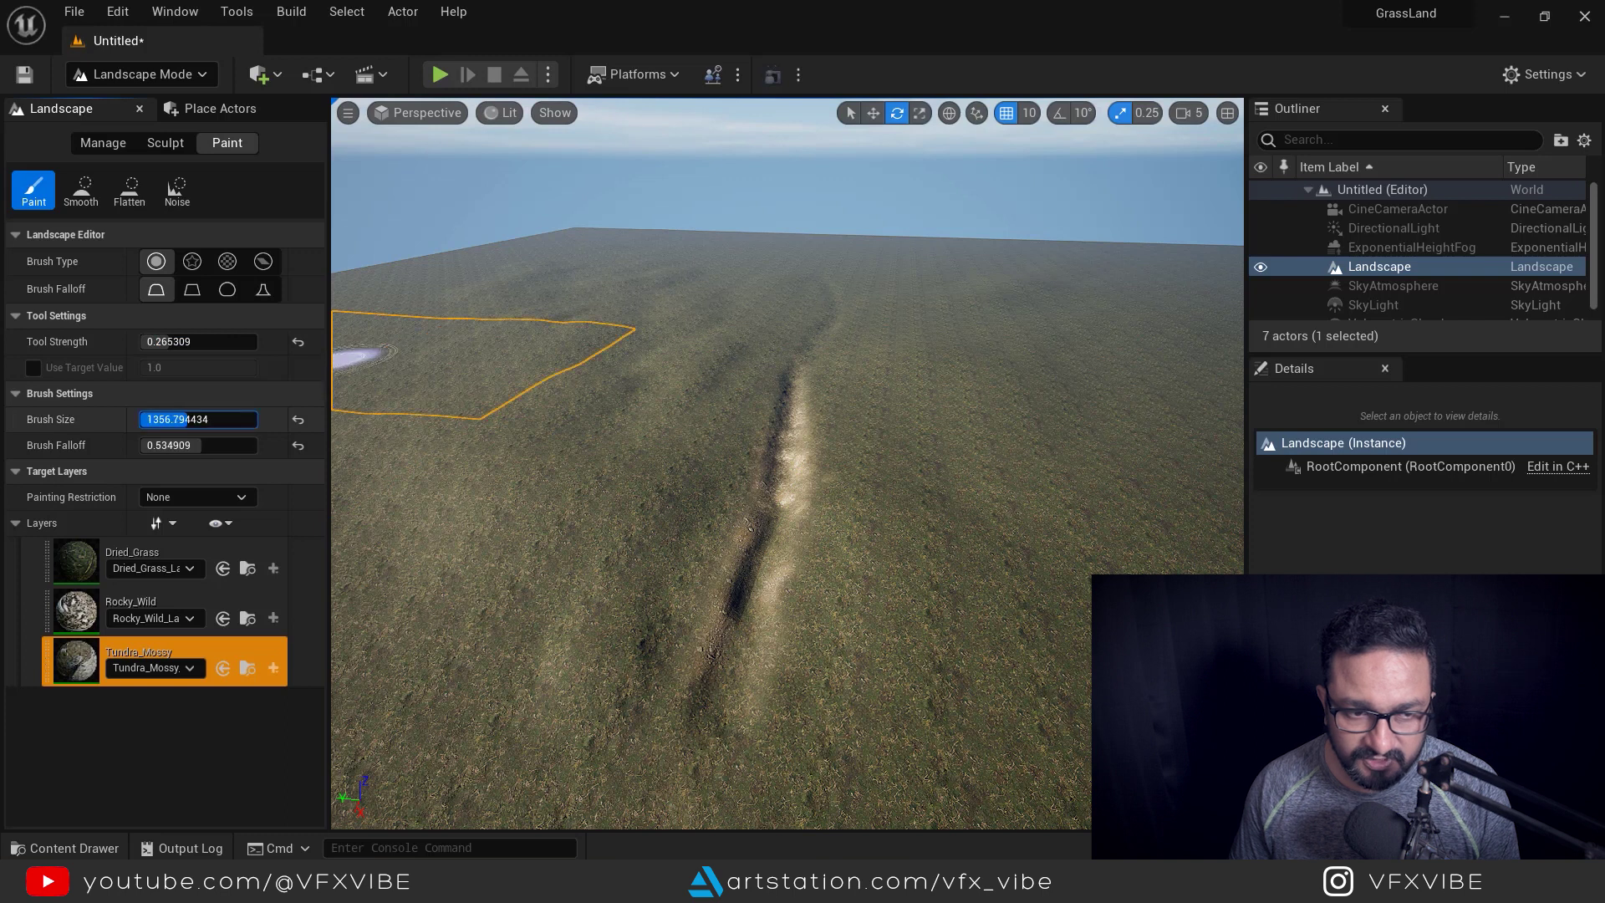
{"action": "left_click_drag", "start_coordinate": [1003, 618], "coordinate": [961, 686], "text": "alt"}
{"action": "mouse_move", "coordinate": [1003, 502]}
{"action": "left_mouse_down"}
{"action": "mouse_move", "coordinate": [985, 458]}
{"action": "mouse_move", "coordinate": [1179, 294]}
{"action": "mouse_move", "coordinate": [1052, 627]}
{"action": "left_mouse_up"}
{"action": "mouse_move", "coordinate": [944, 595]}
{"action": "left_mouse_down", "text": "alt"}
{"action": "mouse_move", "coordinate": [944, 548]}
{"action": "mouse_move", "coordinate": [944, 635]}
{"action": "mouse_move", "coordinate": [1080, 726]}
{"action": "mouse_move", "coordinate": [832, 610]}
{"action": "mouse_move", "coordinate": [841, 561]}
{"action": "left_mouse_up", "text": "alt"}
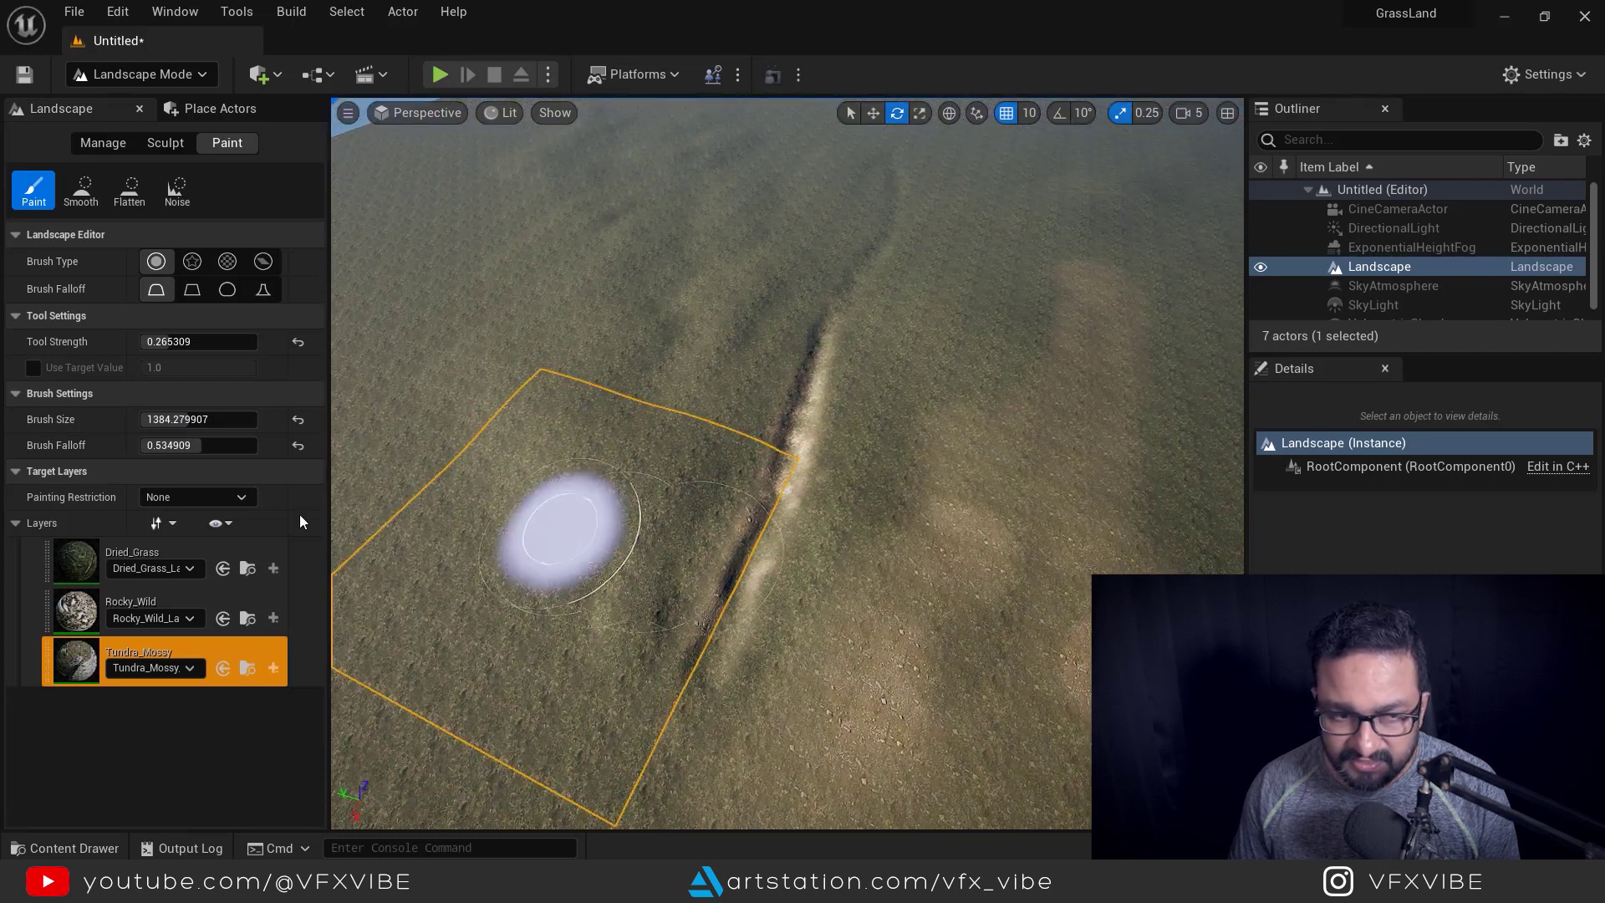
Make Rocky_Wild the active layer, undo its first stroke, lower the tool strength to about 0.202, and paint large patches on both sides of the trench
{"action": "left_click", "coordinate": [159, 603]}
{"action": "mouse_move", "coordinate": [667, 369]}
{"action": "left_mouse_down"}
{"action": "mouse_move", "coordinate": [566, 574]}
{"action": "mouse_move", "coordinate": [435, 585]}
{"action": "left_mouse_up"}
{"action": "key", "text": "ctrl+z"}
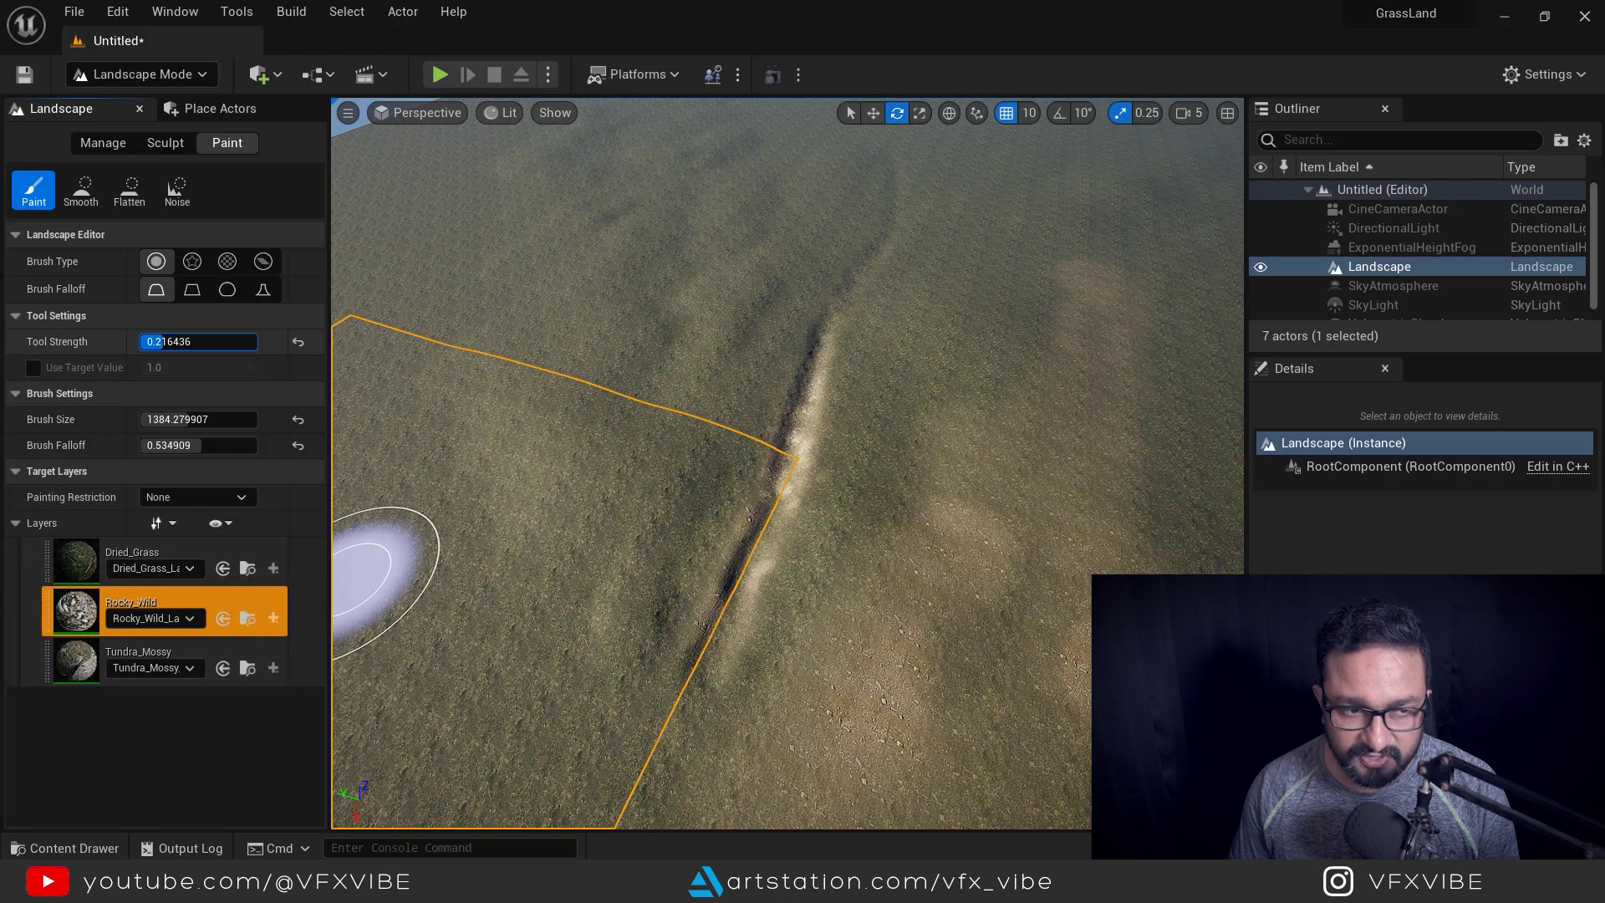
{"action": "left_click_drag", "start_coordinate": [159, 341], "coordinate": [161, 341]}
{"action": "mouse_move", "coordinate": [573, 405]}
{"action": "left_mouse_down"}
{"action": "mouse_move", "coordinate": [645, 490]}
{"action": "mouse_move", "coordinate": [706, 234]}
{"action": "mouse_move", "coordinate": [720, 243]}
{"action": "left_mouse_up"}
{"action": "mouse_move", "coordinate": [1085, 171]}
{"action": "left_mouse_down"}
{"action": "mouse_move", "coordinate": [950, 268]}
{"action": "mouse_move", "coordinate": [1007, 547]}
{"action": "left_mouse_up"}
{"action": "mouse_move", "coordinate": [1097, 502]}
{"action": "right_mouse_down"}
{"action": "mouse_move", "coordinate": [1097, 535]}
{"action": "mouse_move", "coordinate": [1097, 501]}
{"action": "right_mouse_up"}
{"action": "mouse_move", "coordinate": [1154, 351]}
{"action": "left_mouse_down"}
{"action": "mouse_move", "coordinate": [1215, 480]}
{"action": "mouse_move", "coordinate": [1087, 744]}
{"action": "left_mouse_up"}
{"action": "mouse_move", "coordinate": [464, 736]}
{"action": "left_mouse_down"}
{"action": "mouse_move", "coordinate": [445, 438]}
{"action": "mouse_move", "coordinate": [556, 294]}
{"action": "mouse_move", "coordinate": [484, 559]}
{"action": "left_mouse_up"}
{"action": "mouse_move", "coordinate": [627, 595]}
{"action": "left_mouse_down", "text": "alt"}
{"action": "mouse_move", "coordinate": [606, 296]}
{"action": "mouse_move", "coordinate": [606, 380]}
{"action": "mouse_move", "coordinate": [585, 414]}
{"action": "left_mouse_up", "text": "alt"}
{"action": "left_click_drag", "start_coordinate": [745, 286], "coordinate": [728, 339]}
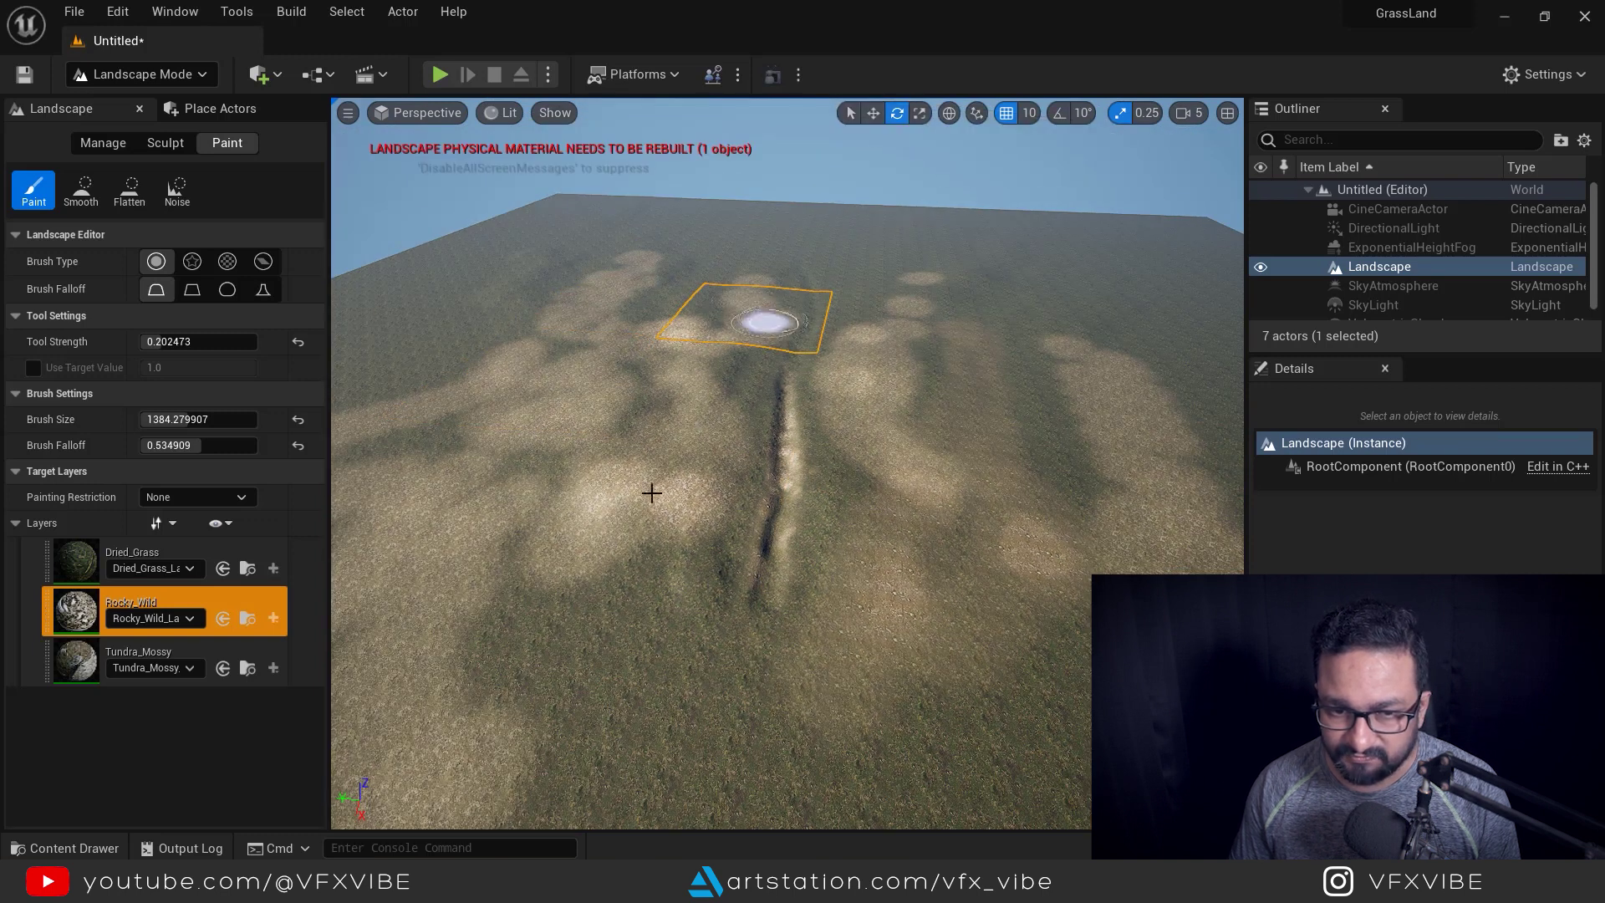
Add more large Rocky_Wild patches to the near foreground on either side of the trench
{"action": "scroll", "coordinate": [635, 562], "scroll_direction": "up", "scroll_amount": 3}
{"action": "mouse_move", "coordinate": [585, 667]}
{"action": "left_mouse_down"}
{"action": "mouse_move", "coordinate": [523, 764]}
{"action": "mouse_move", "coordinate": [553, 687]}
{"action": "mouse_move", "coordinate": [493, 726]}
{"action": "left_mouse_up"}
{"action": "mouse_move", "coordinate": [1004, 756]}
{"action": "left_mouse_down"}
{"action": "mouse_move", "coordinate": [910, 777]}
{"action": "mouse_move", "coordinate": [870, 753]}
{"action": "left_mouse_up"}
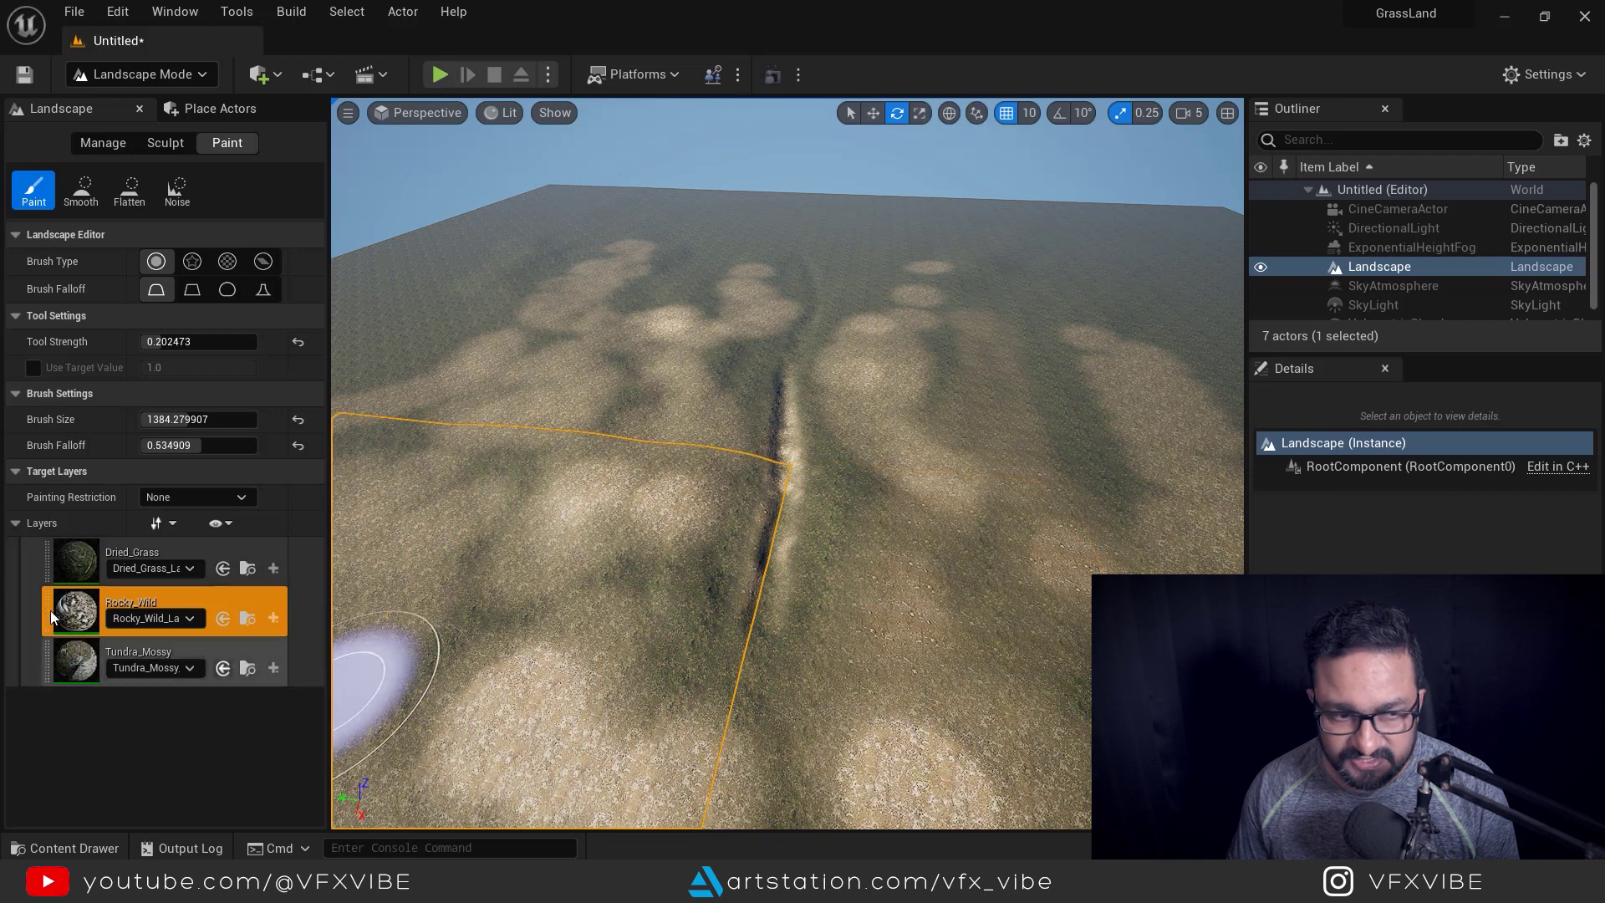
Paint Dried_Grass spots over the foreground rocky patches with tool strength 0.1536, brush size about 731.4 and brush falloff 0.6536
{"action": "left_click", "coordinate": [70, 568]}
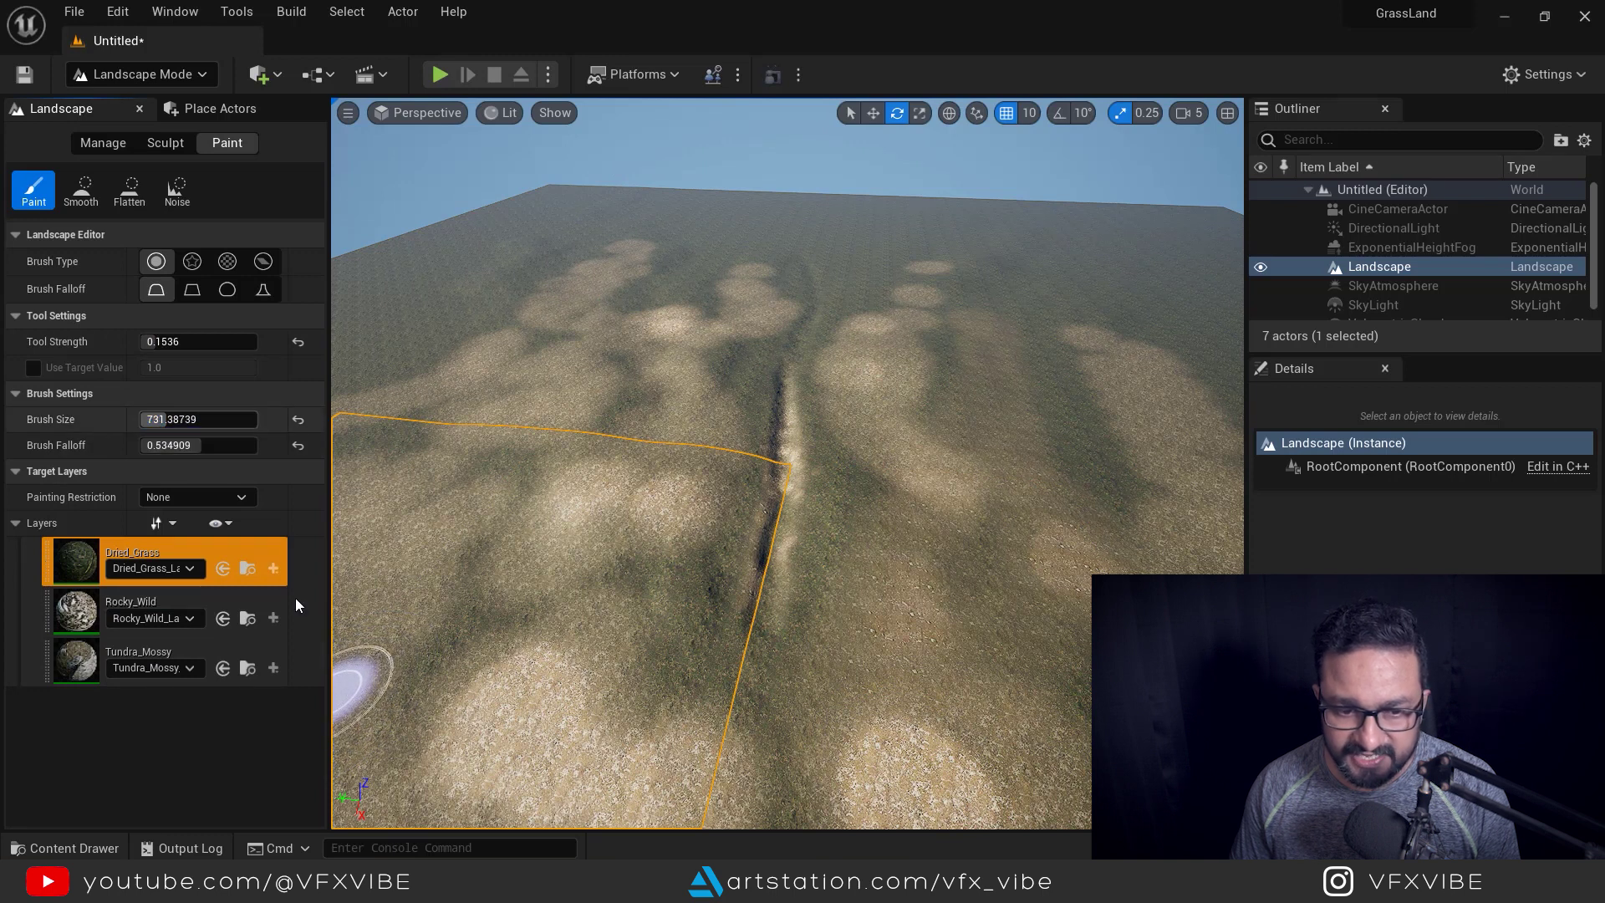
{"action": "mouse_move", "coordinate": [530, 727]}
{"action": "left_mouse_down"}
{"action": "mouse_move", "coordinate": [473, 735]}
{"action": "mouse_move", "coordinate": [674, 767]}
{"action": "left_mouse_up"}
{"action": "mouse_move", "coordinate": [600, 721]}
{"action": "right_mouse_down"}
{"action": "mouse_move", "coordinate": [736, 669]}
{"action": "mouse_move", "coordinate": [623, 745]}
{"action": "right_mouse_up"}
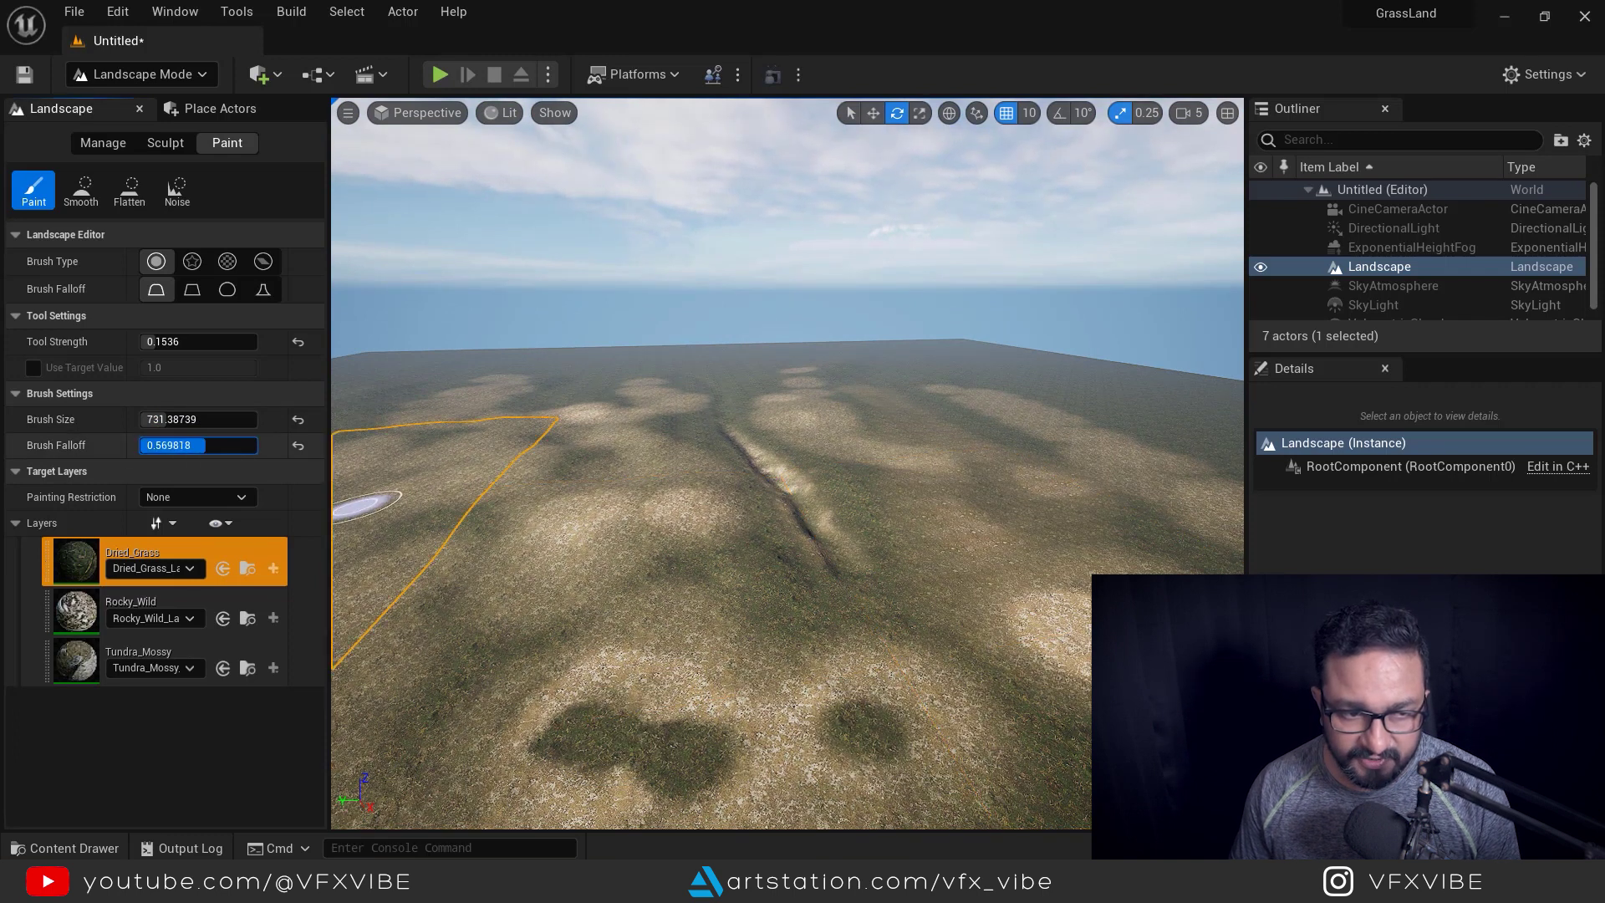
{"action": "left_click_drag", "start_coordinate": [742, 735], "coordinate": [920, 770]}
{"action": "left_click", "coordinate": [1072, 611]}
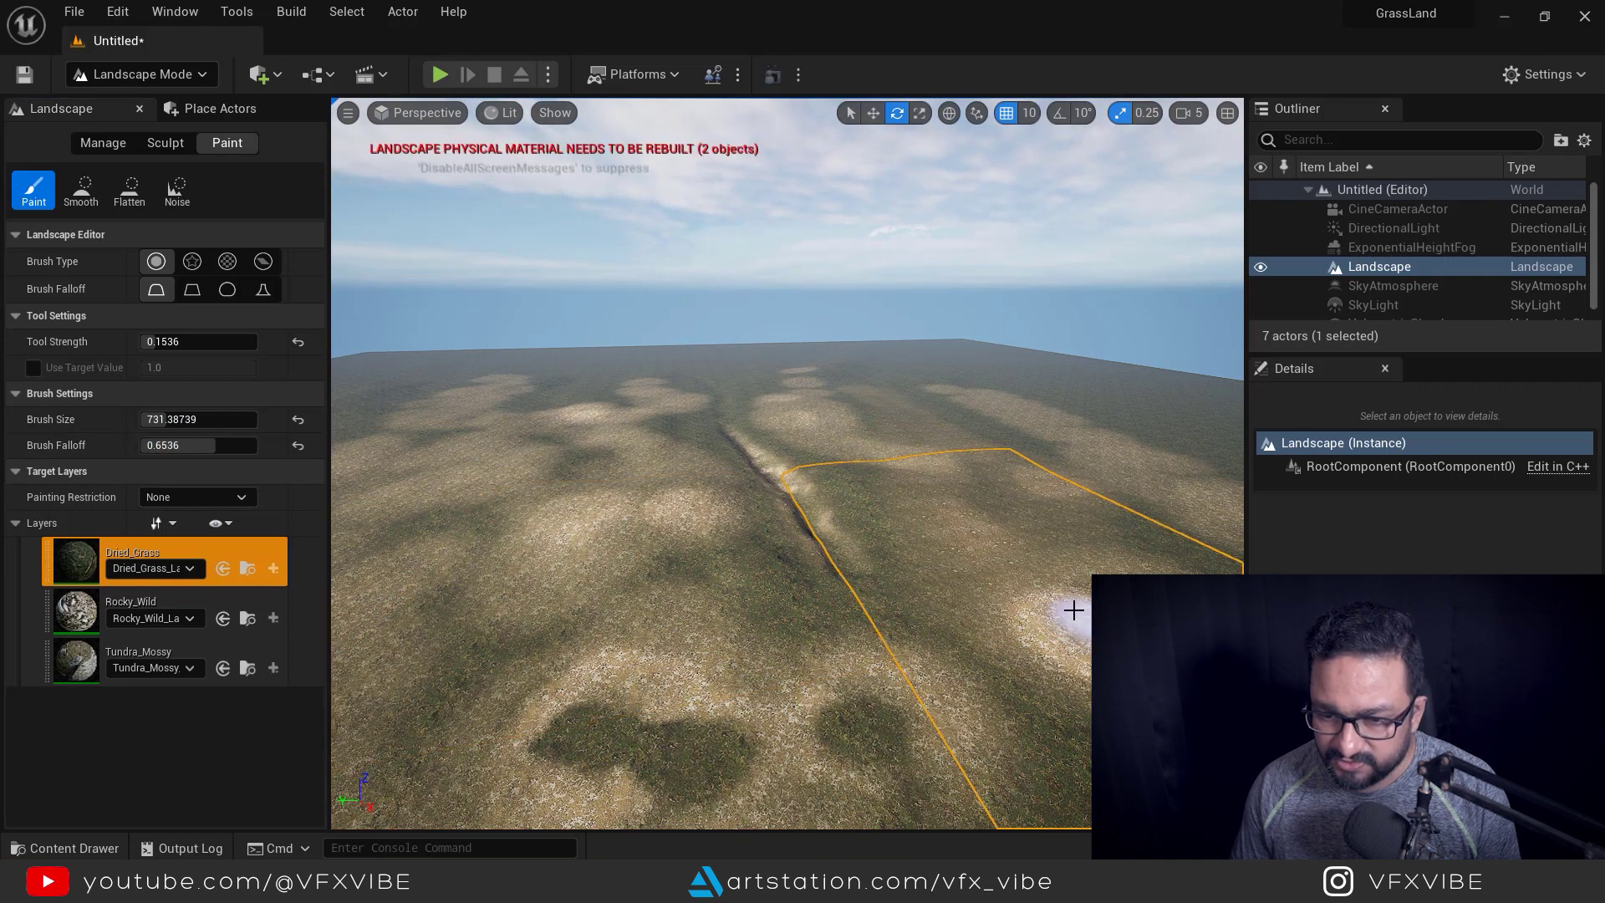
{"action": "left_click_drag", "start_coordinate": [923, 570], "coordinate": [932, 555], "text": "alt"}
{"action": "mouse_move", "coordinate": [986, 583]}
{"action": "right_mouse_down"}
{"action": "mouse_move", "coordinate": [987, 543]}
{"action": "mouse_move", "coordinate": [627, 376]}
{"action": "right_mouse_up"}
{"action": "mouse_move", "coordinate": [627, 376]}
{"action": "left_mouse_down"}
{"action": "mouse_move", "coordinate": [477, 416]}
{"action": "mouse_move", "coordinate": [692, 584]}
{"action": "mouse_move", "coordinate": [775, 677]}
{"action": "left_mouse_up"}
View the landscape through the CineCameraActor and paint Dried_Grass over the slope on the shaded side of the trench
{"action": "left_click", "coordinate": [427, 117]}
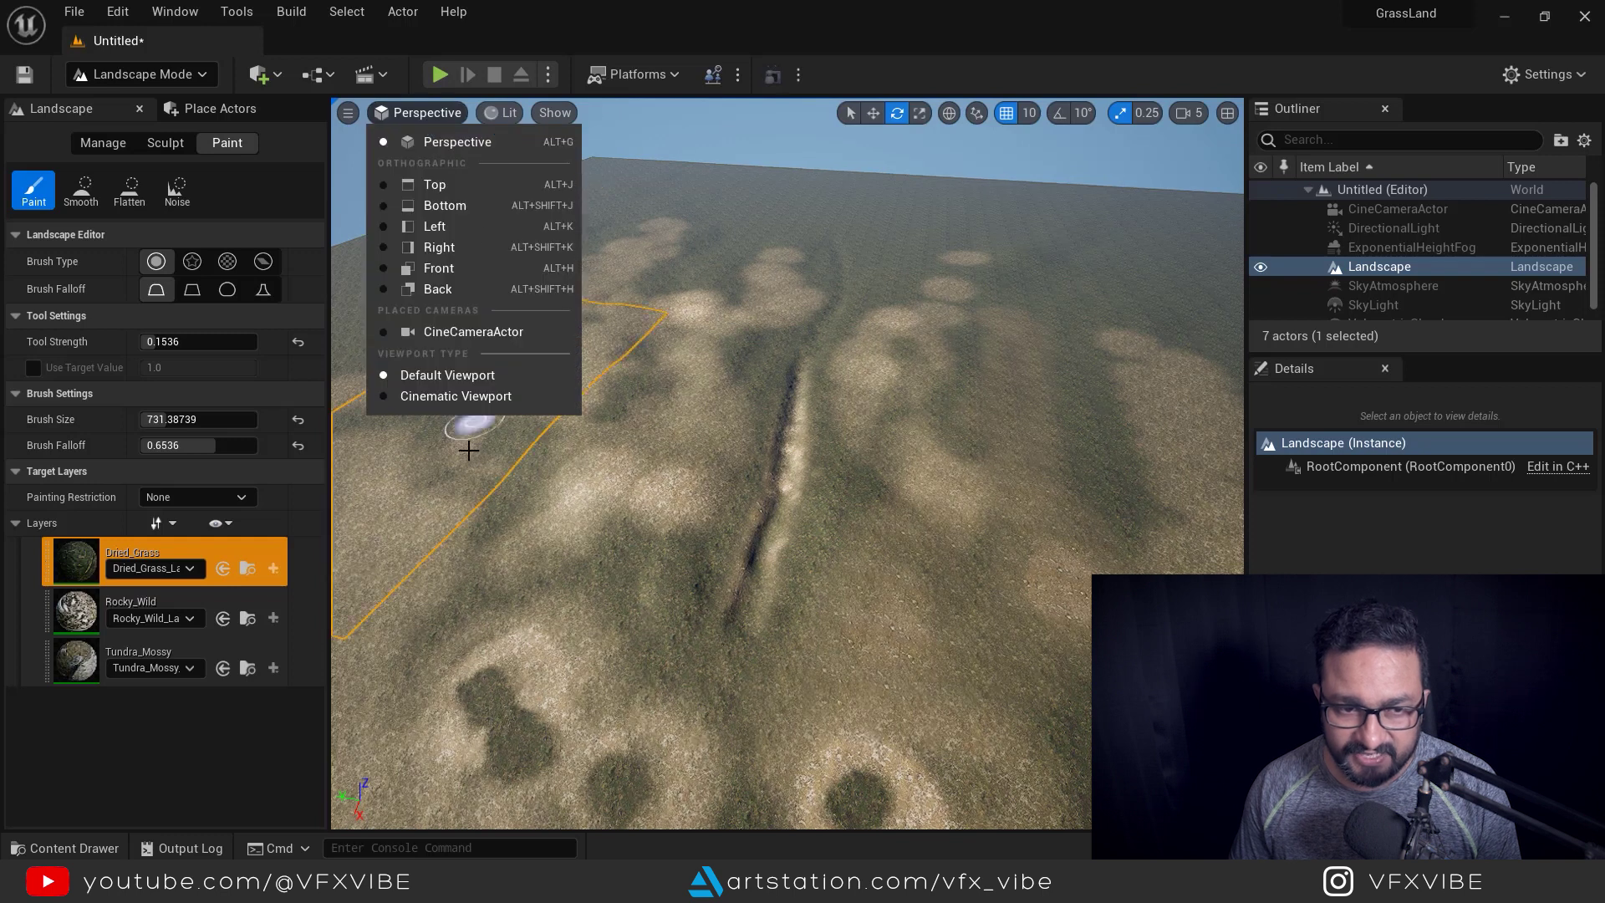
{"action": "left_click", "coordinate": [461, 332]}
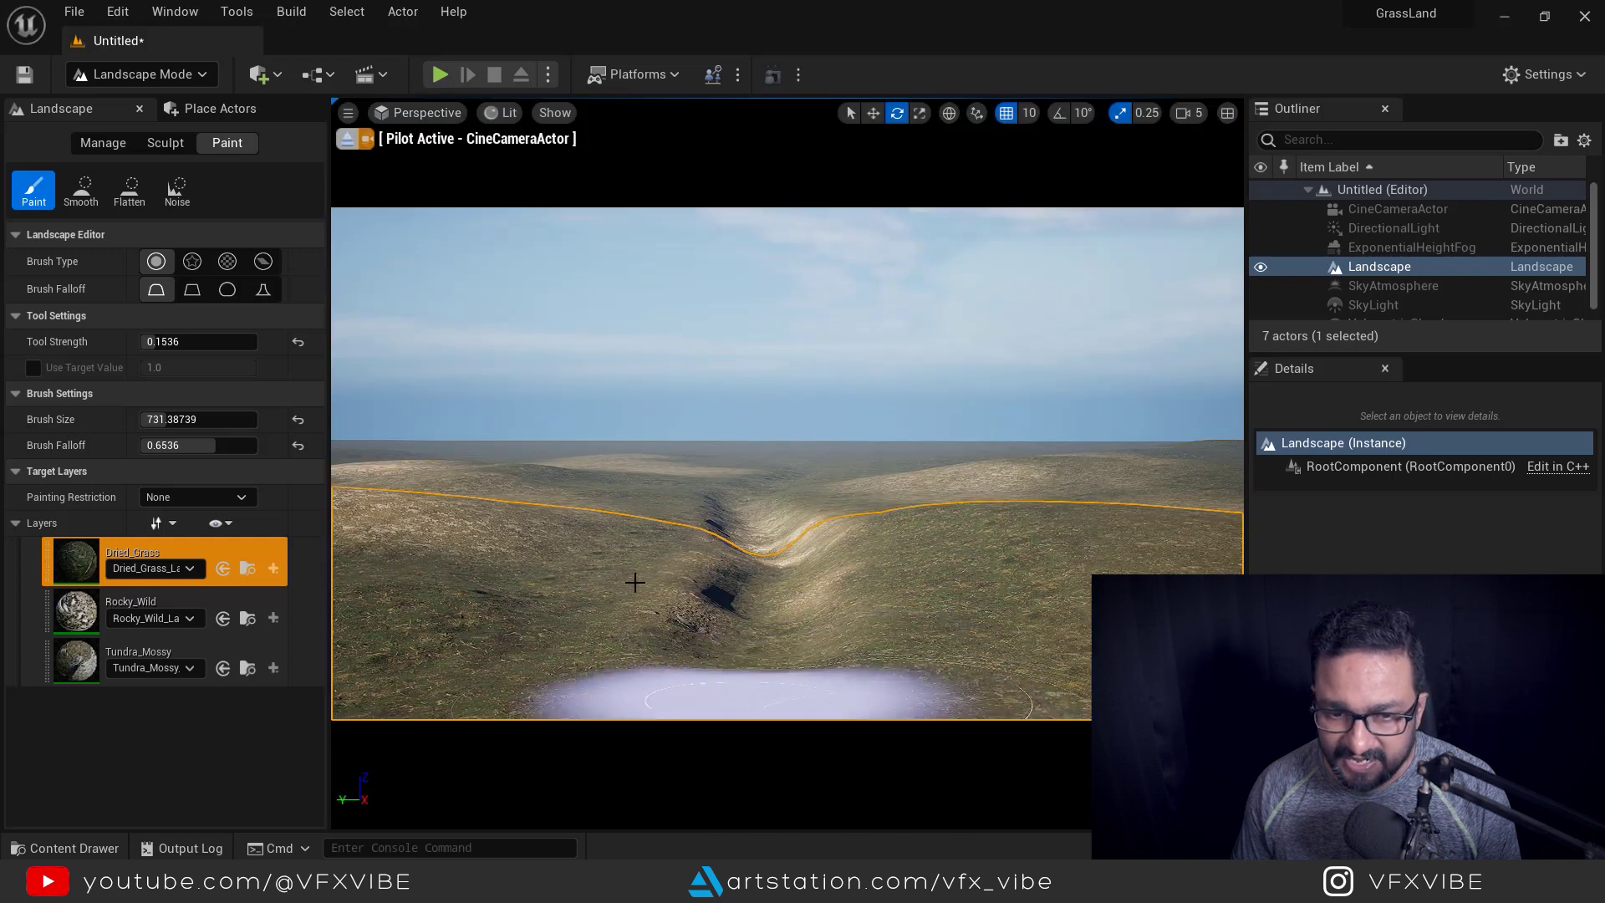
{"action": "left_click_drag", "start_coordinate": [493, 559], "coordinate": [680, 563]}
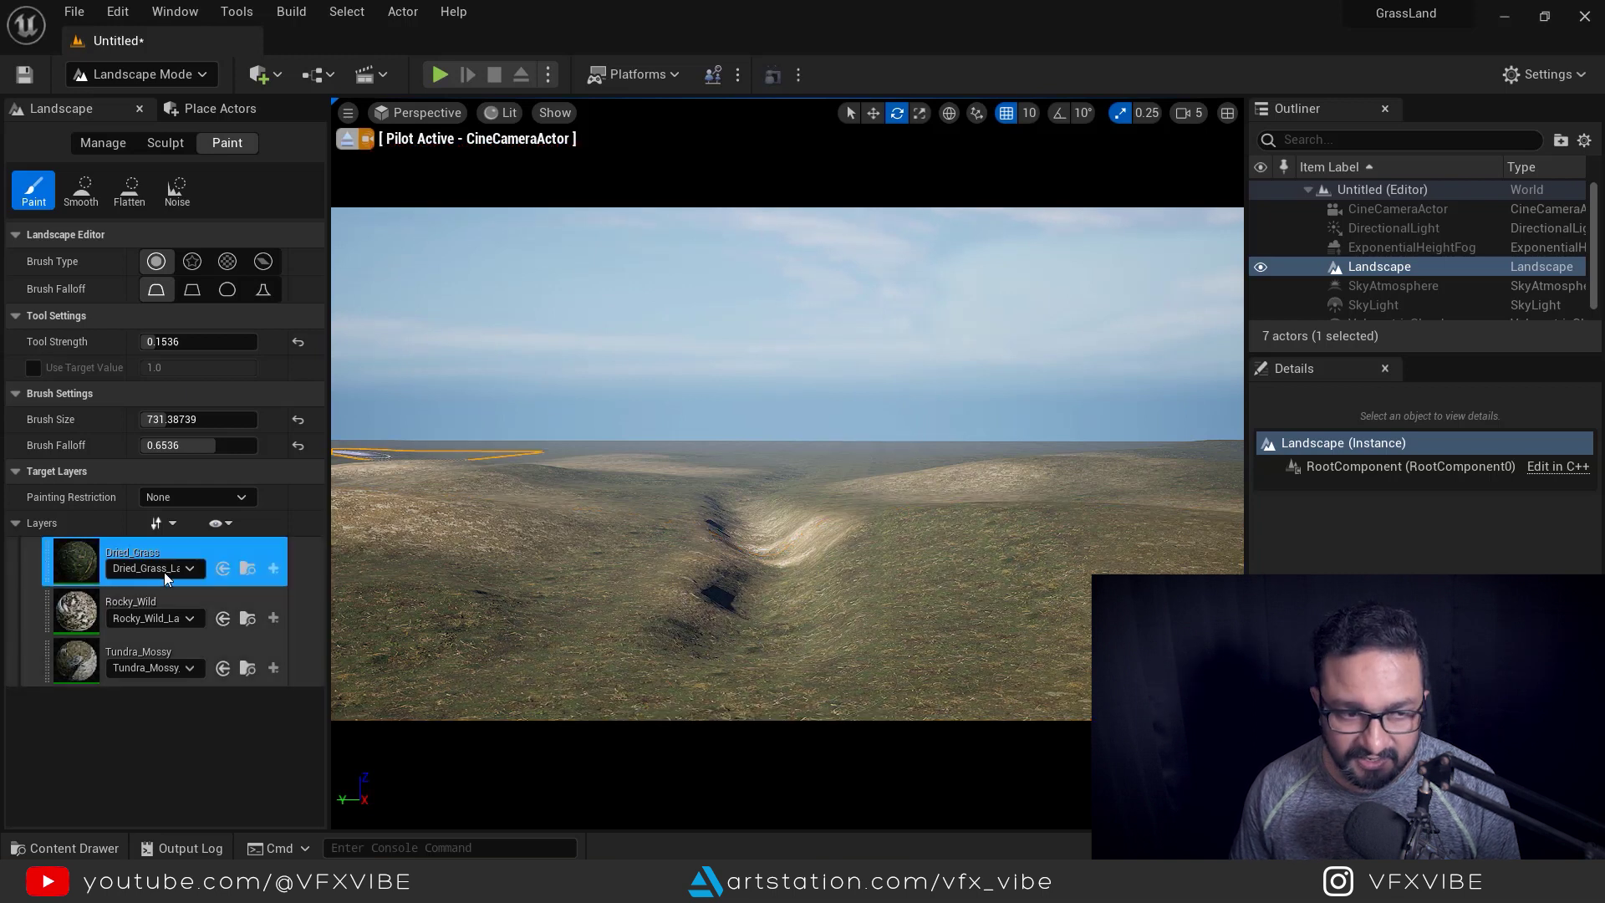
Make Rocky_Wild the active layer, paint it on the slopes around the trench in the camera view, and adjust the camera's framing
{"action": "left_click", "coordinate": [276, 618]}
{"action": "mouse_move", "coordinate": [689, 535]}
{"action": "left_mouse_down"}
{"action": "mouse_move", "coordinate": [713, 473]}
{"action": "mouse_move", "coordinate": [674, 559]}
{"action": "left_mouse_up"}
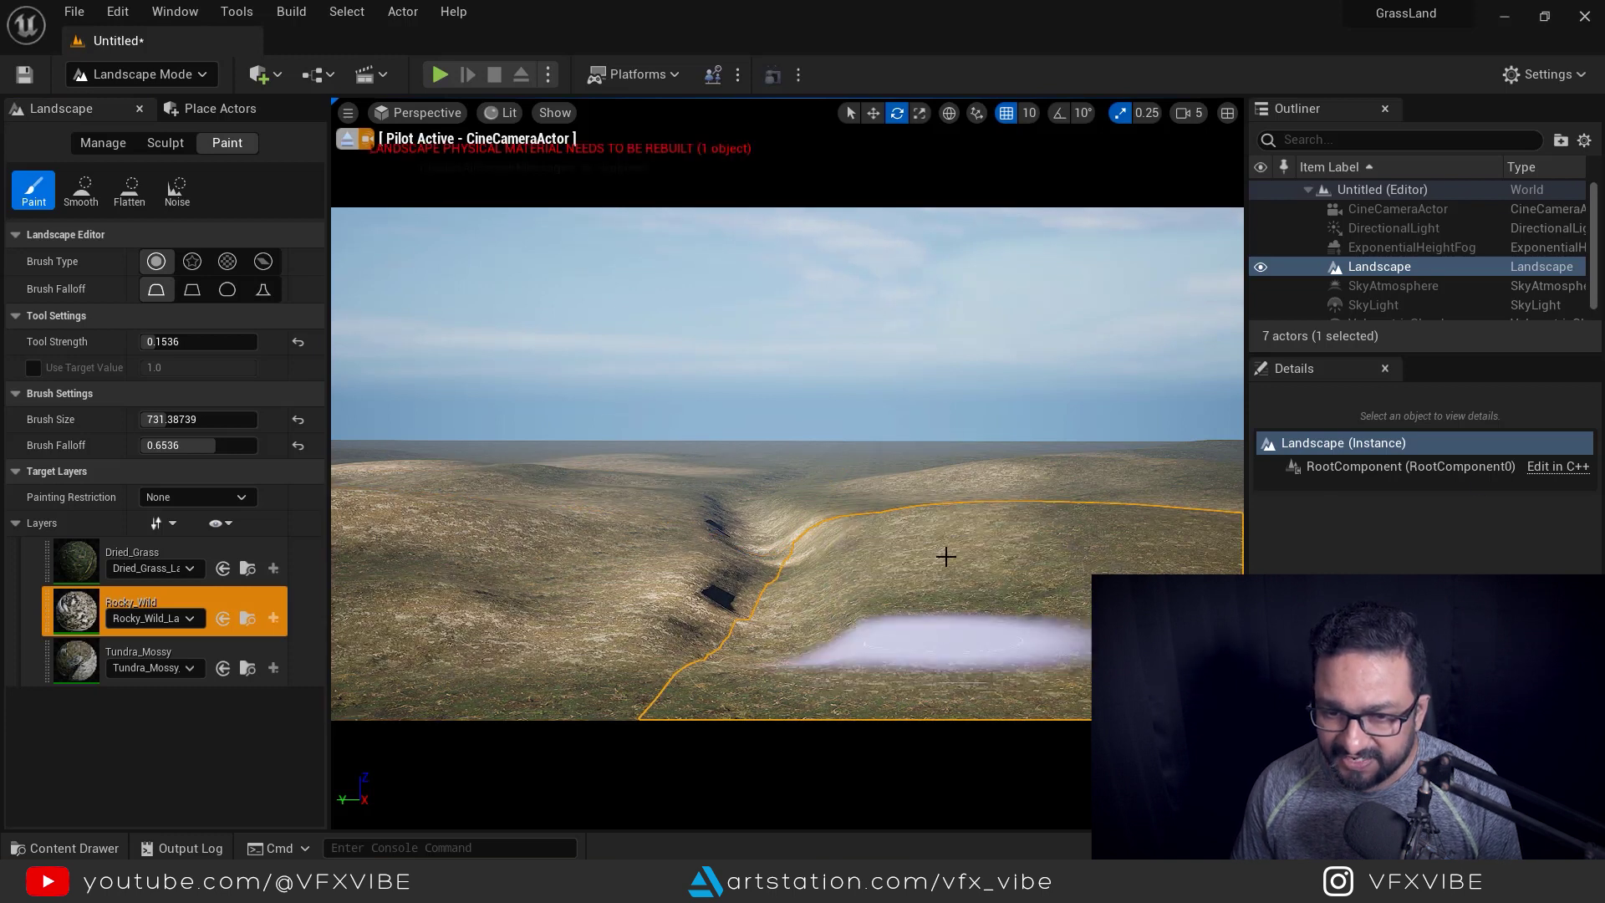
{"action": "mouse_move", "coordinate": [871, 591]}
{"action": "right_mouse_down"}
{"action": "mouse_move", "coordinate": [871, 652]}
{"action": "mouse_move", "coordinate": [872, 591]}
{"action": "mouse_move", "coordinate": [827, 564]}
{"action": "right_mouse_up"}
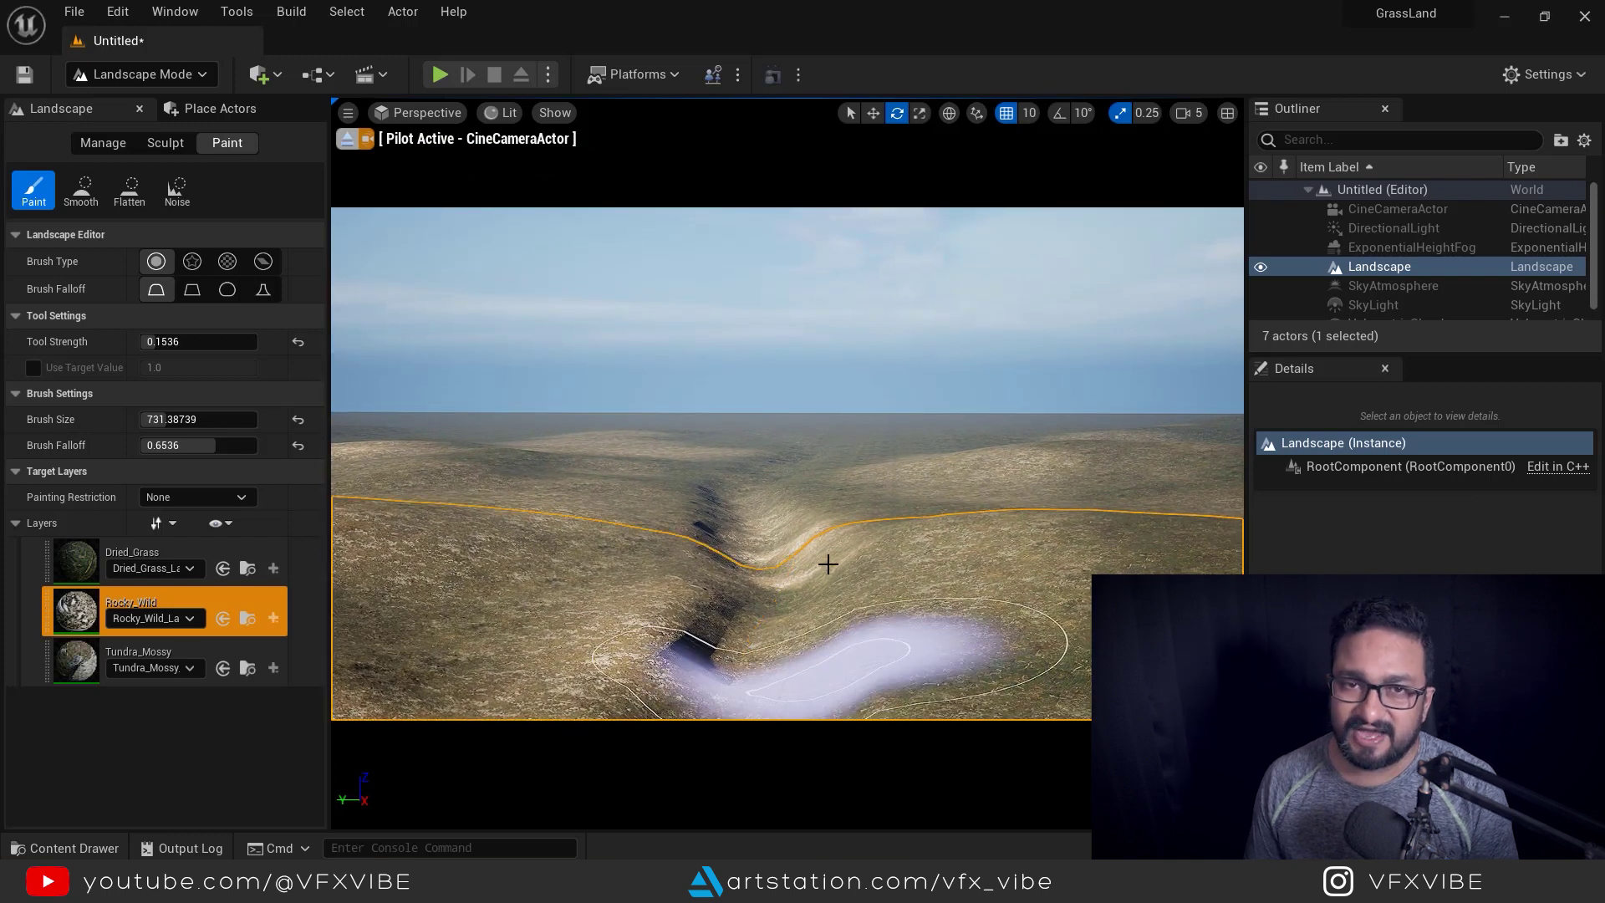